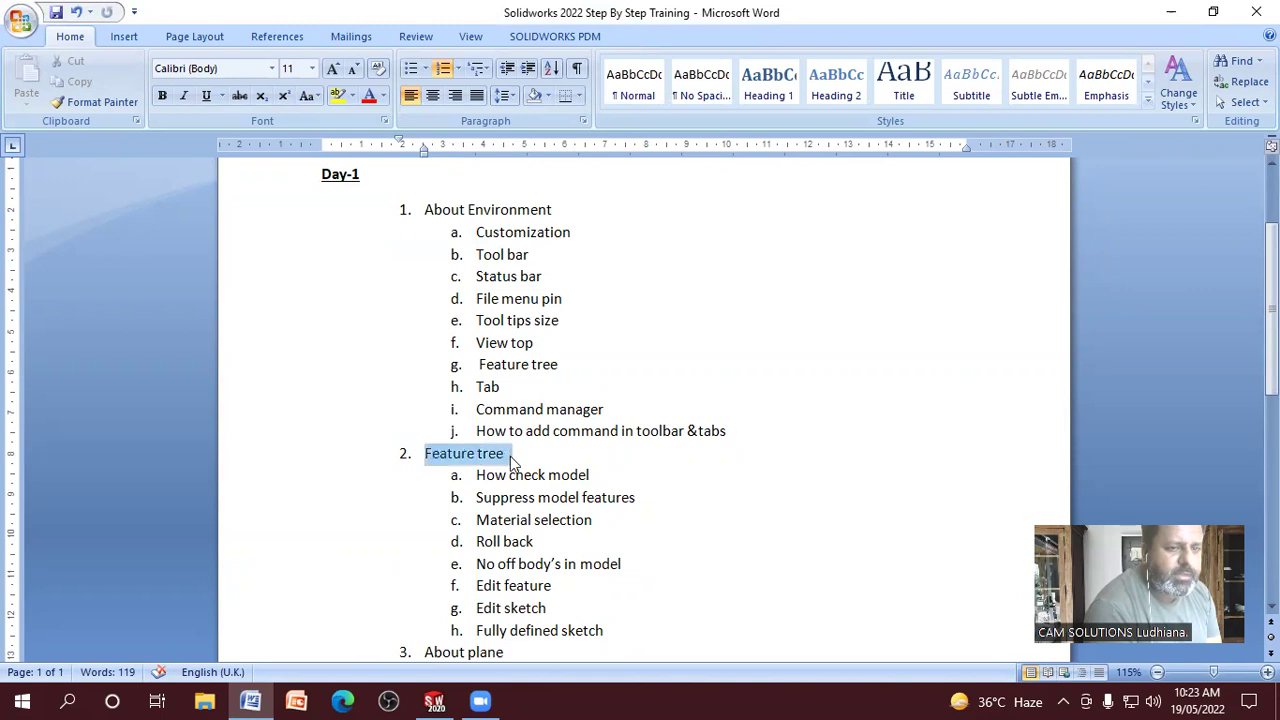
Step: Point out the plane topic in the training outline and switch to SOLIDWORKS
left_click_drag(526, 505, 371, 492)
left_click(562, 544)
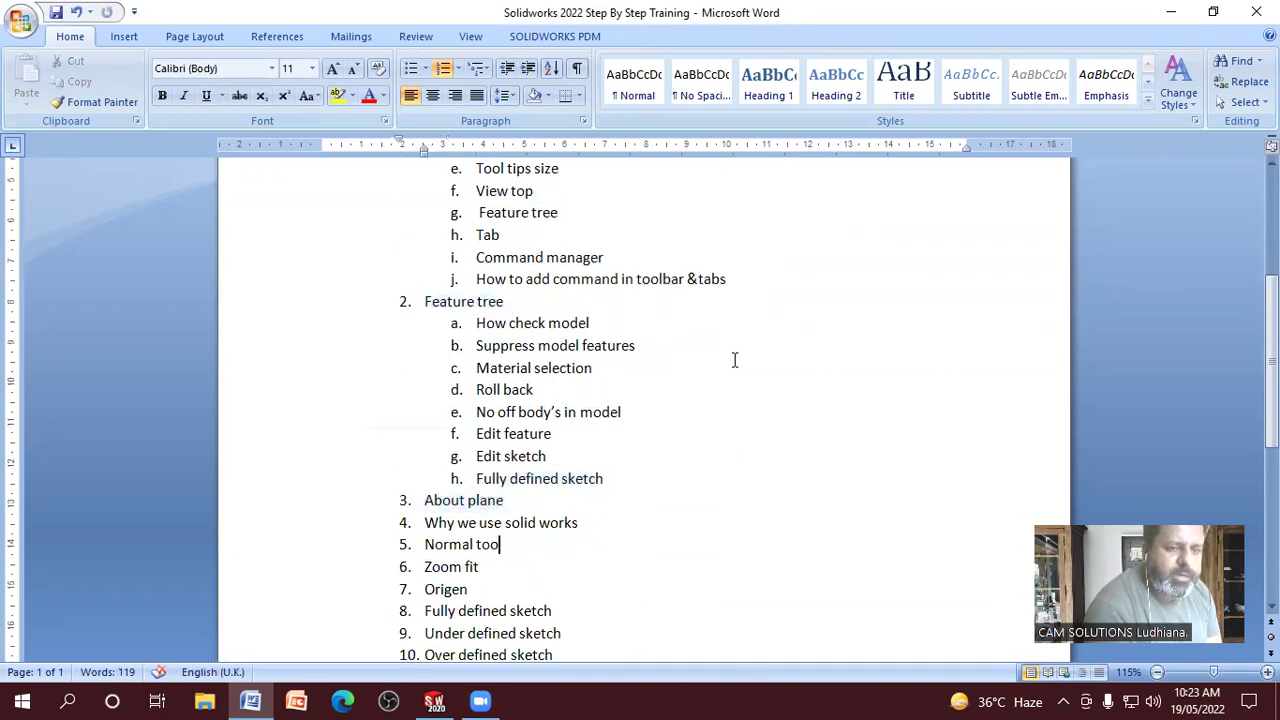
left_click(1166, 13)
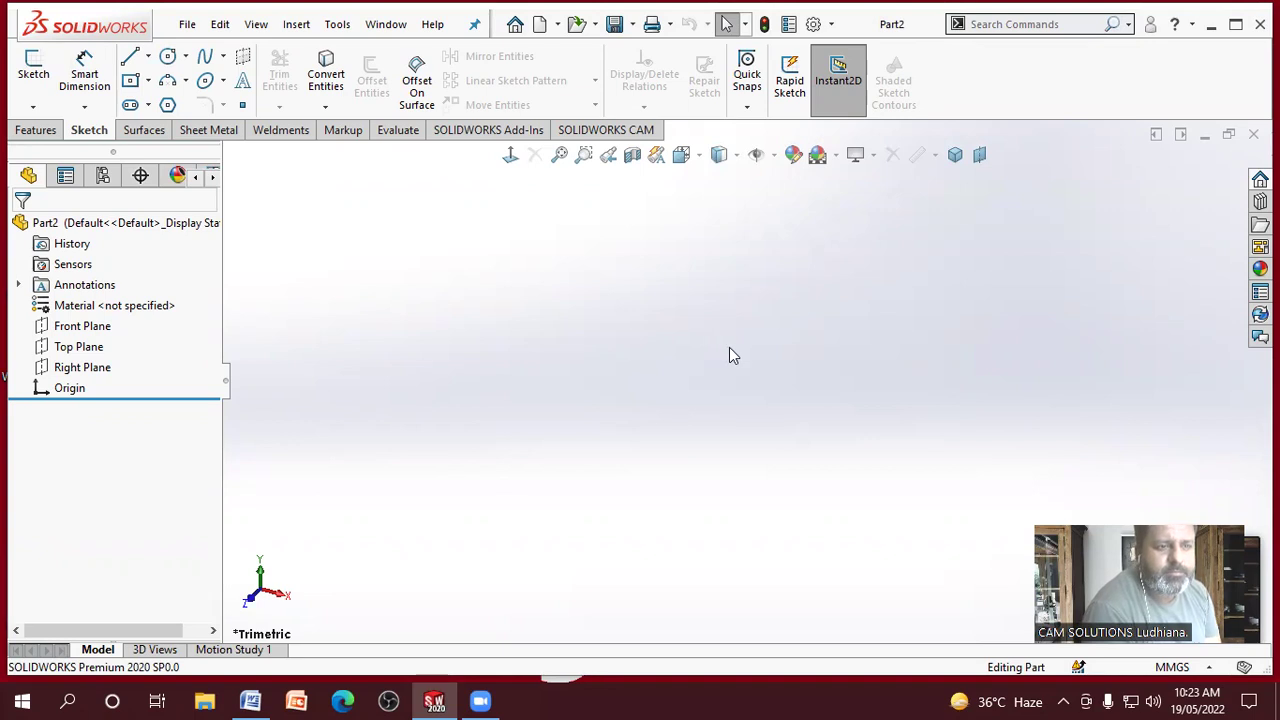
Step: Highlight the Front, Top and Right planes one after another to examine their orientation
left_click(80, 328)
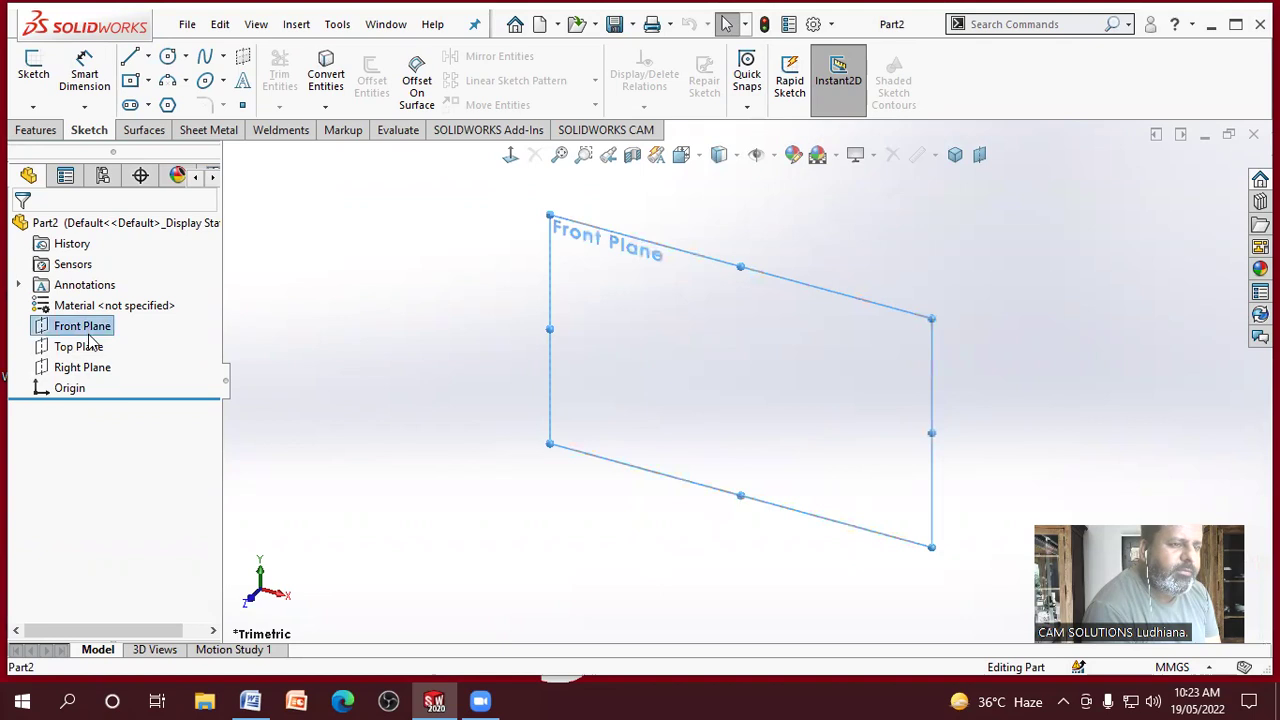
left_click(86, 346)
left_click(82, 367)
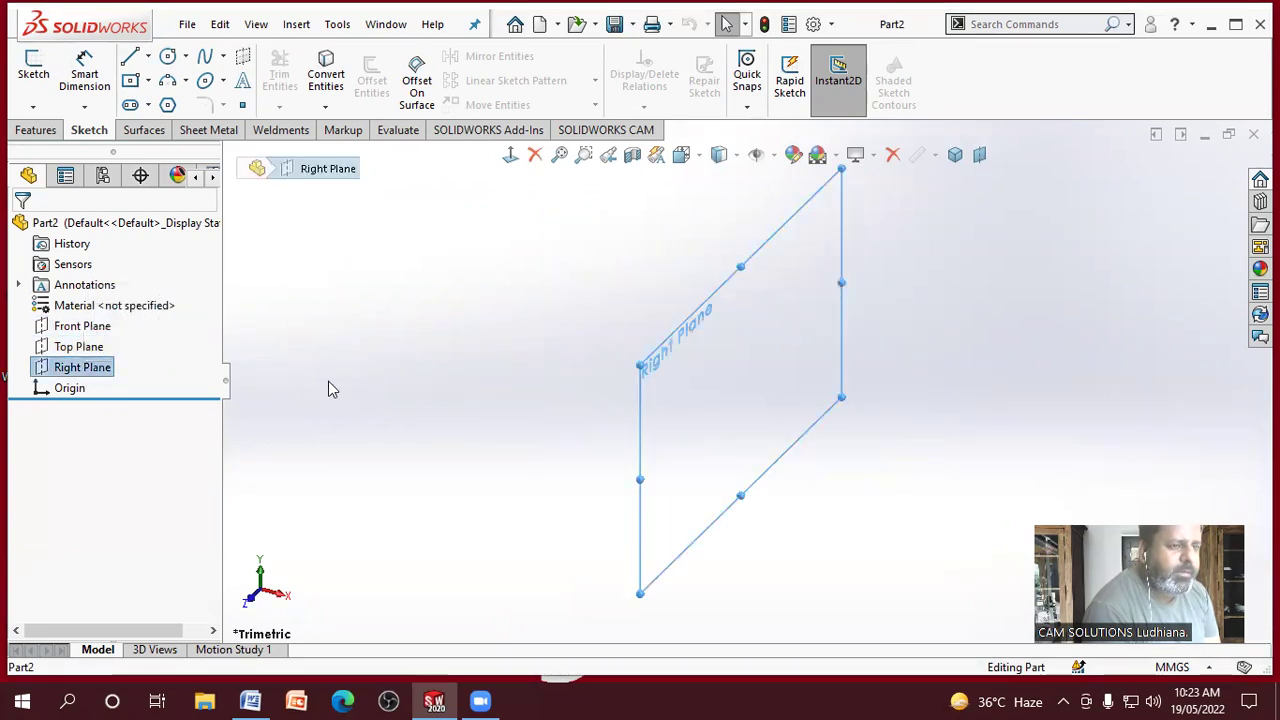
left_click(329, 382)
left_click(80, 326)
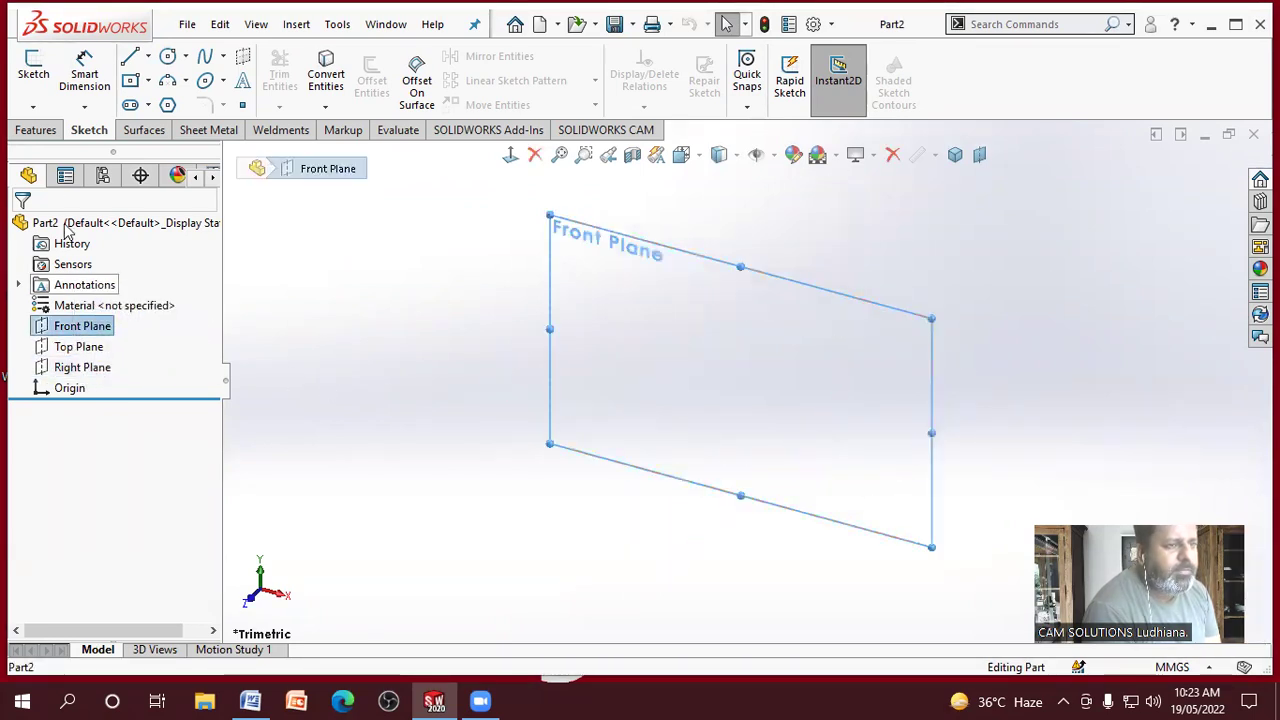
left_click(304, 347)
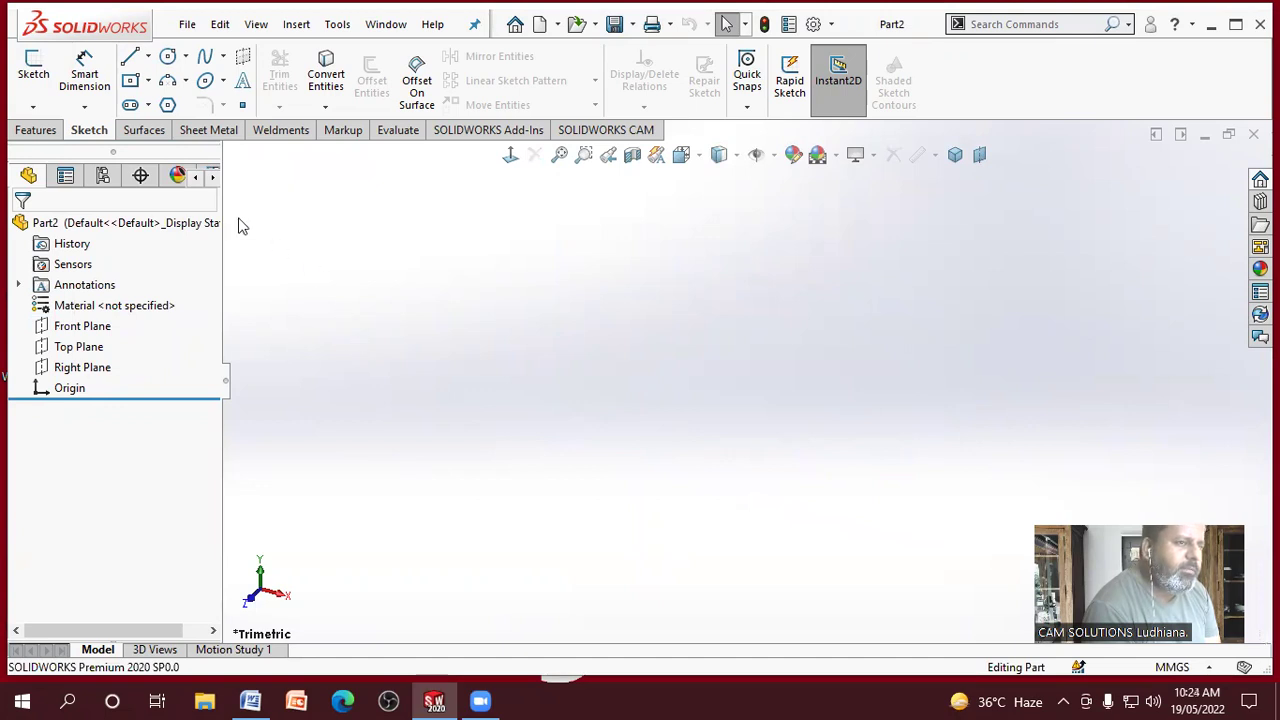
Step: Start a sketch on the Top Plane and draw a circle about 133 mm in diameter centred on the origin
left_click(33, 68)
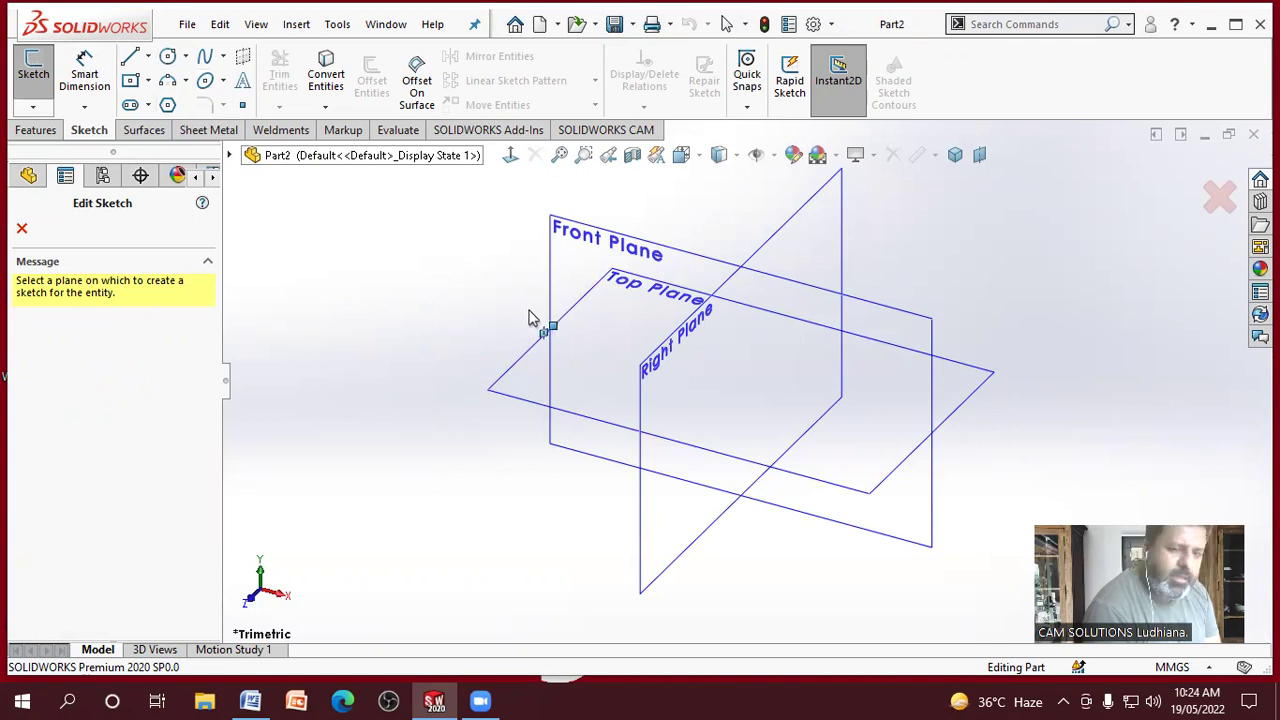
left_click(505, 378)
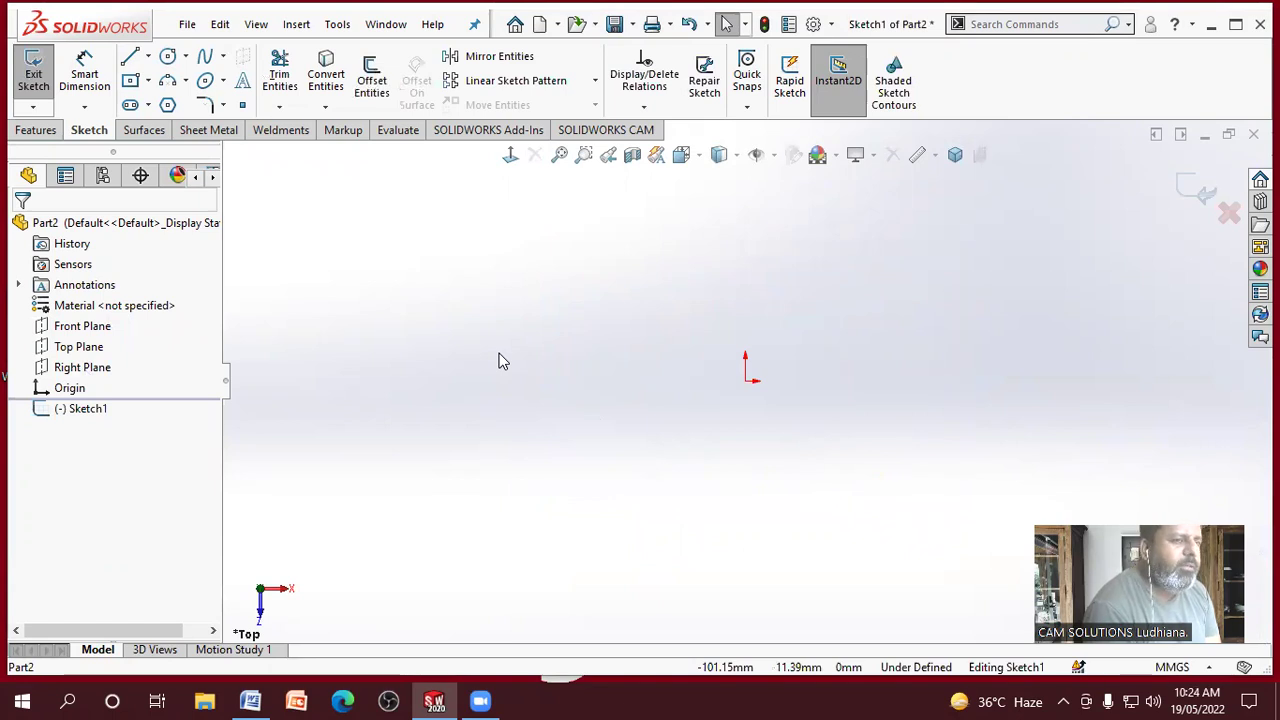
left_click(170, 57)
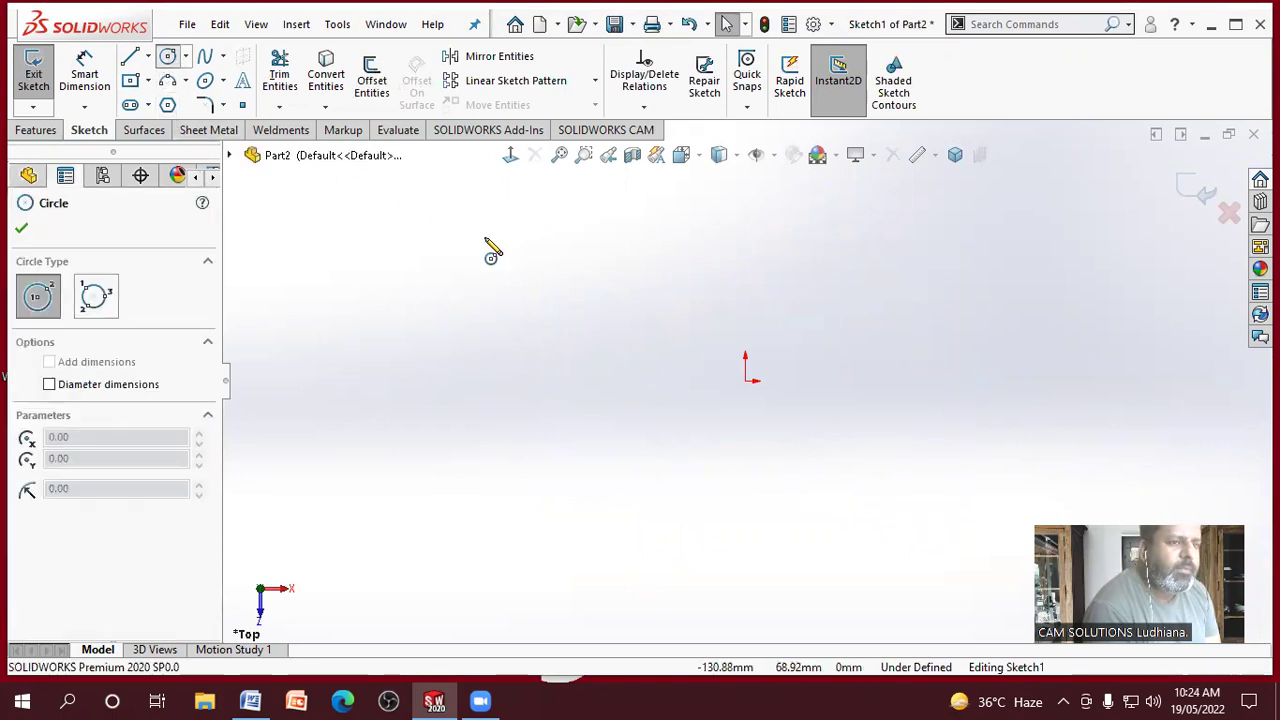
left_click_drag(746, 381, 903, 314)
right_click(993, 224)
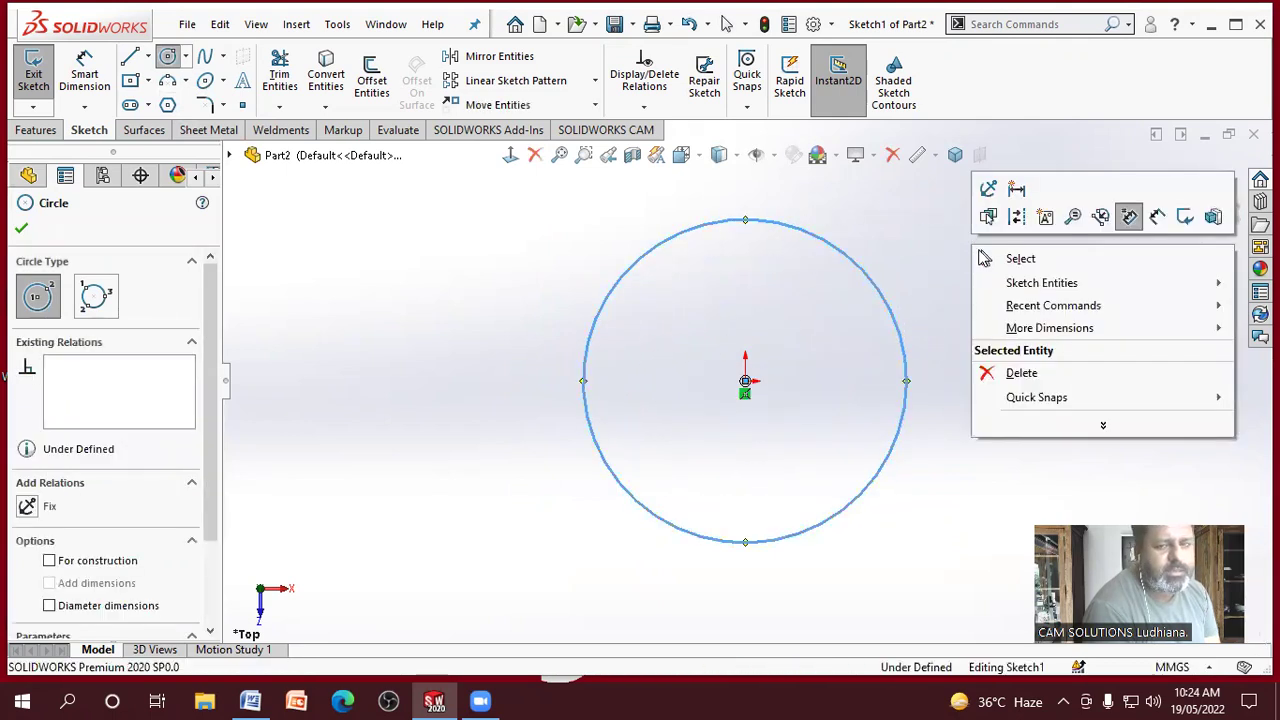
left_click(986, 256)
Step: Dimension the circle's diameter, keeping its drawn size, and exit the sketch
left_click(97, 80)
left_click(878, 271)
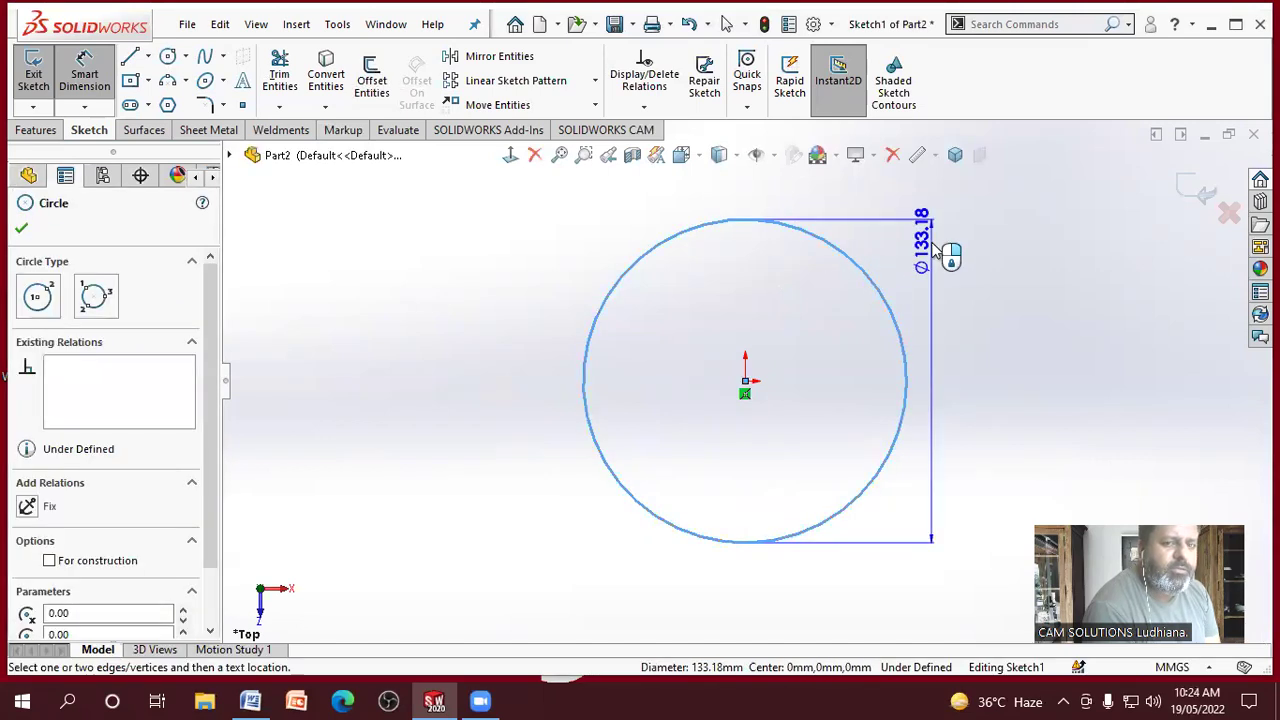
left_click(943, 286)
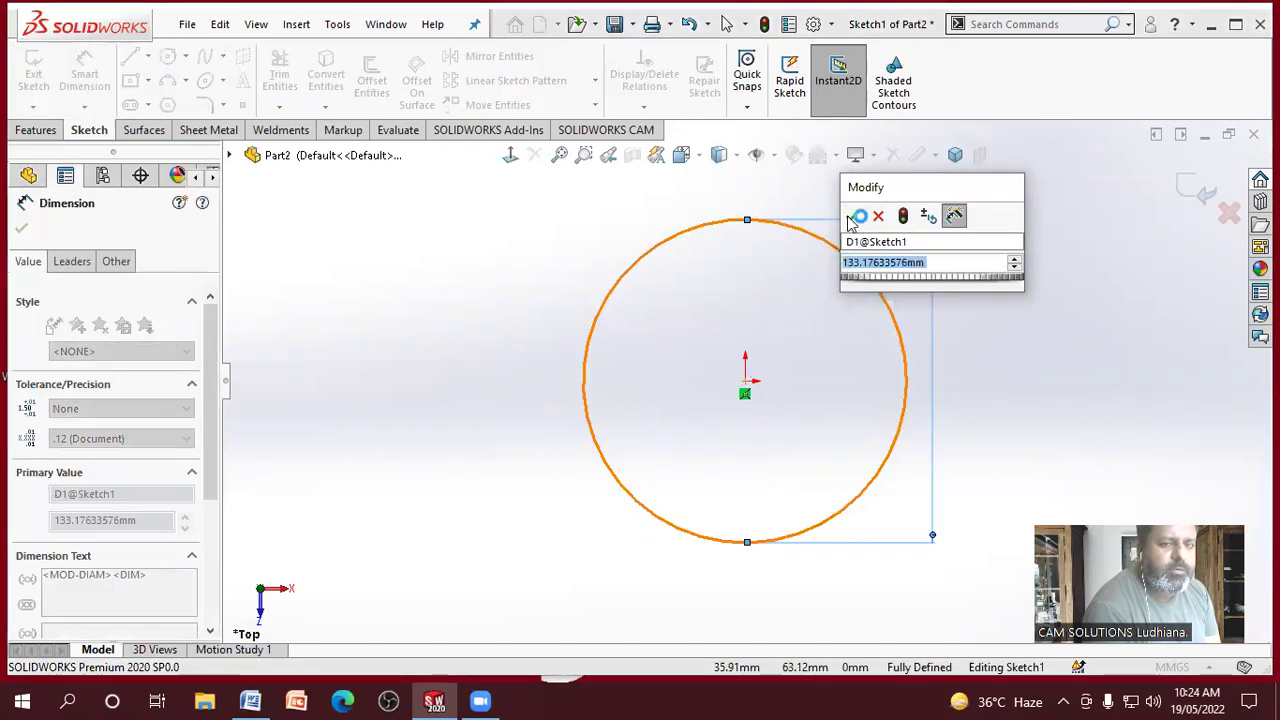
left_click(859, 216)
left_click(1046, 326)
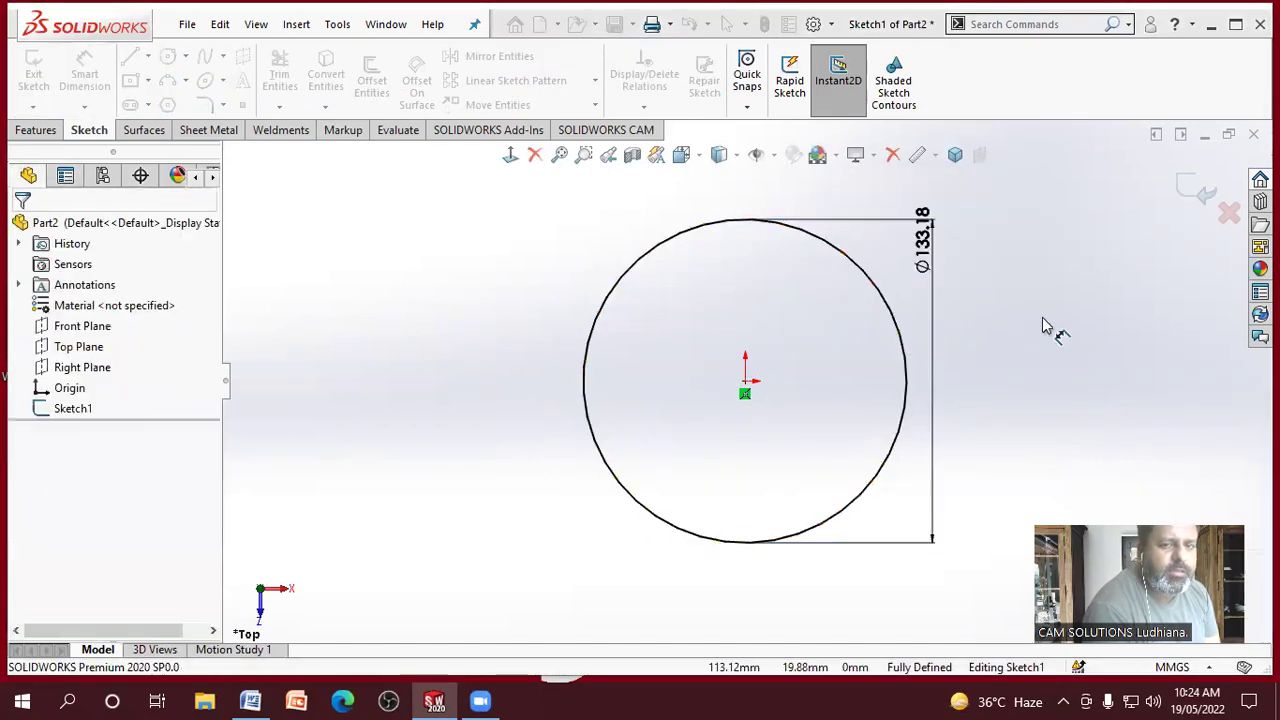
left_click(1192, 189)
Step: Show the Front, Top and Right planes around the circle sketch
middle_click_drag(494, 481, 457, 317)
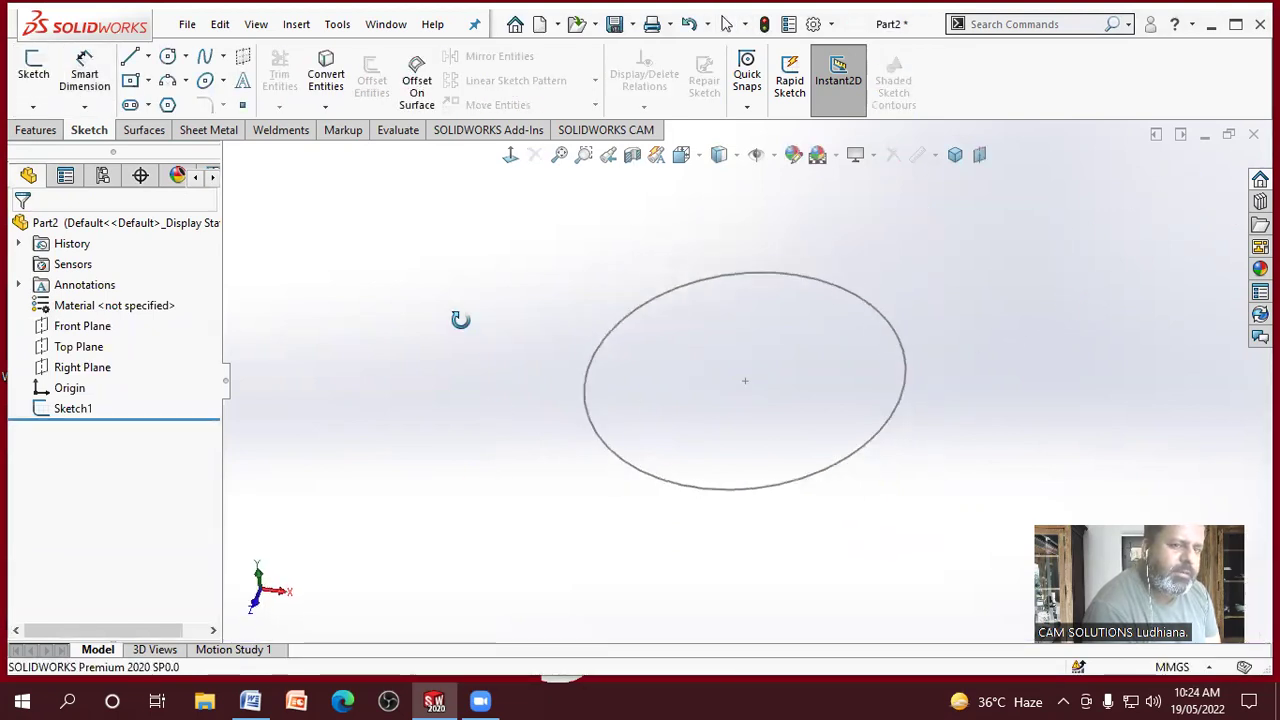
left_click(80, 330)
middle_click_drag(467, 445, 508, 440)
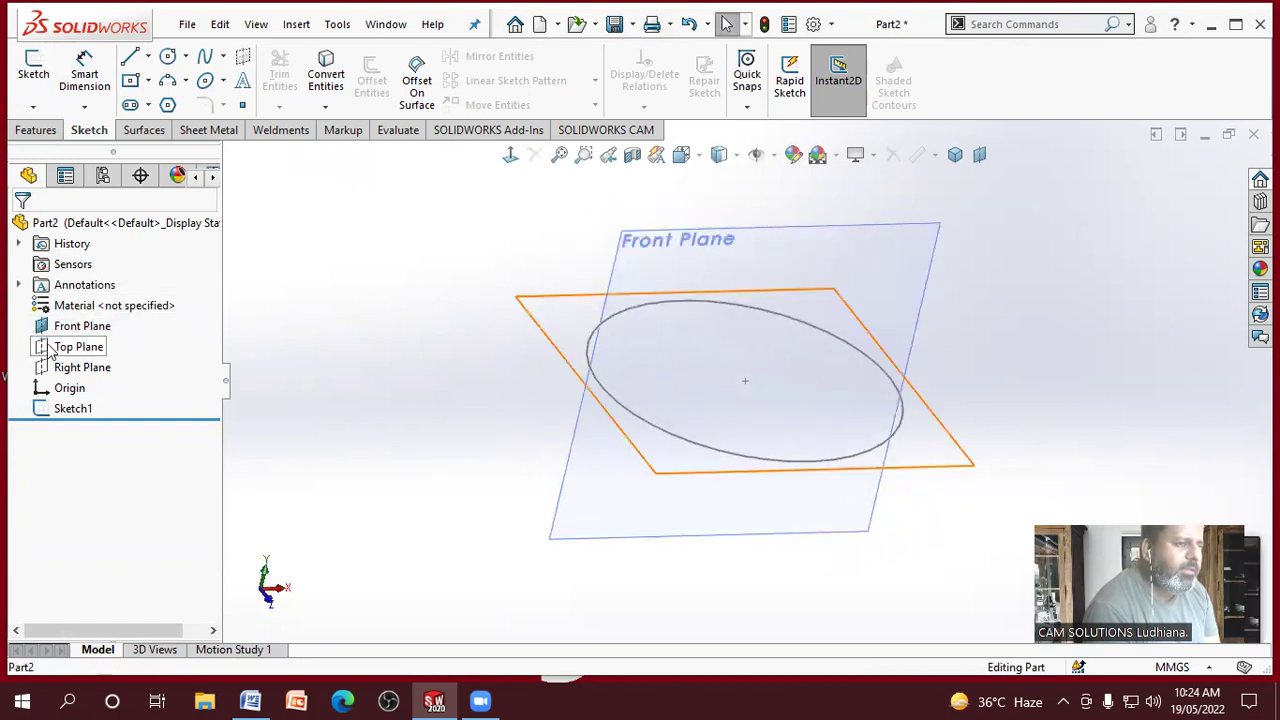
left_click(51, 351)
left_click(95, 320)
left_click(86, 373)
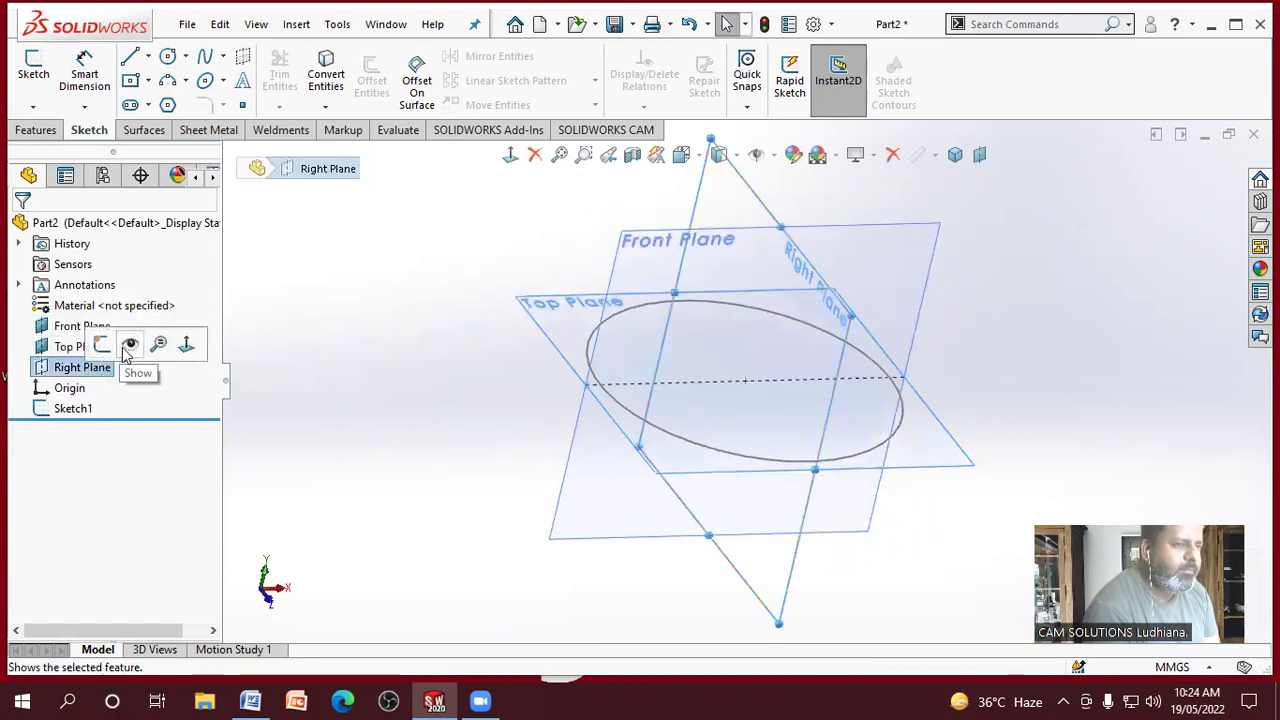
left_click(125, 350)
left_click(370, 462)
scroll(397, 446, "up", 3)
middle_click_drag(450, 418, 503, 425)
key("f")
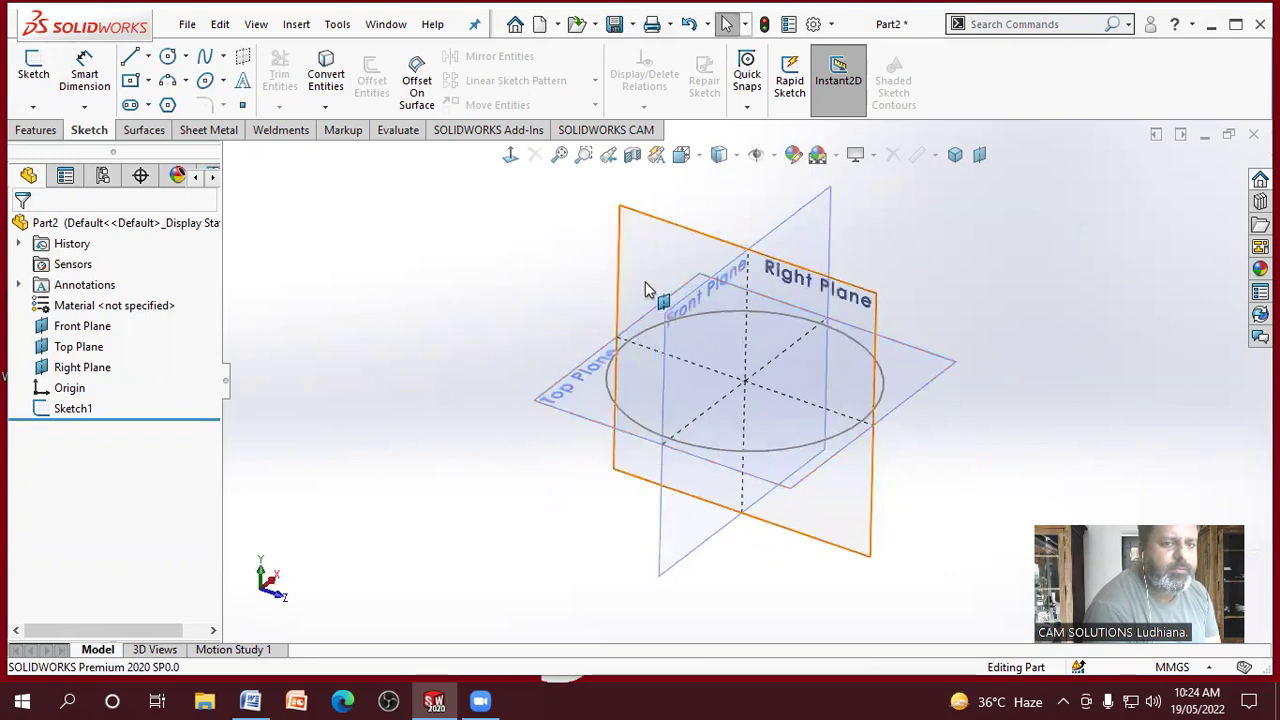
Step: Turn the overall display of planes off and on again
left_click(775, 158)
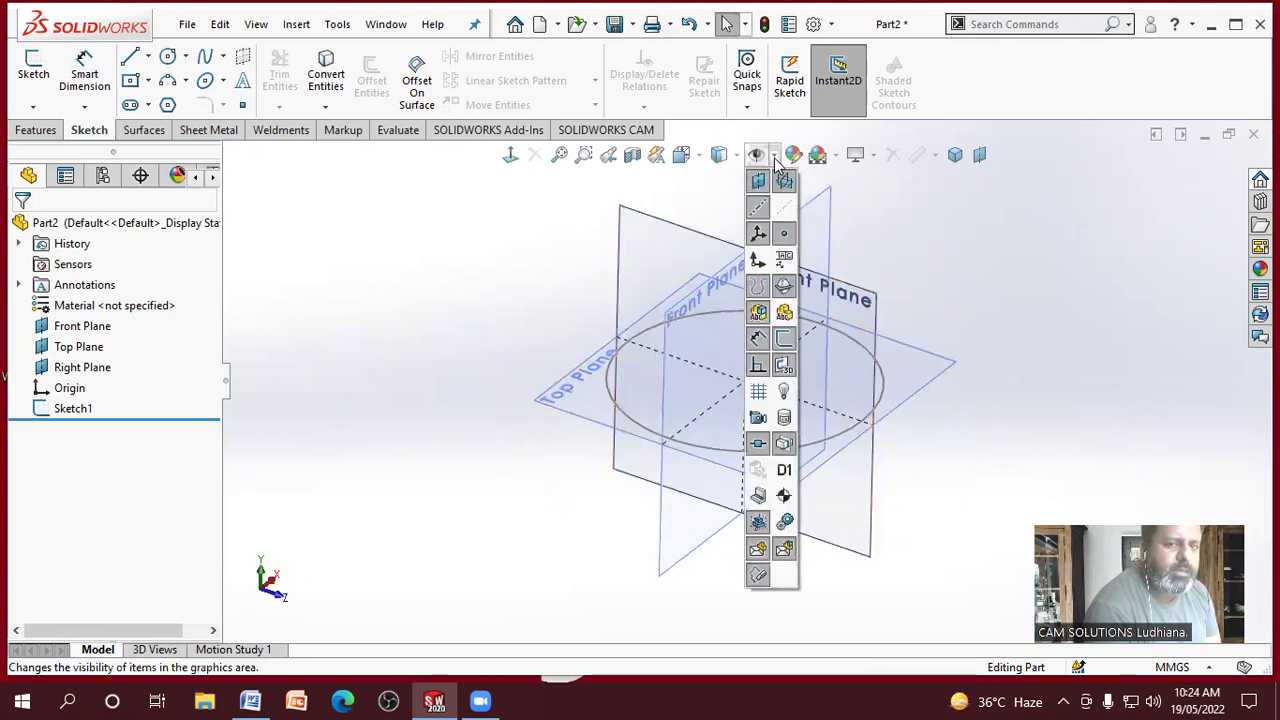
left_click(785, 185)
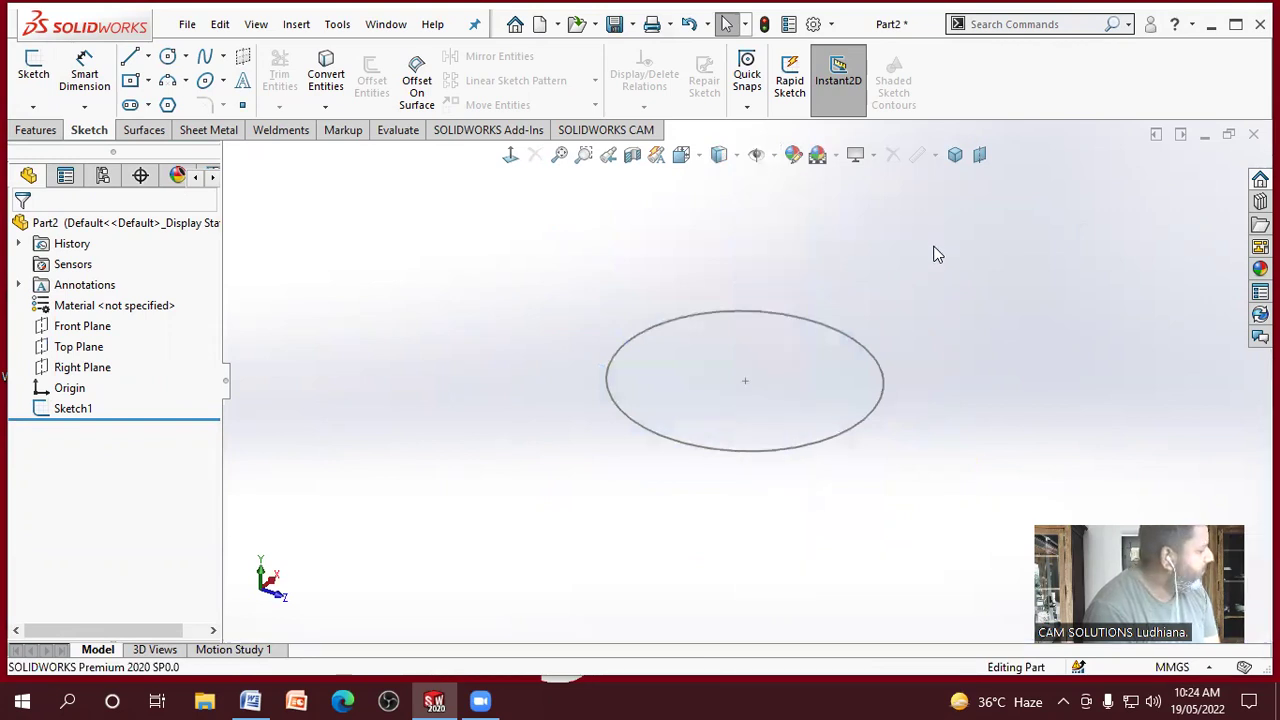
left_click(774, 159)
left_click(788, 182)
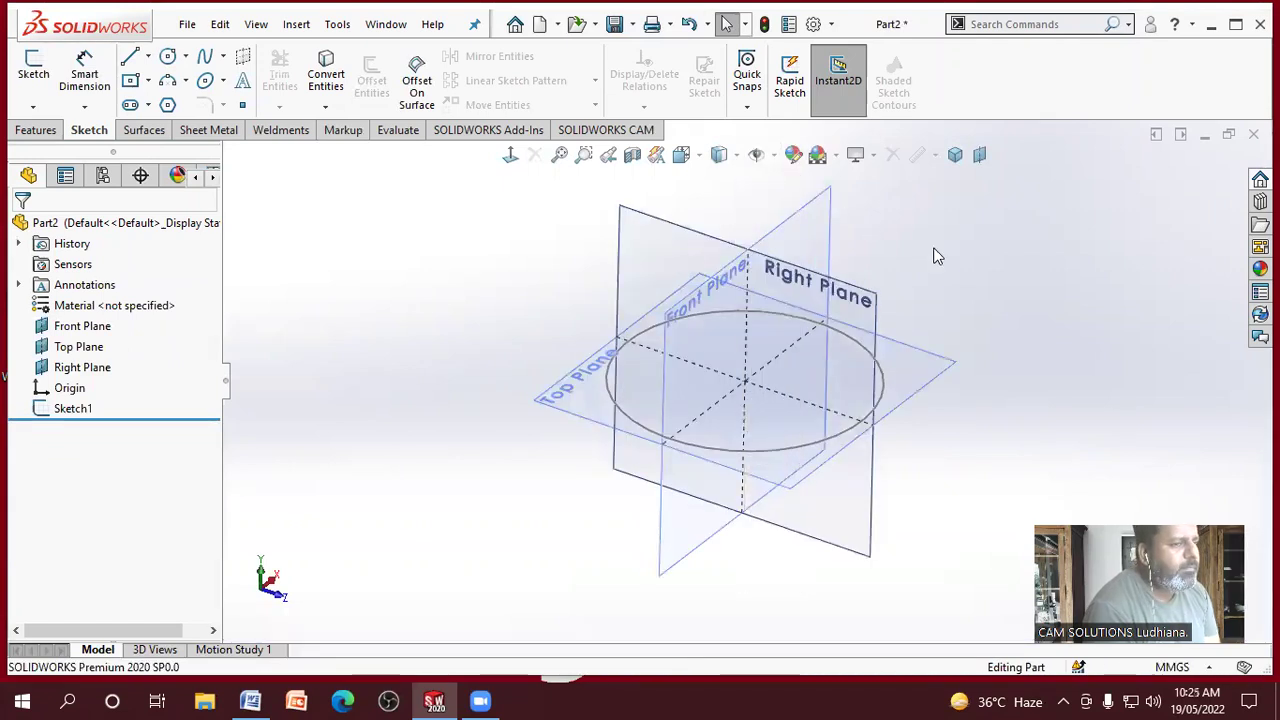
Step: Hide the Front, Top and Right planes individually
left_click(98, 328)
left_click(89, 351)
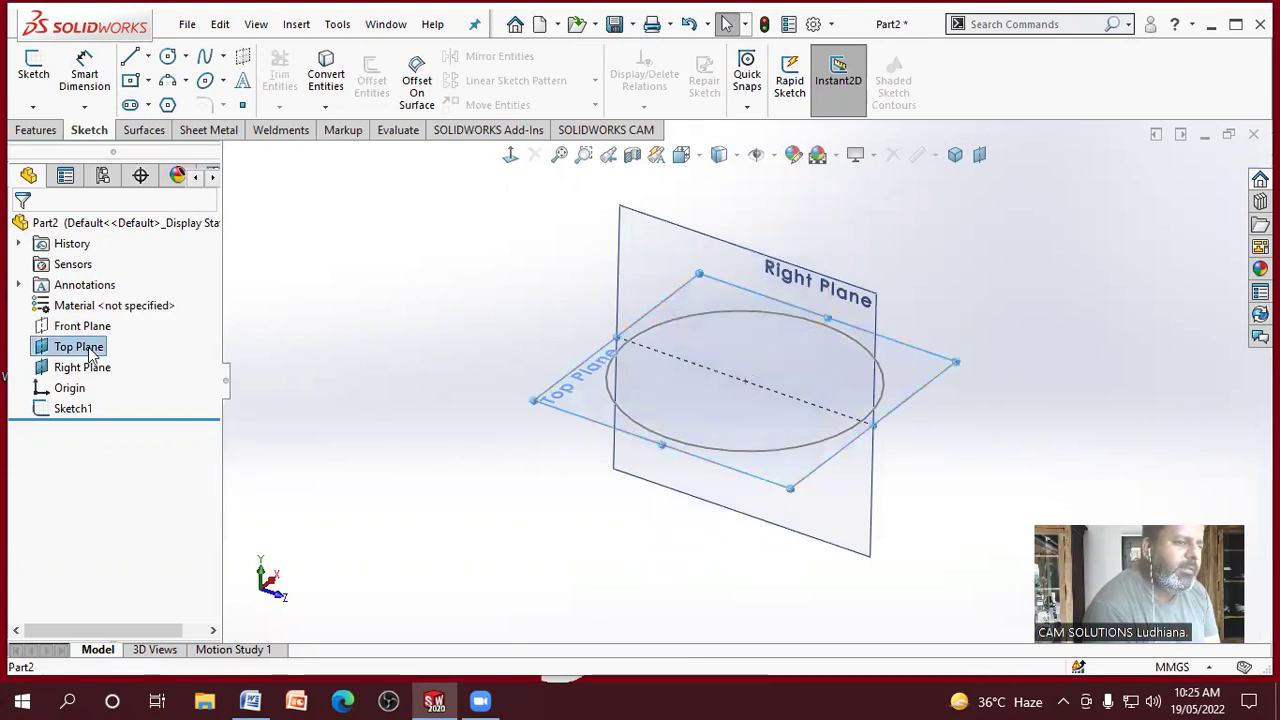
left_click(137, 321)
left_click(100, 368)
left_click(143, 335)
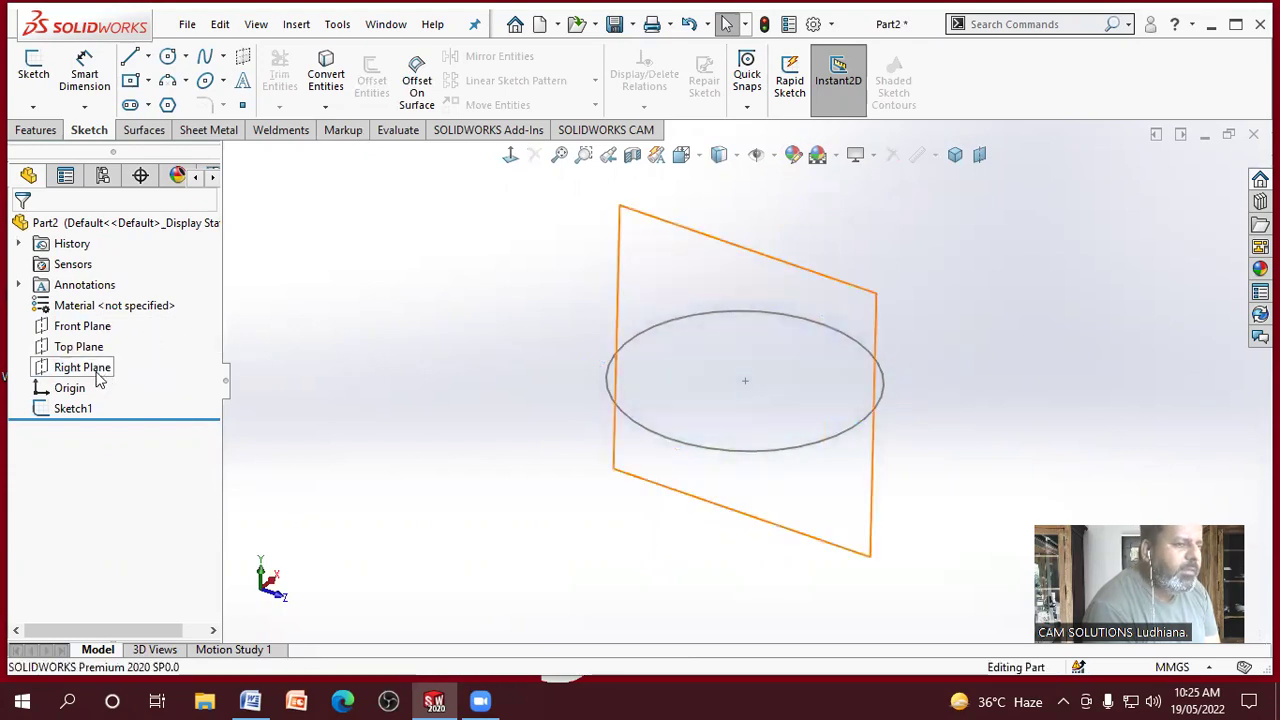
Step: Start a new sketch on the Right Plane and view it normal to the plane
left_click(96, 370)
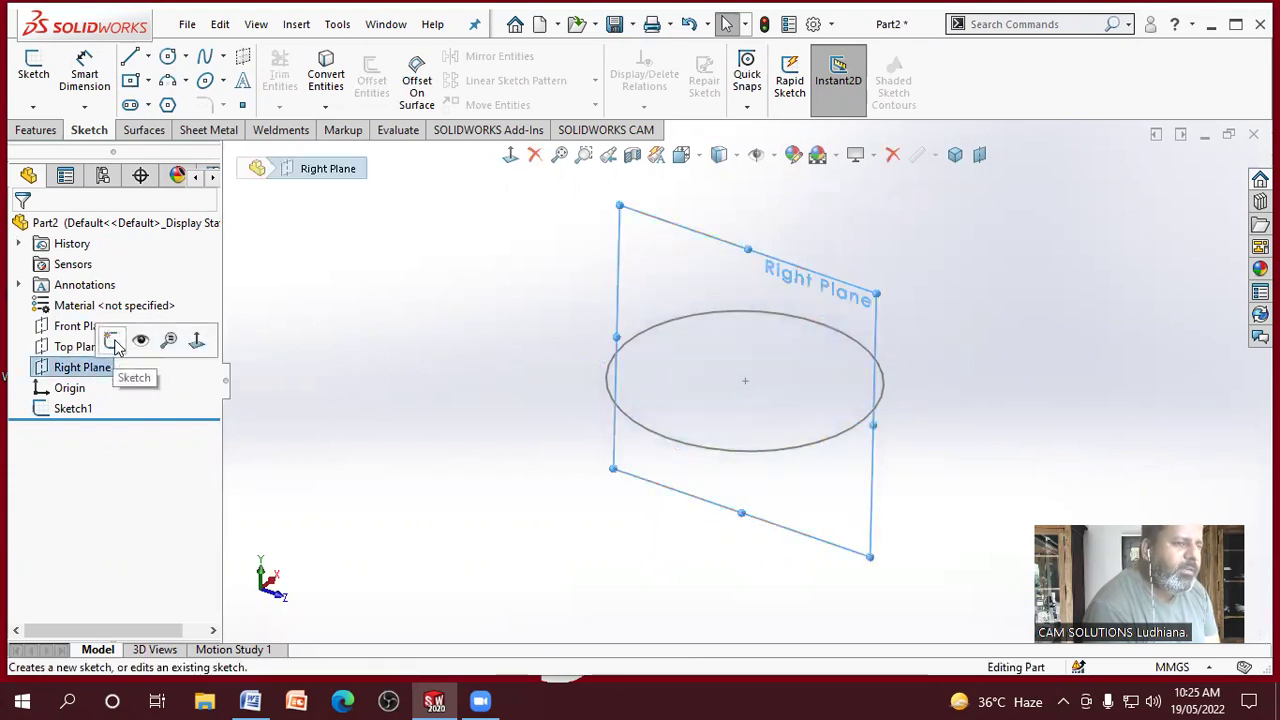
left_click(112, 341)
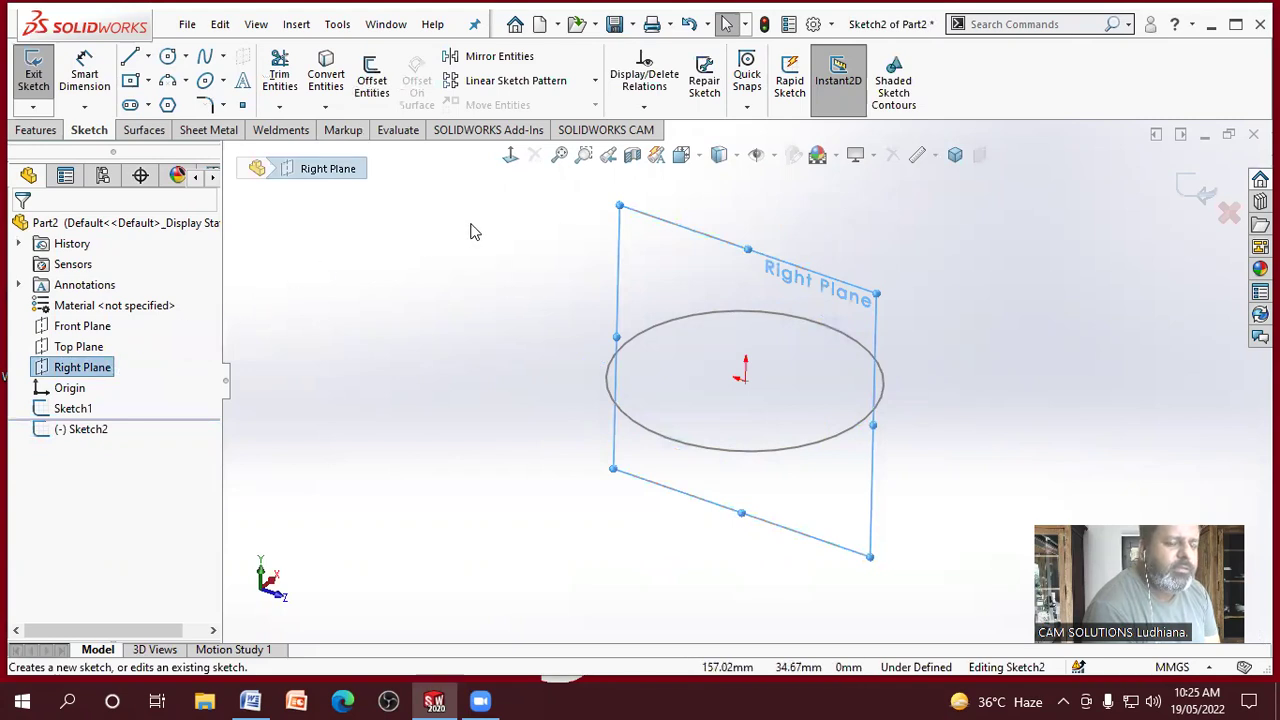
left_click(509, 160)
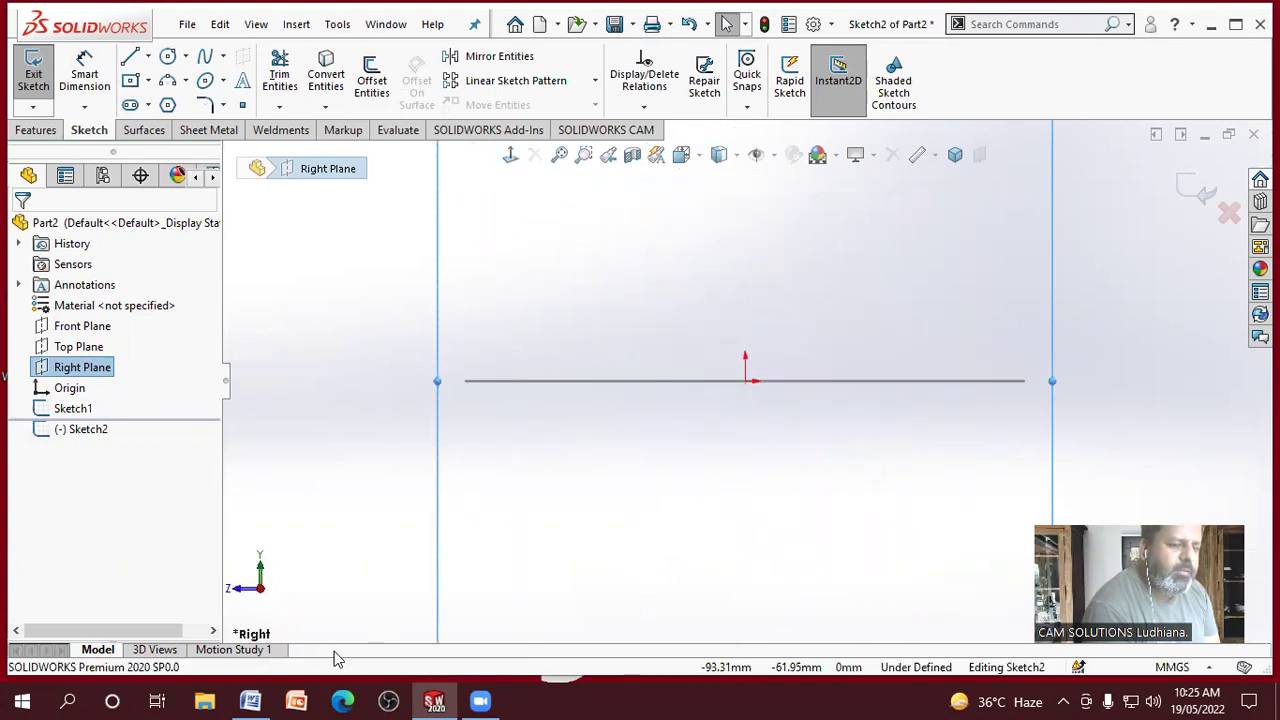
Step: Switch to Word, point out the "Normal too" topic in the outline, and return to SOLIDWORKS
left_click(250, 701)
scroll(472, 576, "down", 1)
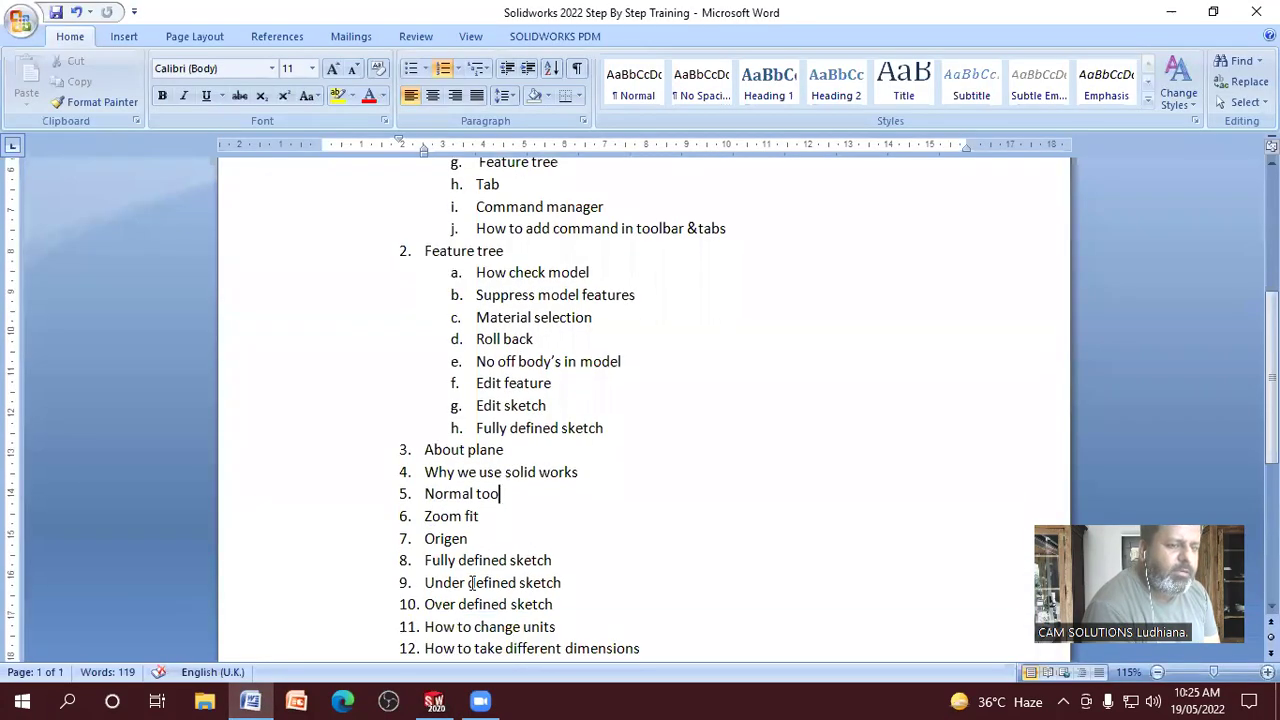
left_click_drag(519, 492, 428, 496)
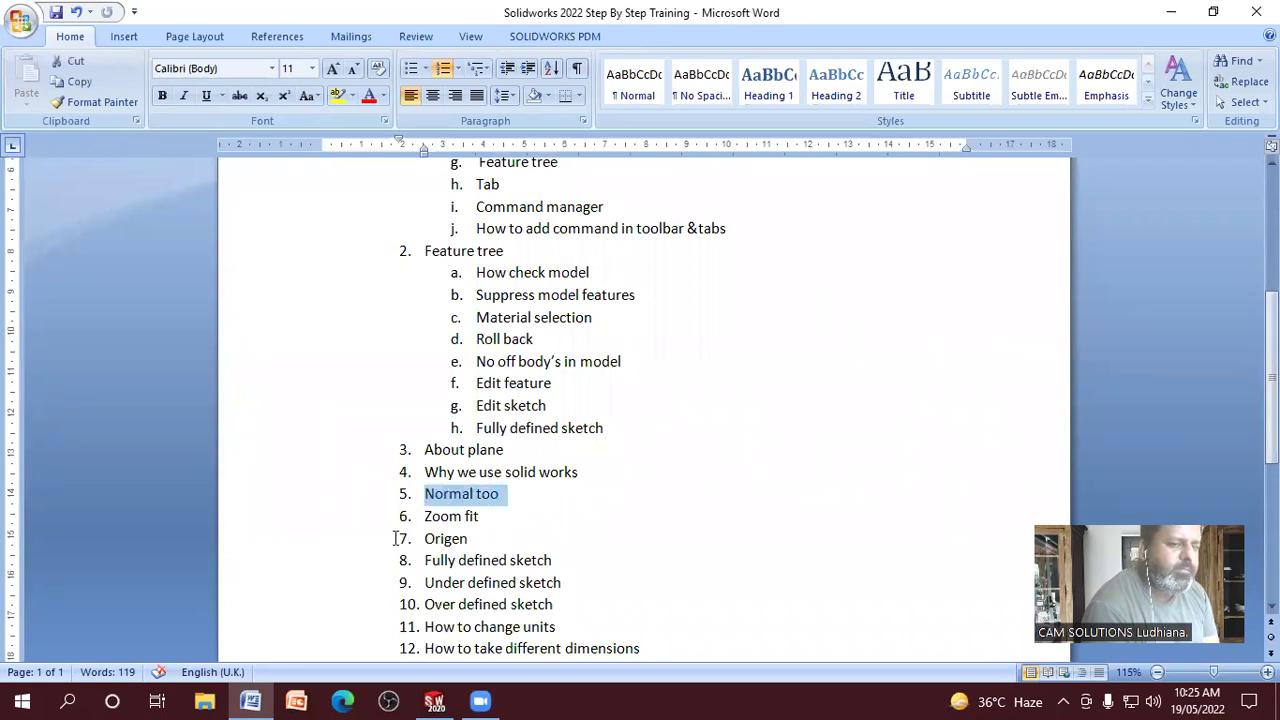
key("Right")
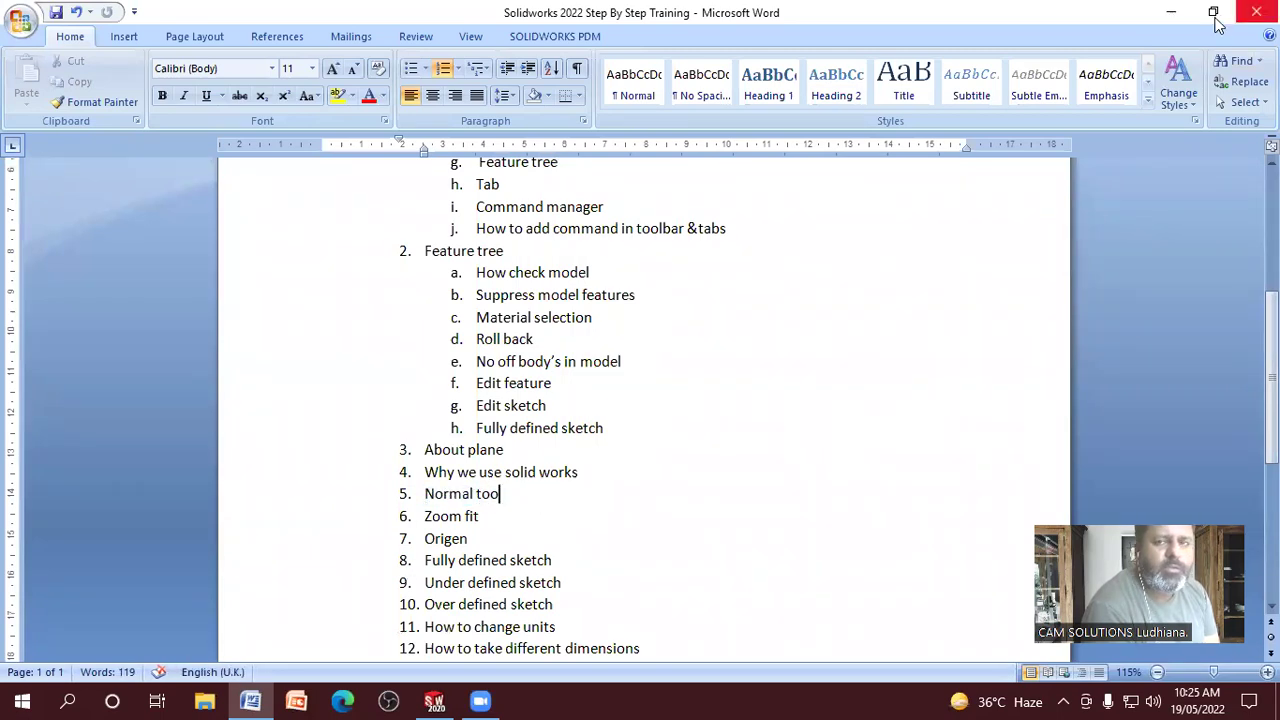
left_click(1171, 12)
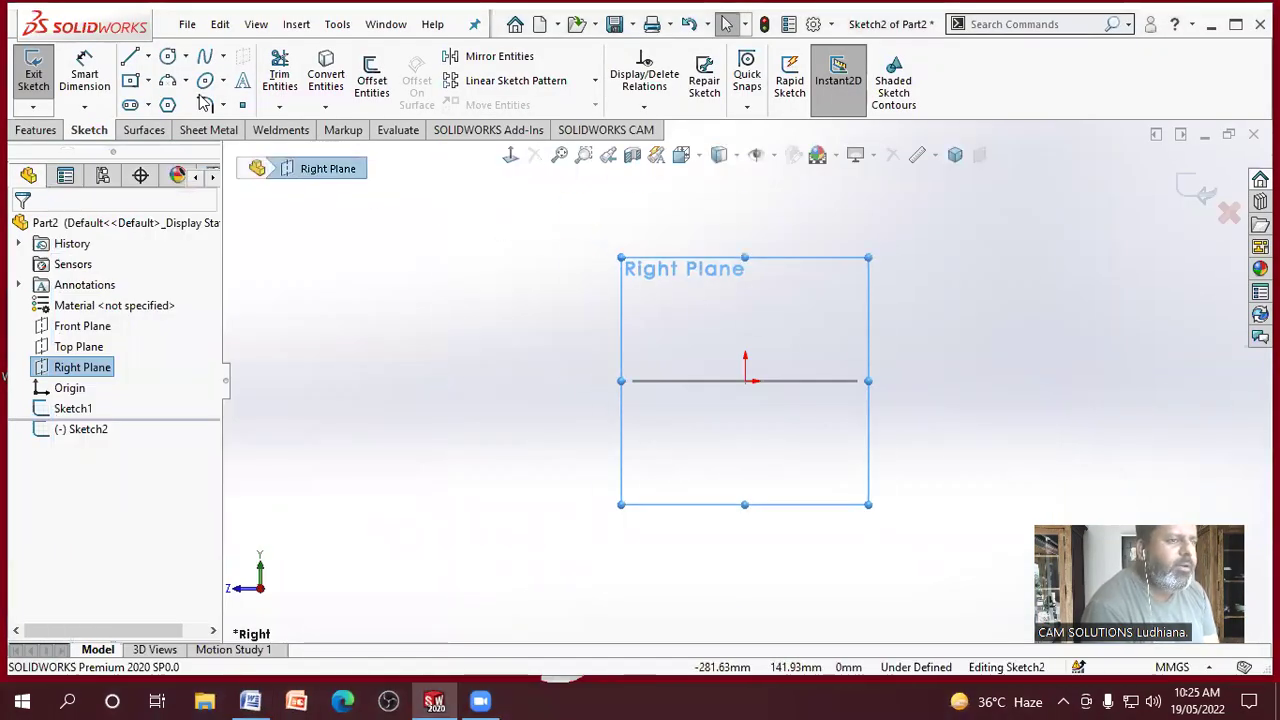
Step: Draw a circle smaller than the first one, centred on the origin, on the Right Plane and exit the sketch
left_click(167, 55)
left_click(745, 380)
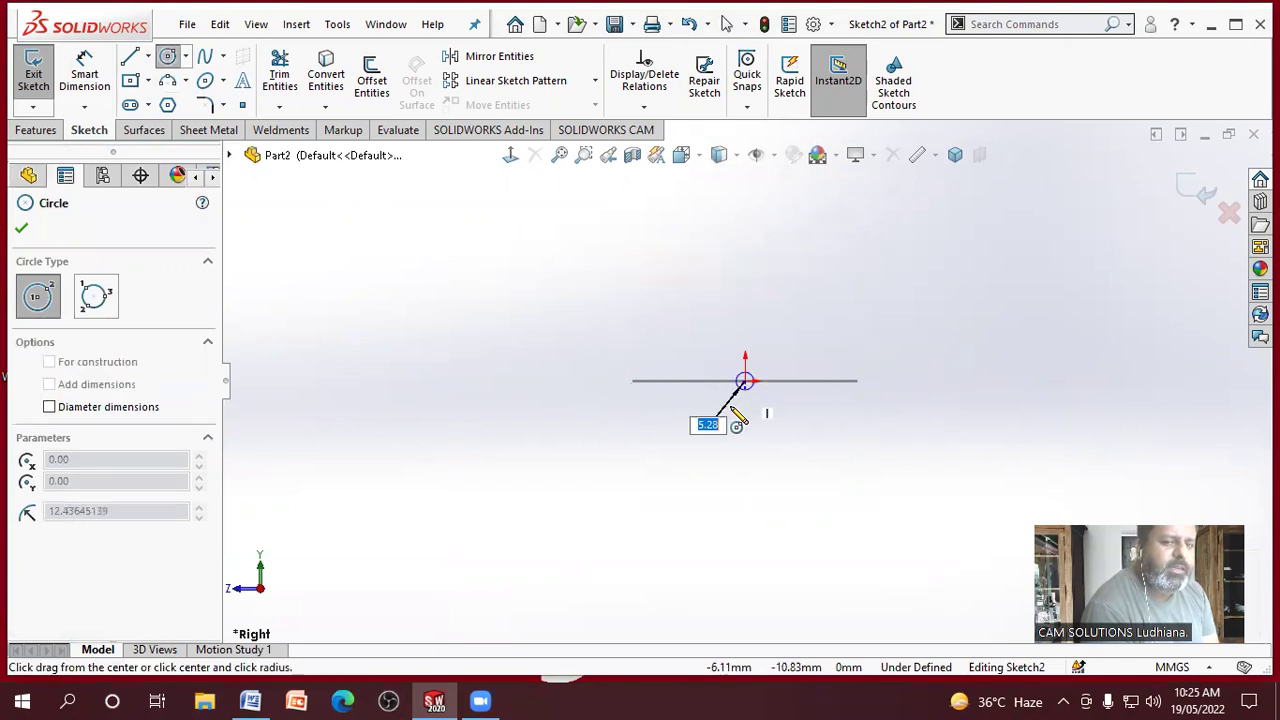
left_click(706, 418)
key("Escape")
middle_click_drag(868, 368, 817, 442)
left_click(1192, 188)
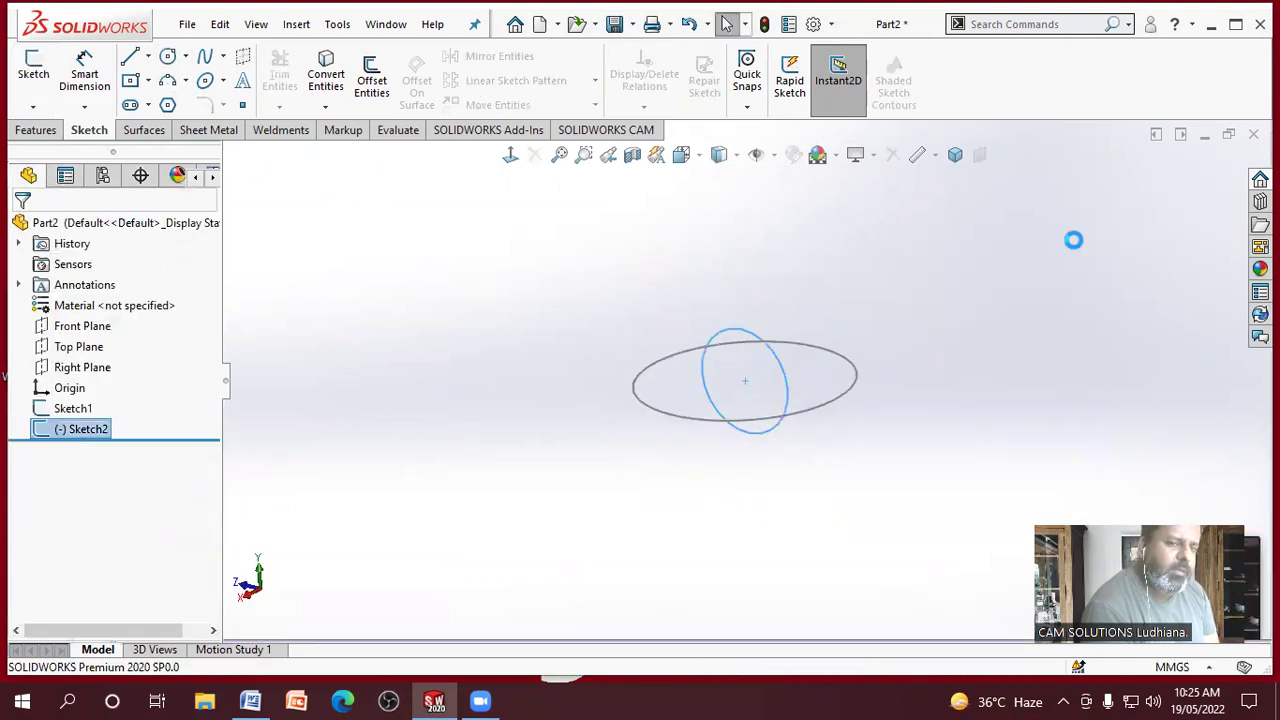
Step: View the model normal to the Right Plane and to the Top Plane
left_click(80, 367)
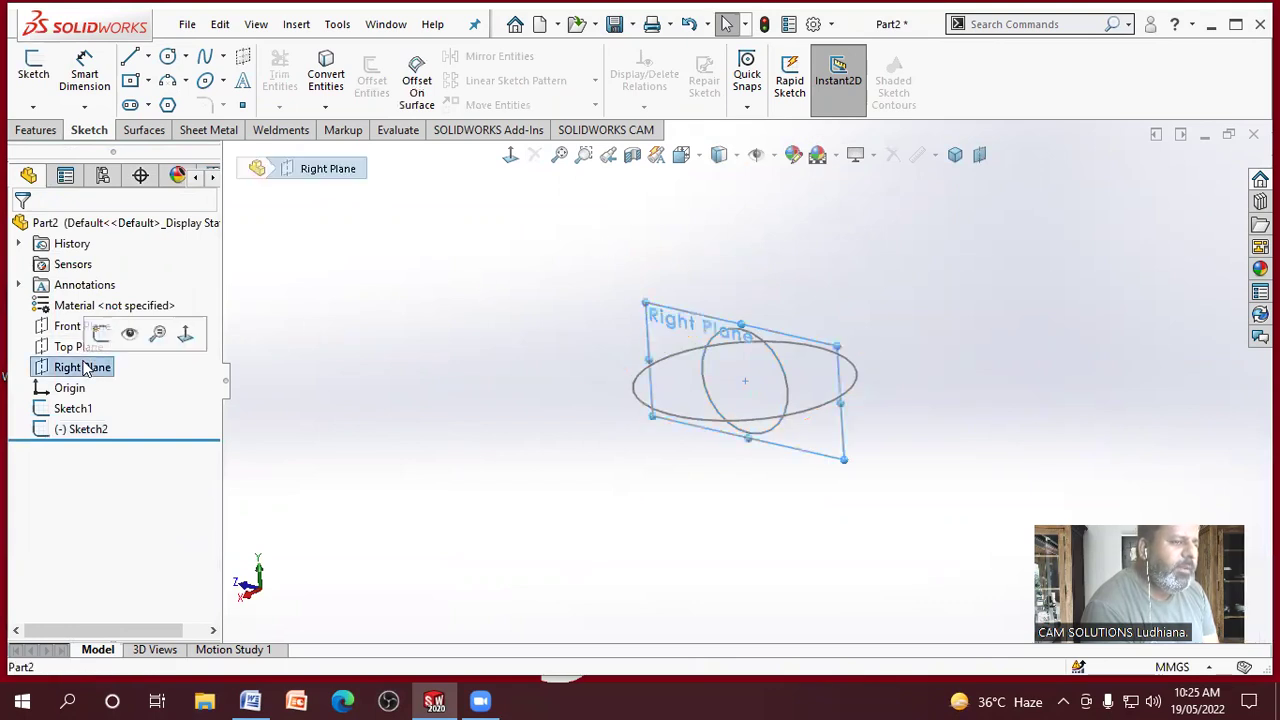
left_click(185, 336)
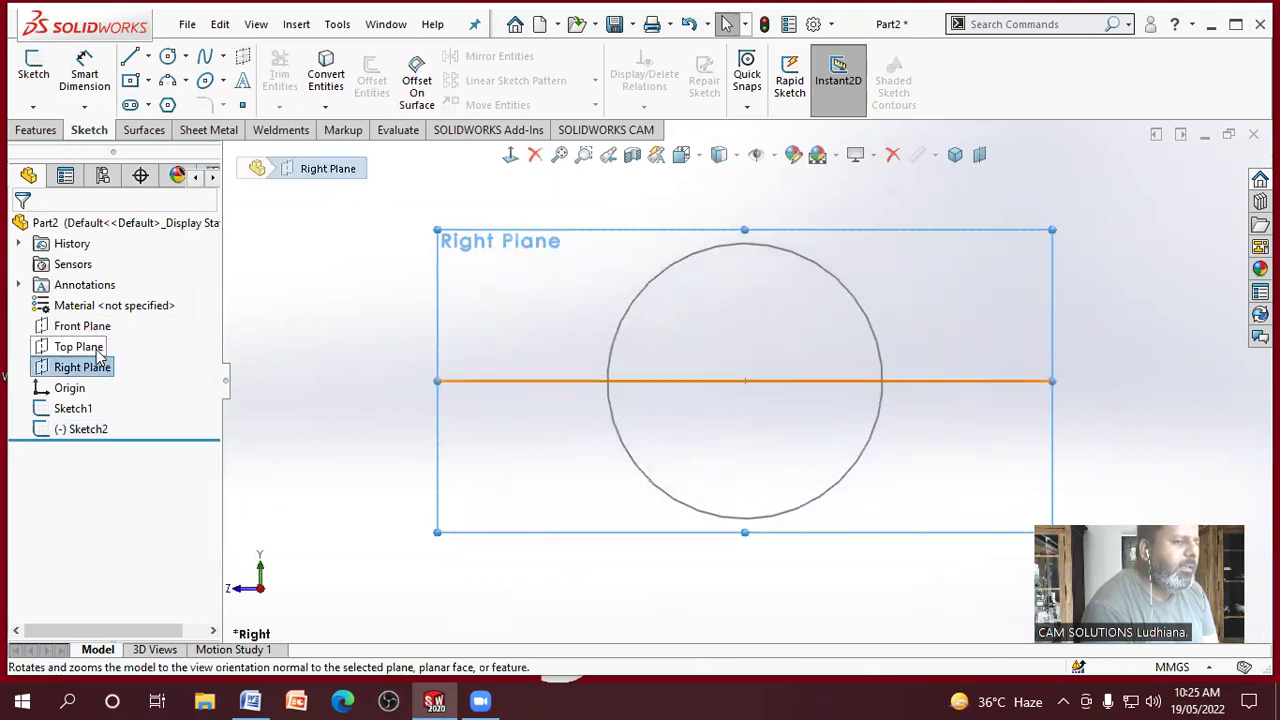
left_click(76, 346)
left_click(199, 321)
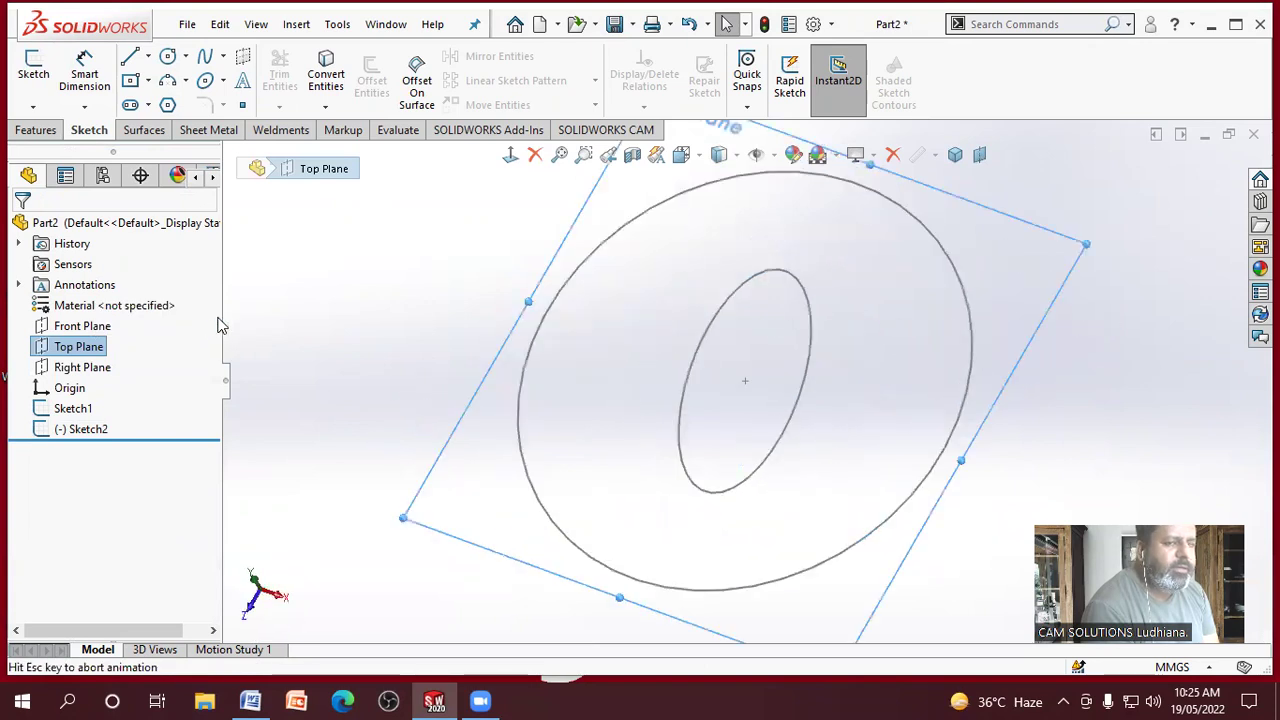
Step: Start a sketch on the Front Plane, orient the view normal to it, and exit the empty sketch
left_click(125, 330)
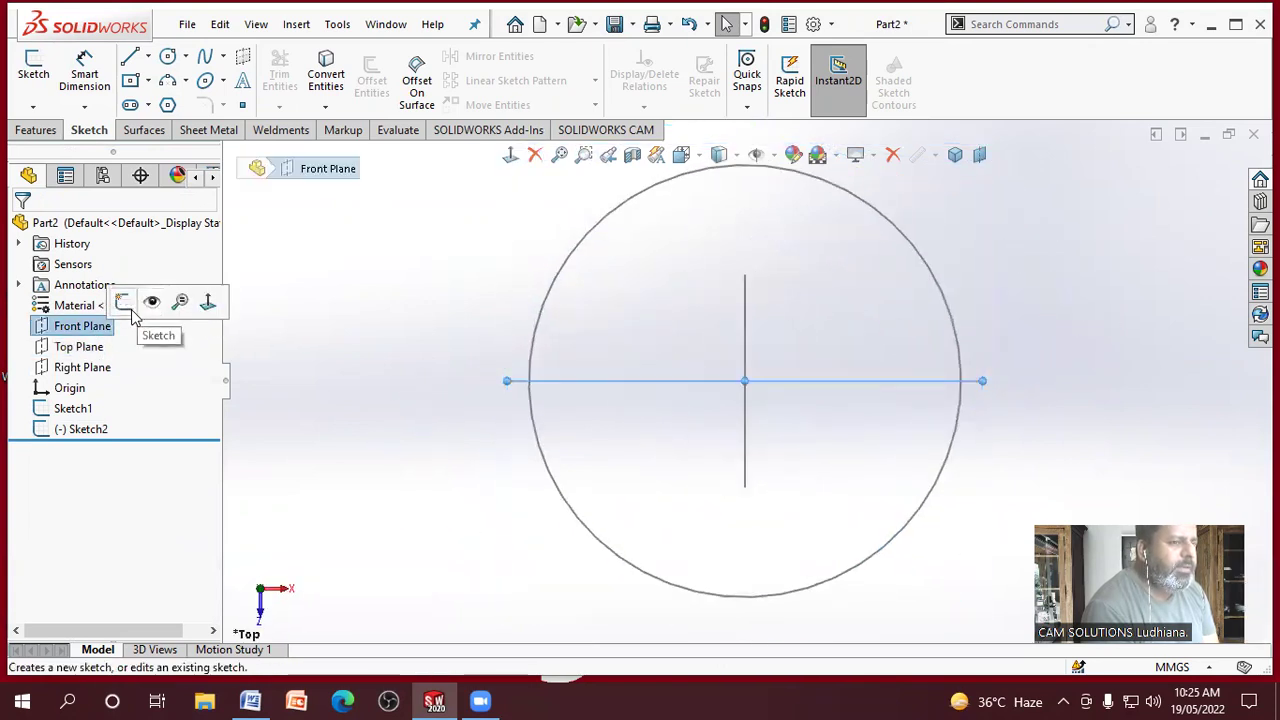
left_click(123, 302)
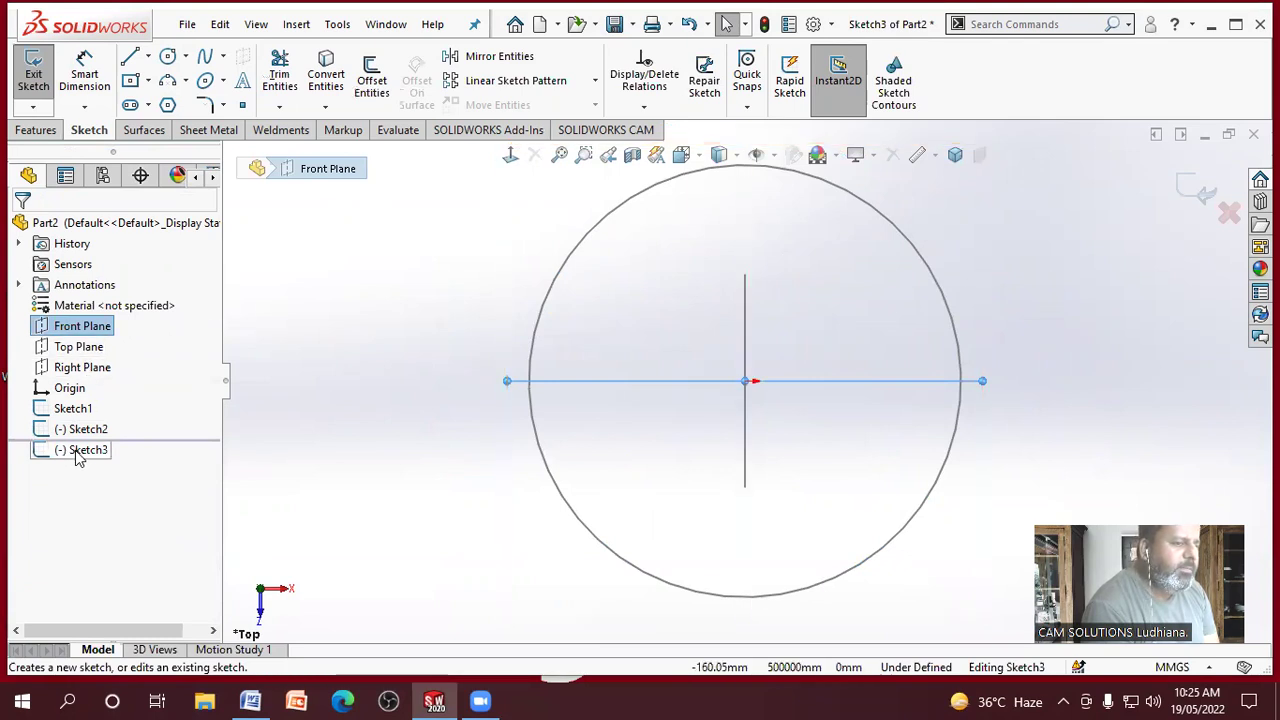
left_click(510, 156)
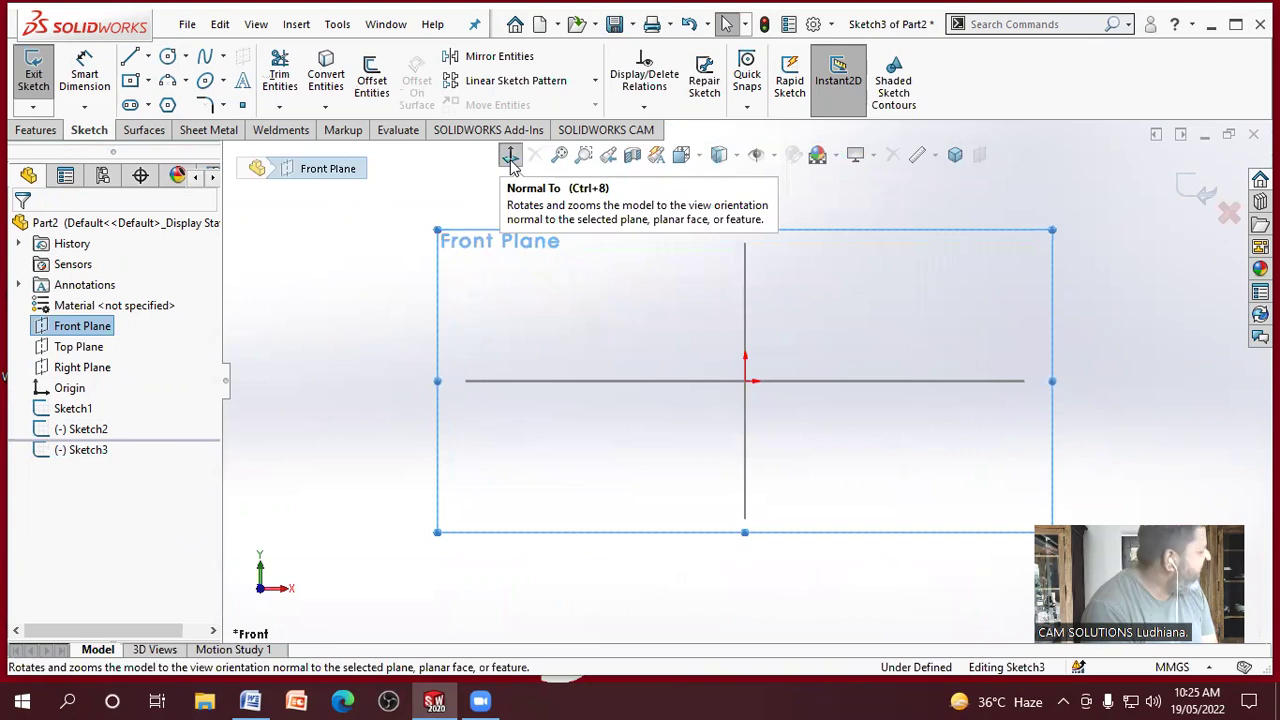
left_click(1195, 188)
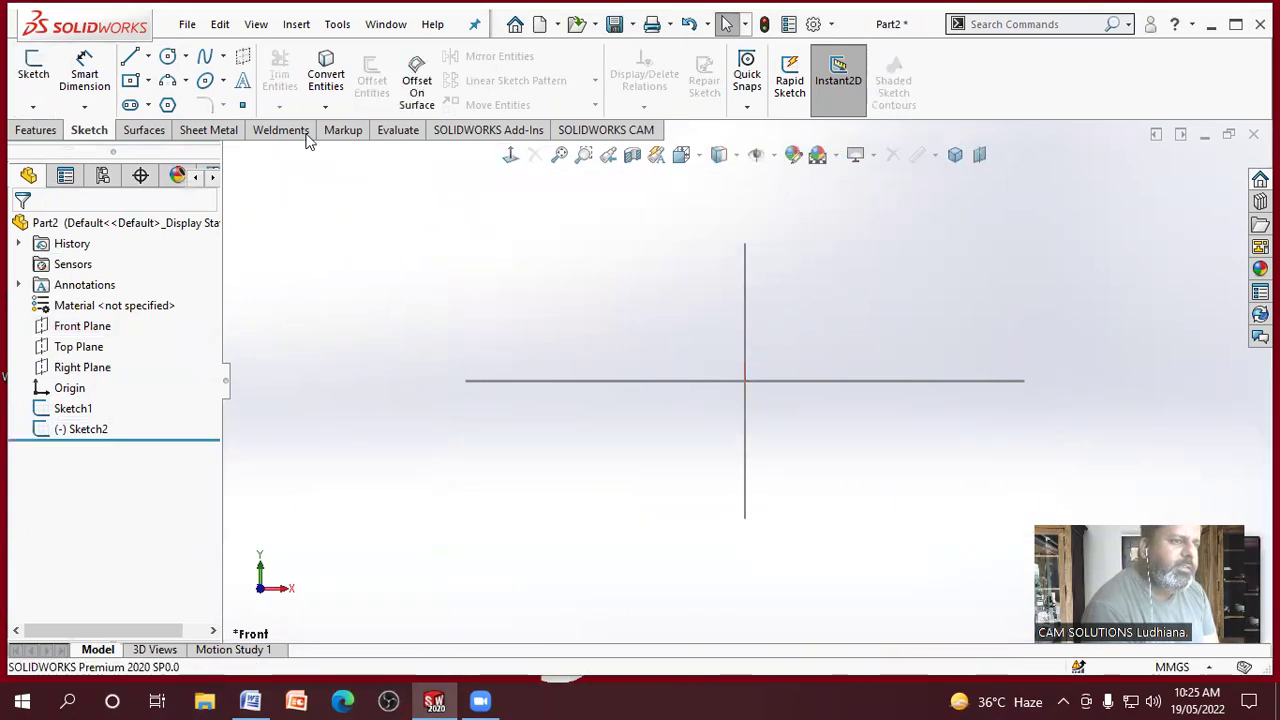
Step: Open Part5 from the "cam solutions piston assembly" folder on the Desktop
left_click(187, 25)
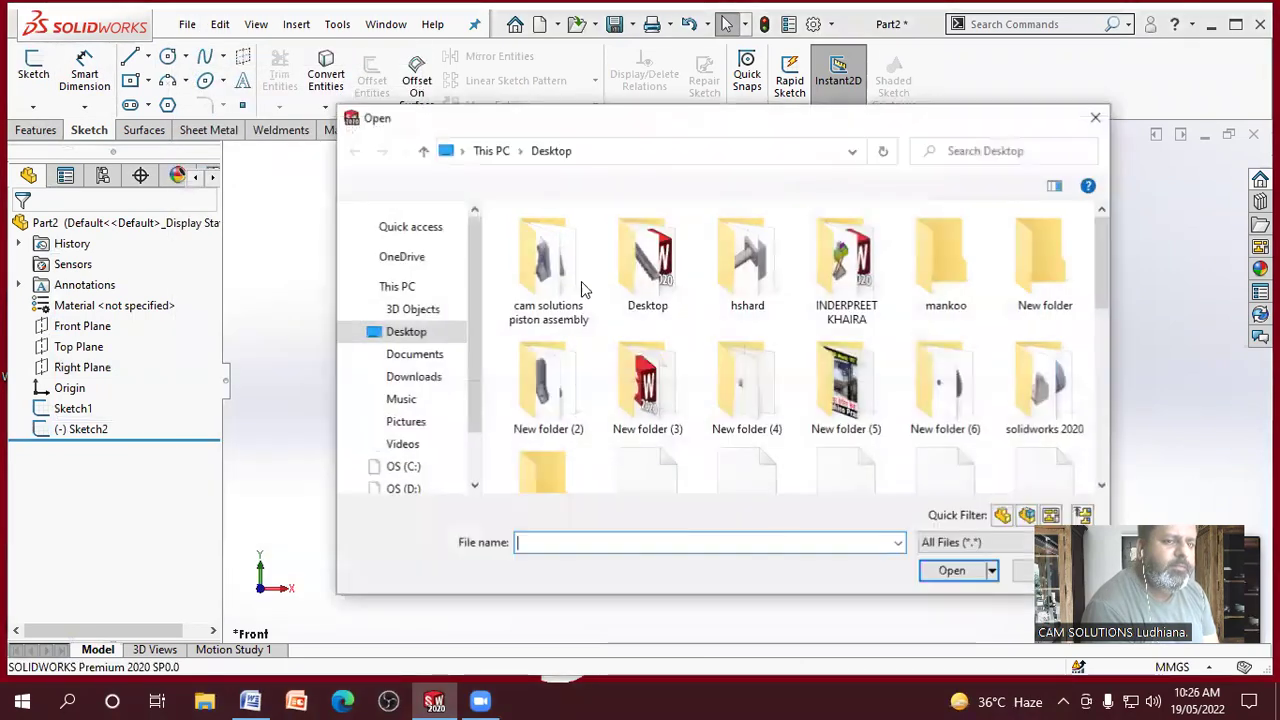
left_click(750, 290)
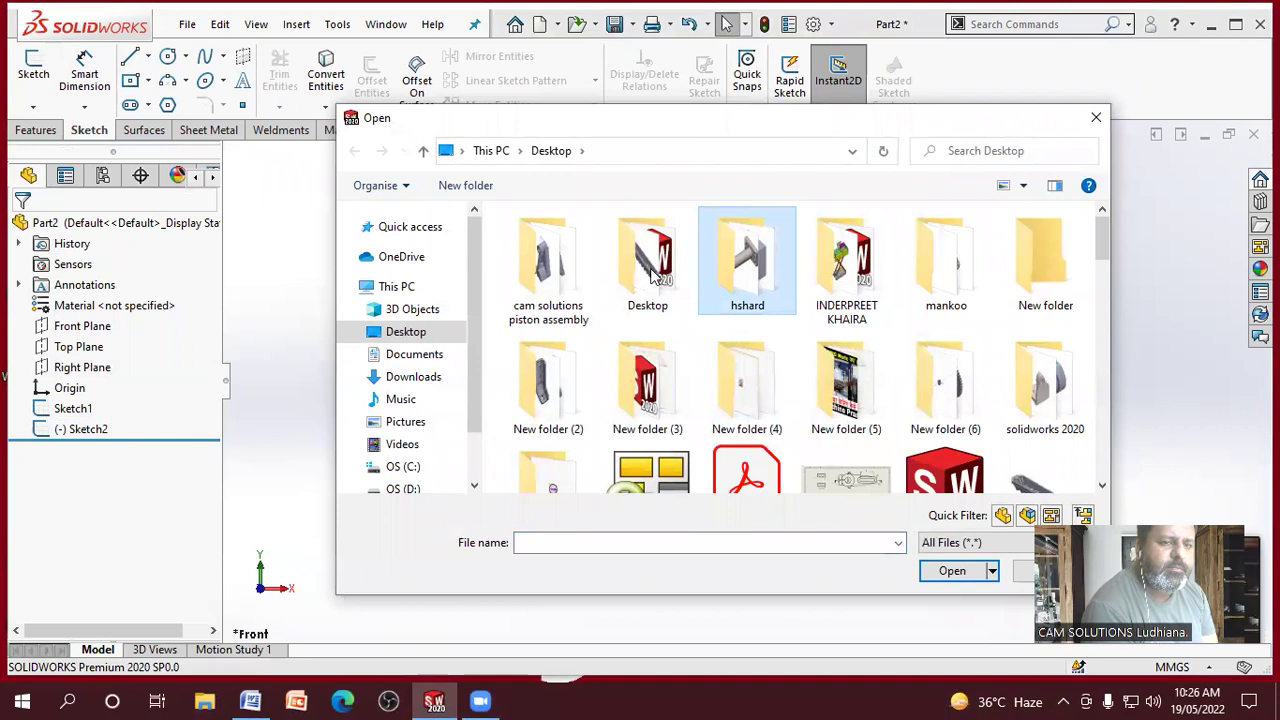
double_click(541, 285)
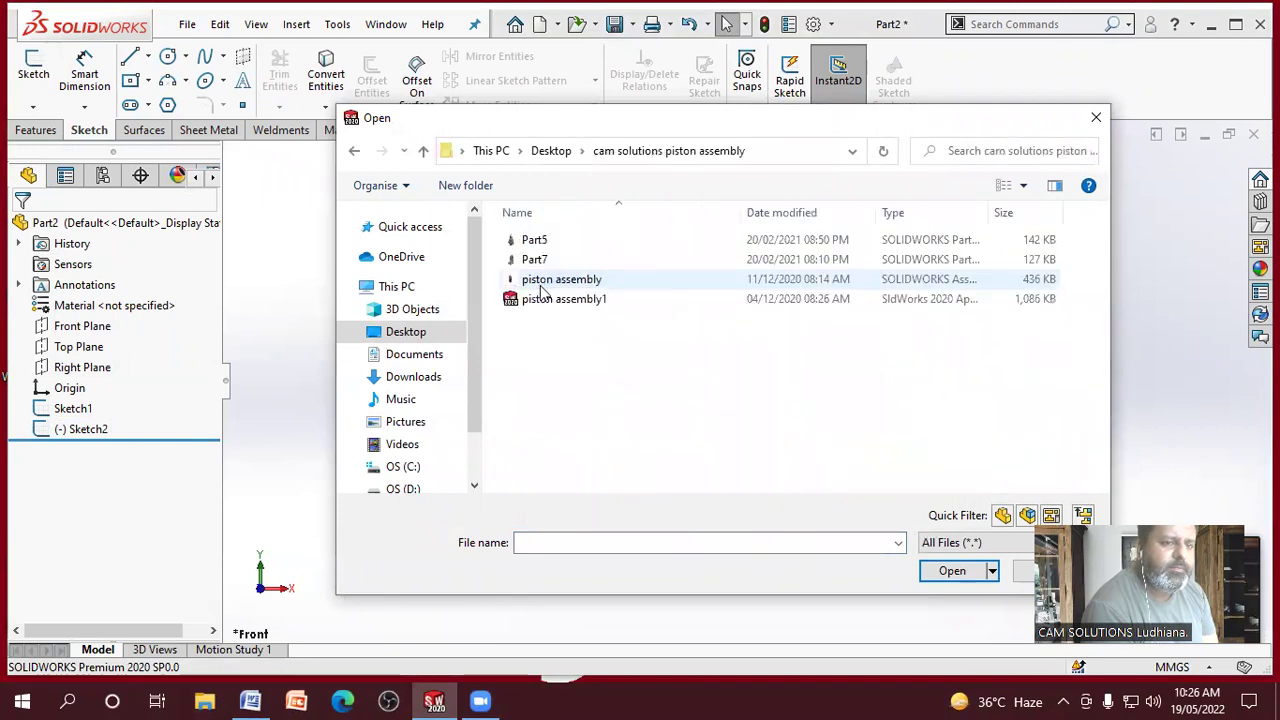
left_click(534, 240)
left_click(948, 570)
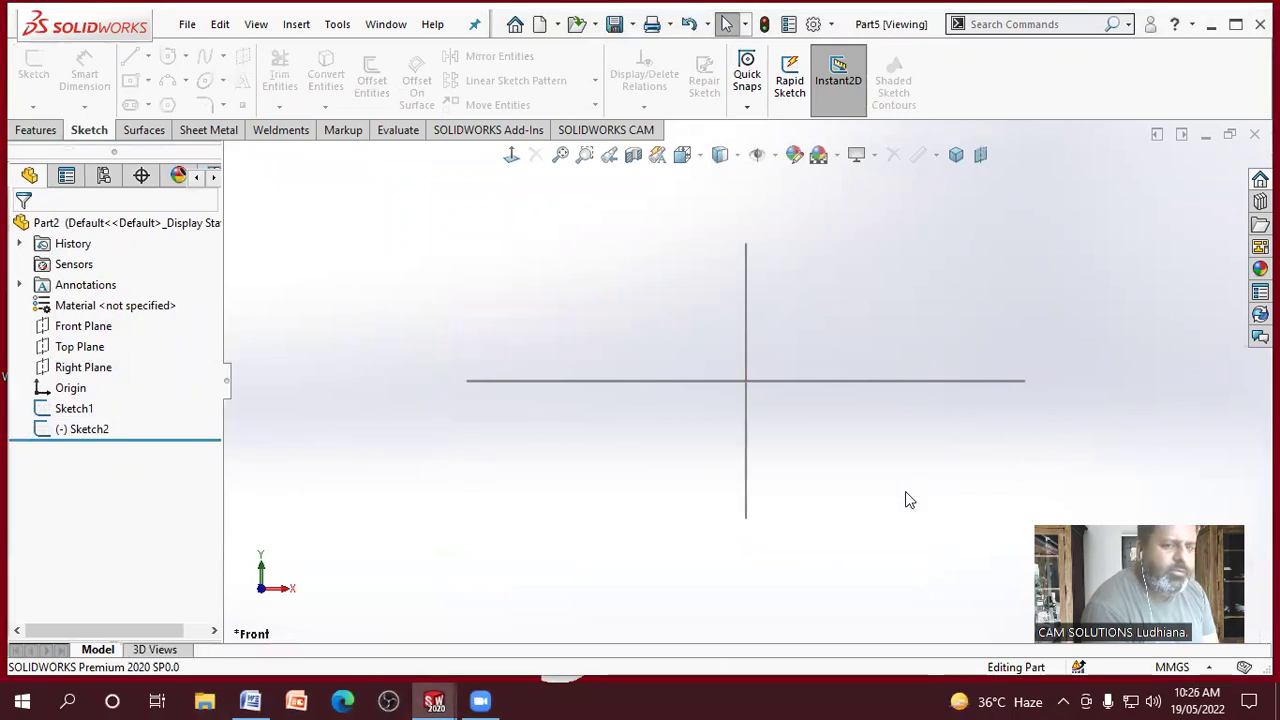
Step: View the part normal to the tapered side face of Loft1 and clear the selection
middle_click_drag(941, 461, 929, 419)
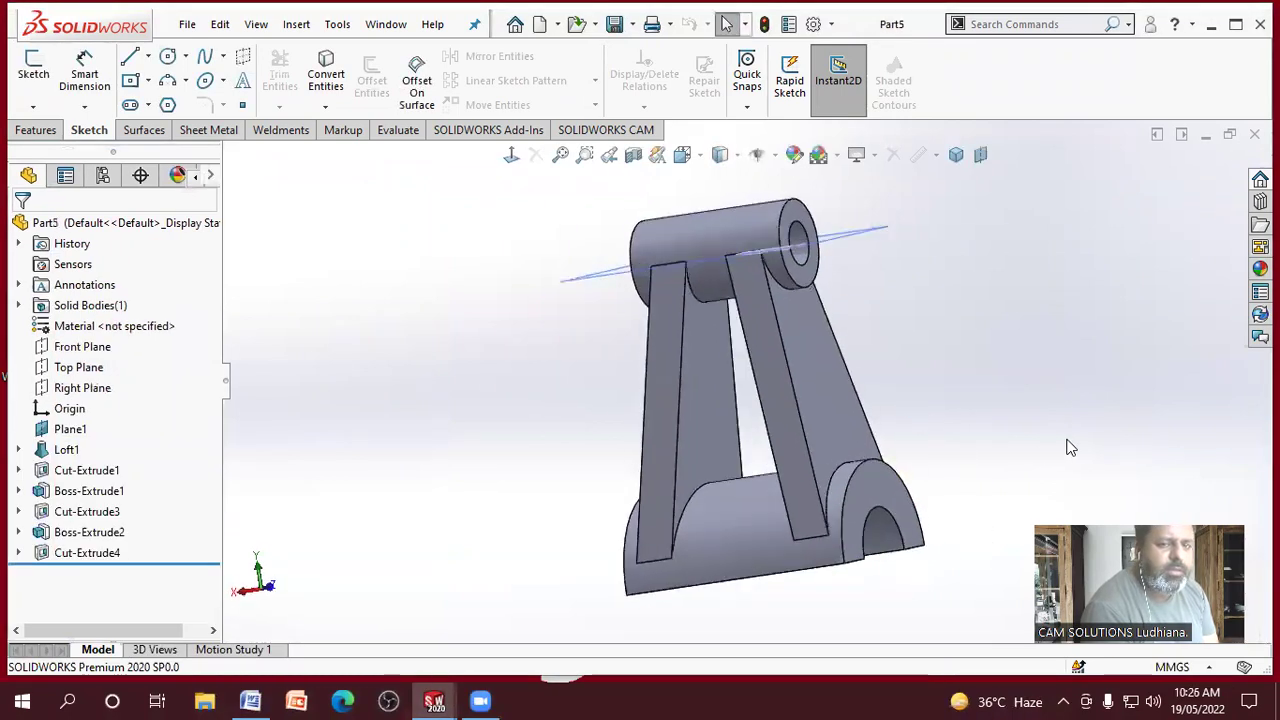
left_click(828, 386)
mouse_move(828, 386)
middle_mouse_down()
mouse_move(1075, 443)
mouse_move(995, 440)
mouse_move(931, 409)
middle_mouse_up()
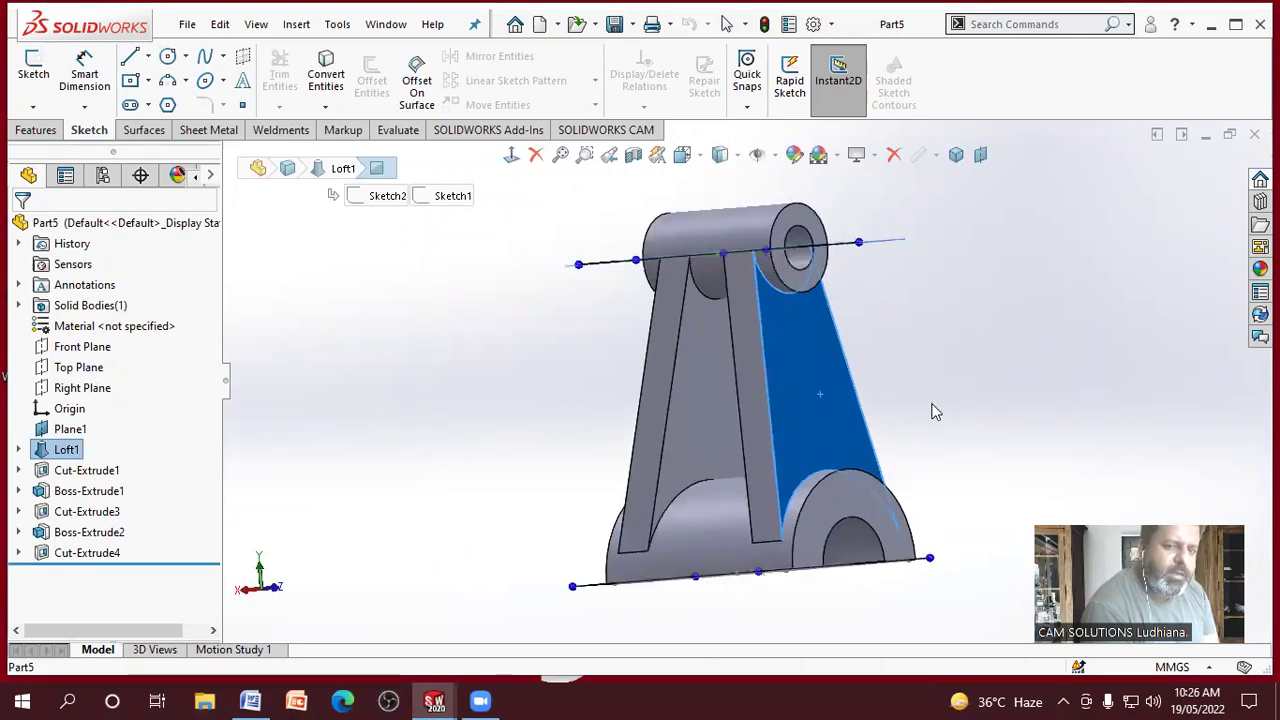
left_click(510, 156)
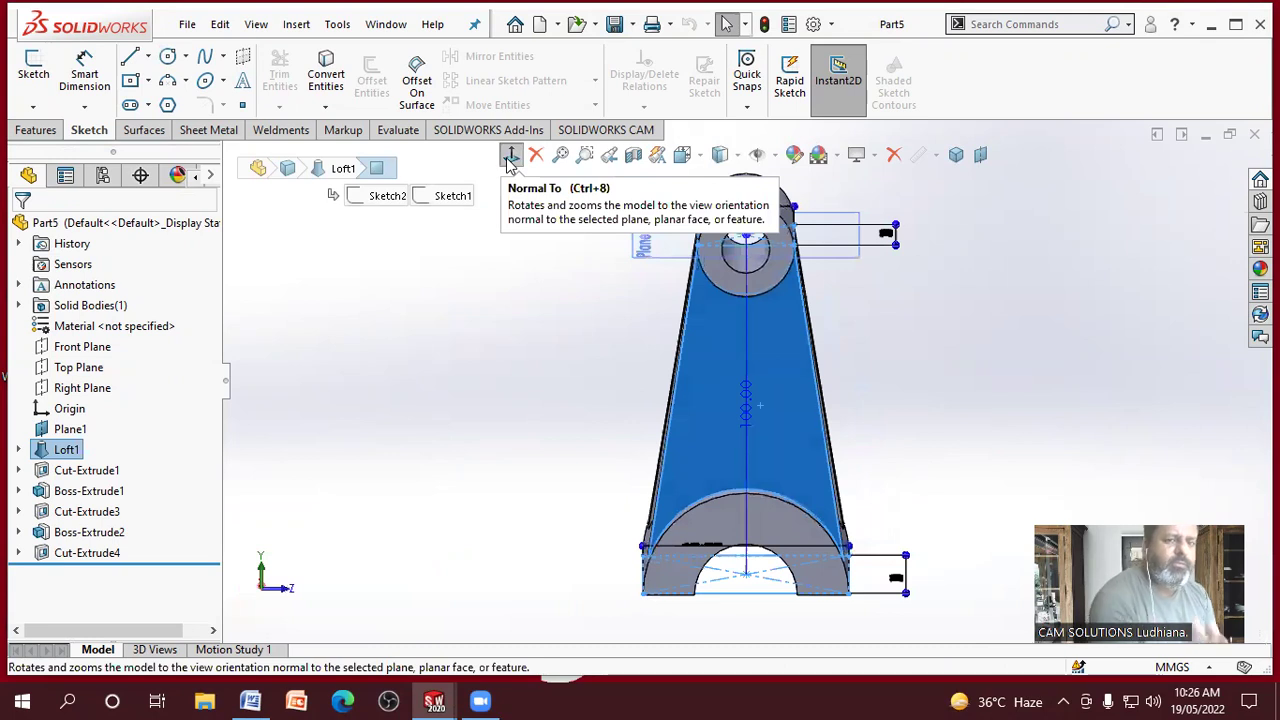
left_click(913, 339)
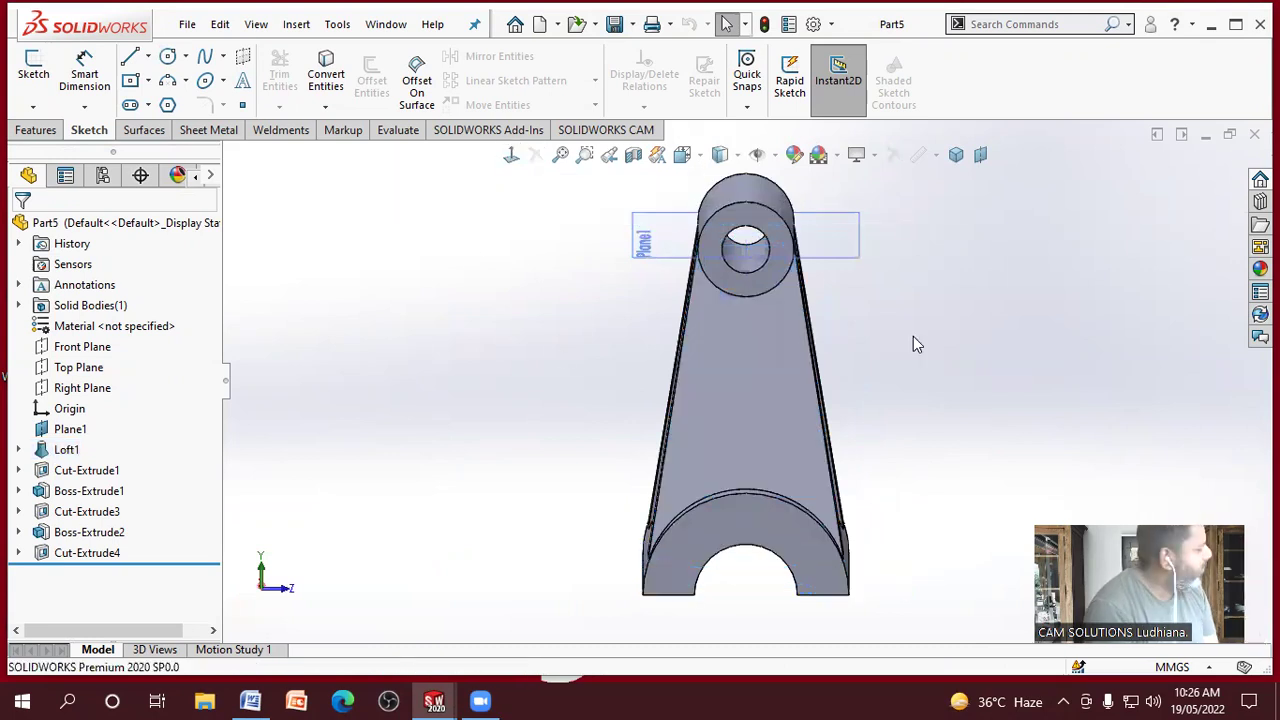
Step: View the part normal to the ring-shaped end face of the upper cylinder and deselect it
middle_click_drag(906, 337, 843, 274)
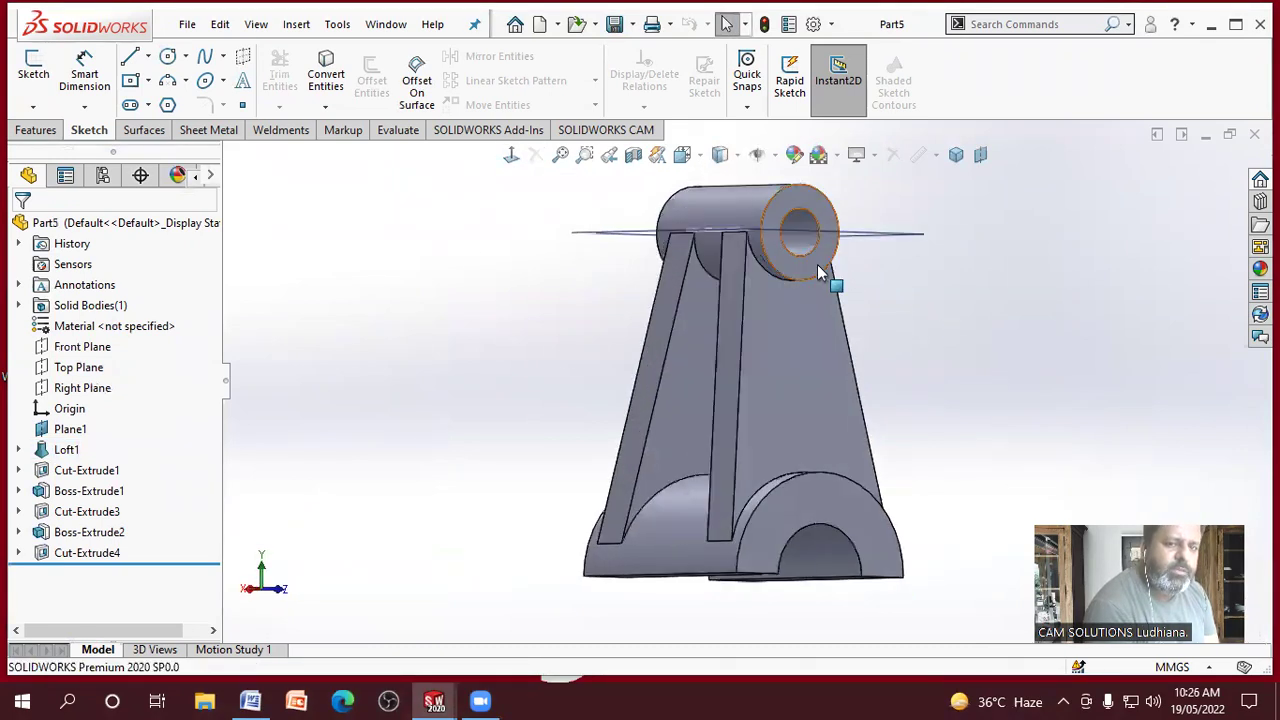
left_click(817, 264)
left_click(510, 156)
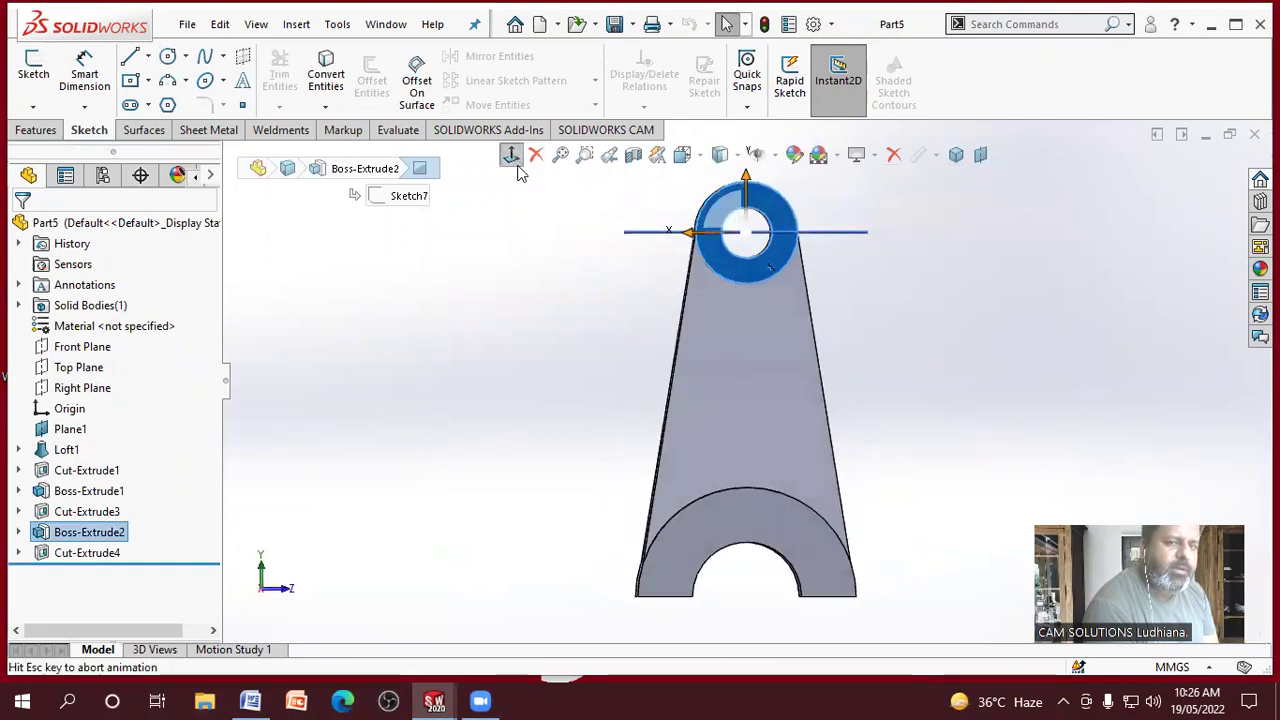
left_click(998, 336)
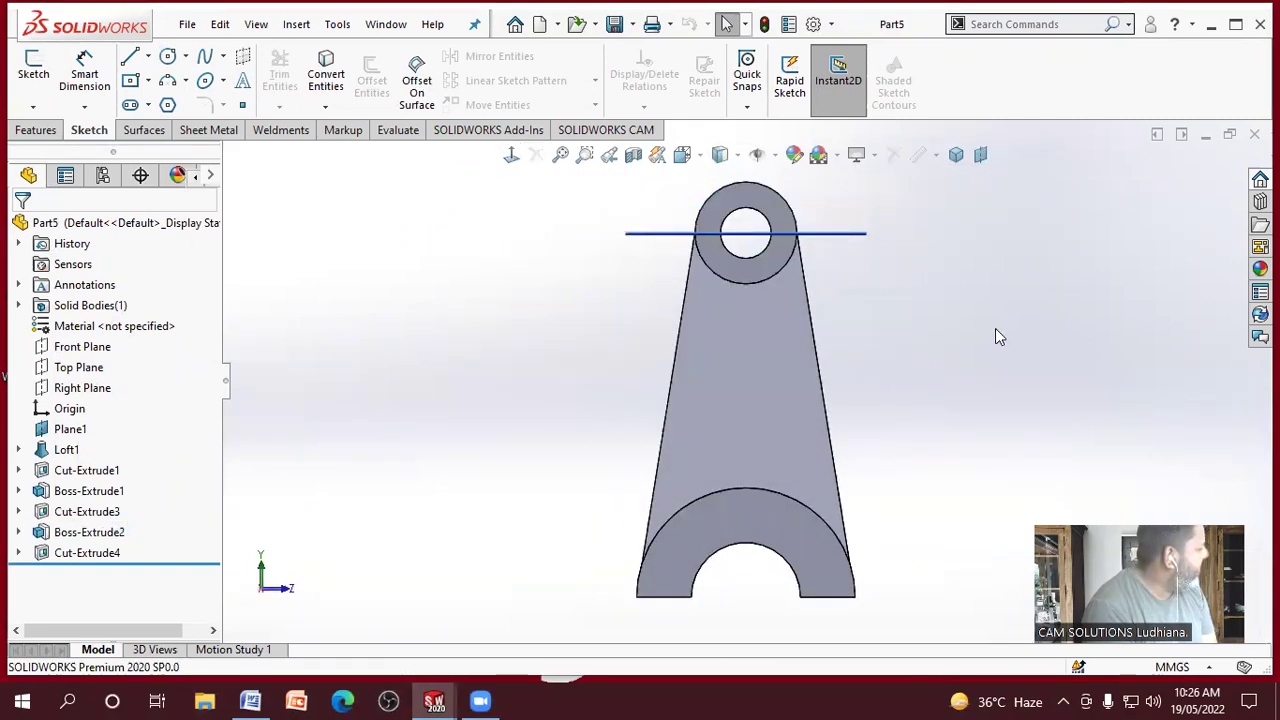
Step: View the part normal to the flat bottom face of its lower half-round base and deselect it
middle_click_drag(974, 449, 900, 466)
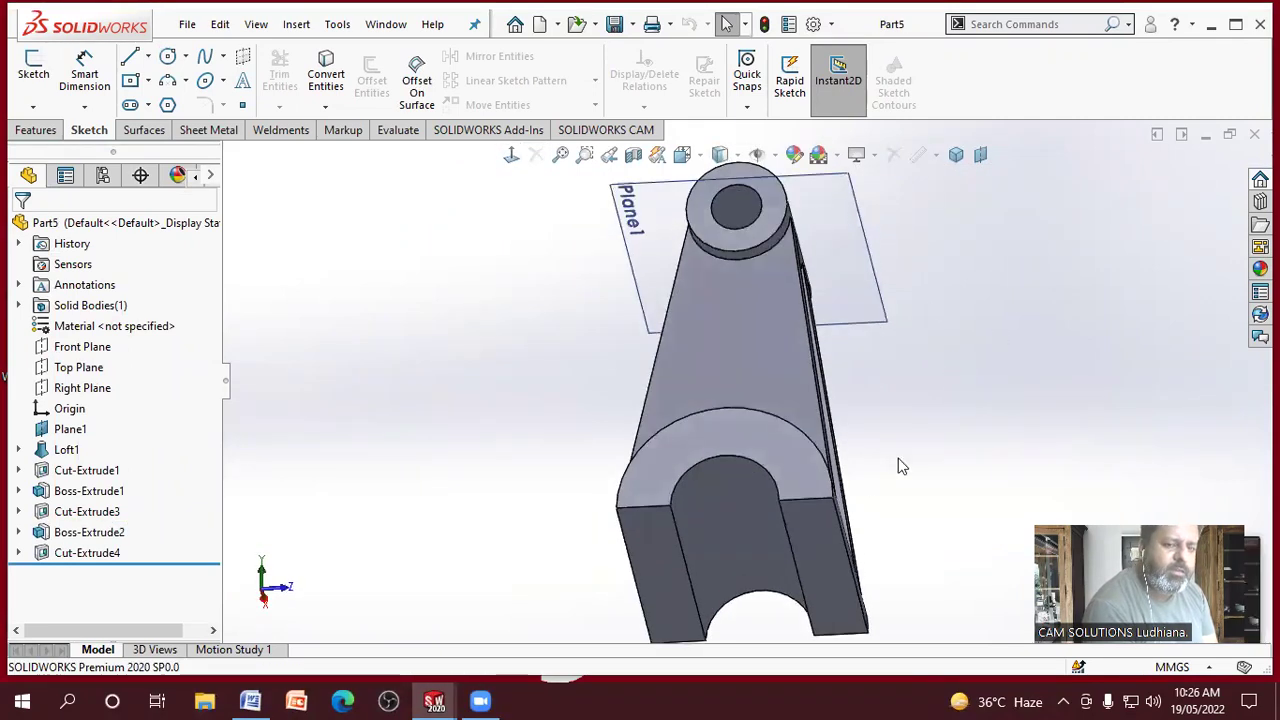
left_click(810, 530)
left_click(514, 160)
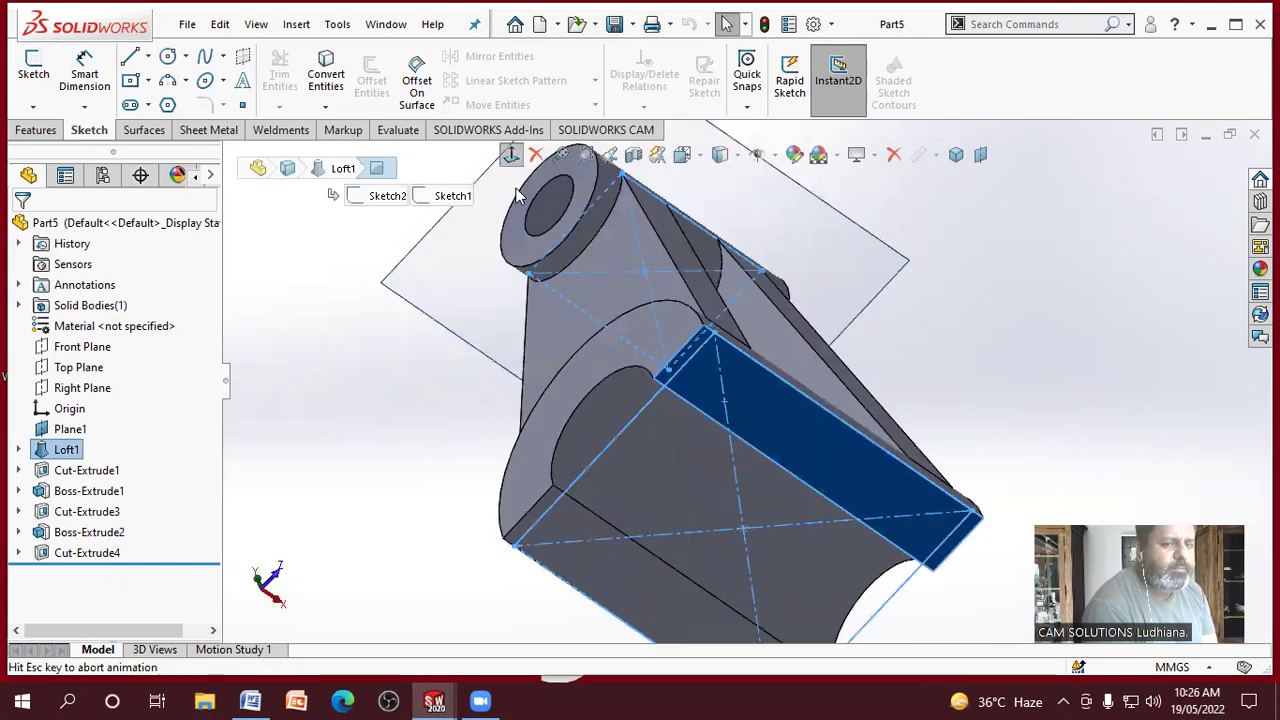
left_click(410, 385)
scroll(405, 383, "up", 4)
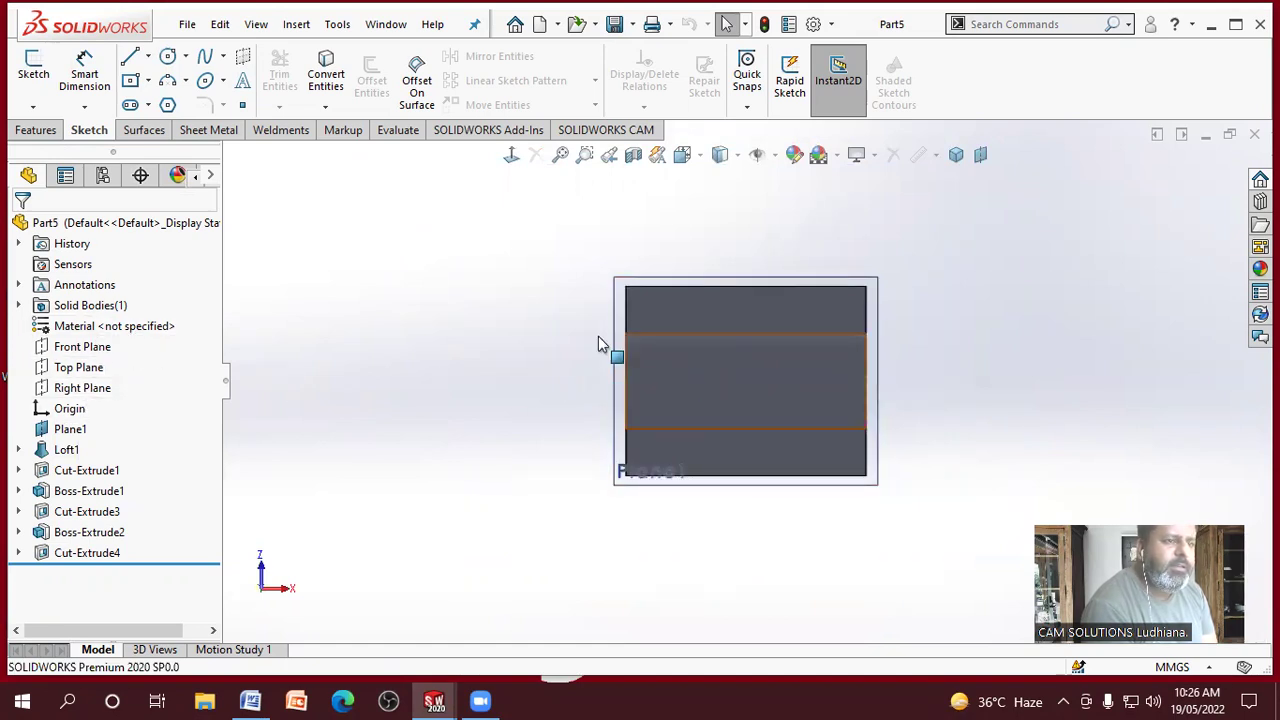
left_click(35, 130)
left_click(757, 85)
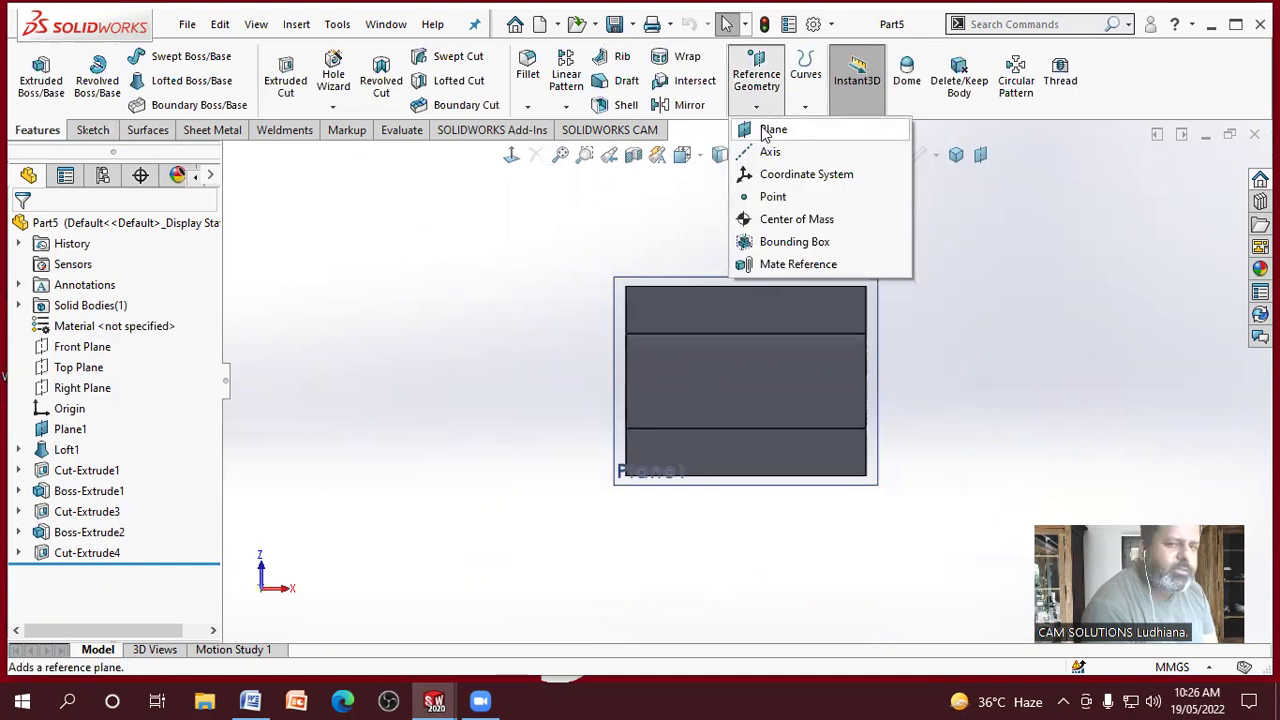
left_click(776, 136)
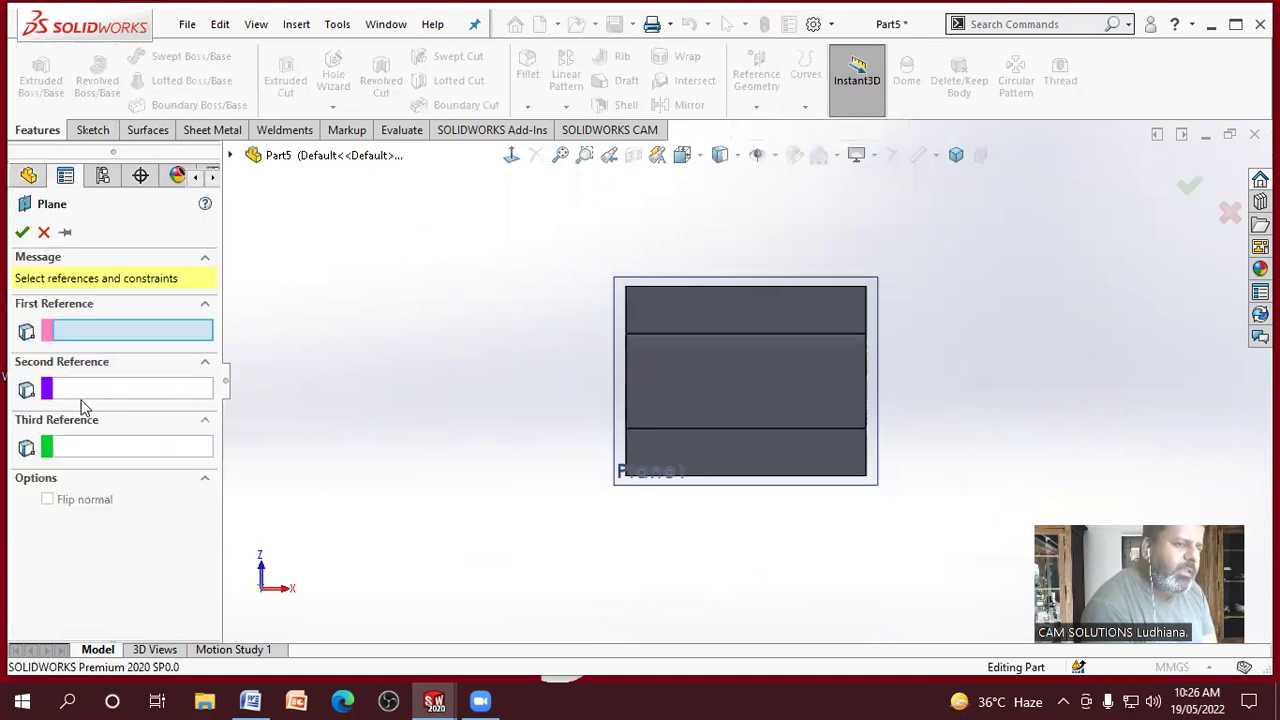
left_click(44, 233)
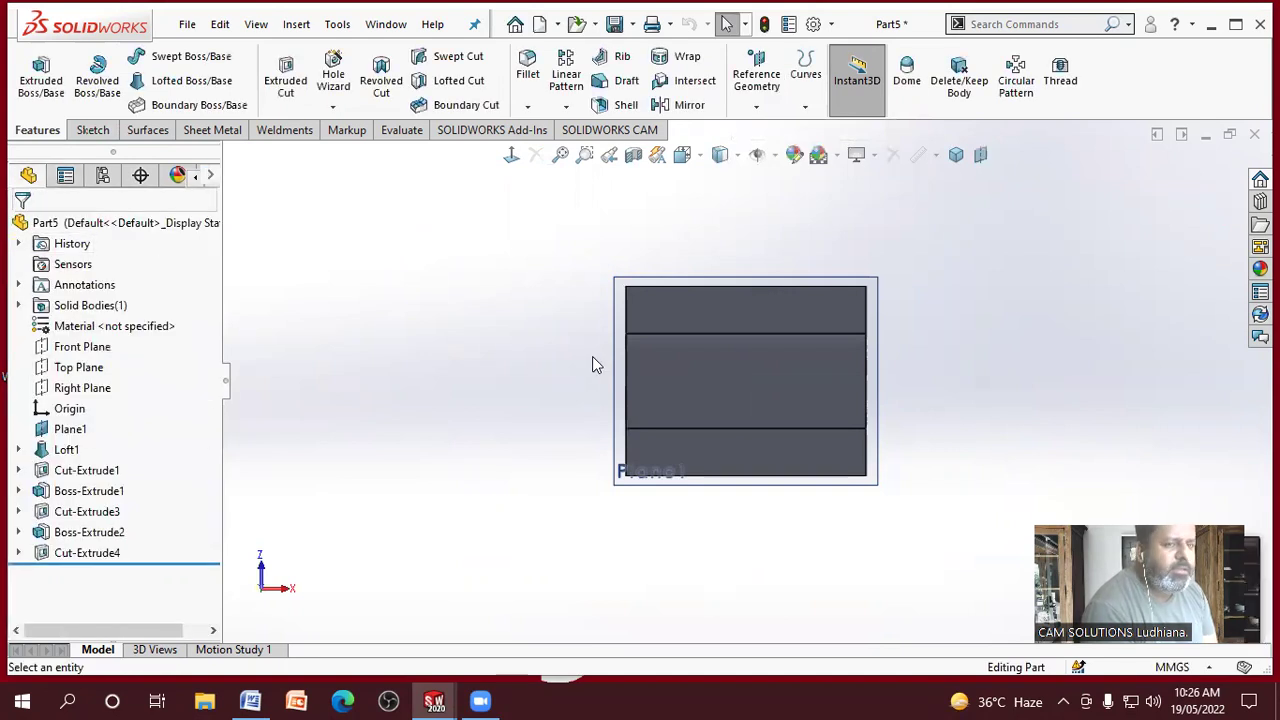
Step: Hide the reference plane Plane1 that crosses the part's upper cylinder
middle_click_drag(630, 240, 846, 300)
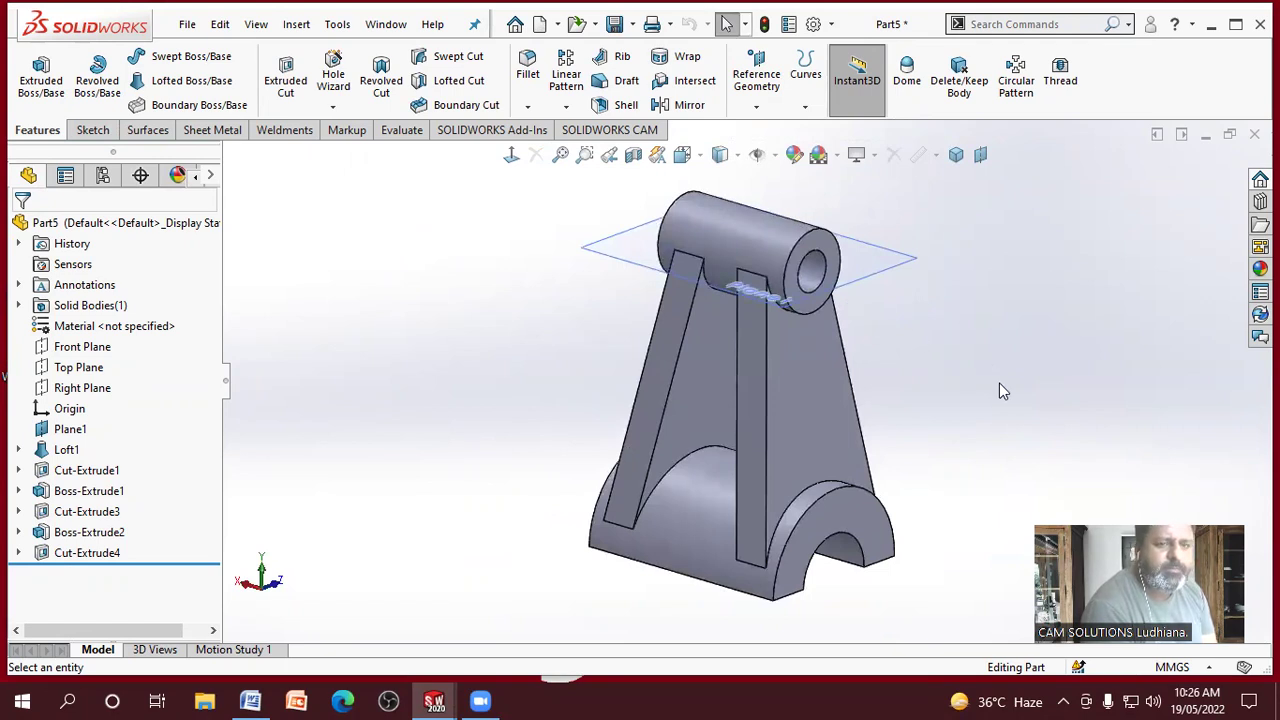
middle_click_drag(941, 290, 931, 317)
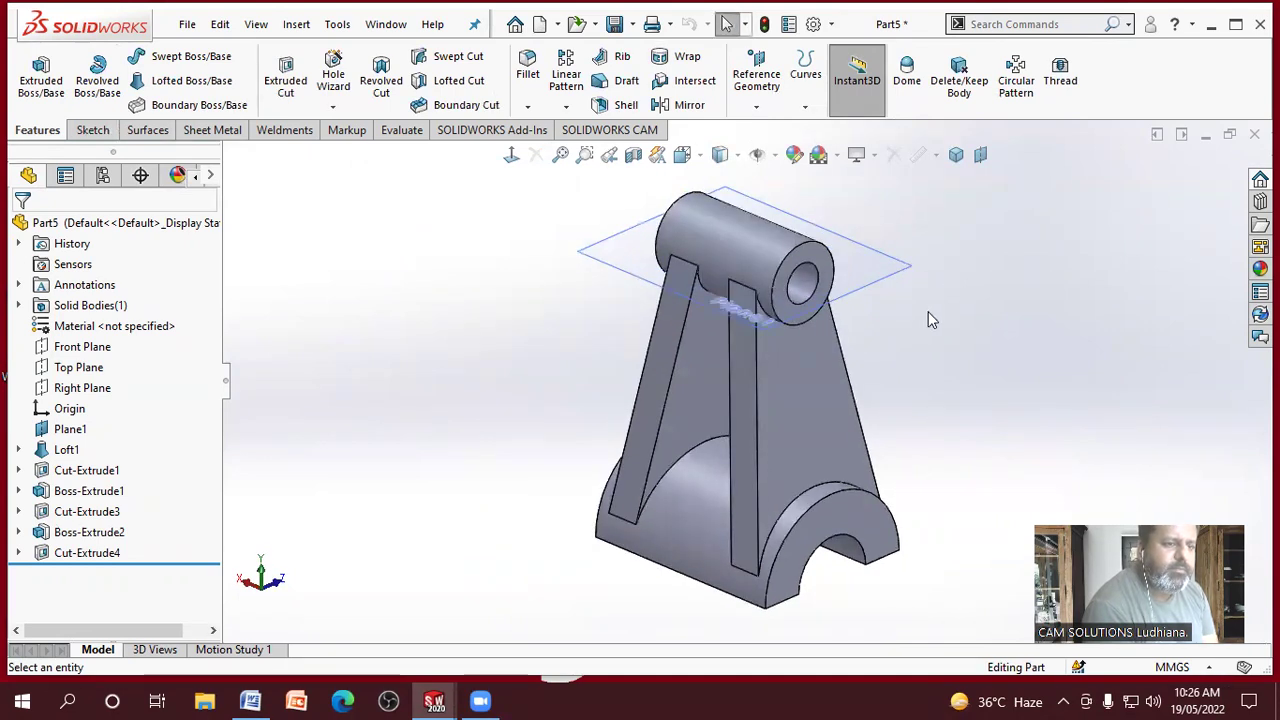
left_click(893, 275)
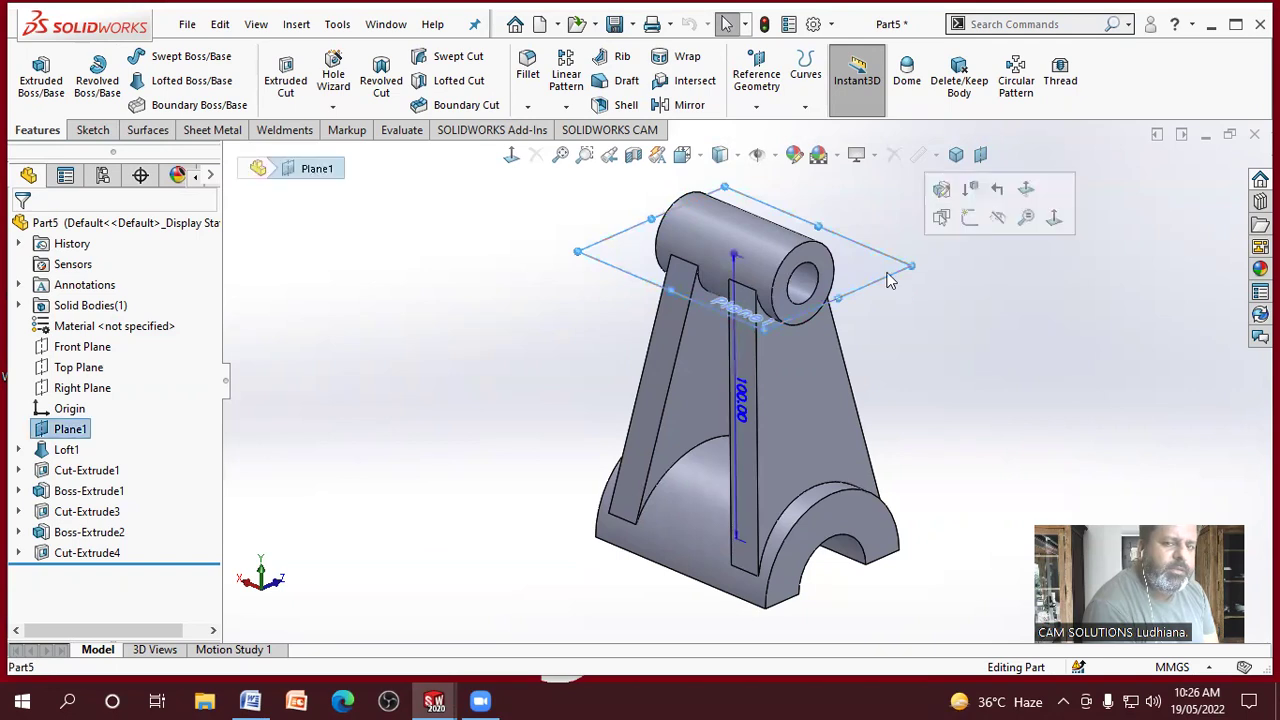
left_click(1000, 220)
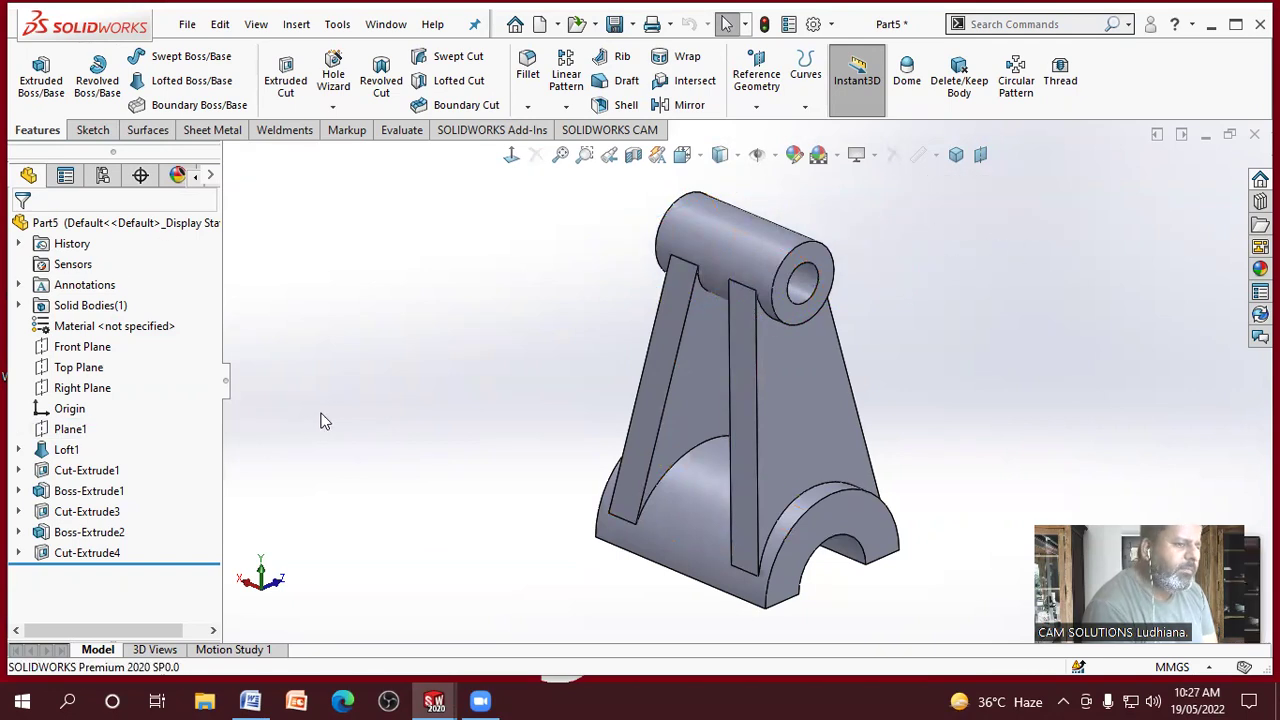
Step: Rename the reference plane Plane1 as "base"
left_click(63, 430)
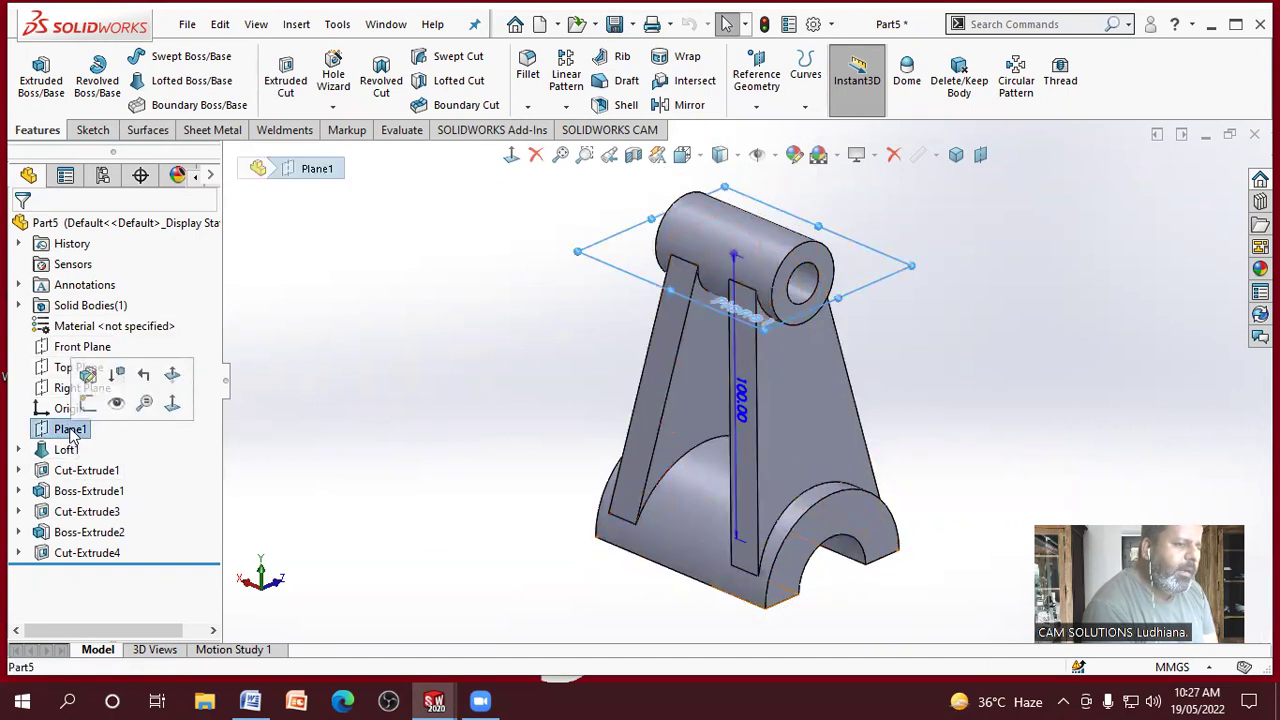
right_click(62, 430)
left_click(62, 430)
left_click(72, 428)
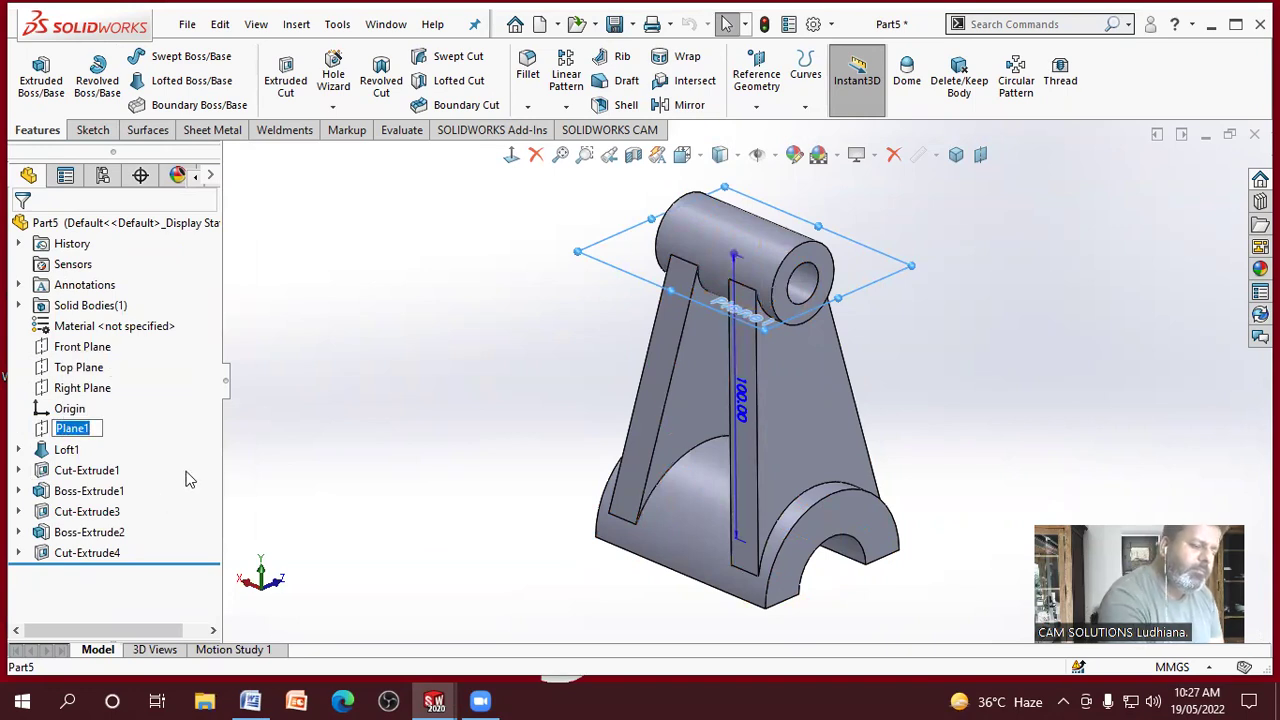
type("bas")
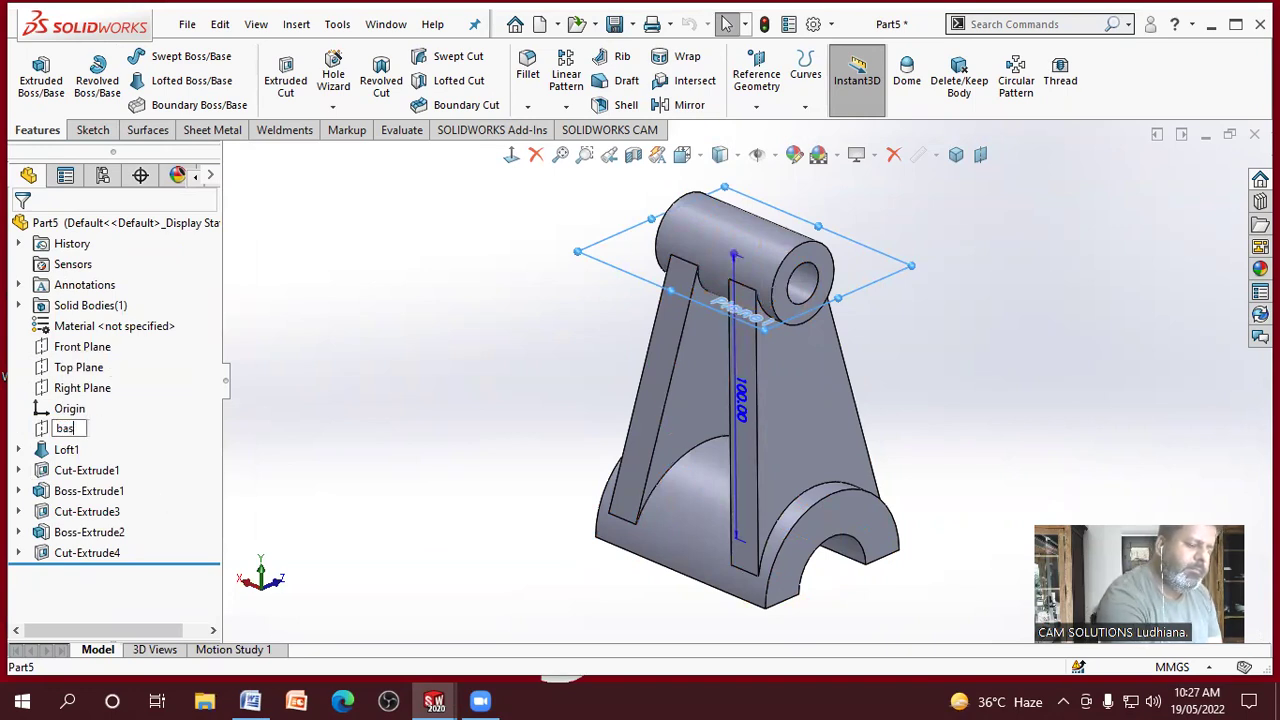
type("e")
key("Return")
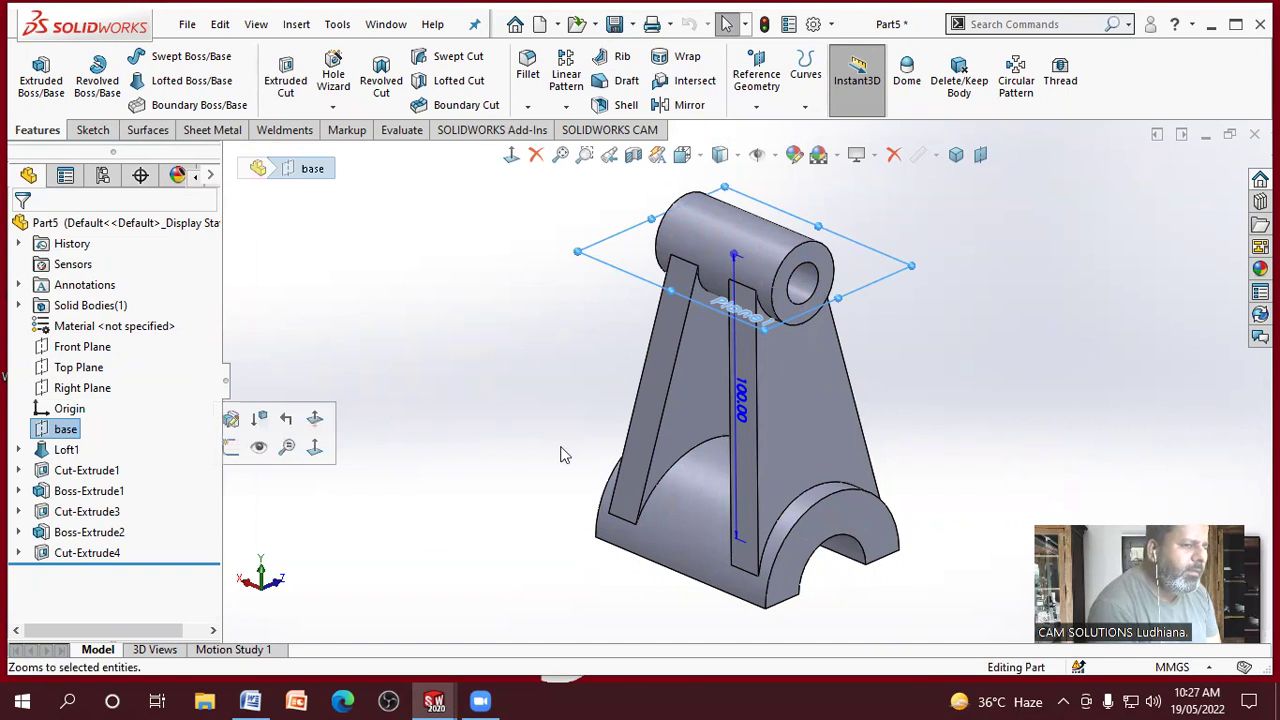
Step: Deselect the base plane and switch the part to the standard Top view
left_click(272, 502)
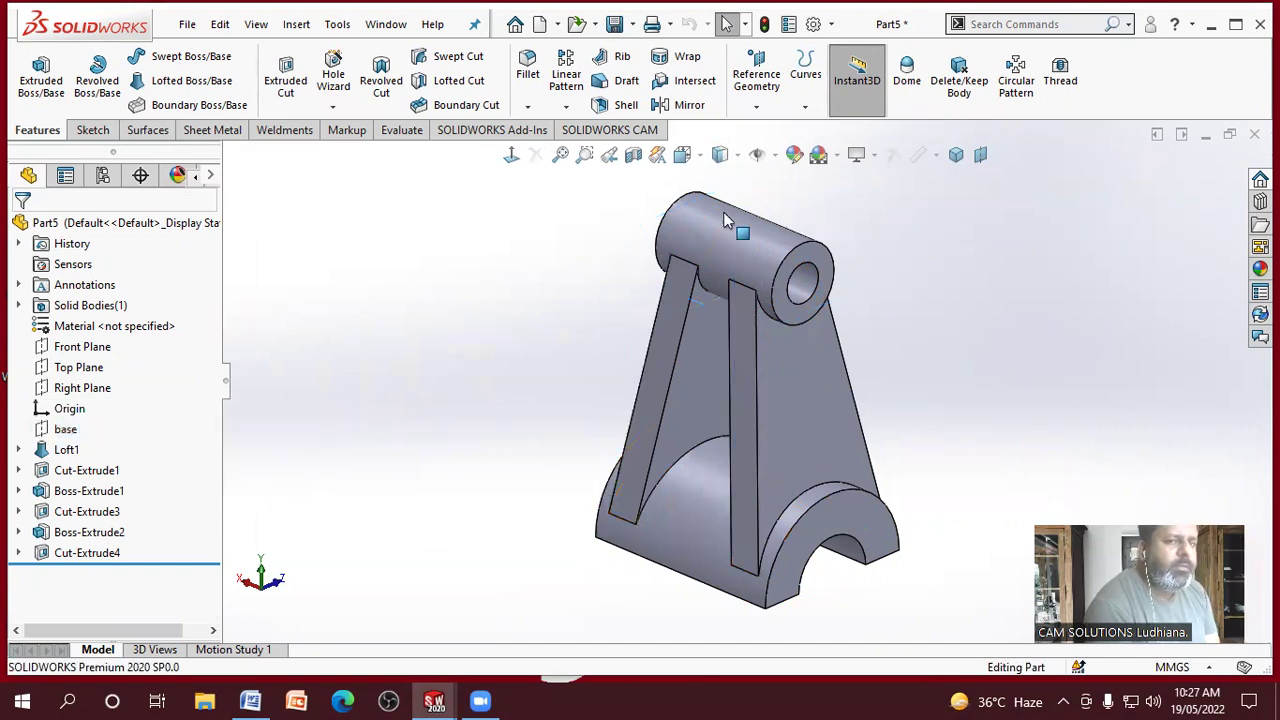
left_click(699, 159)
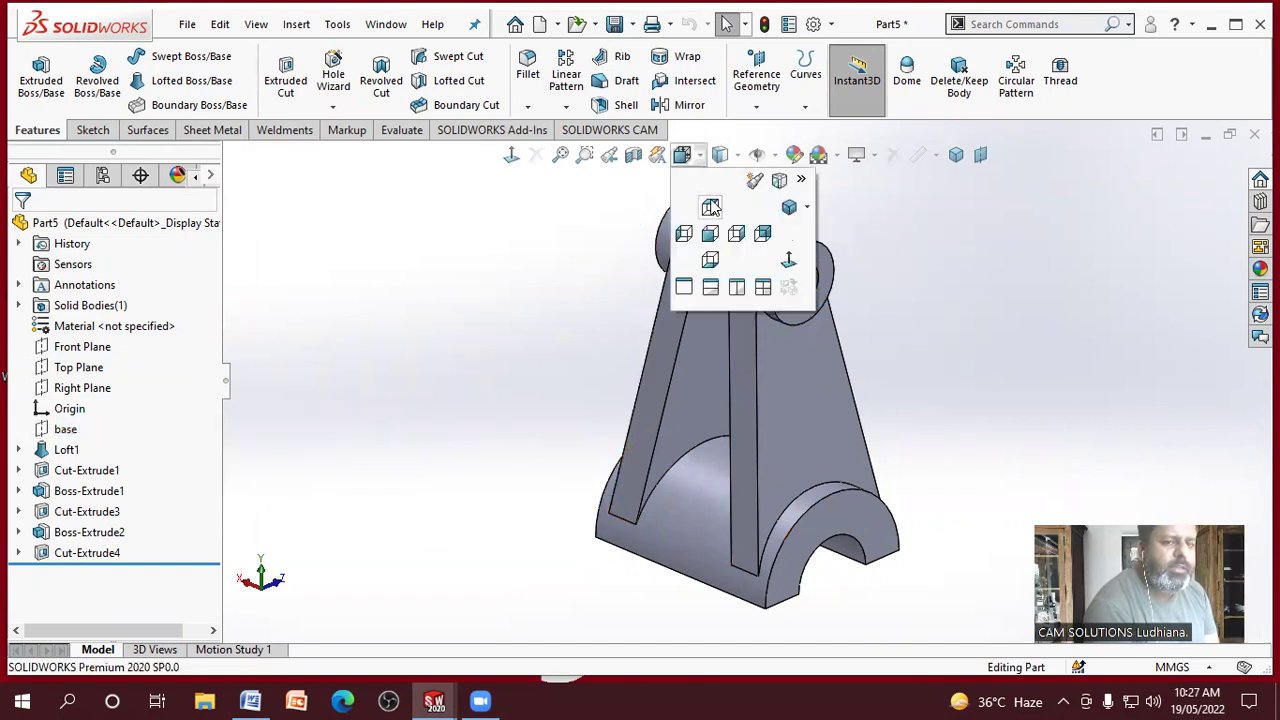
left_click(711, 207)
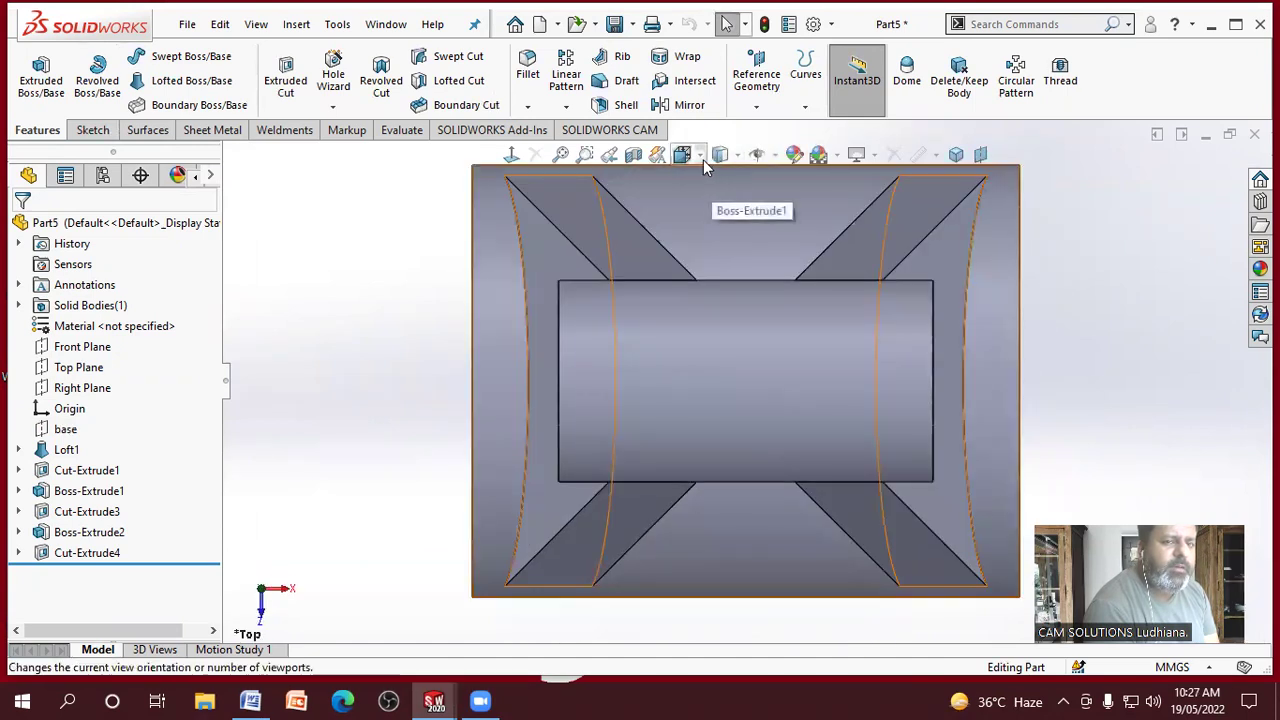
Step: Show the part in the standard Front view, the Back view and finally the Isometric view
left_click(705, 162)
left_click(708, 236)
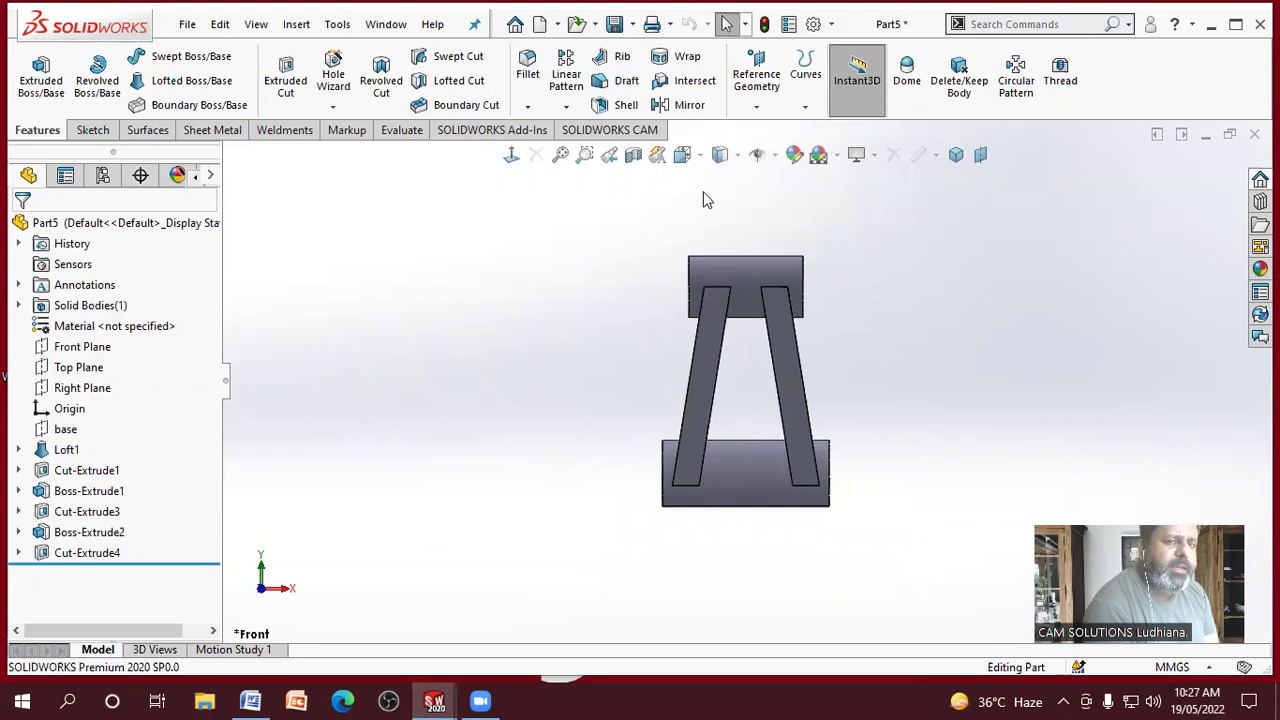
left_click(700, 160)
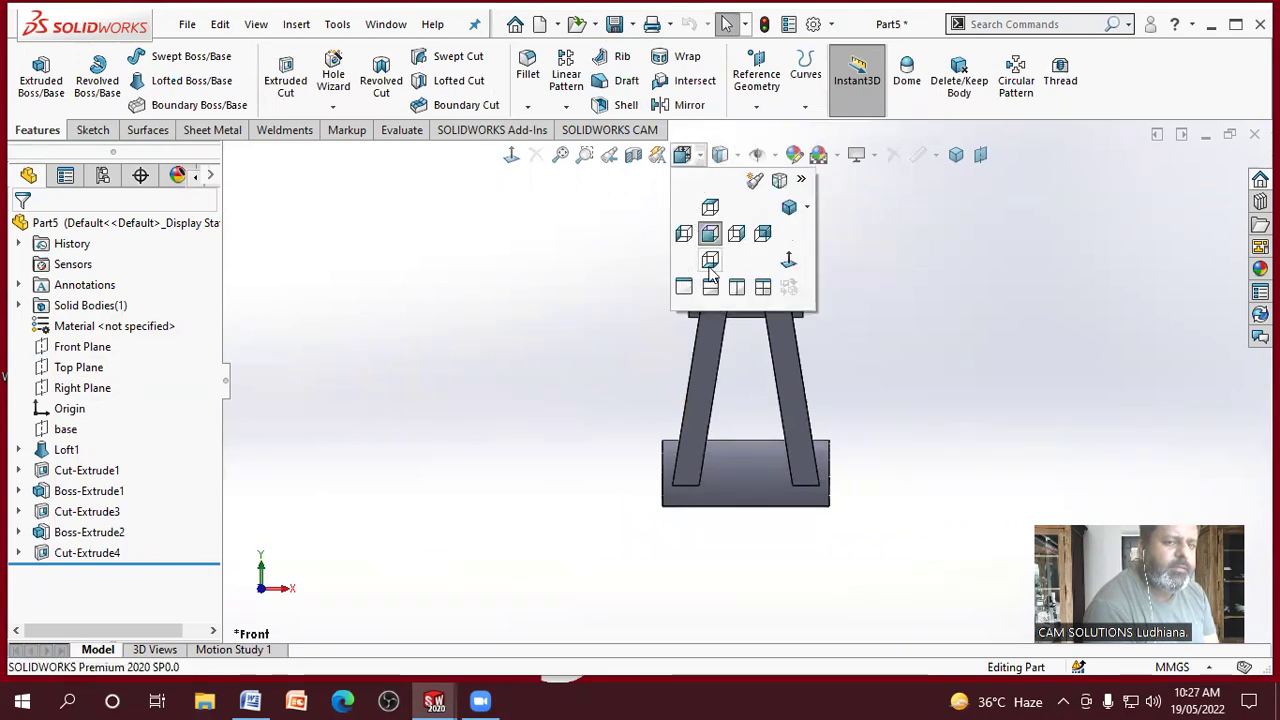
left_click(763, 235)
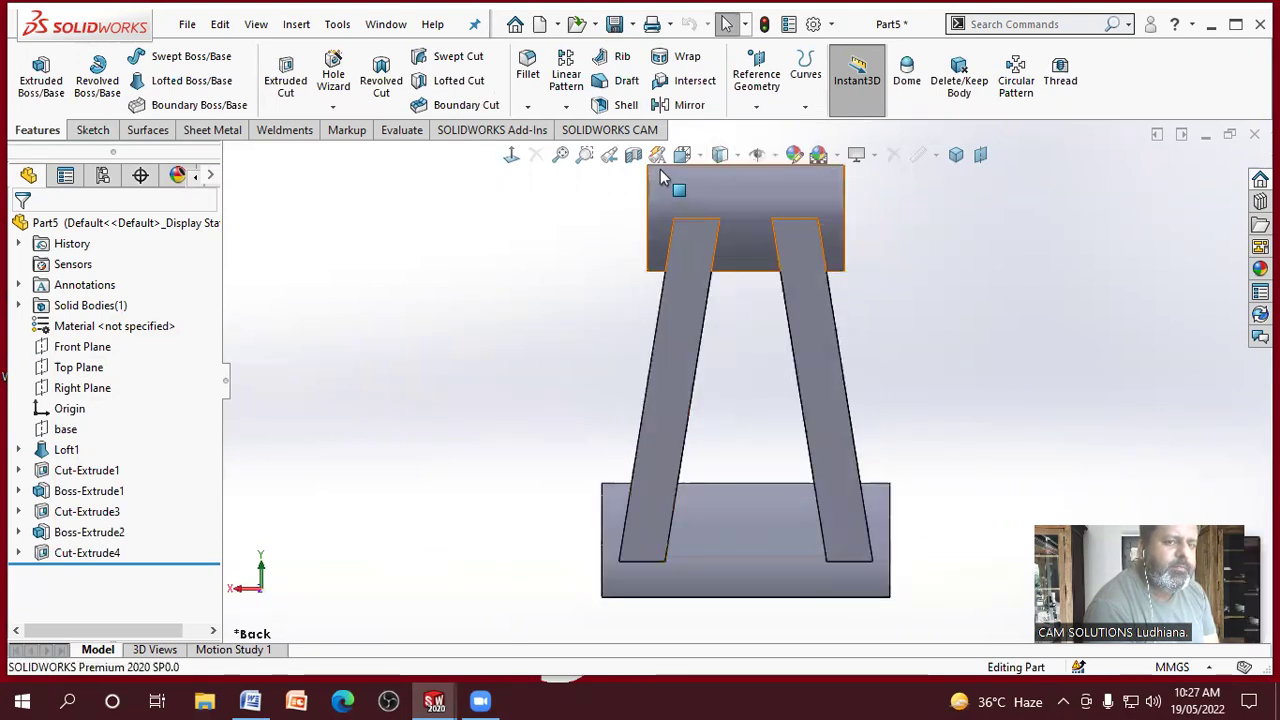
left_click(700, 158)
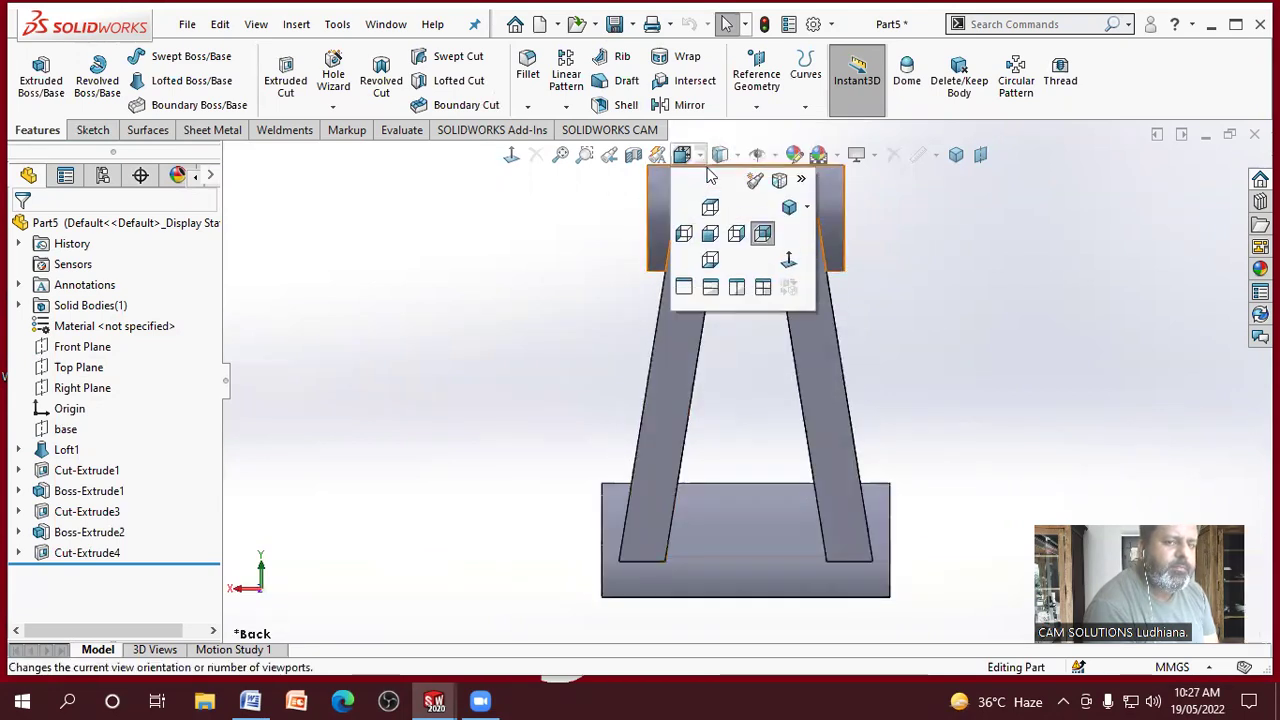
left_click(790, 208)
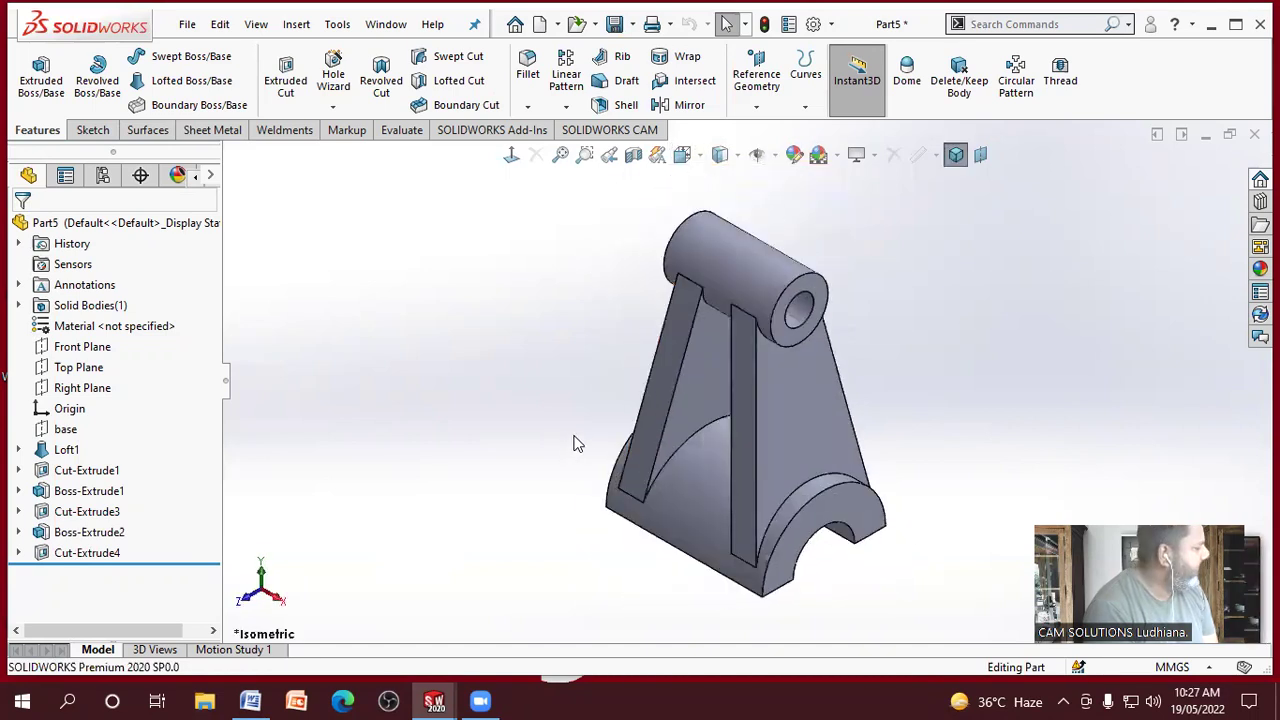
Step: Switch to the training outline in Word and colour the list items "About plane" and "Normal too" red
left_click(250, 700)
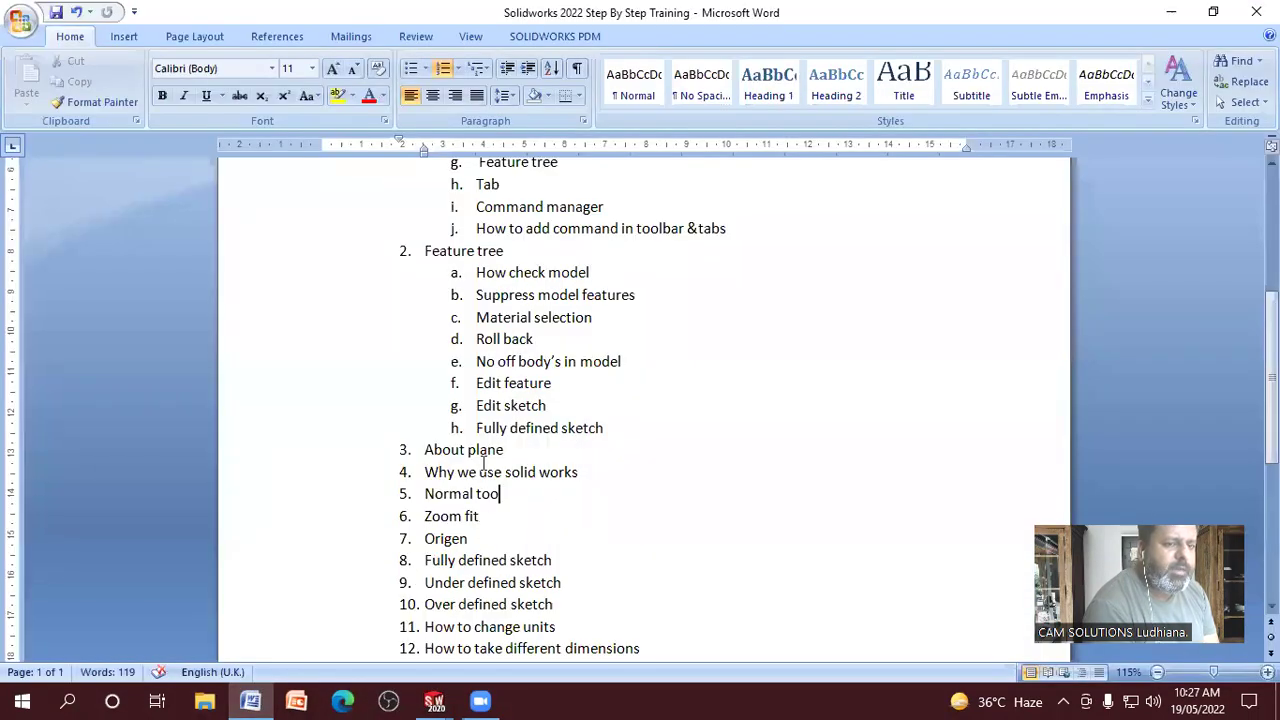
left_click_drag(508, 452, 424, 452)
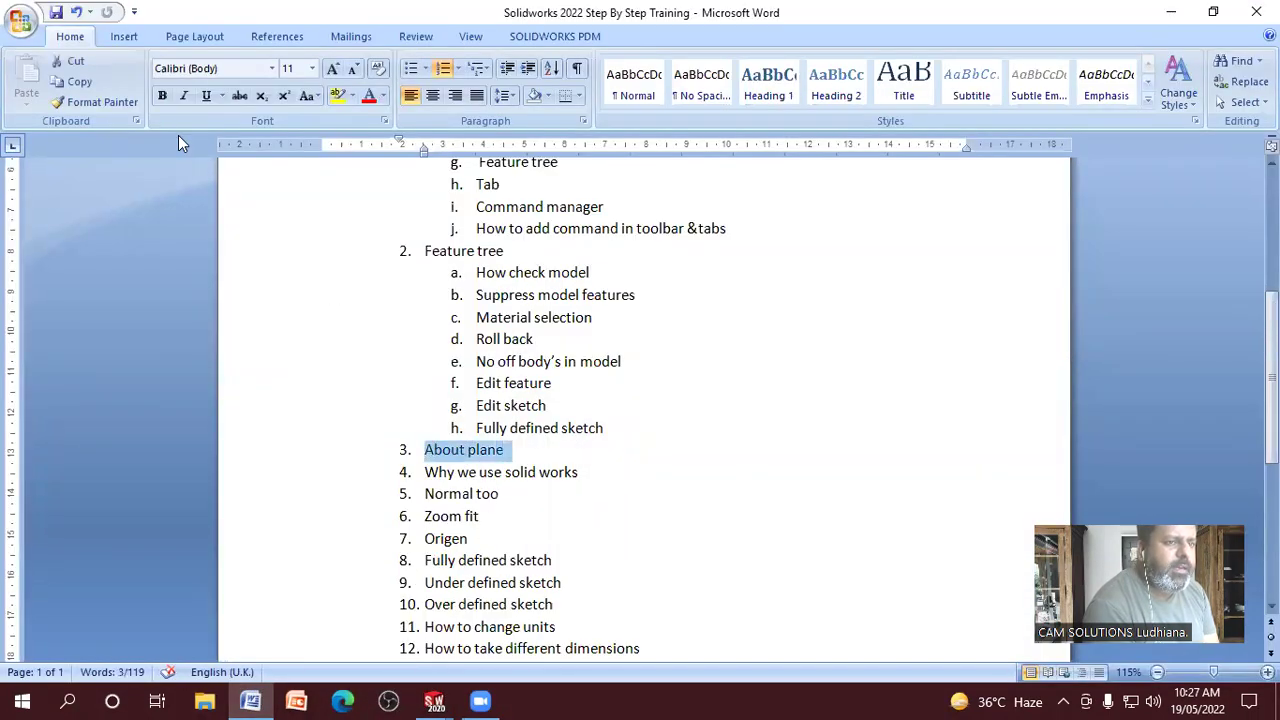
left_click(369, 96)
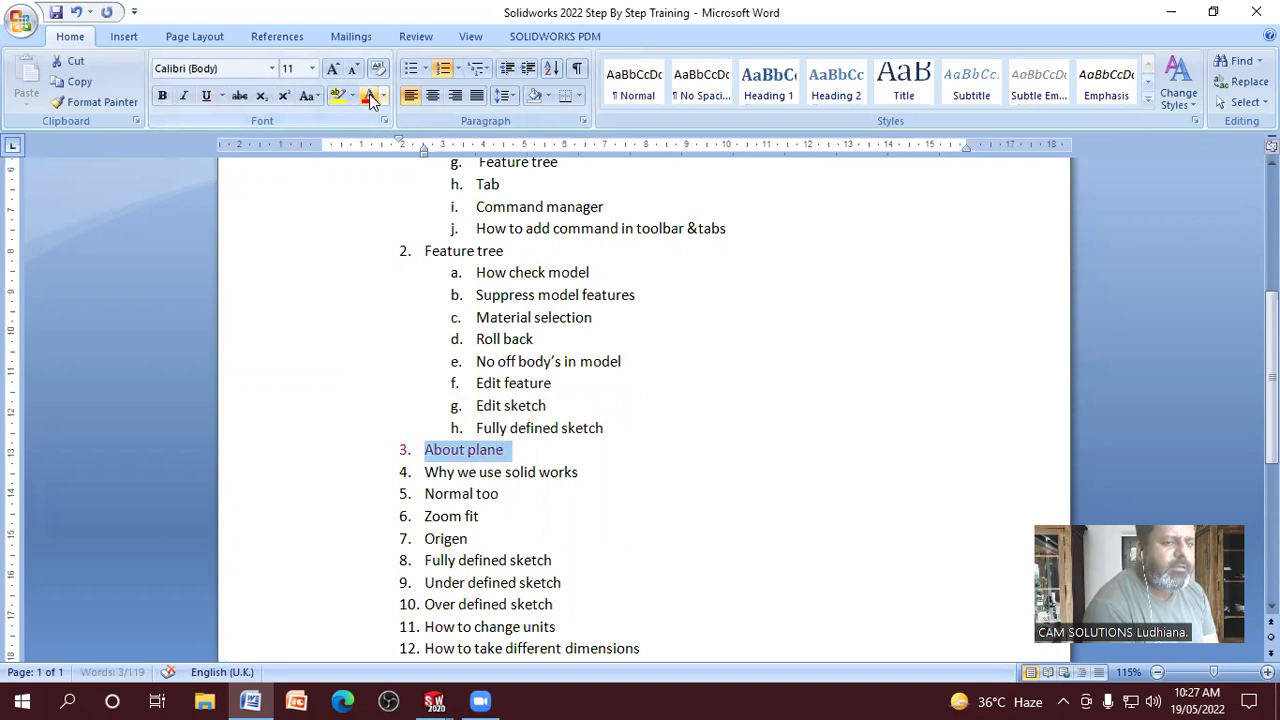
left_click(506, 452)
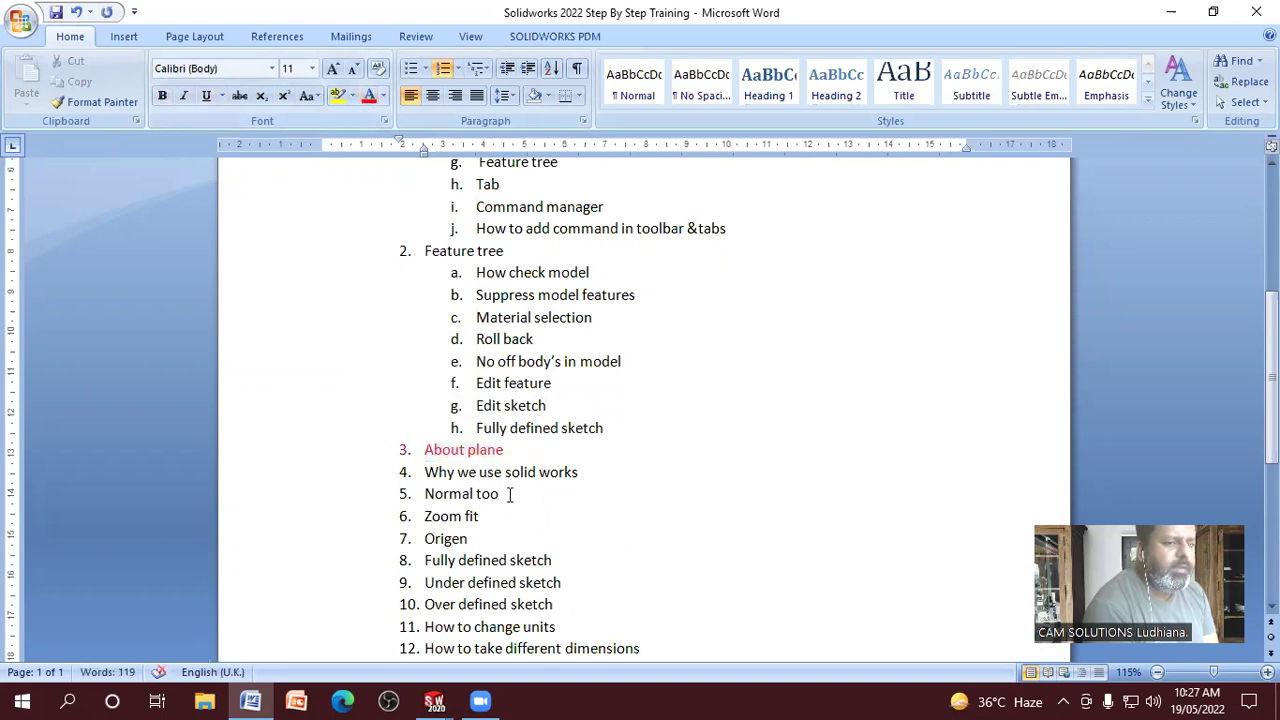
left_click_drag(510, 494, 404, 494)
left_click(369, 96)
left_click(680, 512)
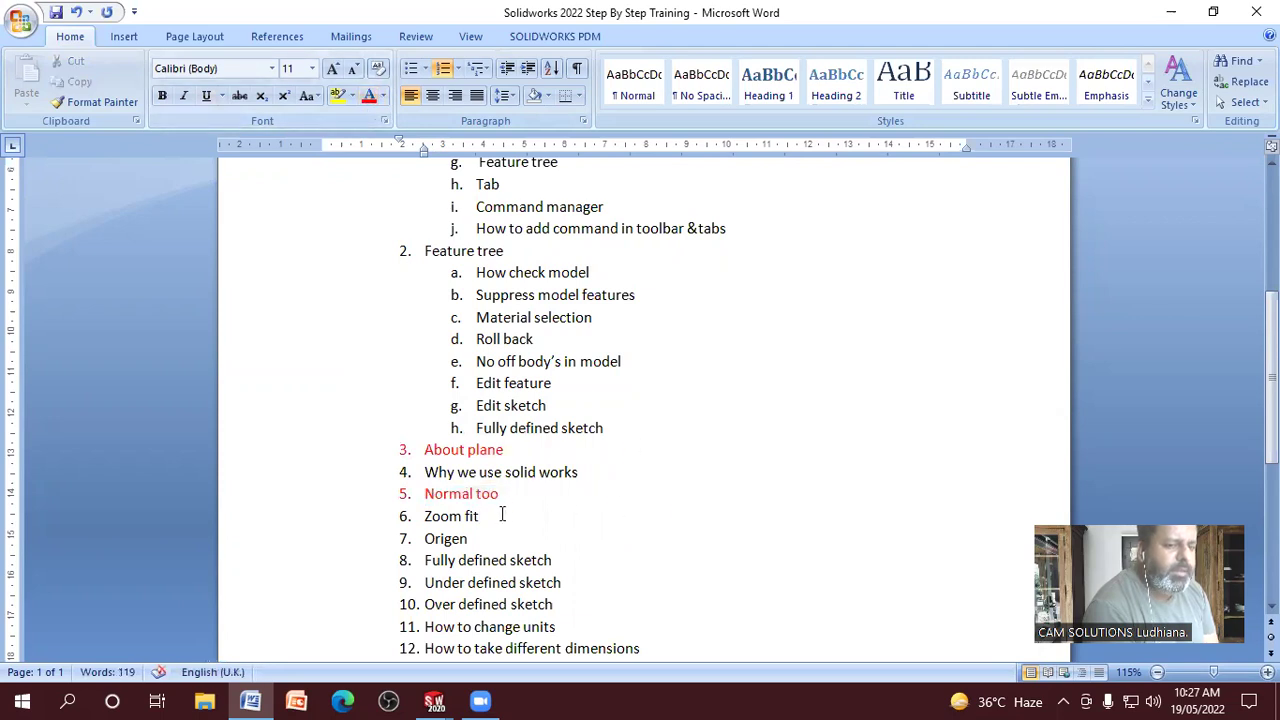
left_click_drag(482, 516, 420, 516)
left_click(641, 522)
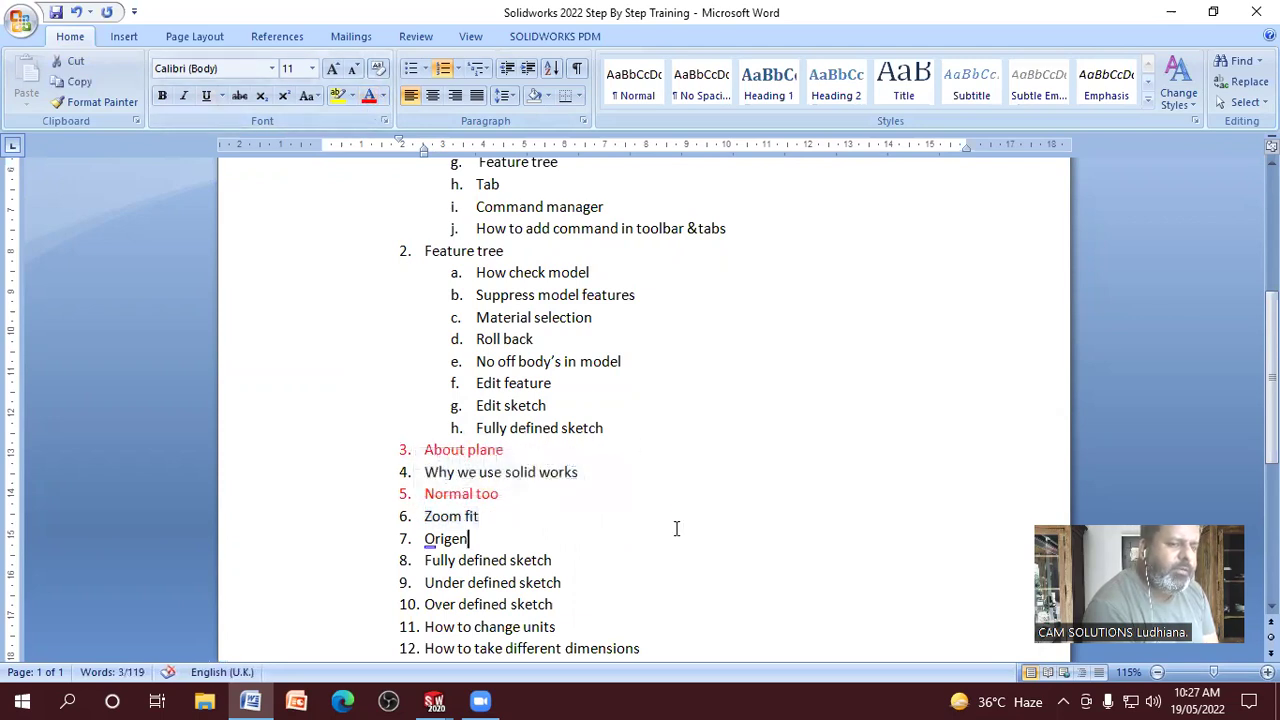
left_click_drag(601, 472, 424, 472)
left_click(823, 471)
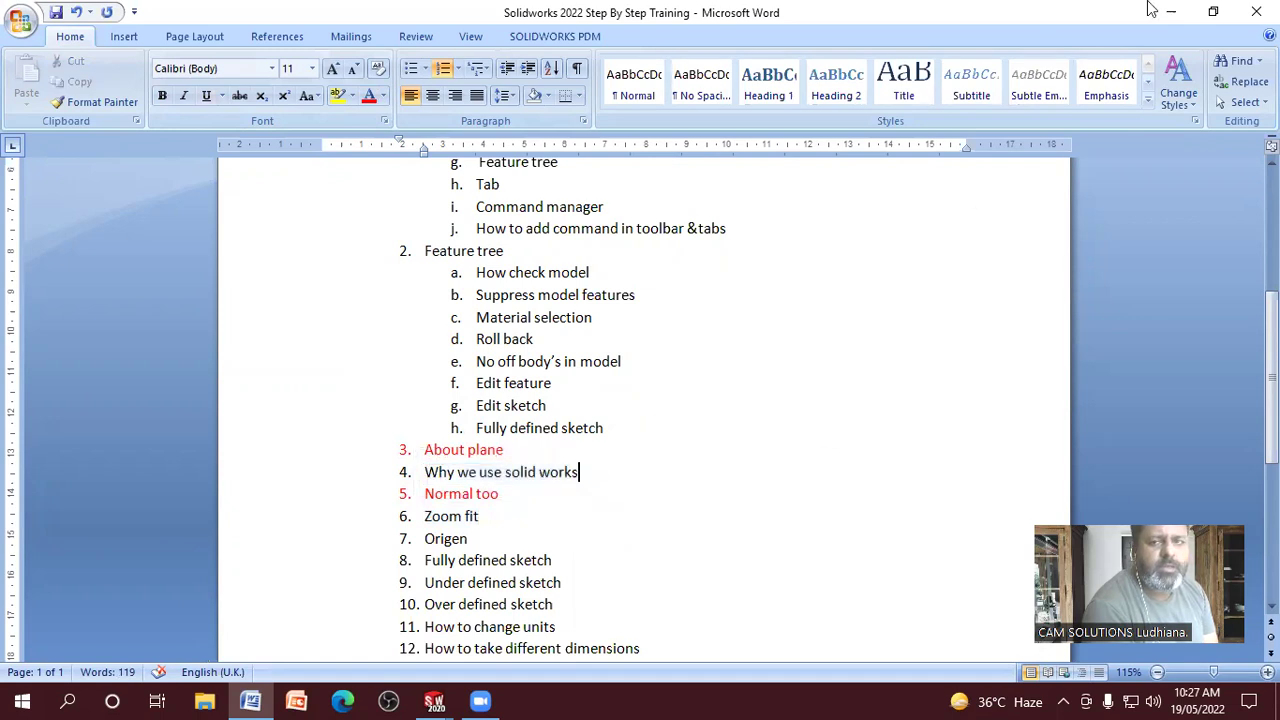
Step: Return to the SOLIDWORKS part and set the upper cylinder's outer diameter to 30 mm
left_click(1179, 13)
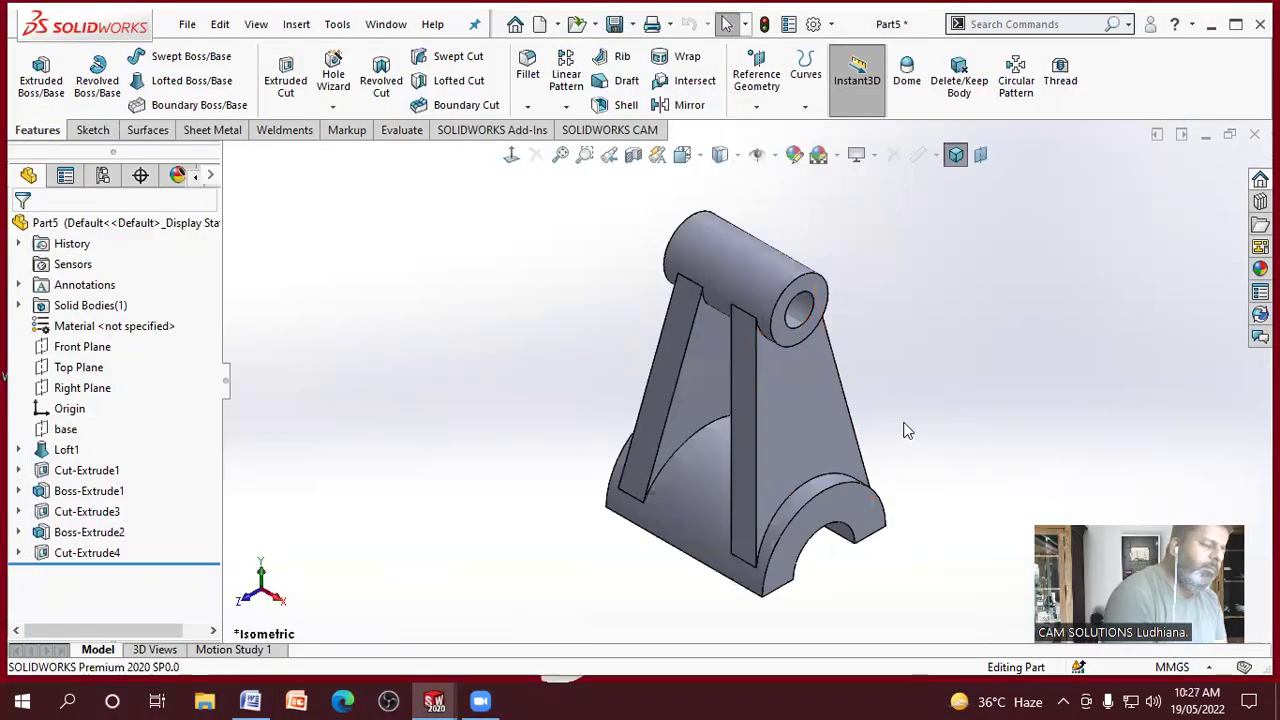
scroll(1025, 400, "down", 1)
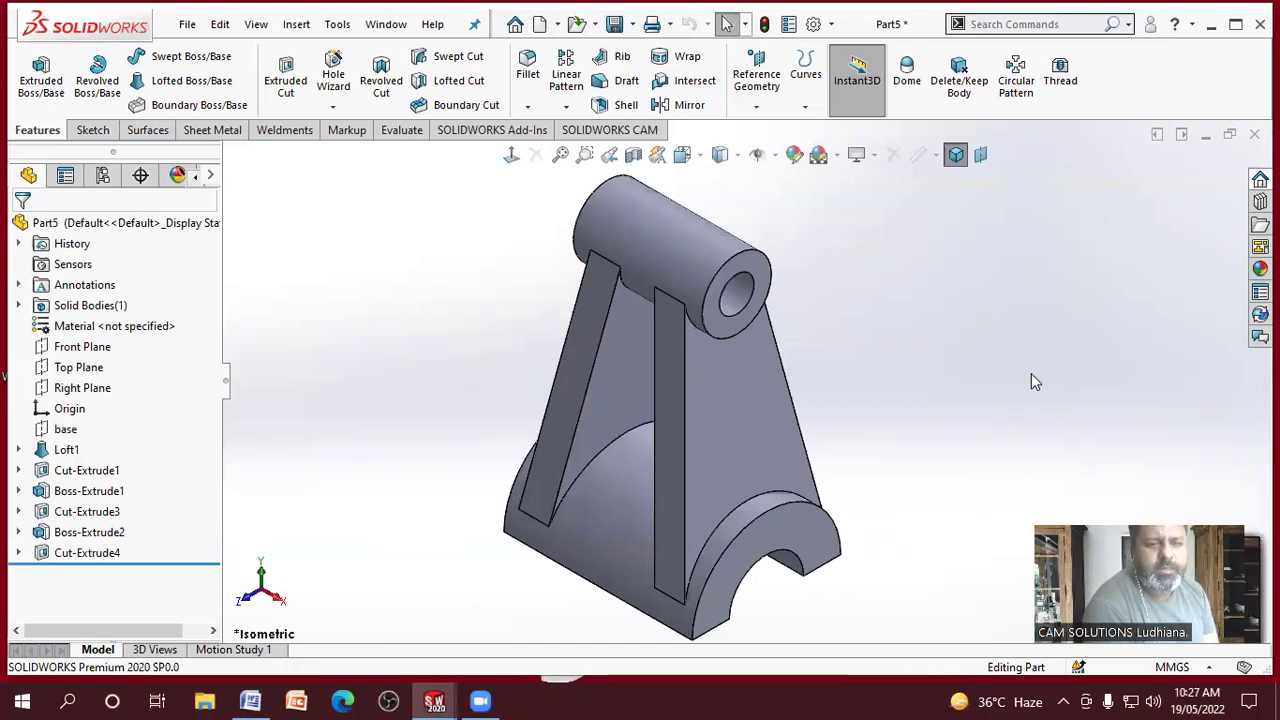
middle_click_drag(980, 409, 1008, 403)
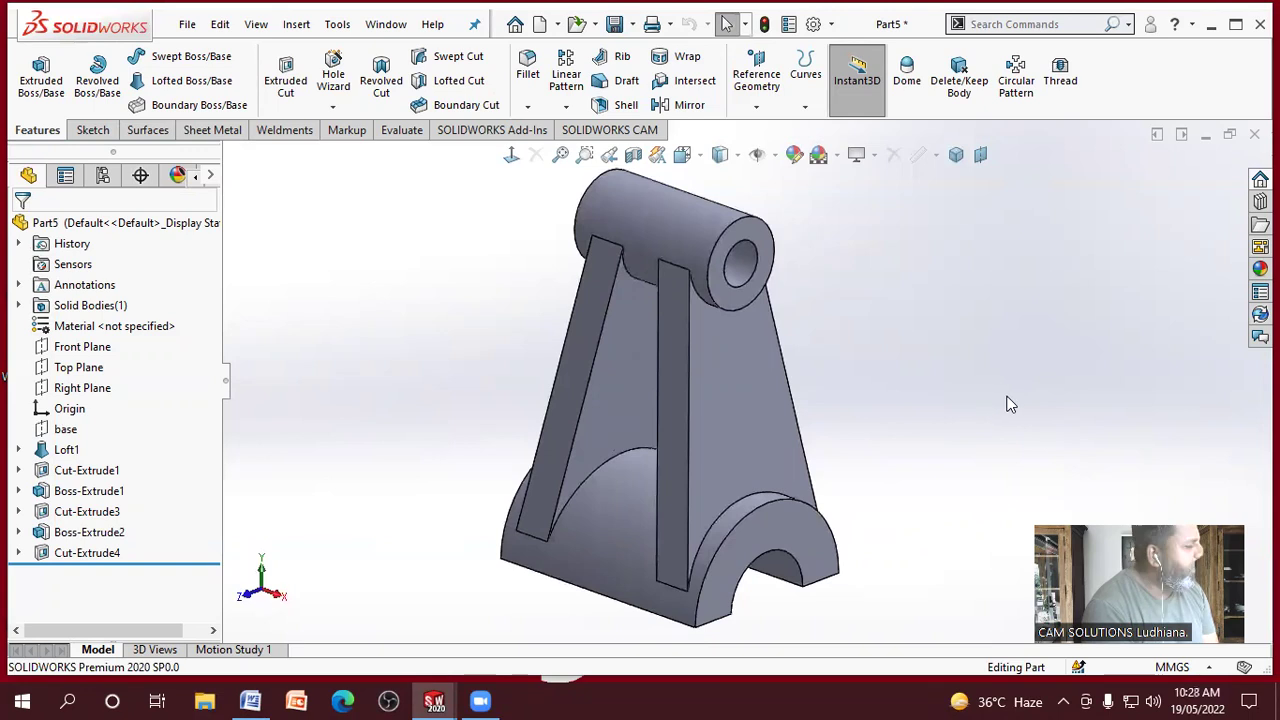
left_click(668, 247)
left_click(799, 297)
scroll(799, 297, "up", 1)
left_click(690, 255)
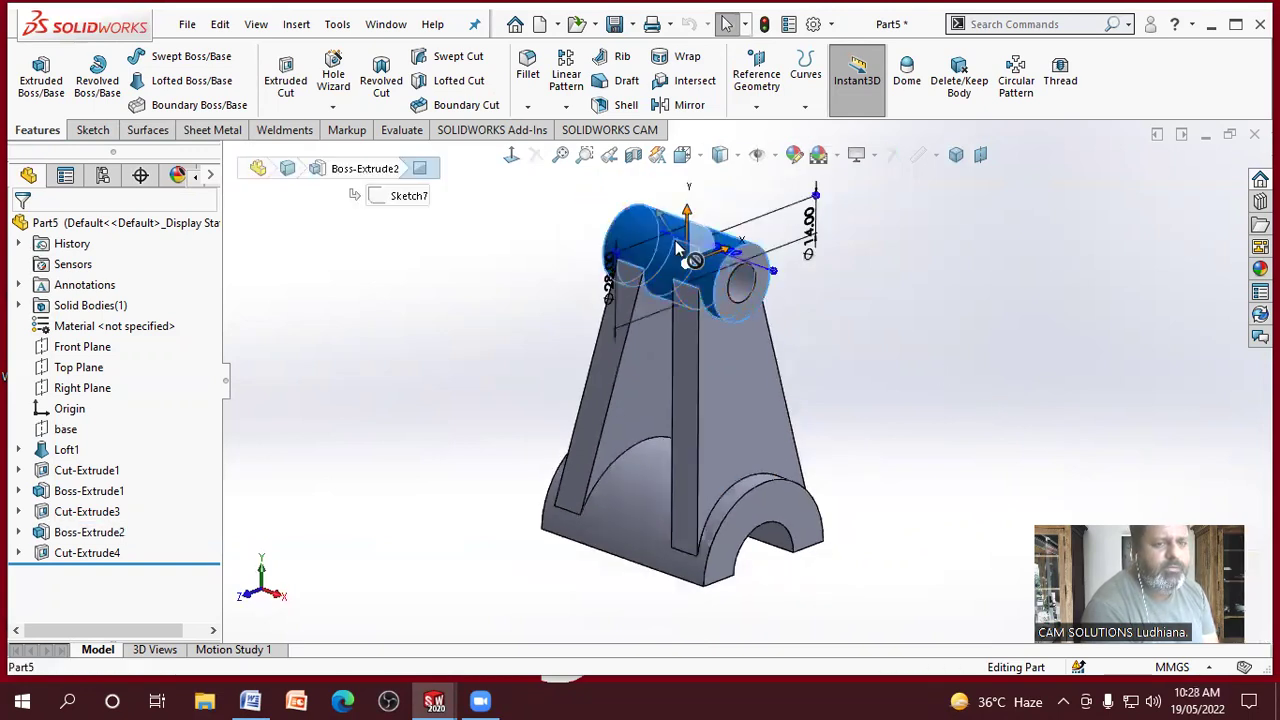
double_click(610, 288)
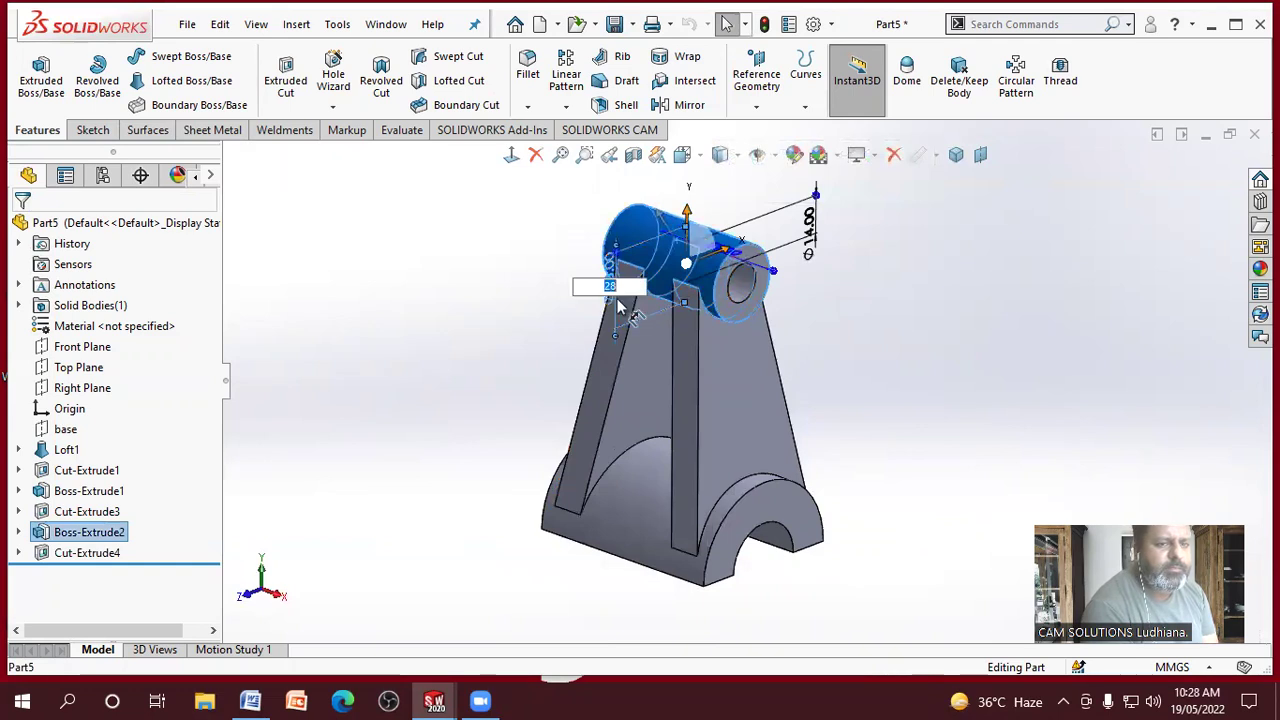
type("30")
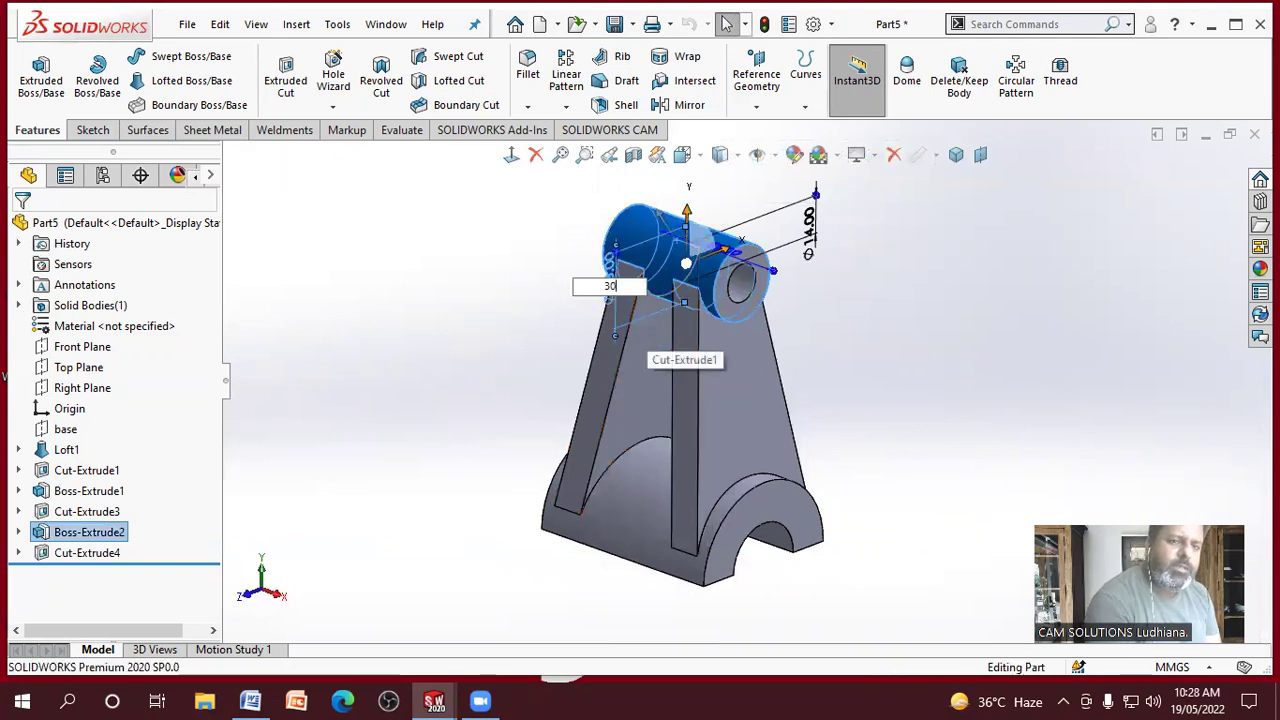
key("Return")
left_click(995, 376)
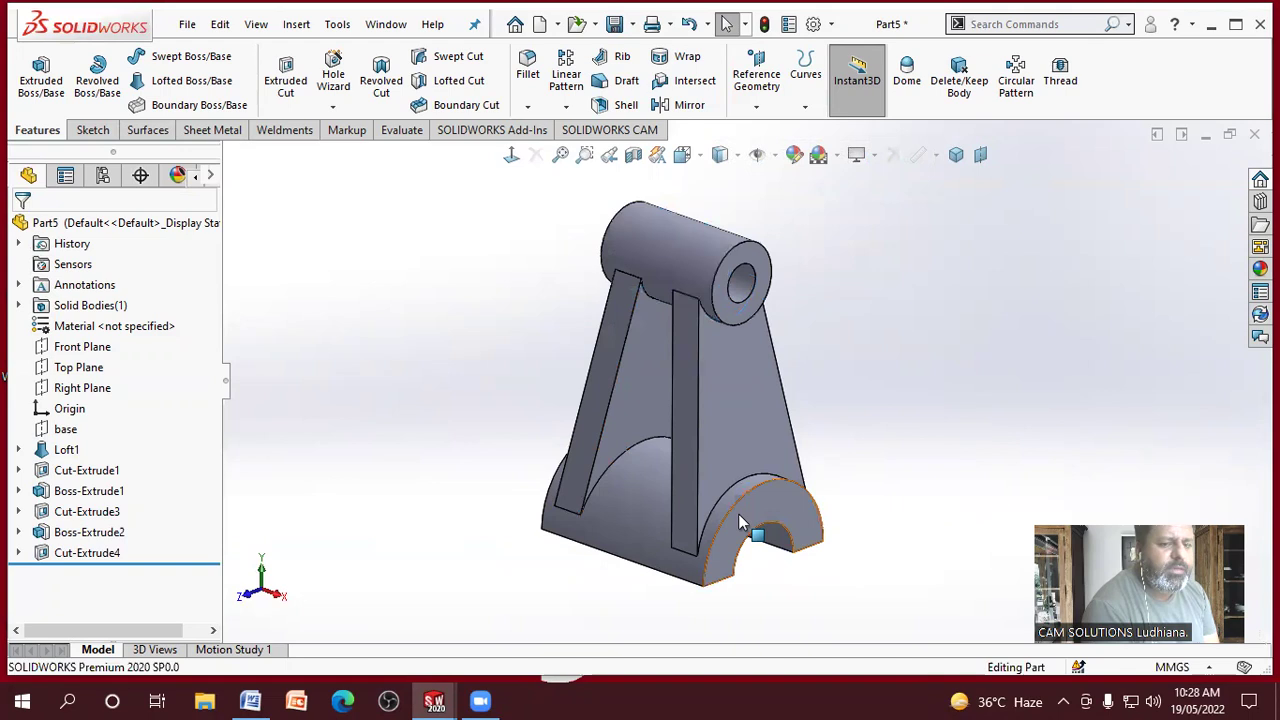
Step: Set the inner diameter of the part's lower half-round base to 50 mm
left_click(805, 500)
double_click(807, 490)
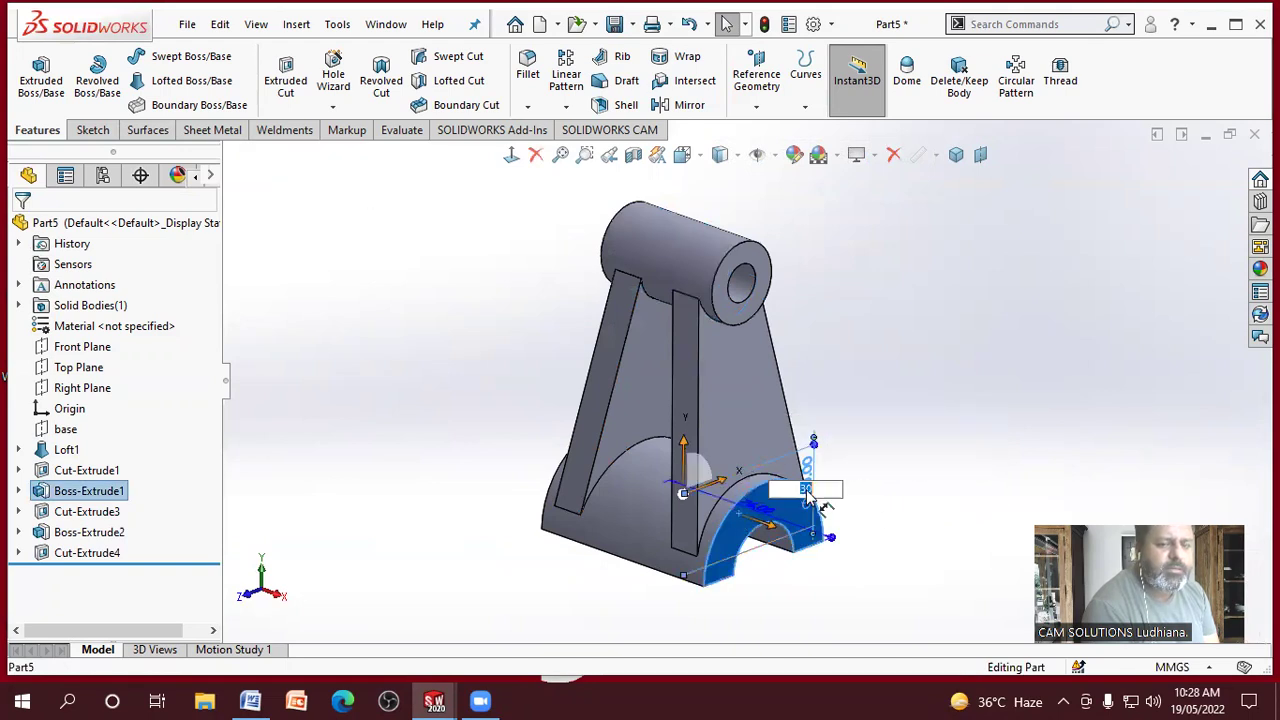
type("50")
key("Return")
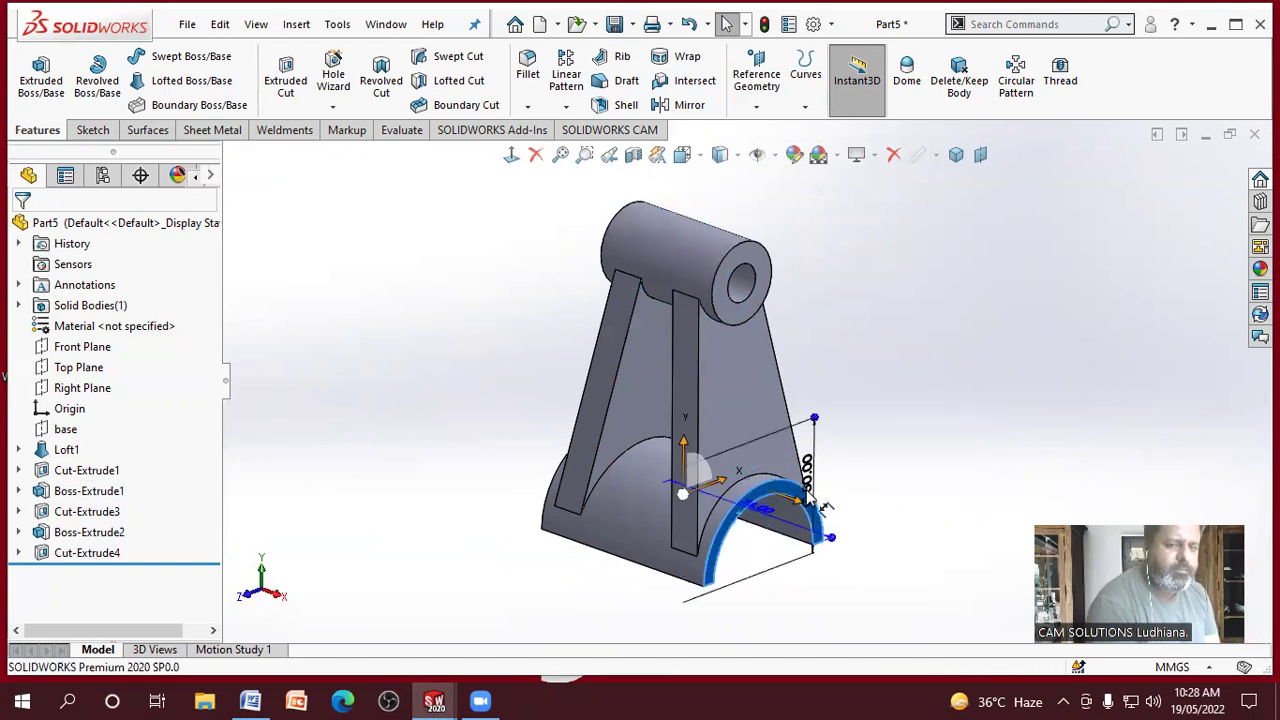
left_click(988, 489)
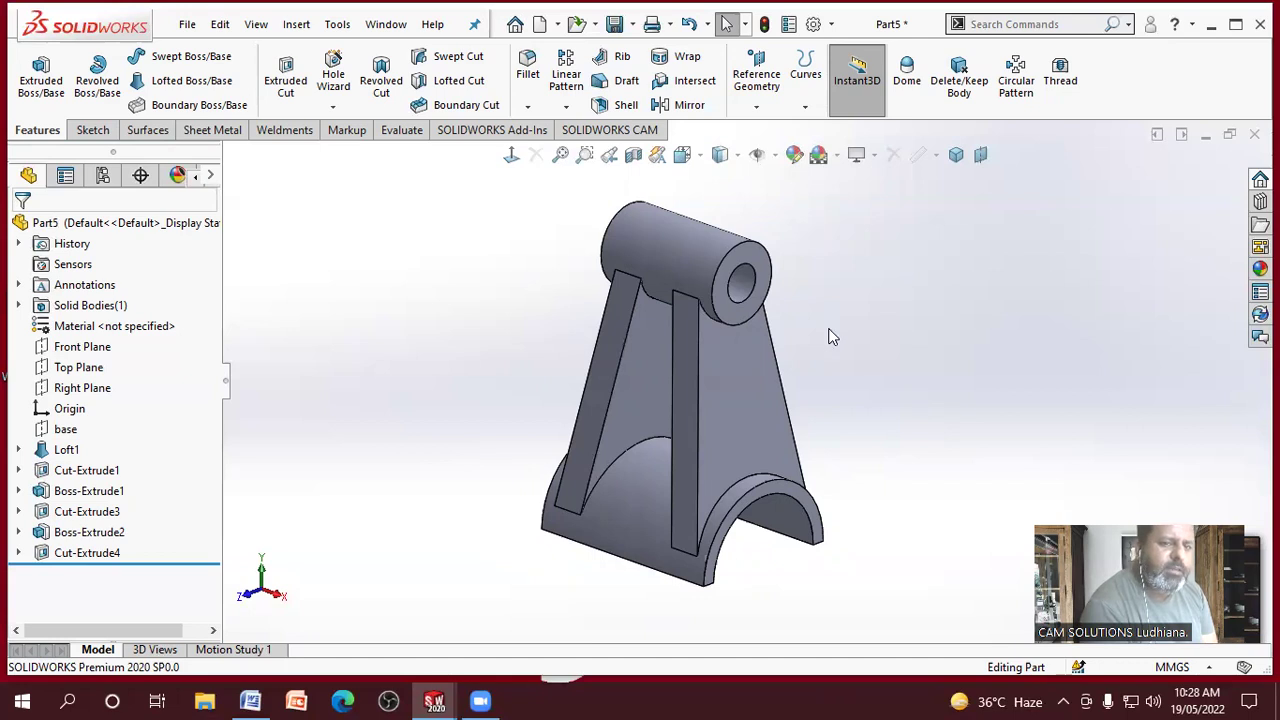
Step: Expand the loft, cut and boss features in the feature tree to examine the sketches they are built on
scroll(825, 331, "down", 2)
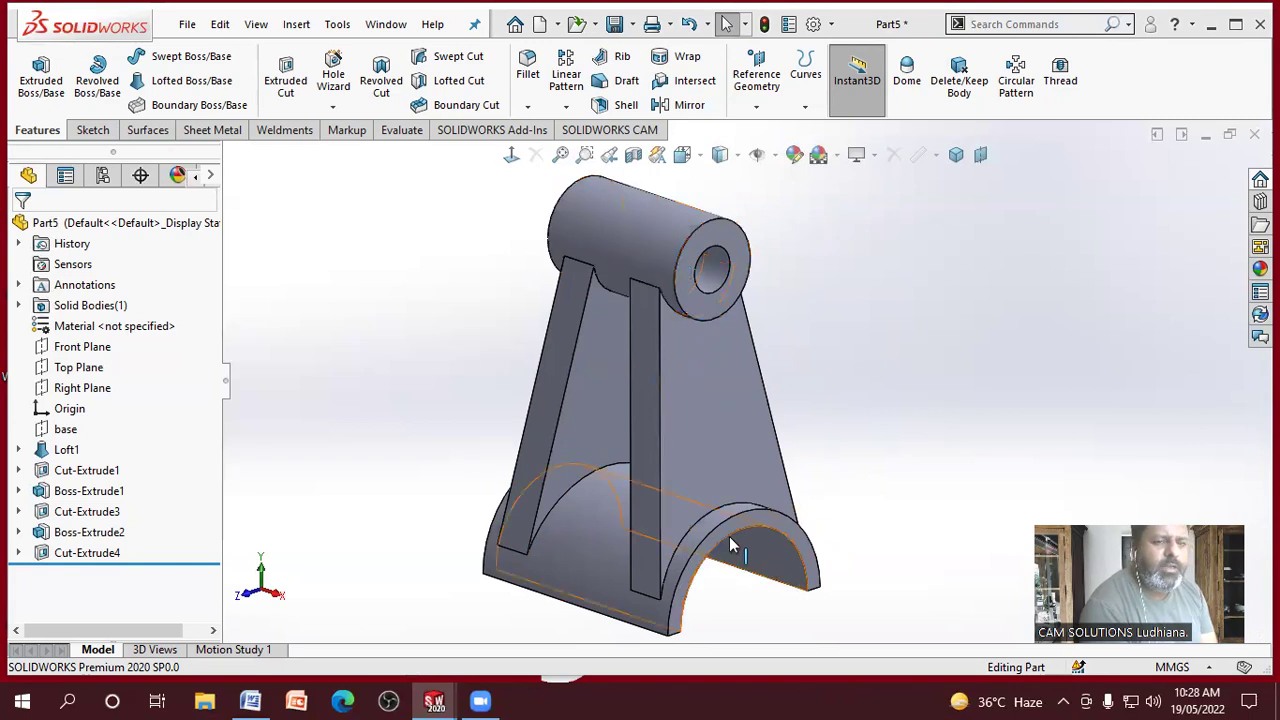
left_click(18, 449)
left_click(18, 511)
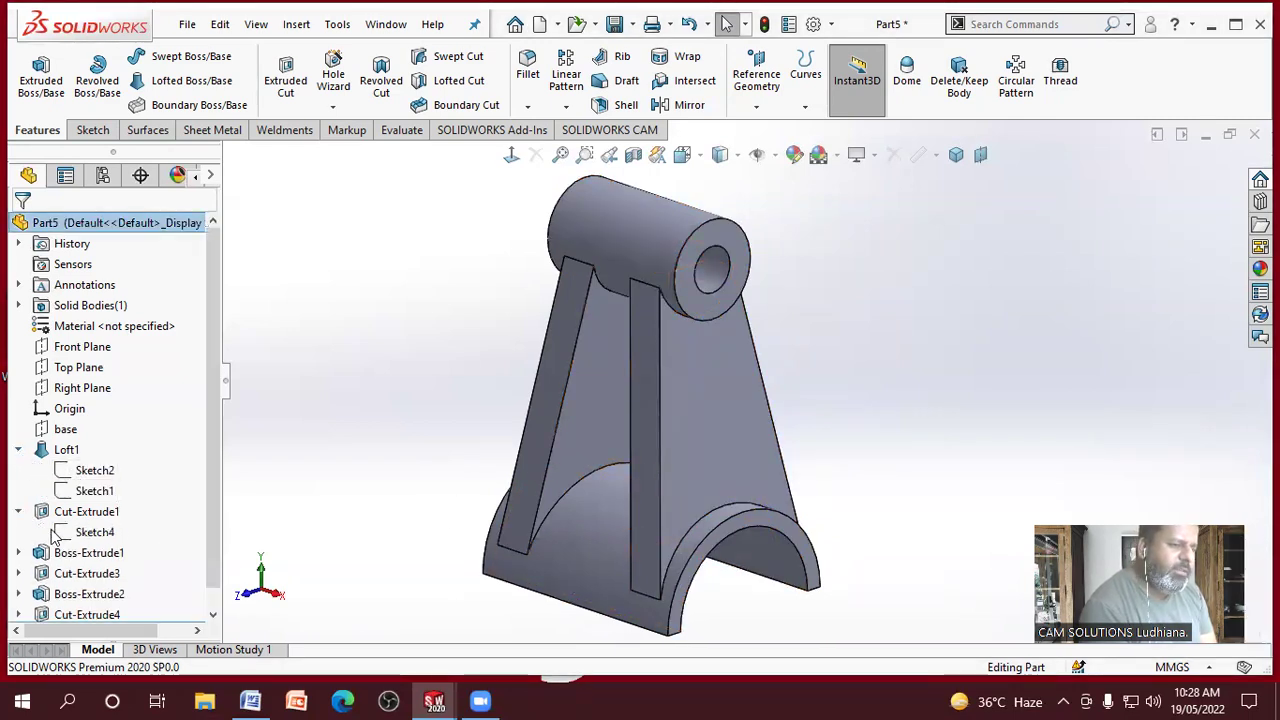
left_click(18, 552)
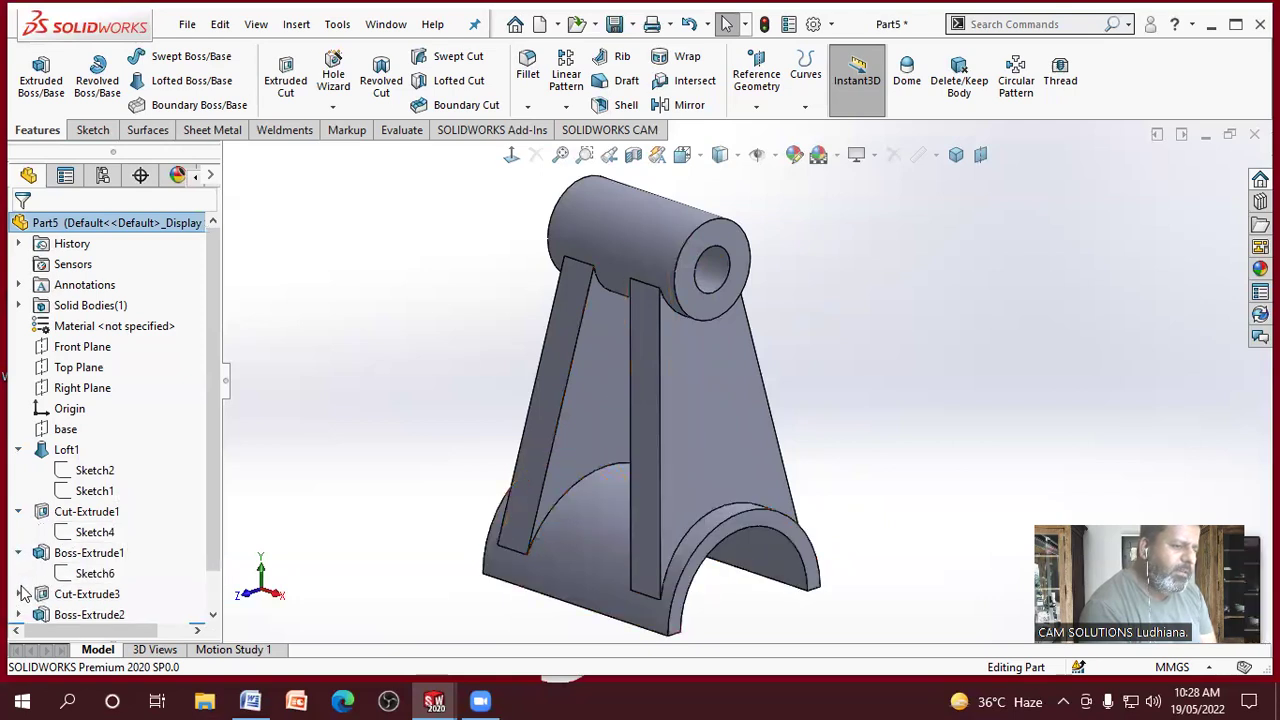
scroll(24, 593, "down", 2)
left_click(20, 594)
left_click(18, 552)
left_click(18, 532)
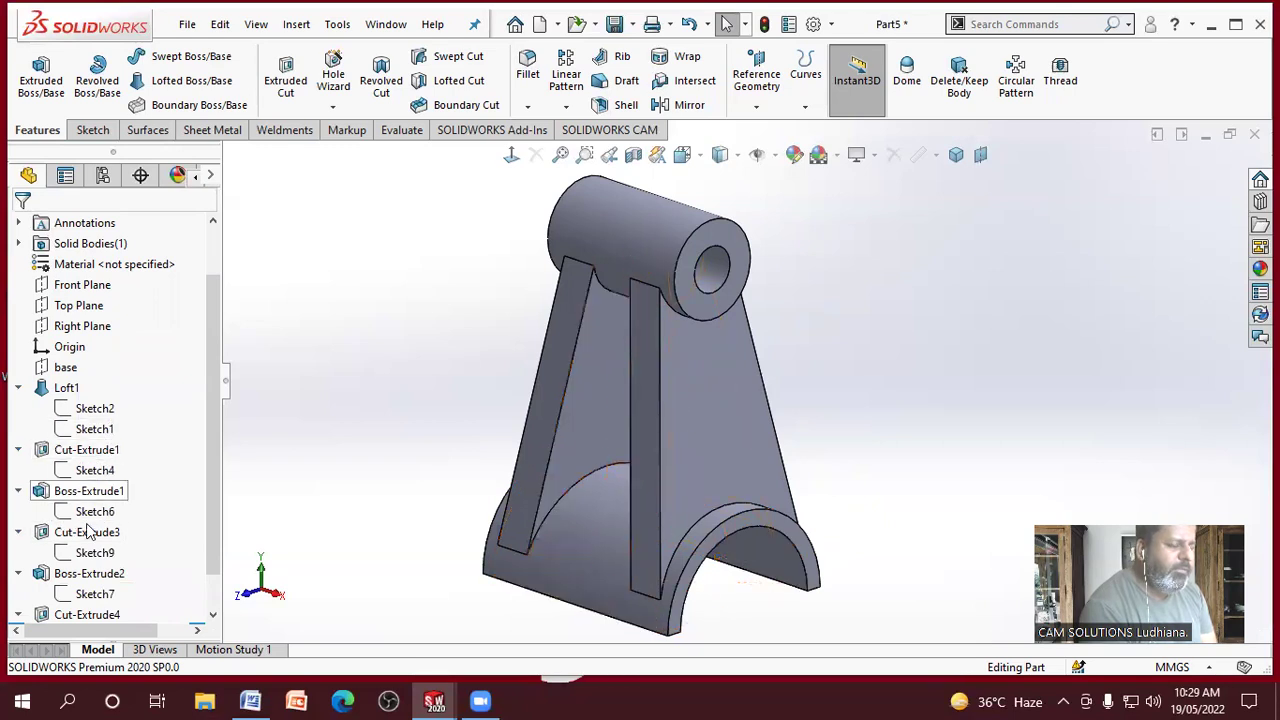
Step: Set the height between the two profile sketches of Loft1 to 150 mm
middle_click_drag(420, 396, 641, 411)
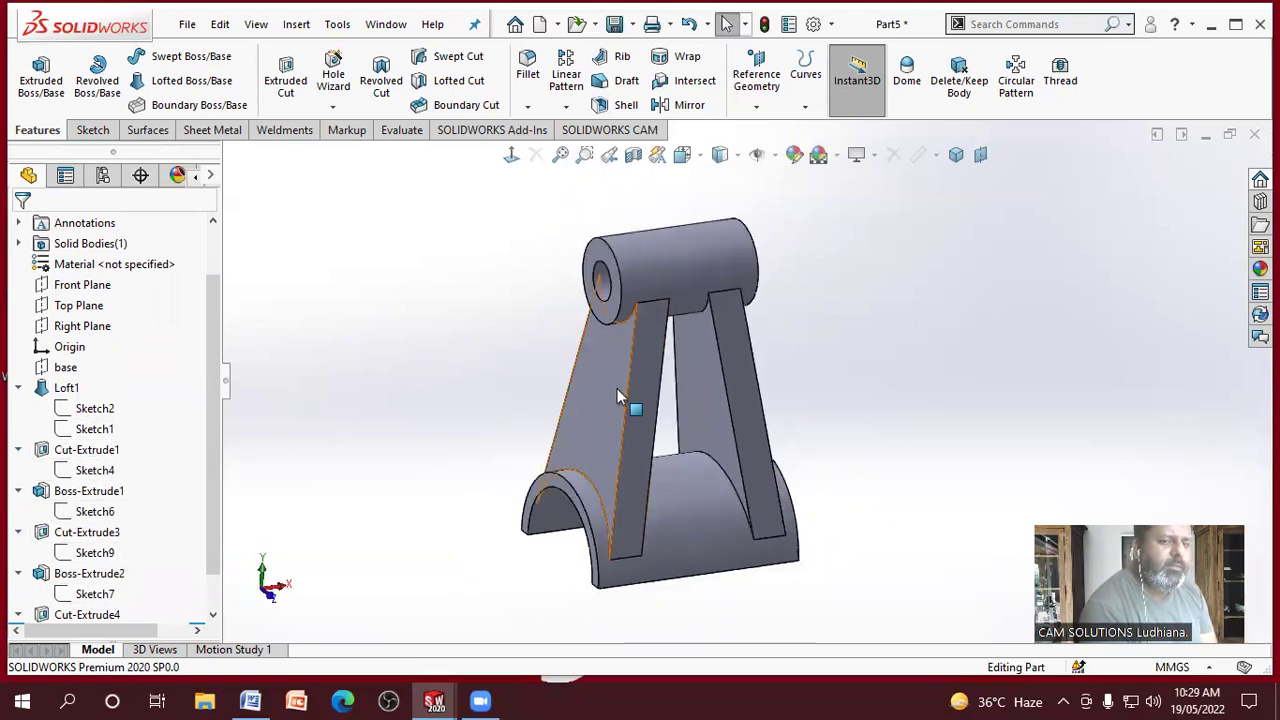
left_click(617, 388)
left_click(673, 405)
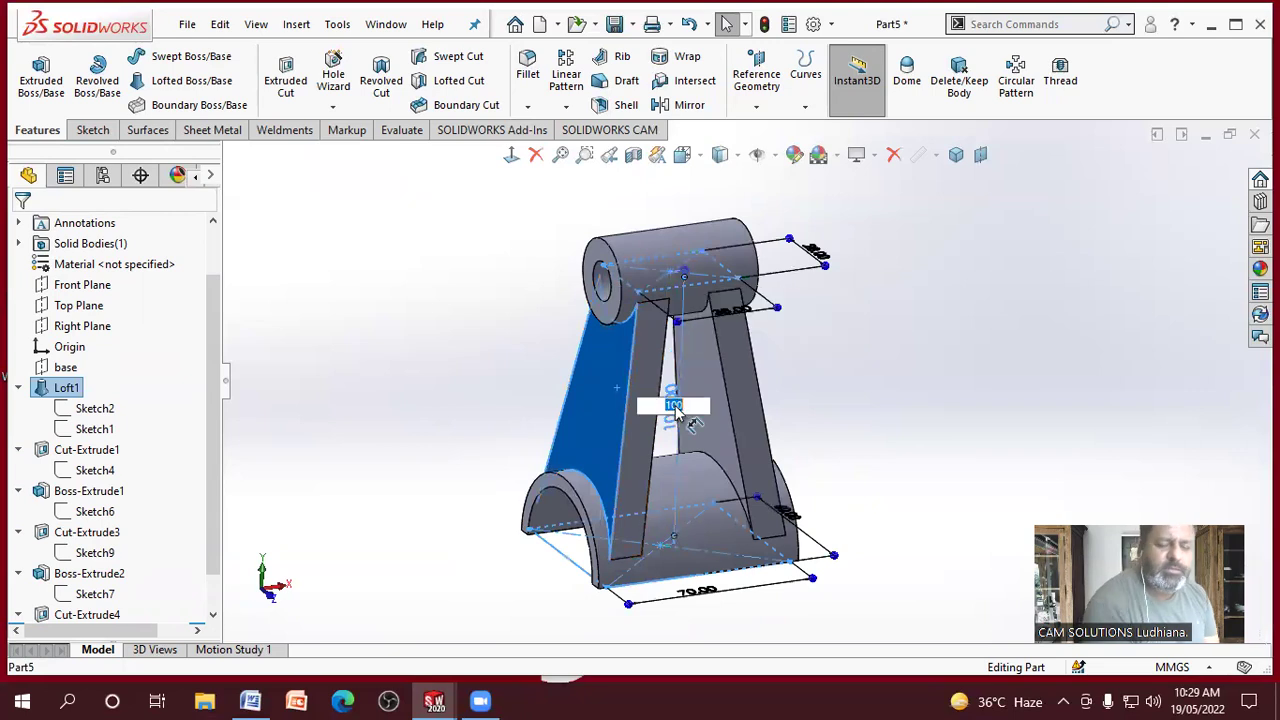
type("150")
key("Return")
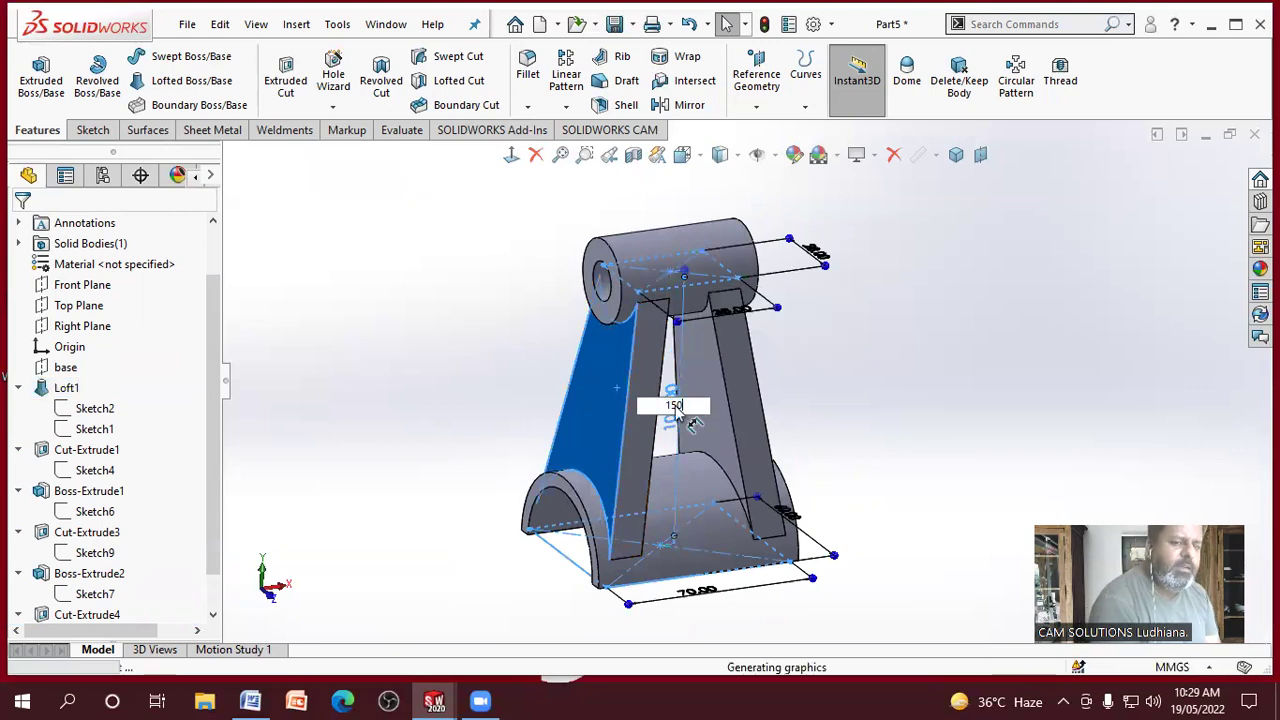
left_click(903, 397)
scroll(896, 388, "up", 3)
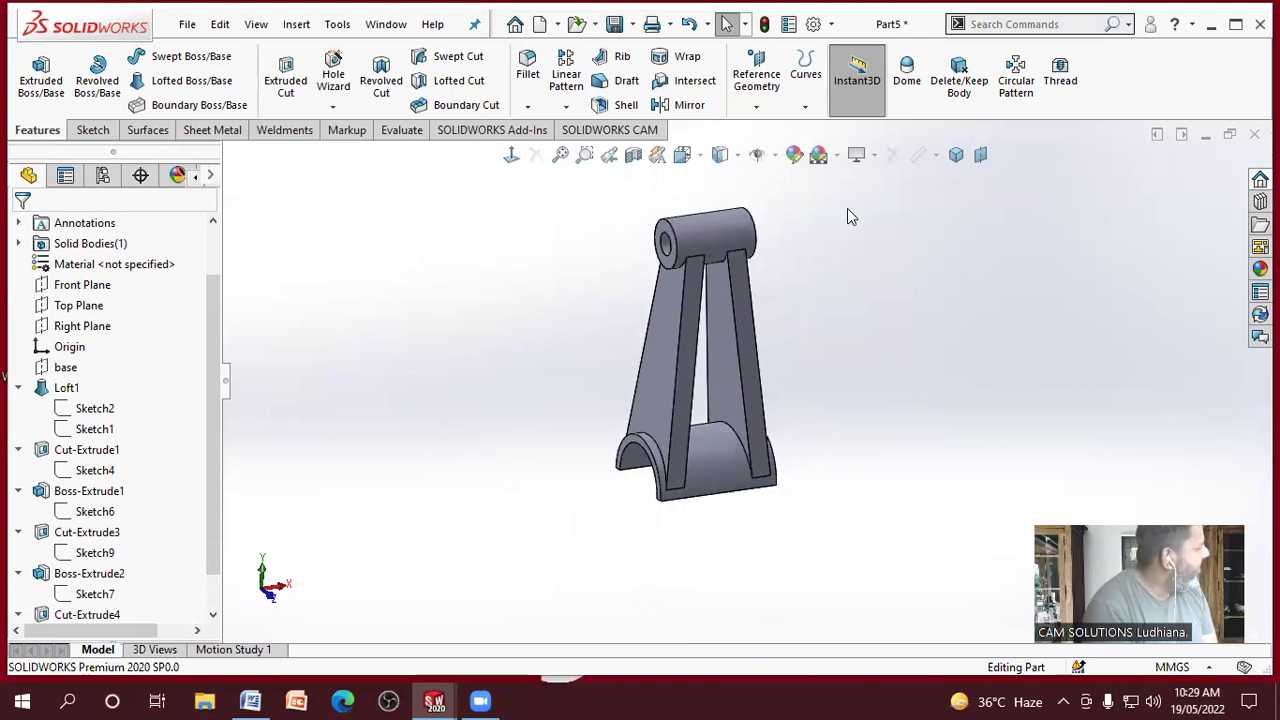
middle_click_drag(846, 400, 852, 356)
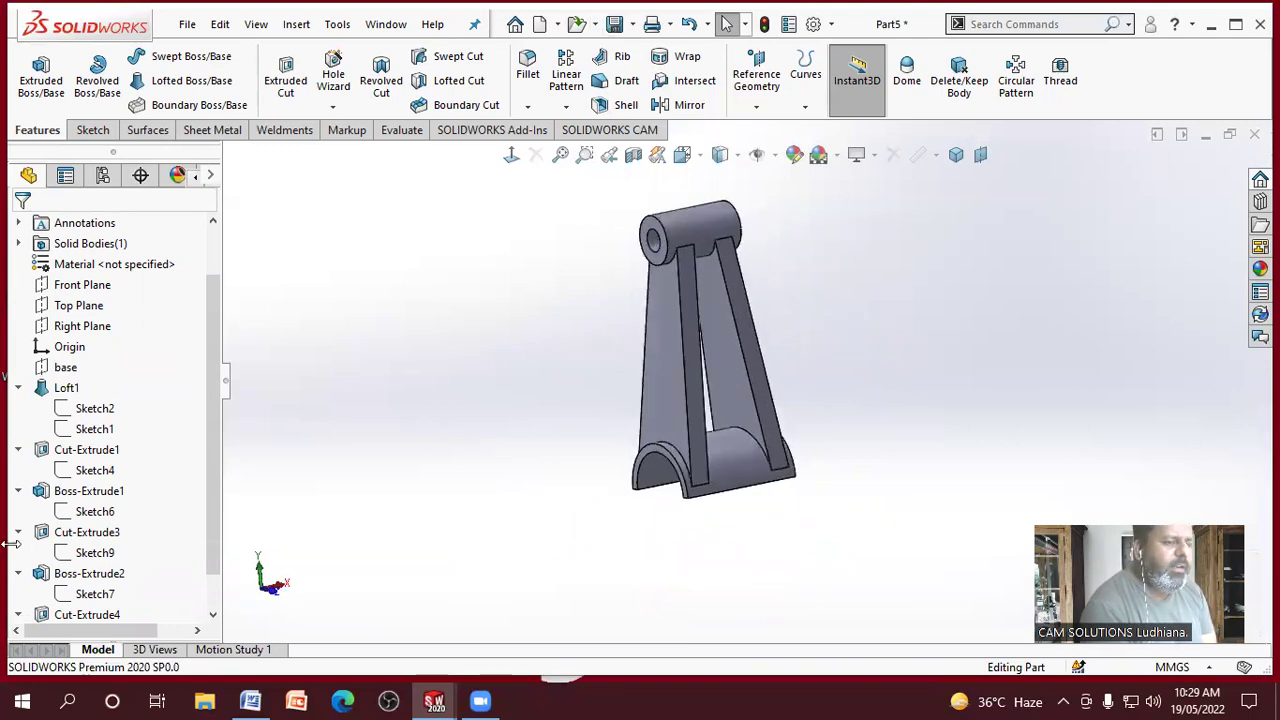
Step: Collapse all the expanded loft, cut and boss features in the feature tree
left_click(18, 388)
left_click(17, 409)
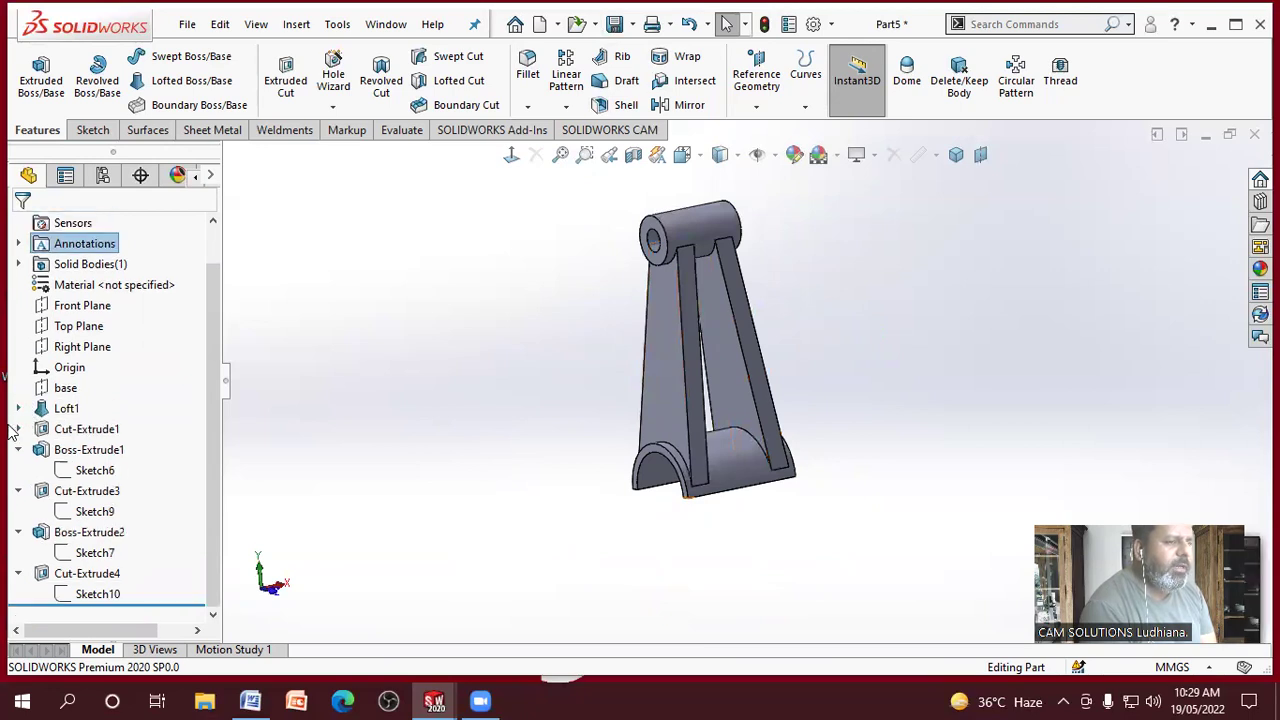
left_click(17, 449)
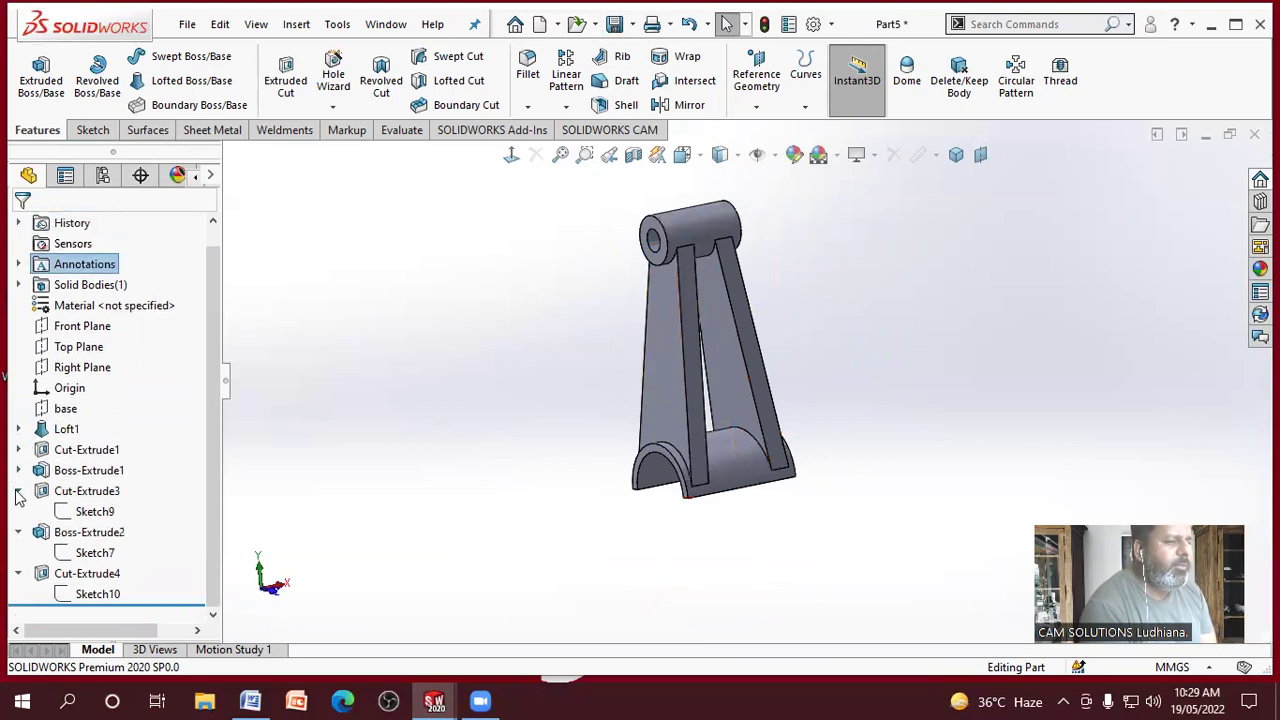
left_click(17, 493)
left_click(17, 532)
left_click(17, 553)
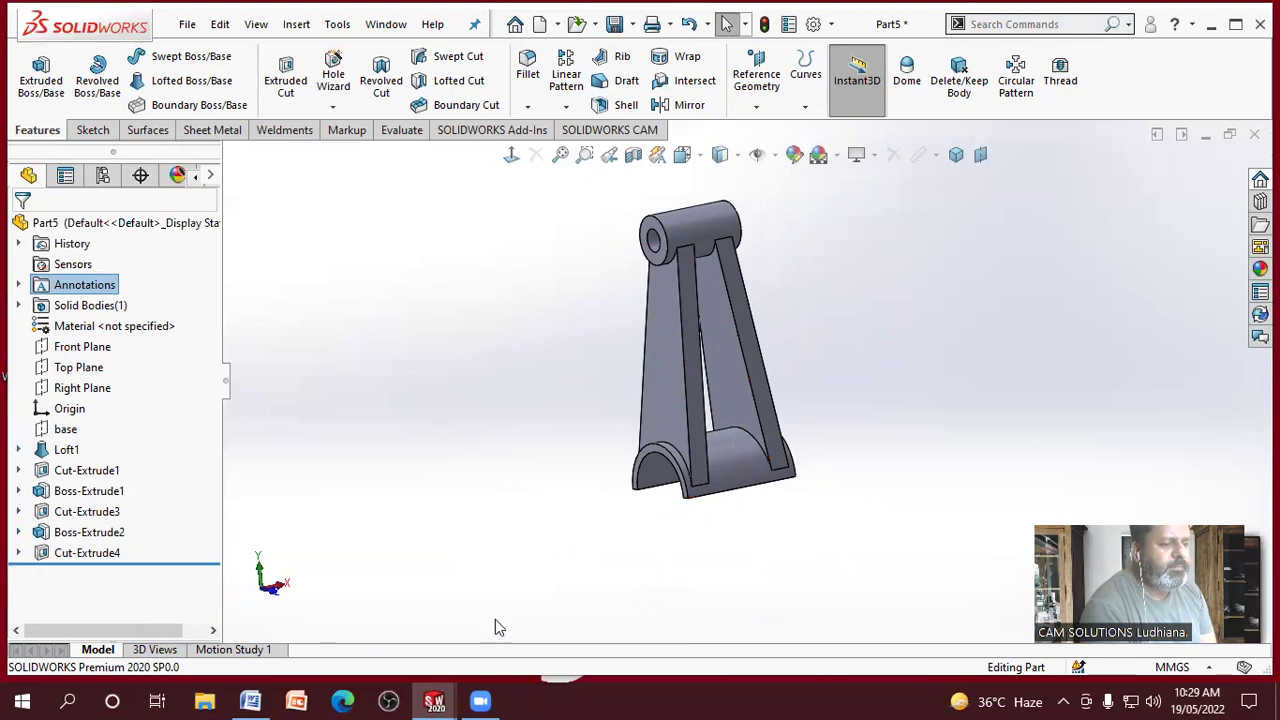
Step: Switch to the Word outline and colour the topic "Why we use solid works" red
left_click(250, 701)
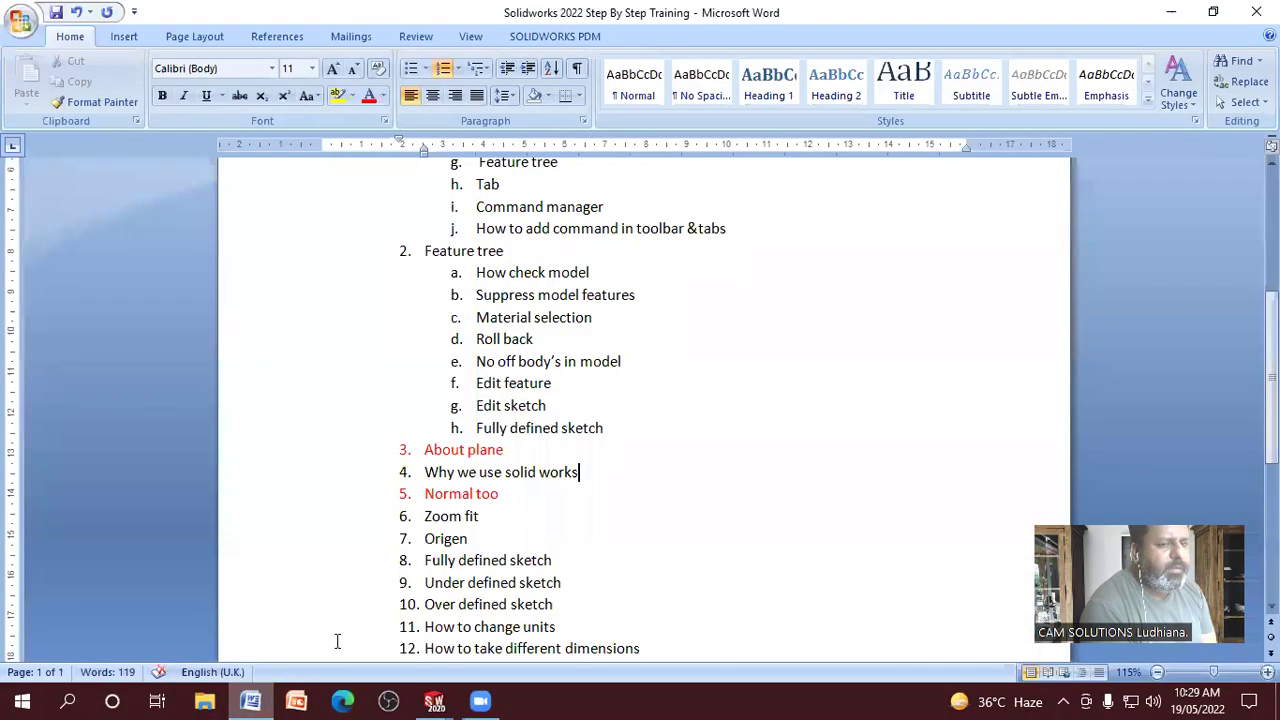
left_click_drag(543, 477, 406, 468)
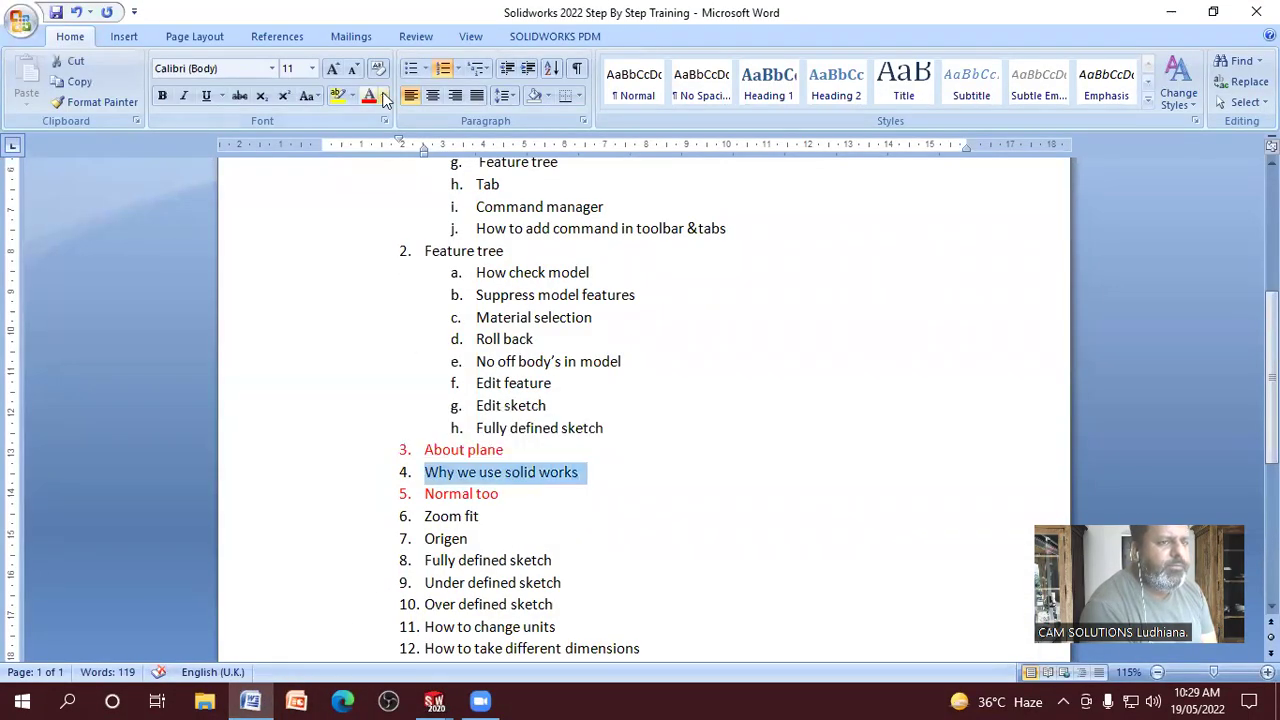
left_click(745, 378)
Step: Select the "Zoom fit" topic, return to SOLIDWORKS, and fit the whole bracket in view with Zoom to Fit after rotating and zooming it
left_click_drag(500, 520, 420, 516)
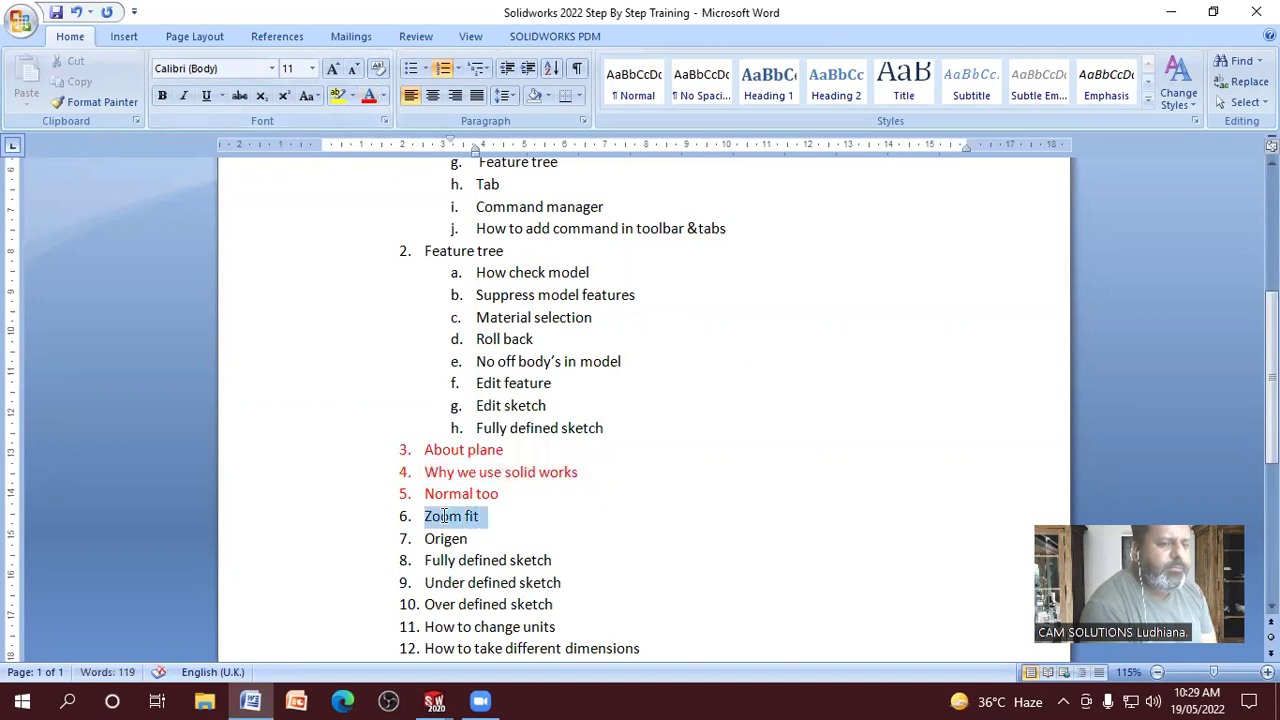
left_click(1171, 12)
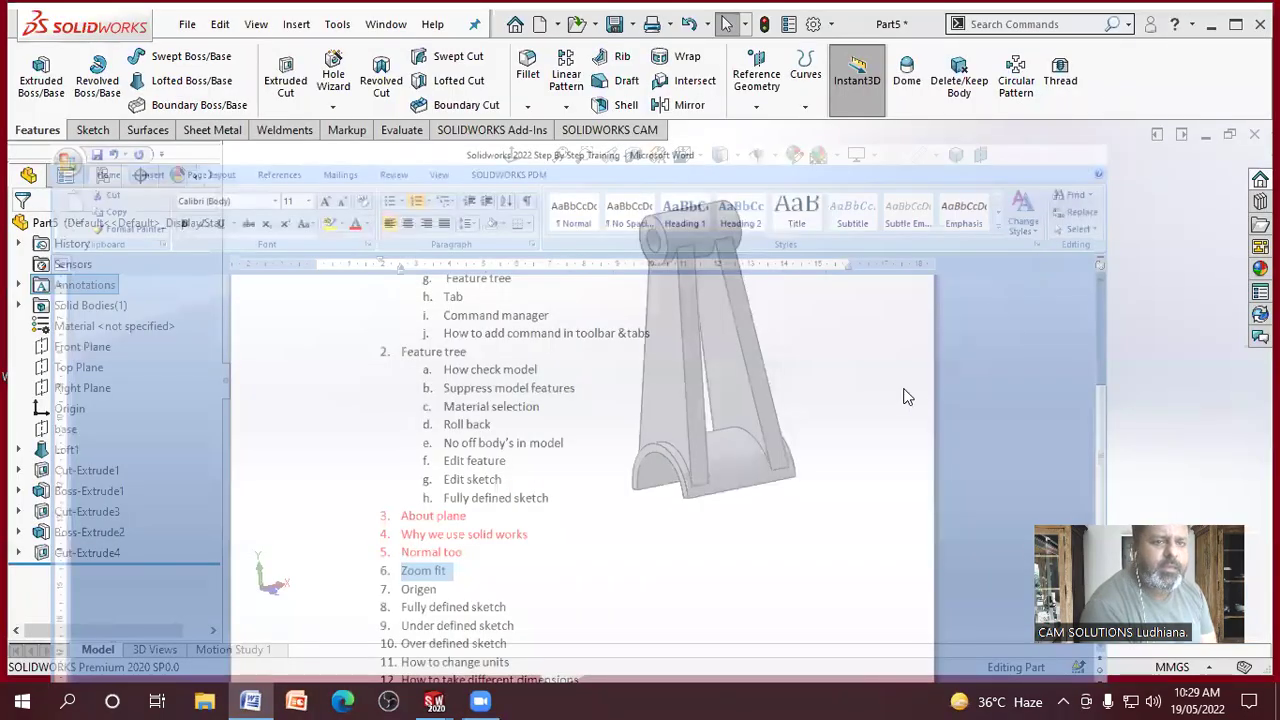
middle_click_drag(865, 372, 547, 222)
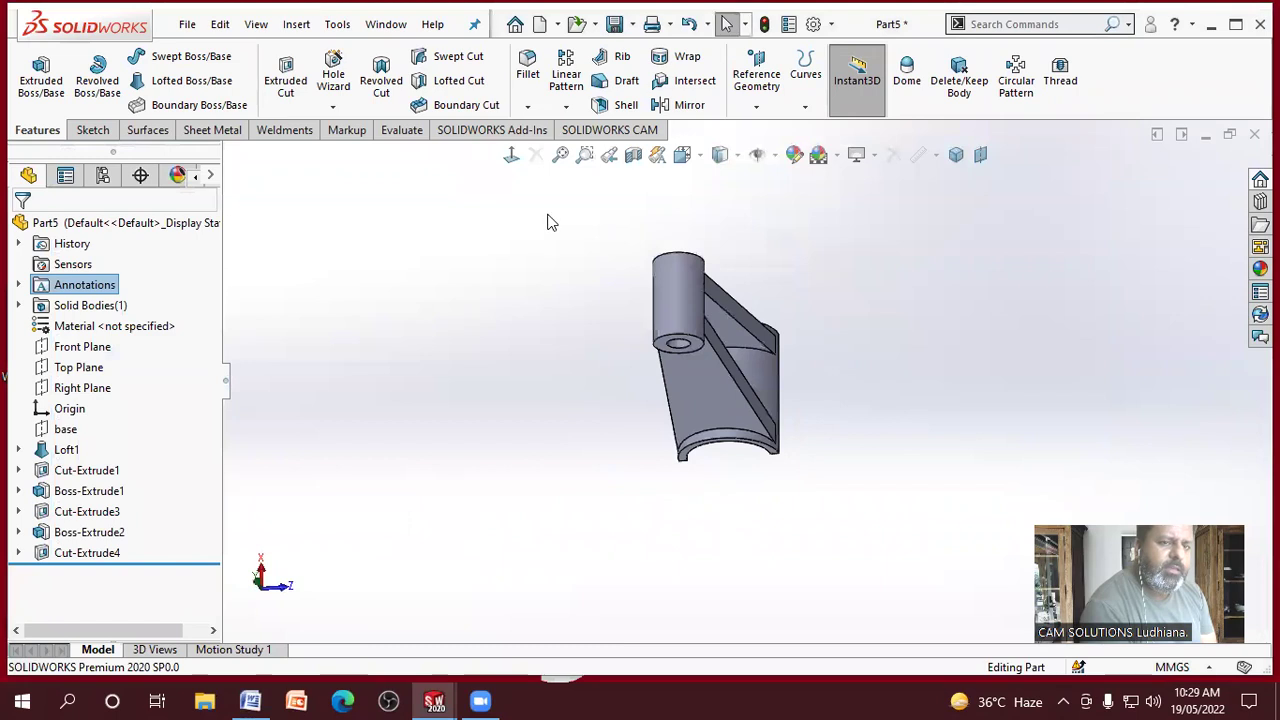
left_click(562, 160)
middle_click_drag(622, 484, 806, 339)
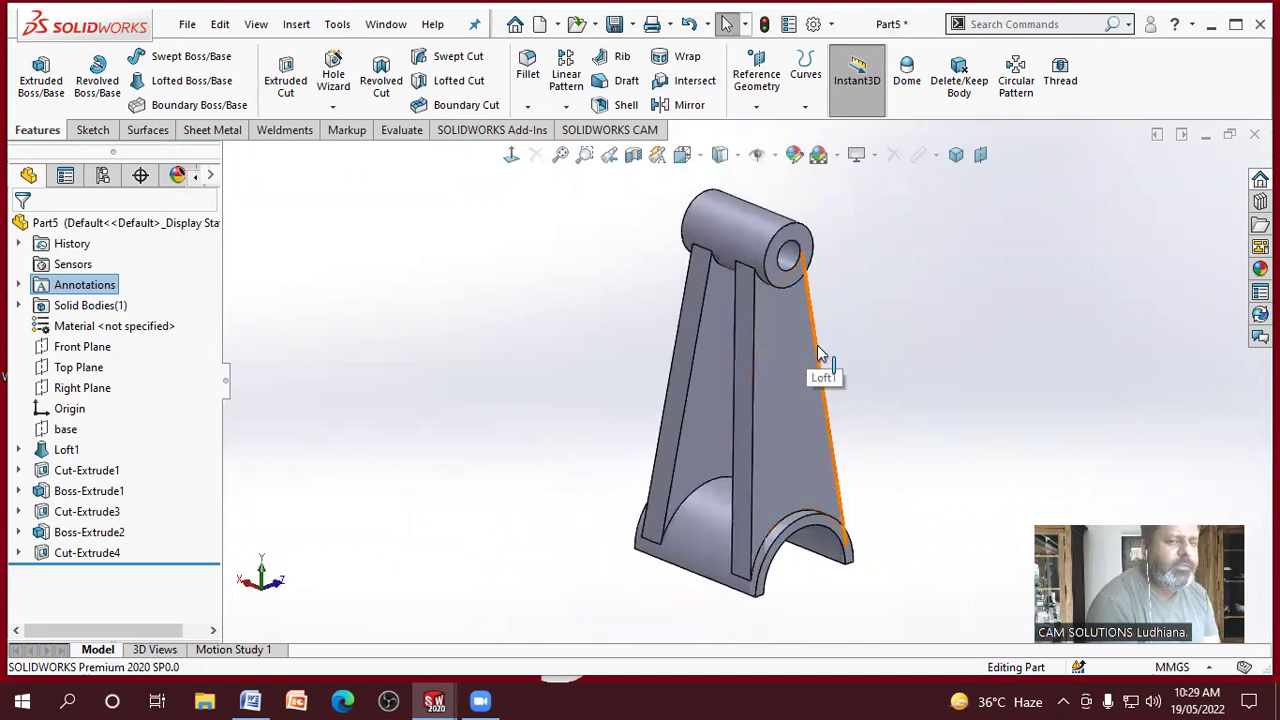
scroll(818, 352, "down", 10)
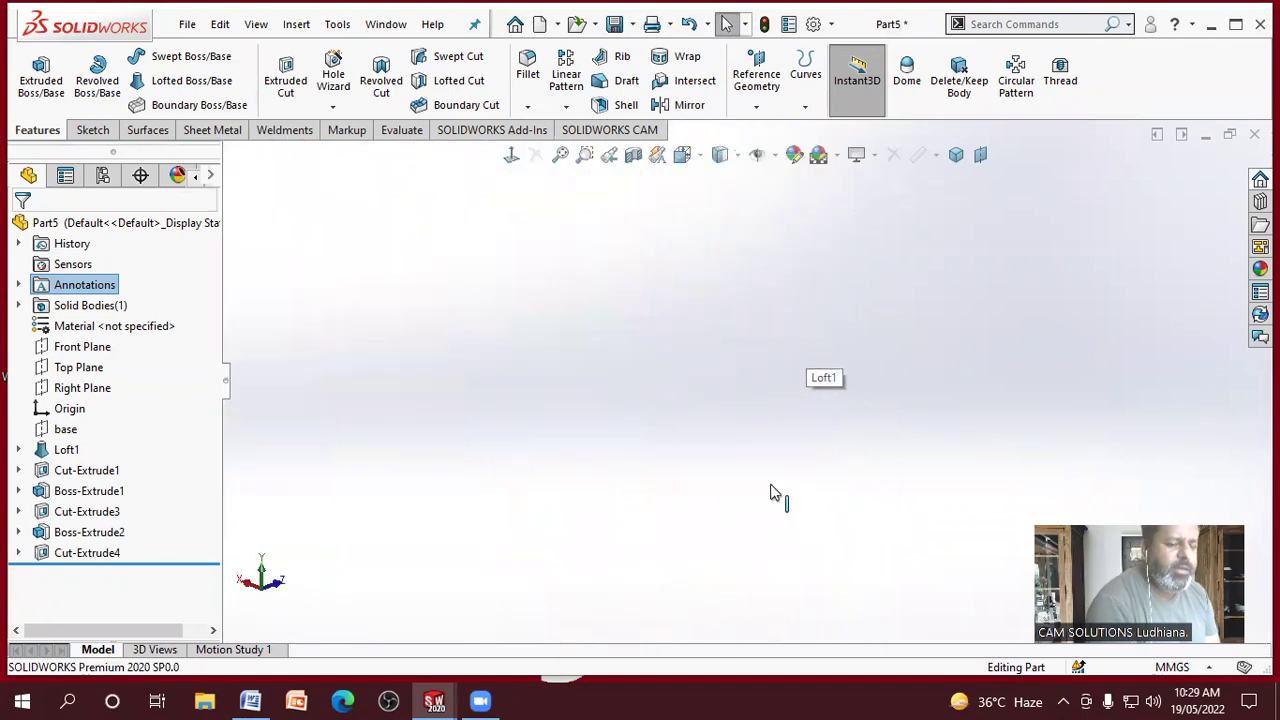
key("f")
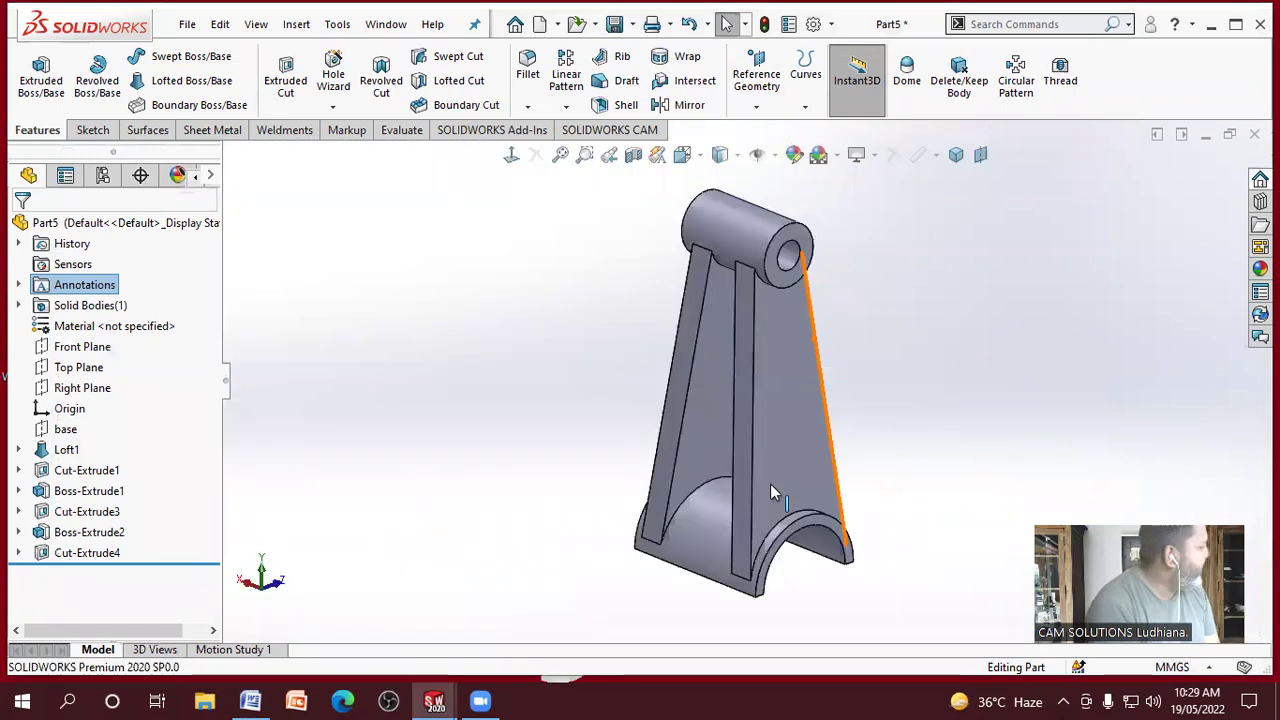
scroll(645, 483, "down", 4)
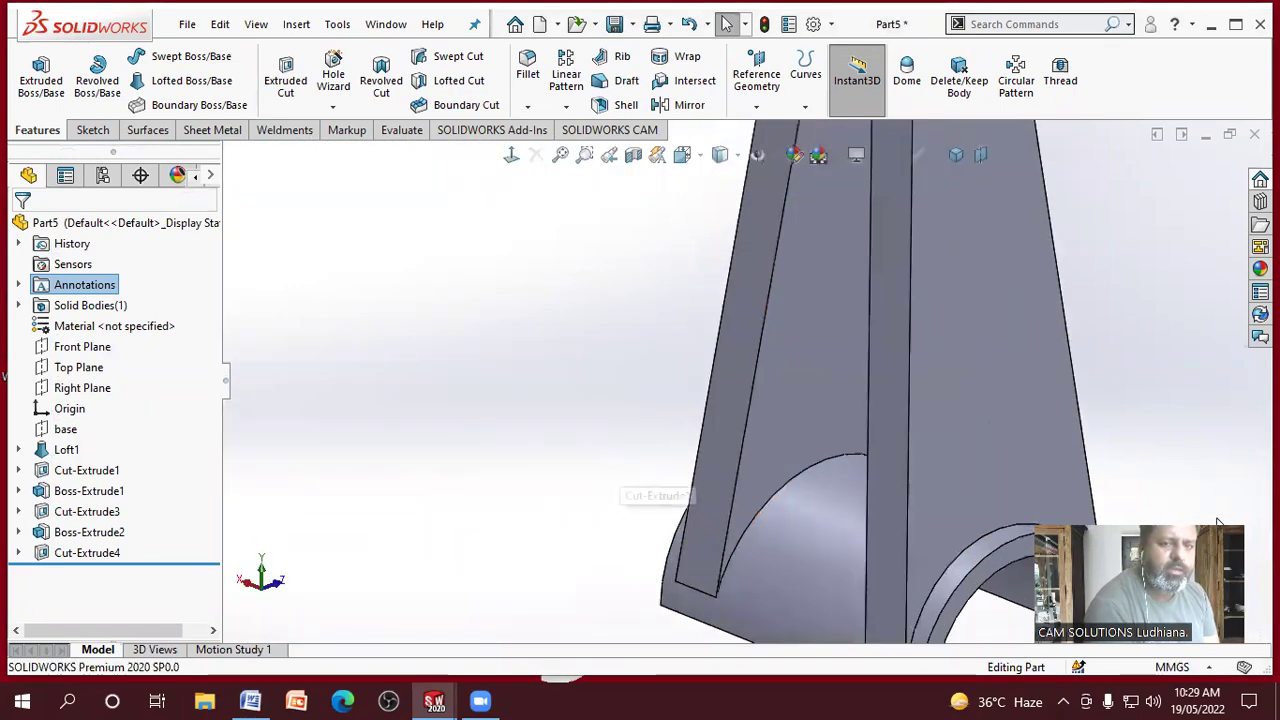
scroll(645, 478, "up", 2)
scroll(750, 378, "up", 8)
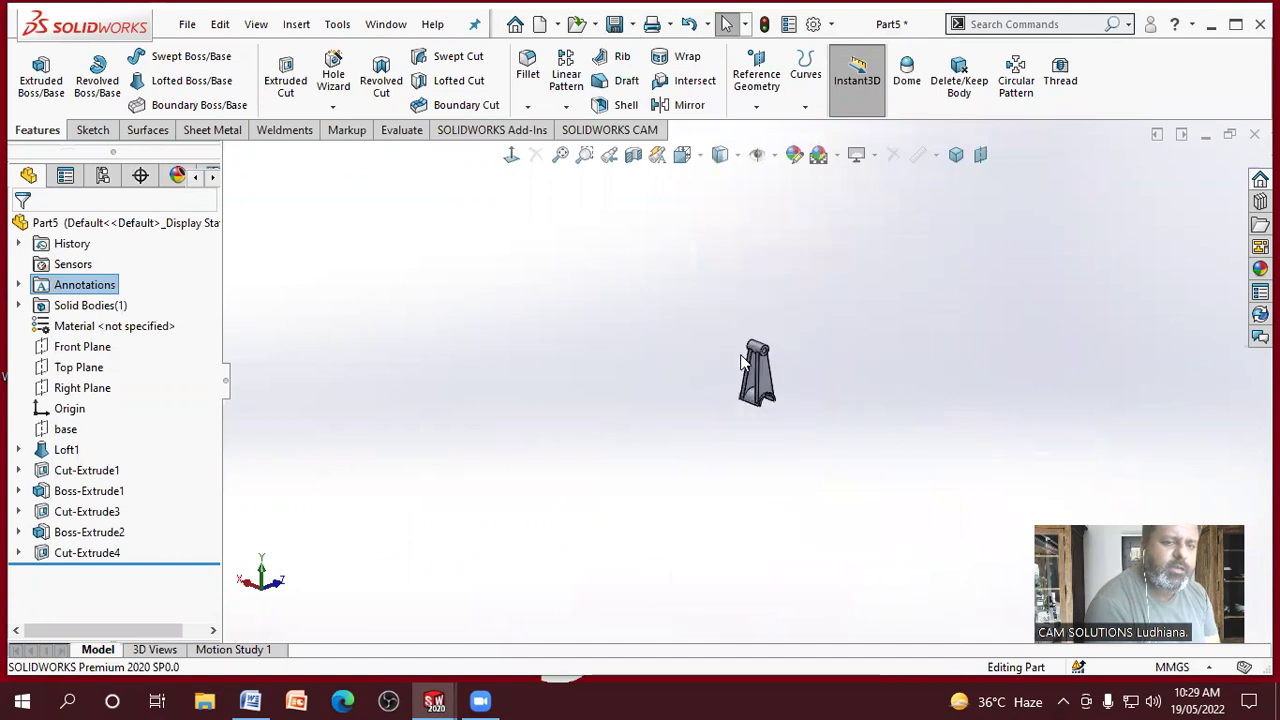
scroll(748, 376, "down", 7)
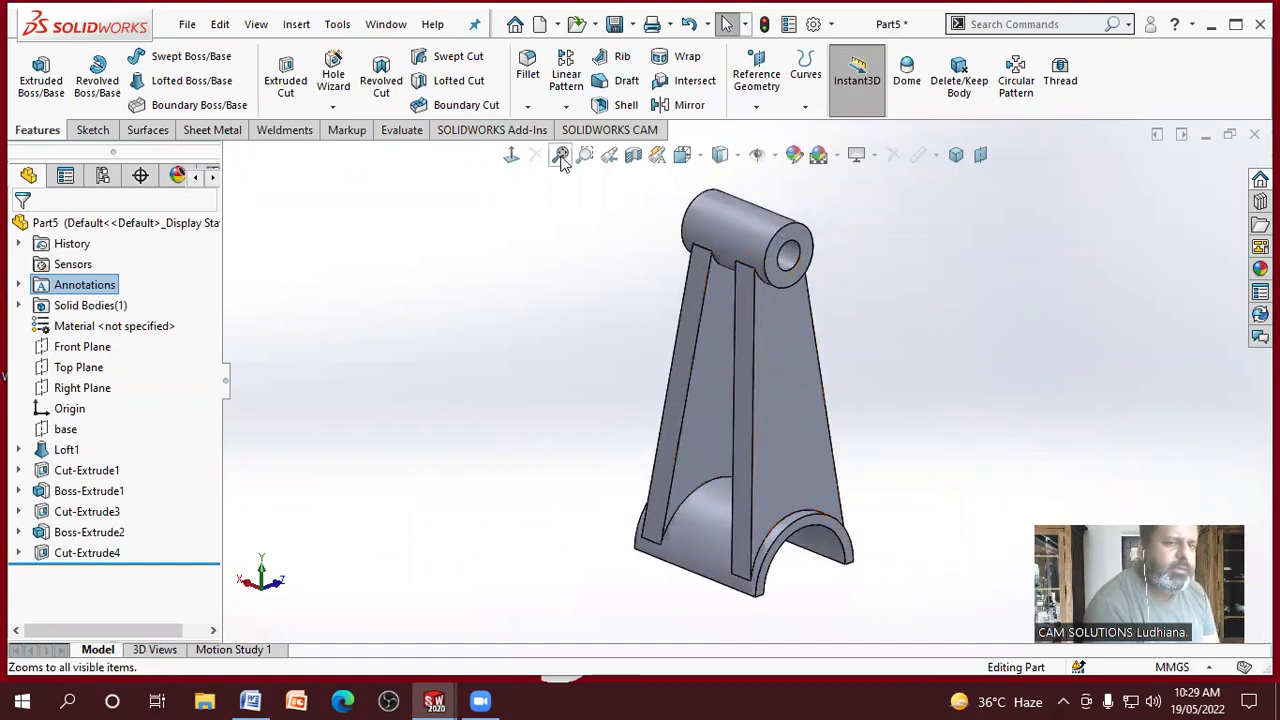
Step: Use Zoom to Area to enlarge the corner of the bracket's half-round base and then its upper cylindrical boss
left_click(589, 159)
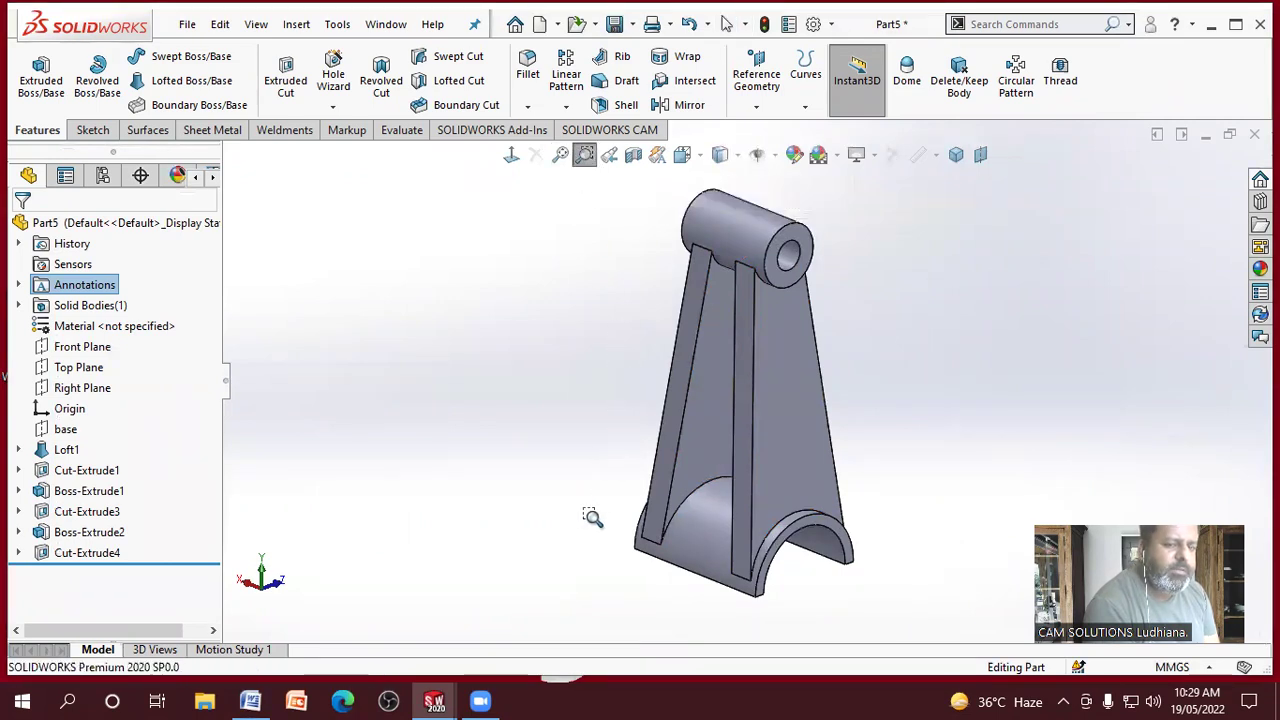
left_click_drag(604, 501, 681, 572)
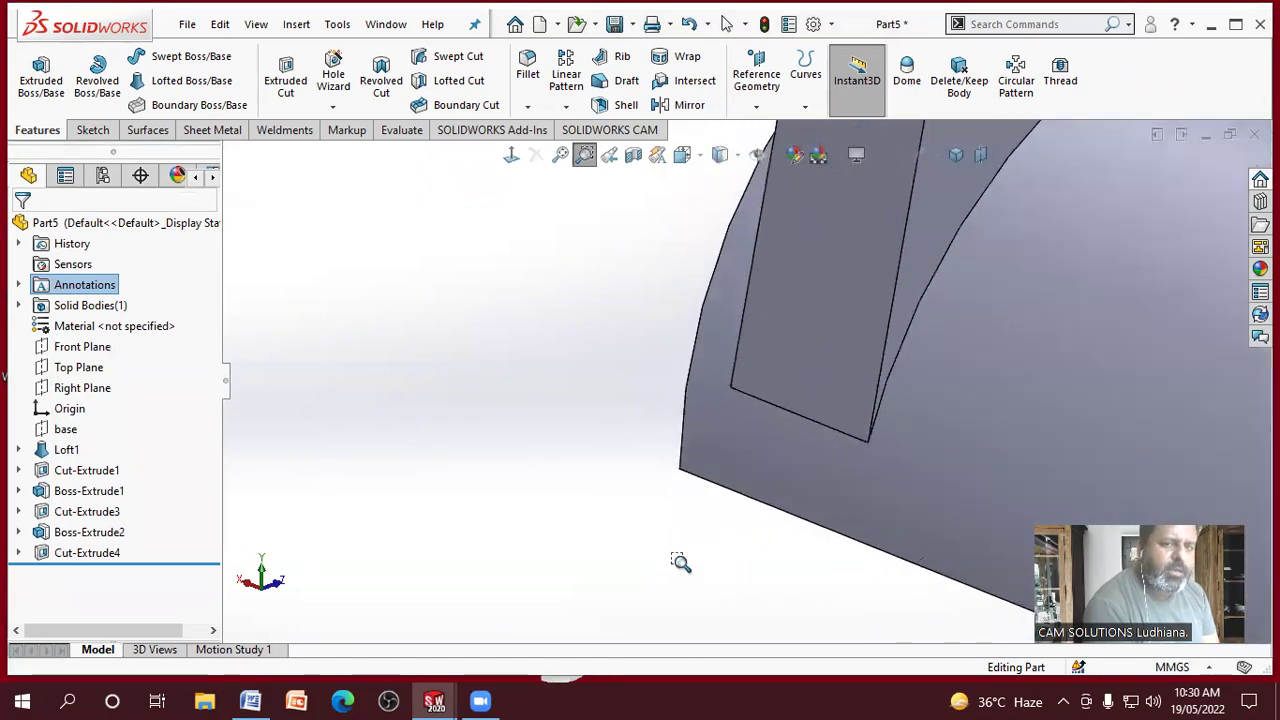
scroll(674, 429, "down", 2)
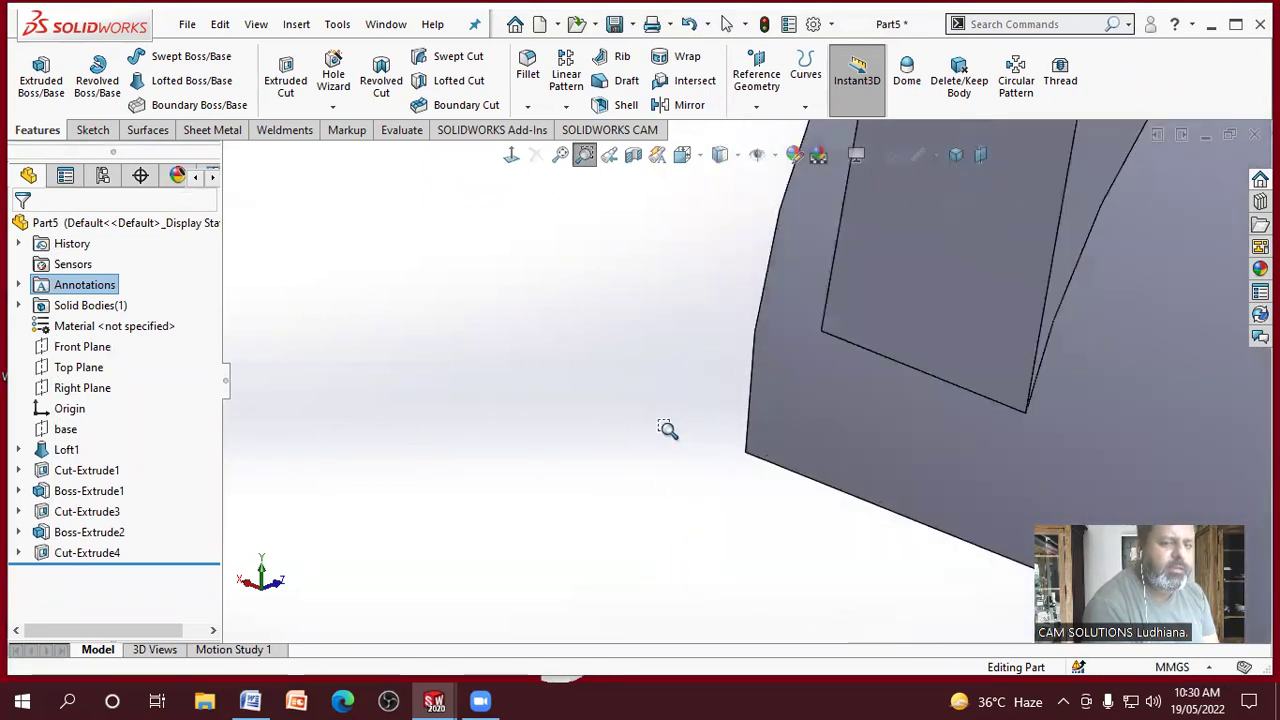
scroll(623, 480, "up", 10)
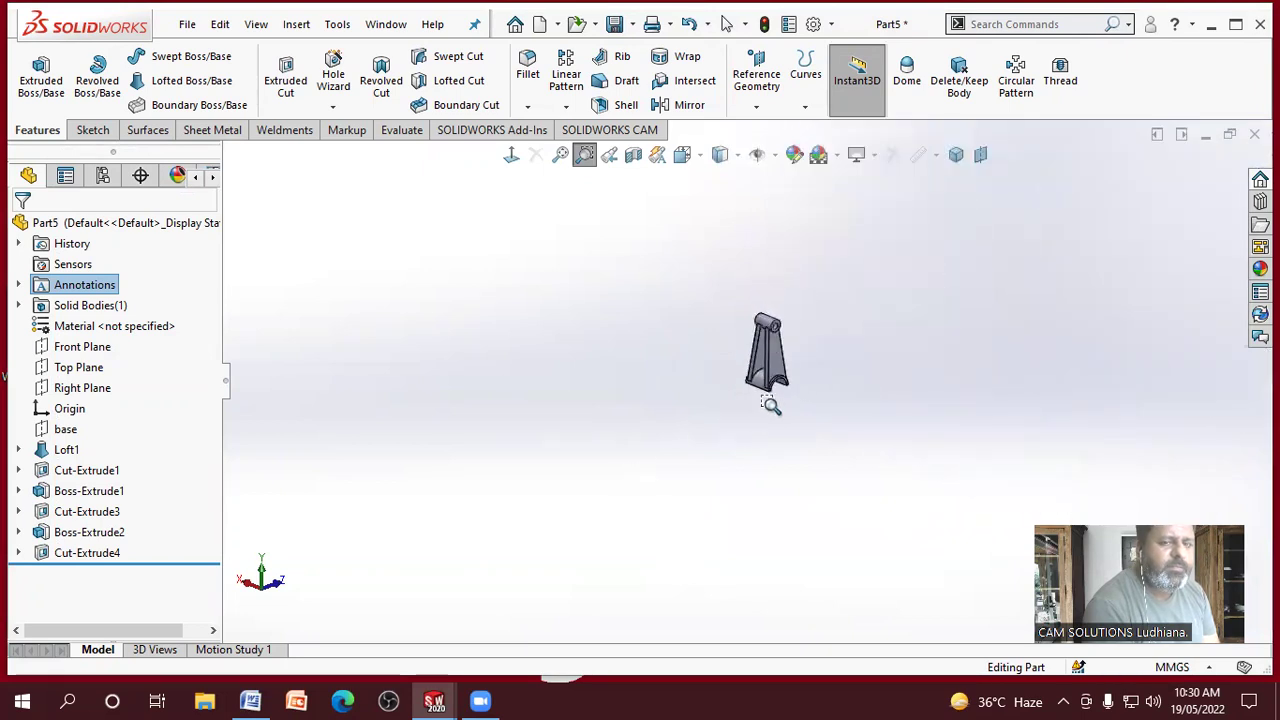
scroll(789, 306, "down", 5)
left_click_drag(567, 416, 637, 462)
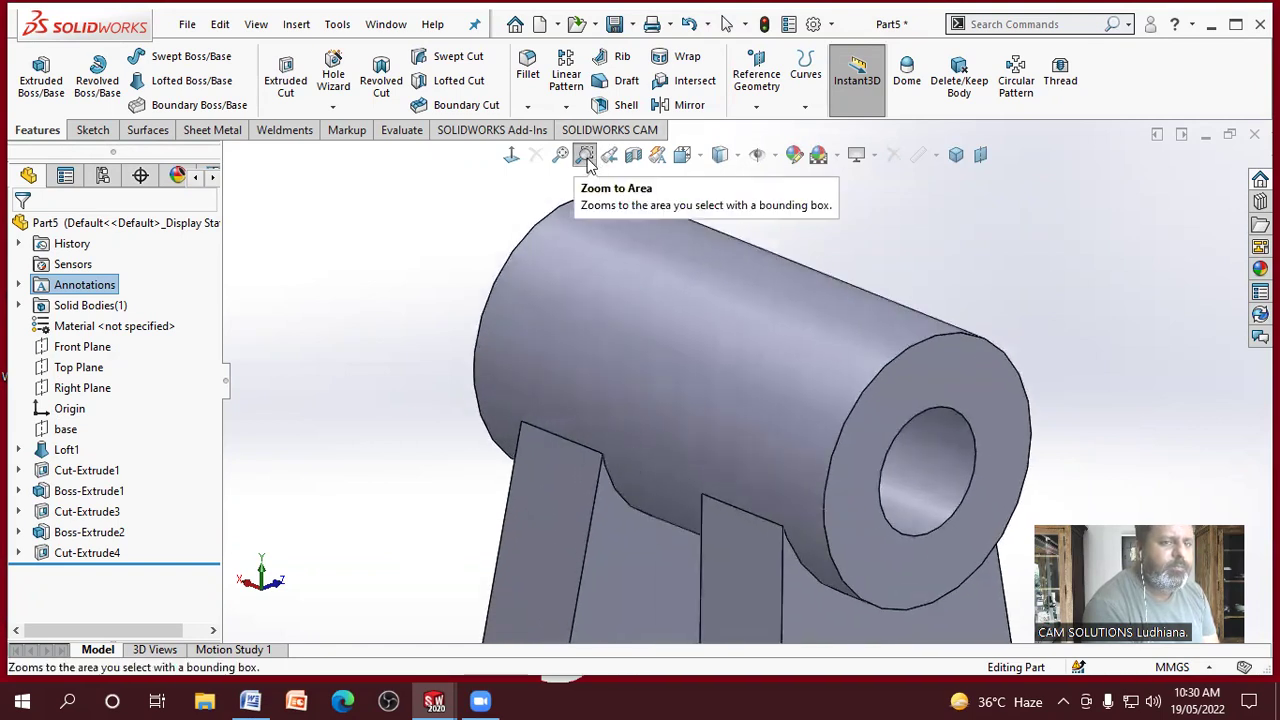
Step: Switch to the Word outline, extend item 6 to "Zoom fit/ zoom to area" and colour it red
left_click(250, 703)
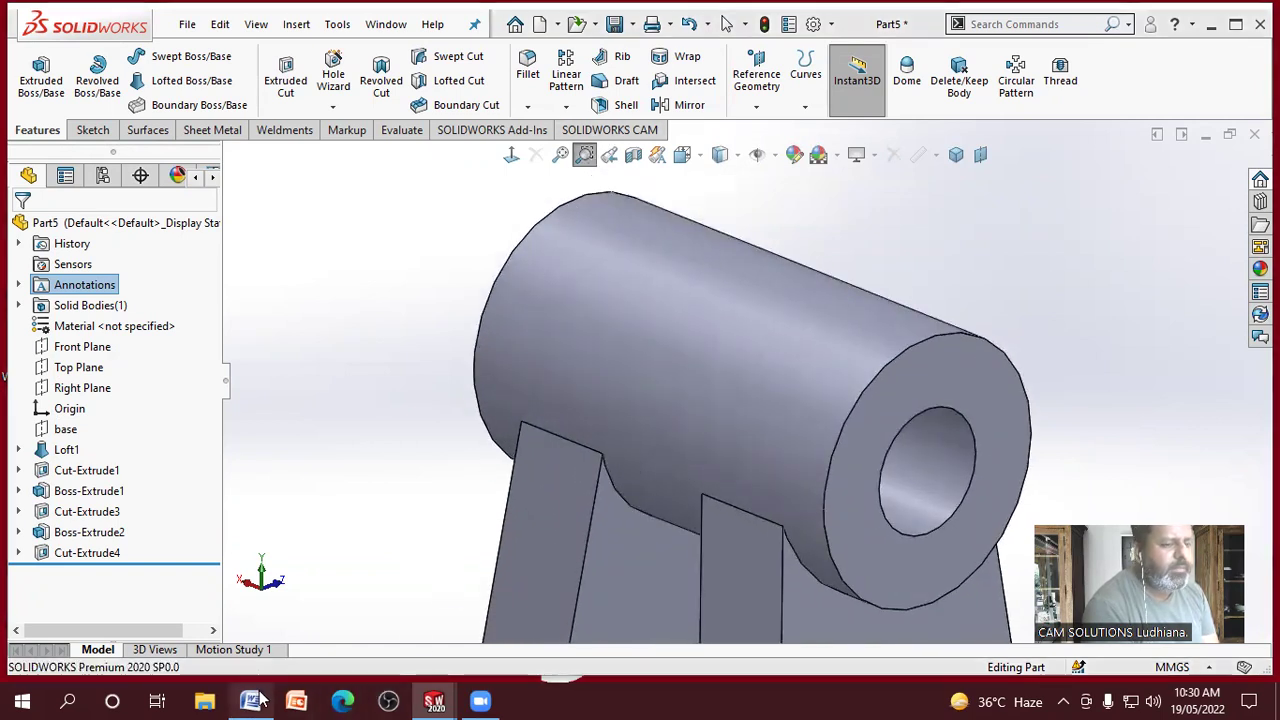
left_click_drag(424, 517, 522, 520)
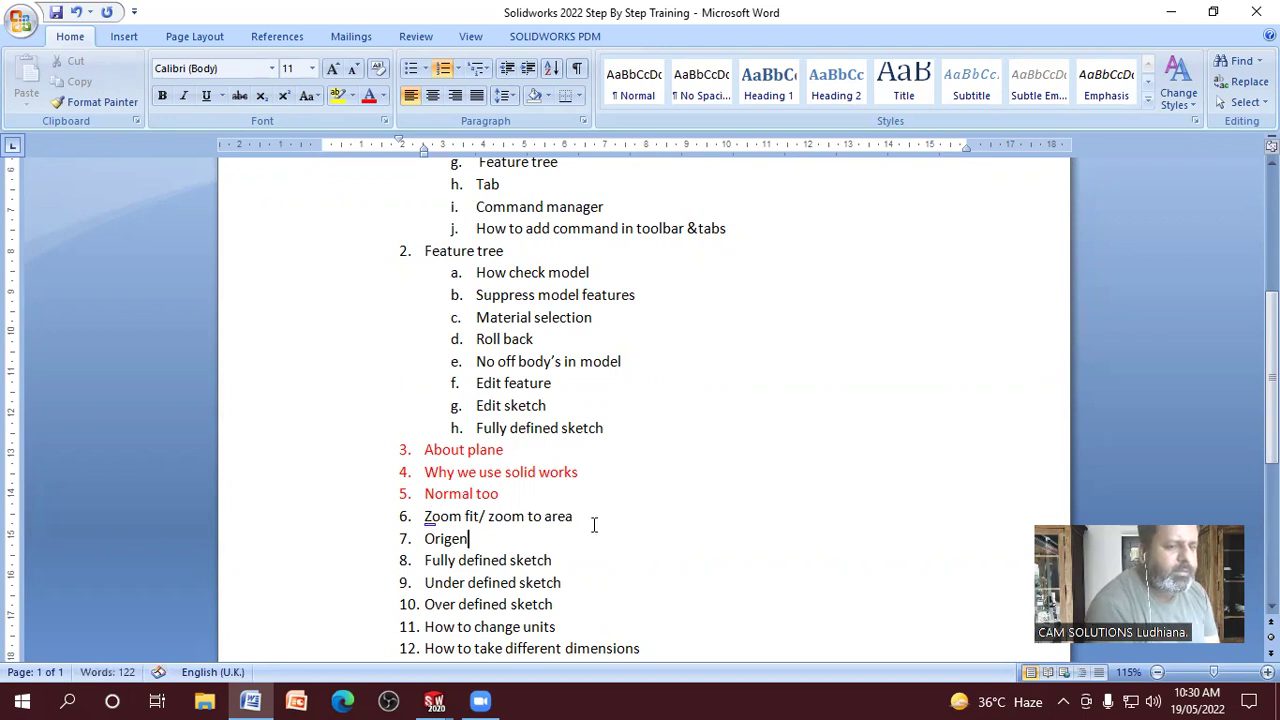
left_click_drag(577, 518, 444, 520)
left_click(367, 95)
left_click(729, 465)
Step: Select the "Origen" topic in the outline, return to SOLIDWORKS and highlight the bracket's origin to examine its location from several angles
scroll(718, 470, "down", 2)
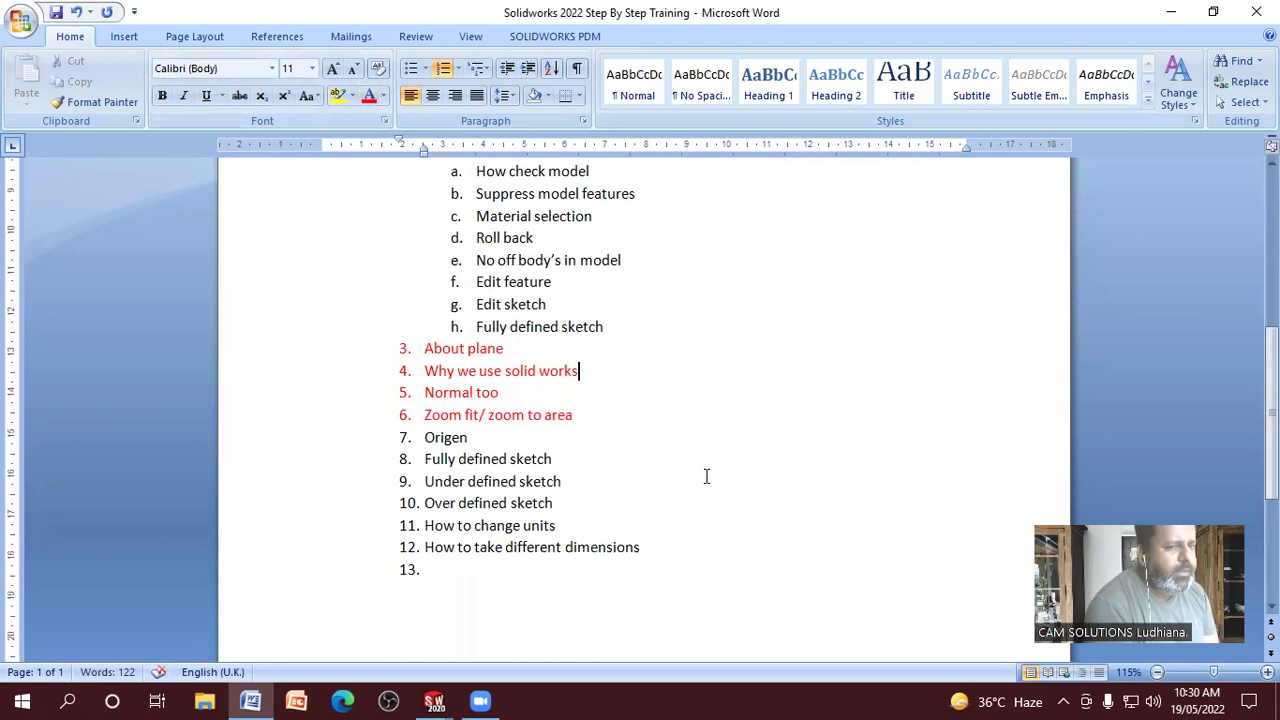
left_click_drag(474, 440, 406, 440)
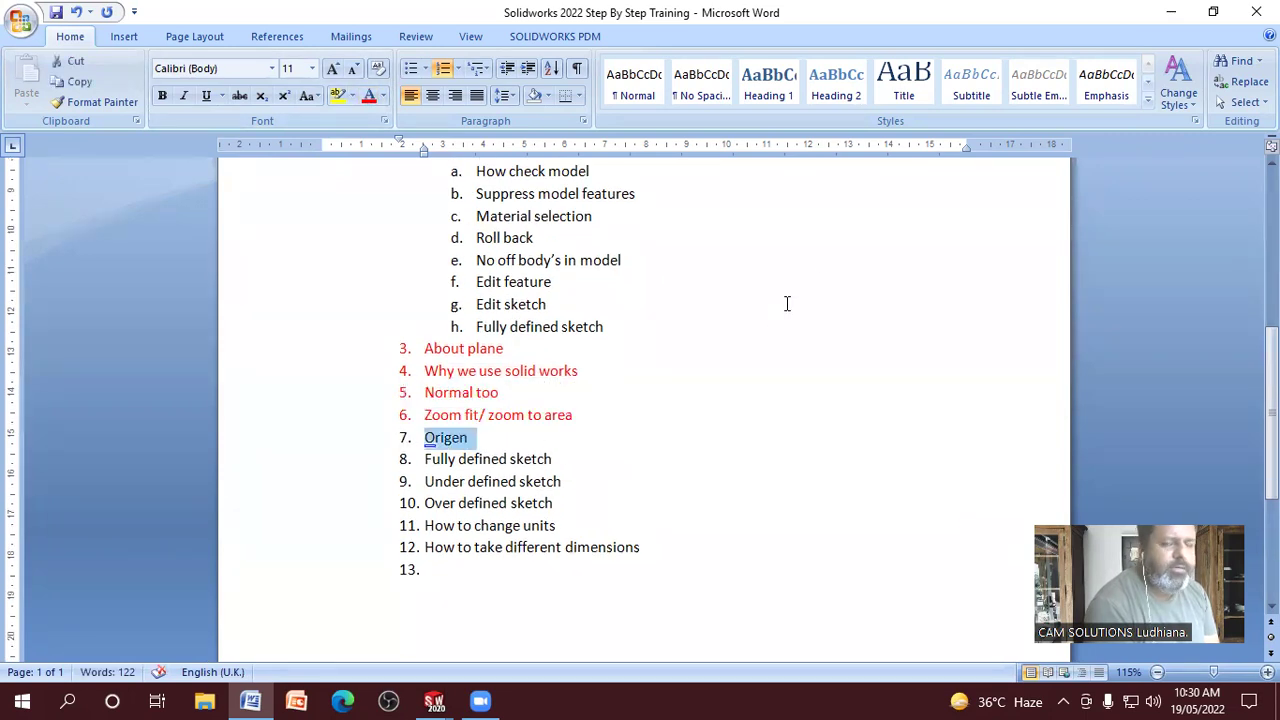
left_click(1171, 12)
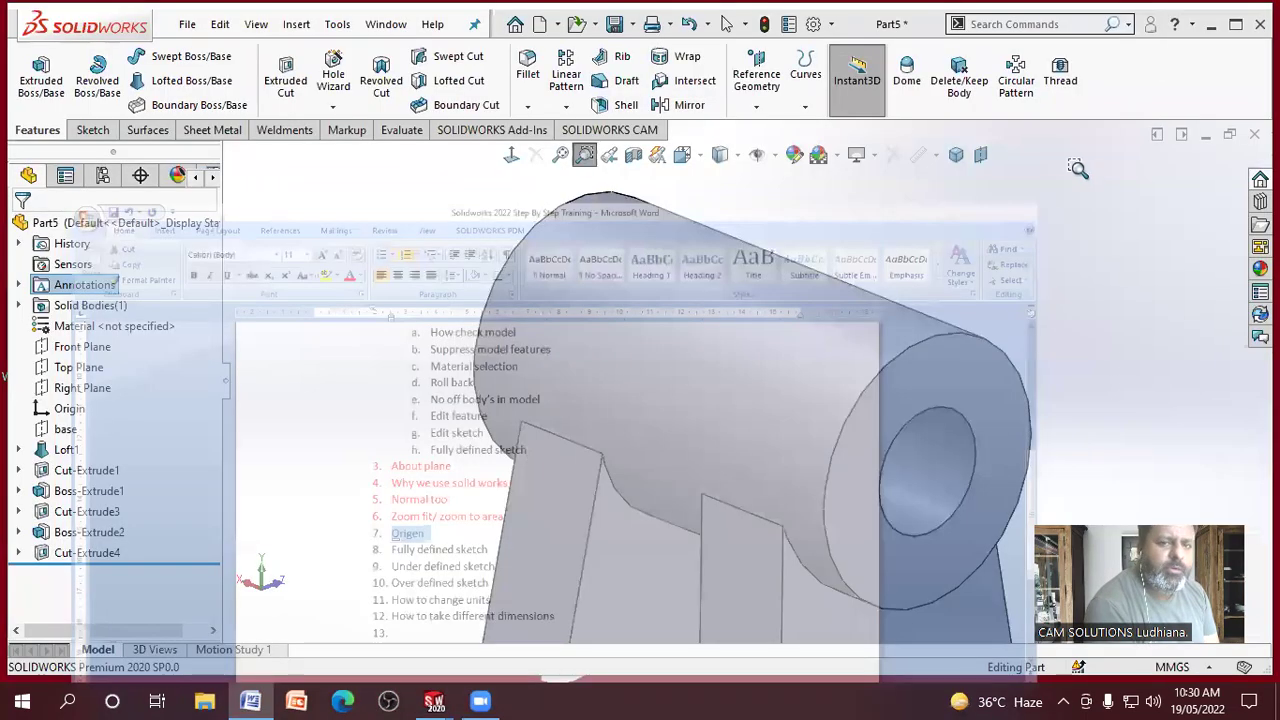
scroll(697, 297, "up", 10)
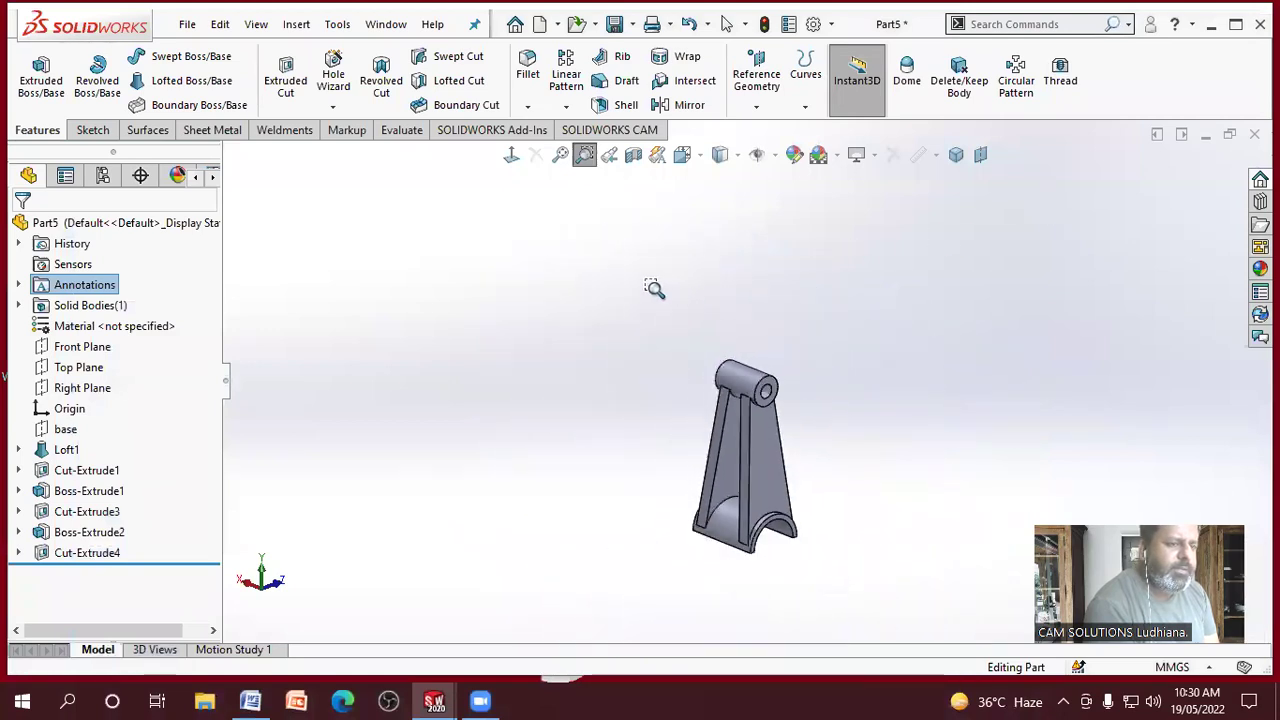
left_click(70, 409)
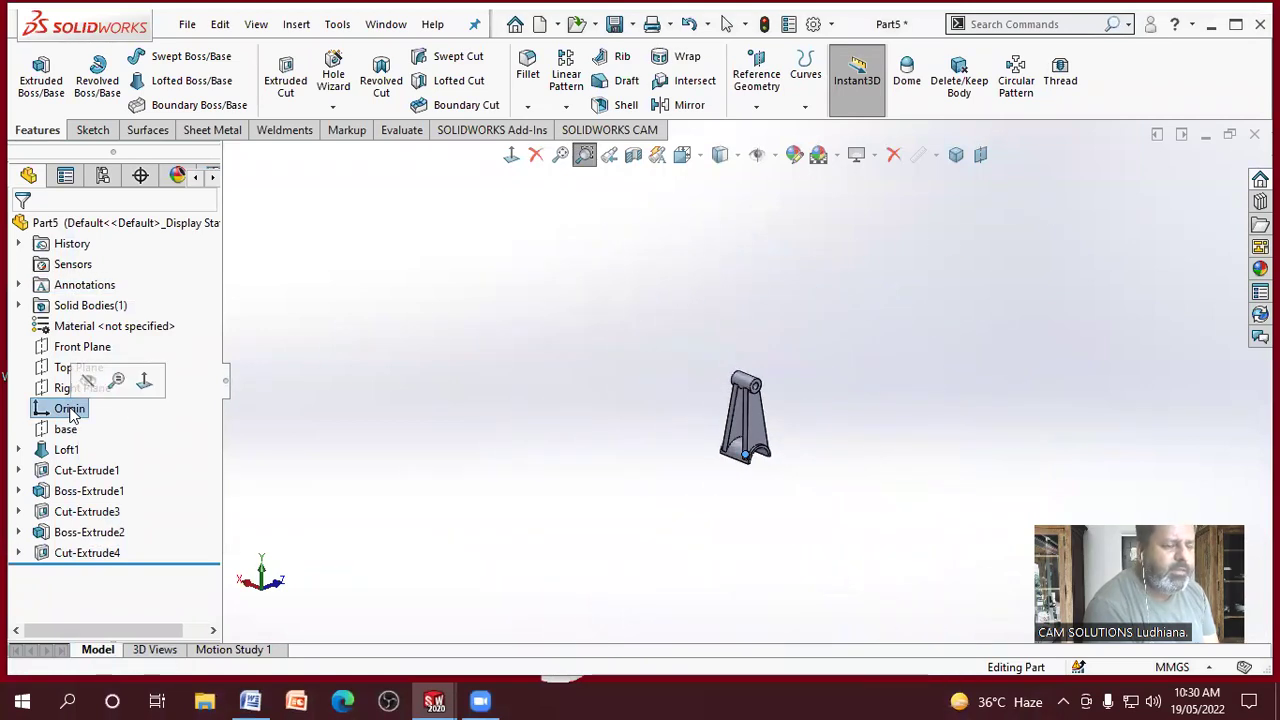
scroll(974, 443, "down", 8)
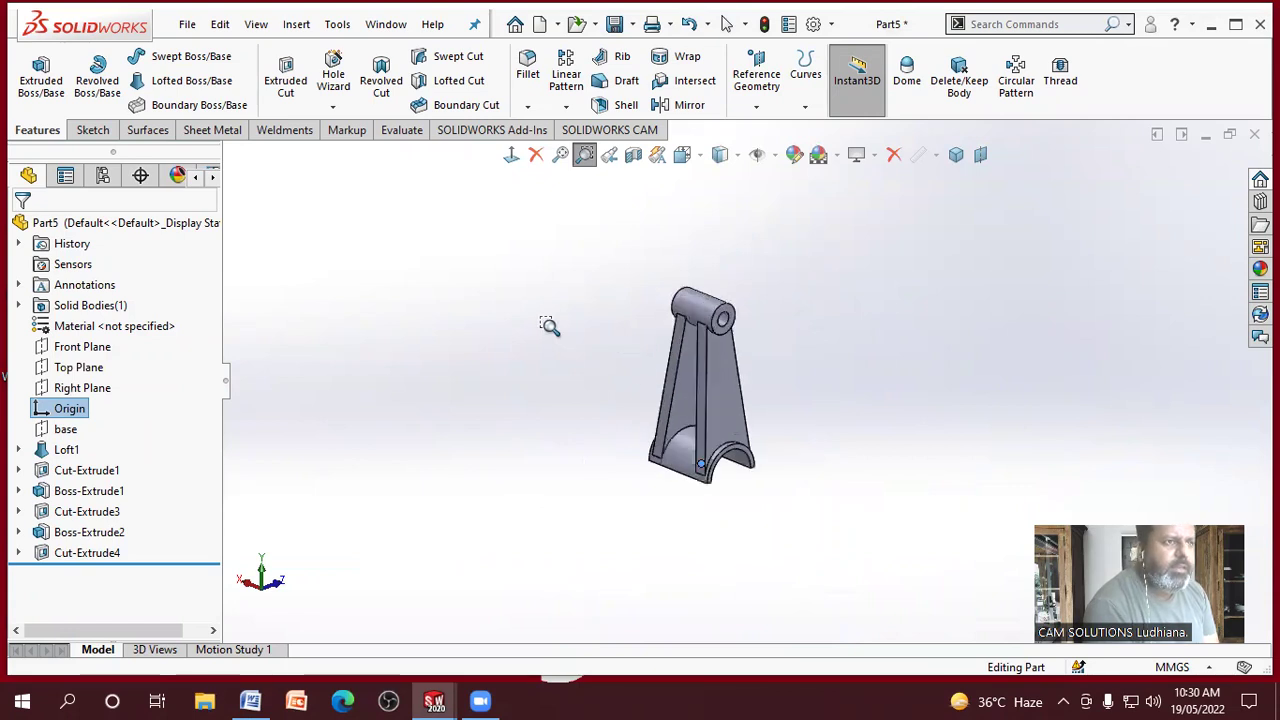
middle_click_drag(792, 429, 600, 336)
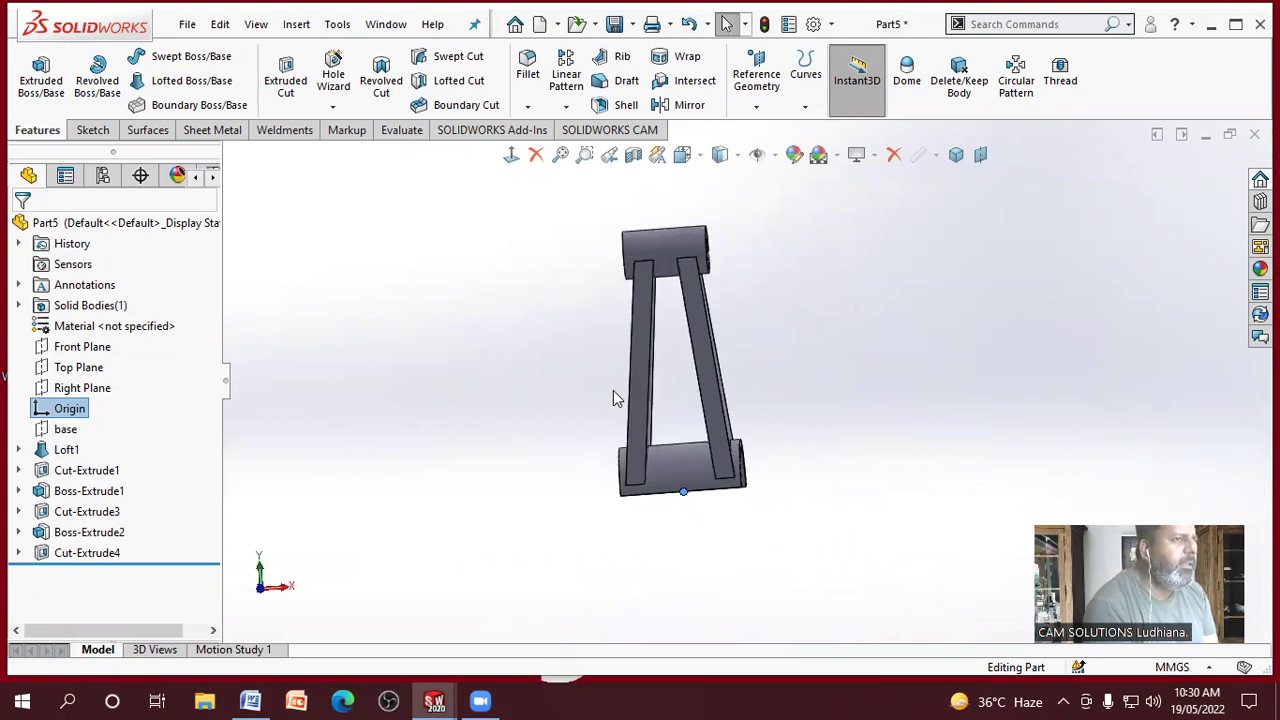
left_click(574, 392)
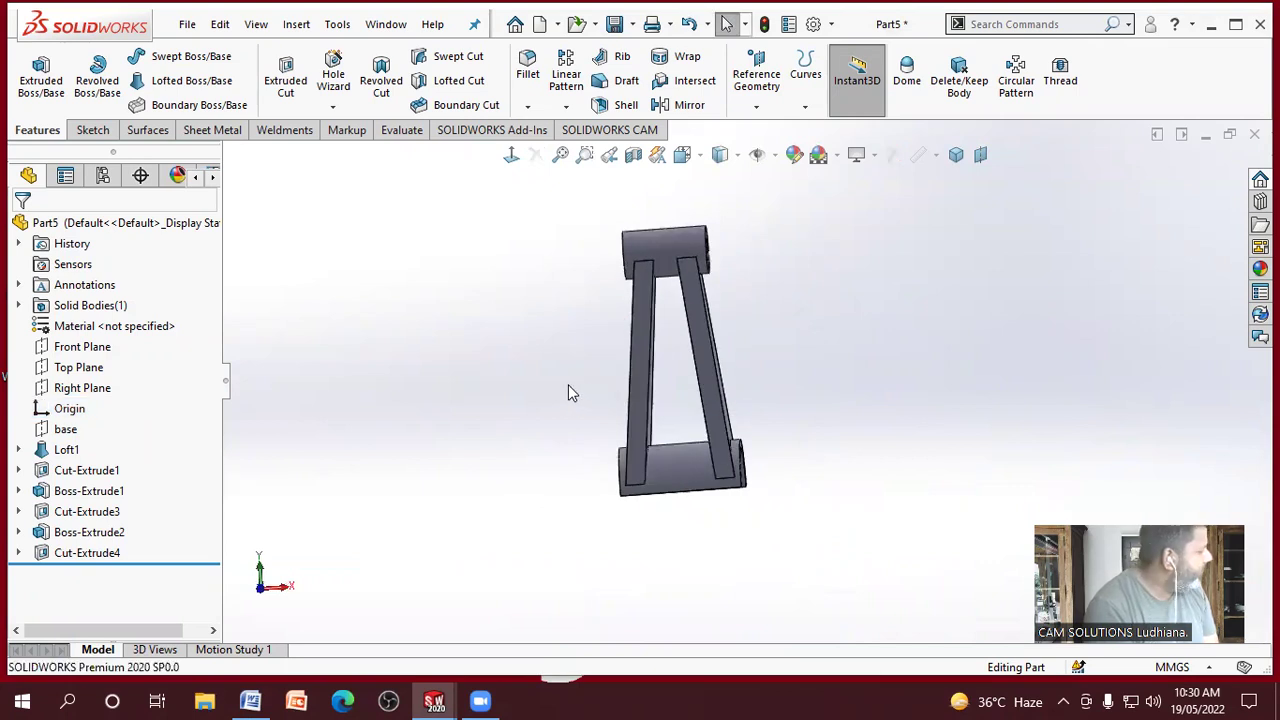
Step: Create a new part document and highlight its origin in the empty model
left_click(187, 24)
left_click(203, 49)
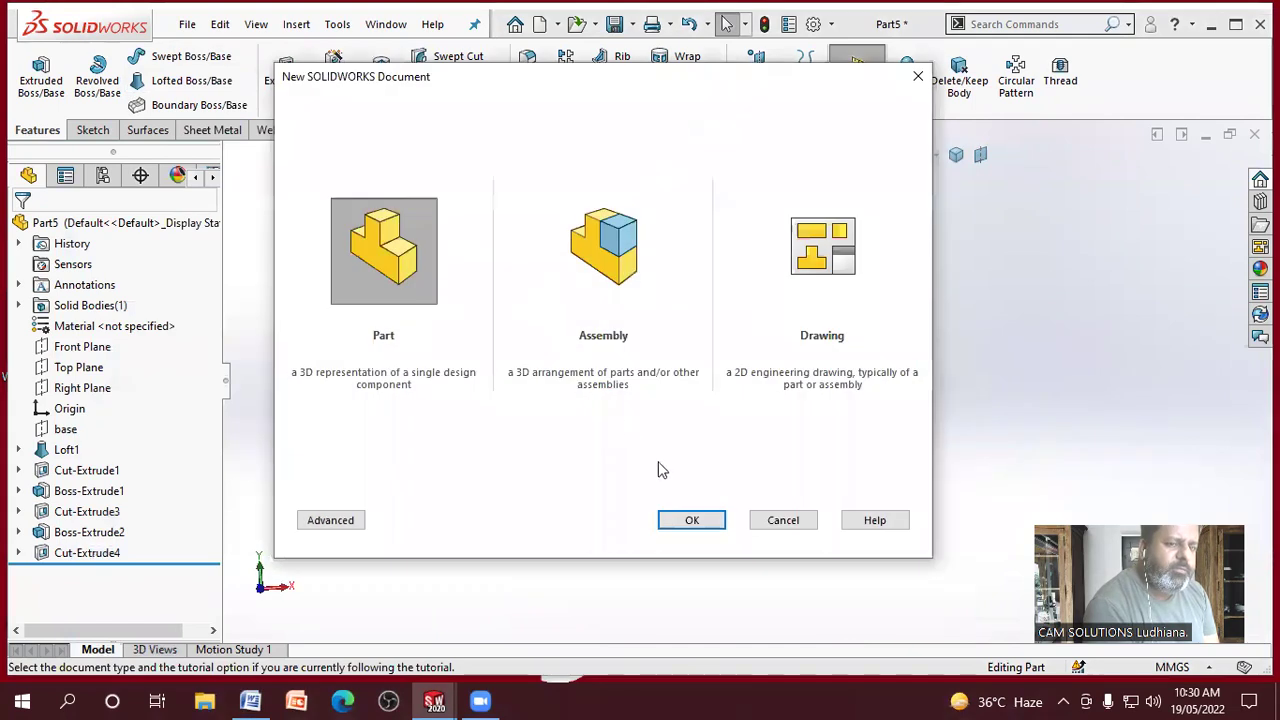
left_click(693, 520)
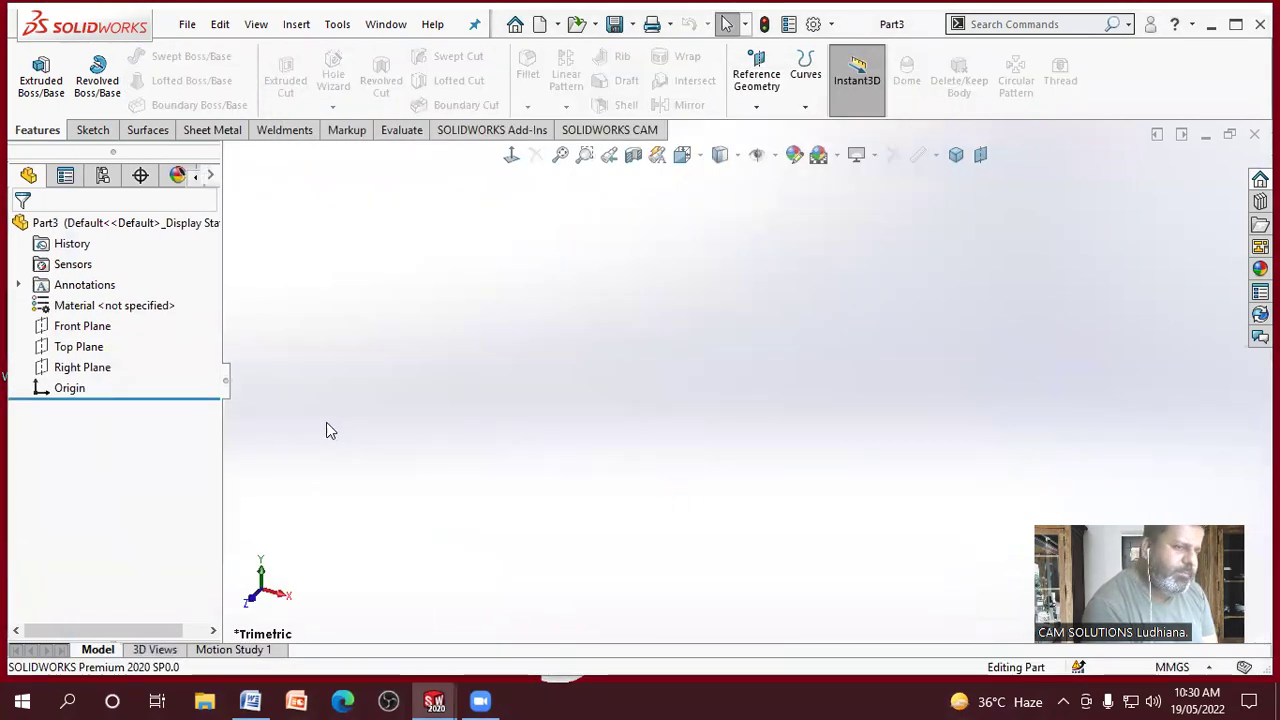
left_click(86, 390)
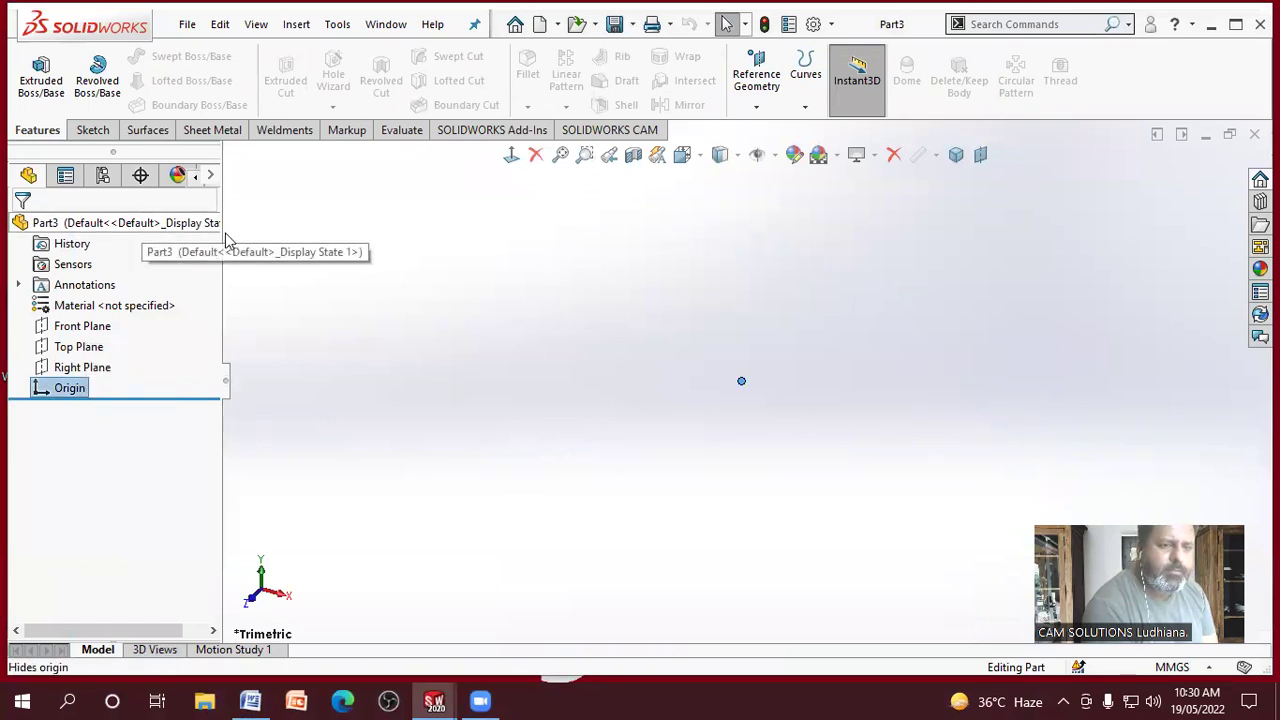
Step: Start a sketch on the Front Plane and orient the view normal to that plane
left_click(92, 130)
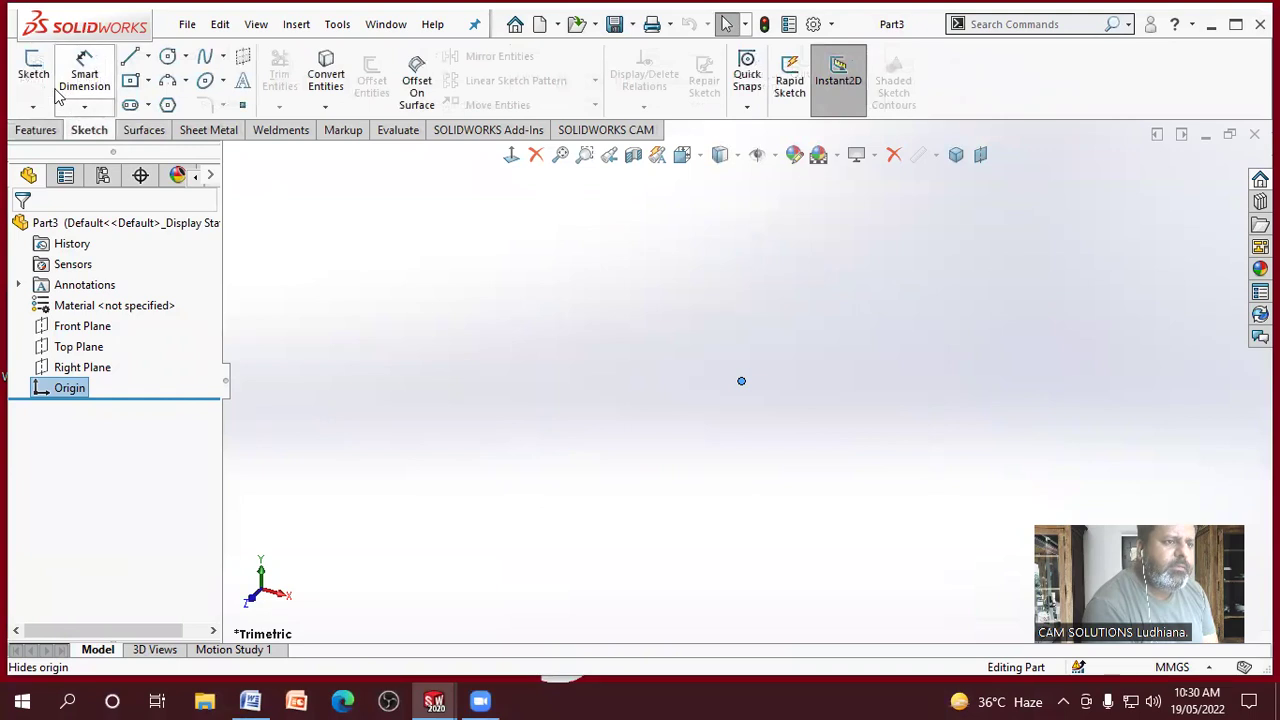
left_click(82, 326)
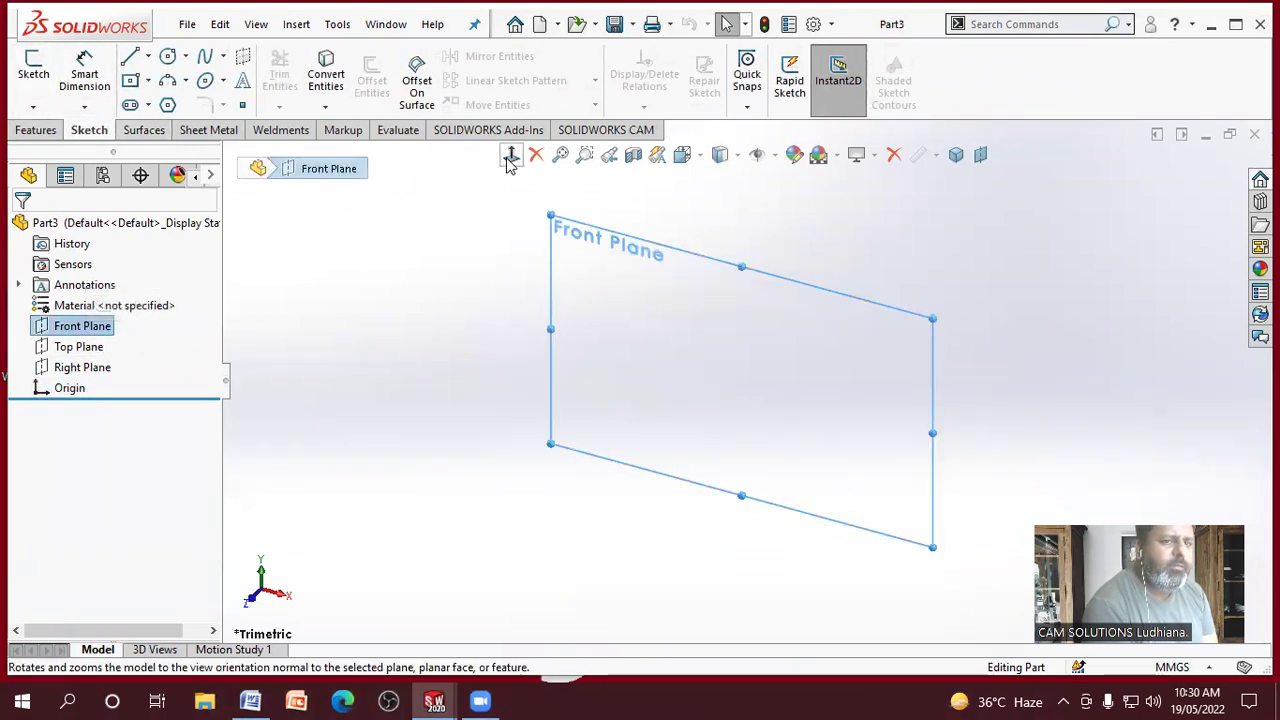
left_click(33, 72)
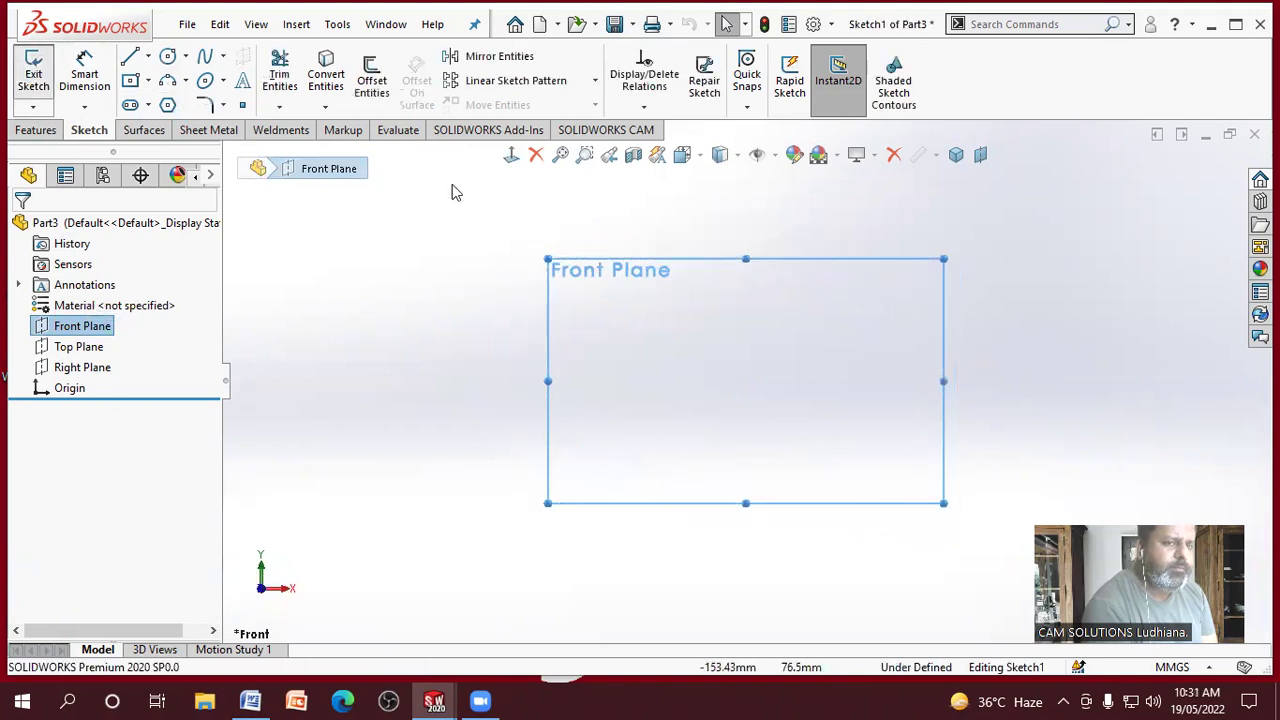
left_click(511, 158)
left_click(511, 155)
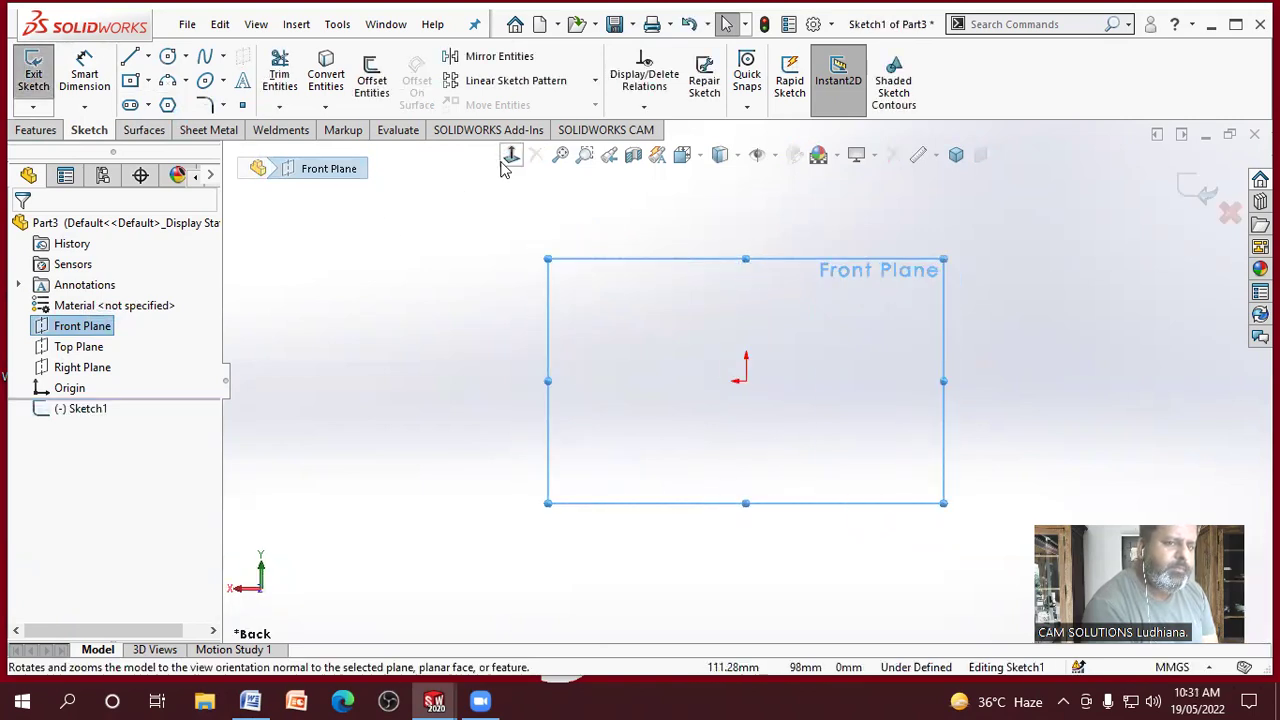
Step: Highlight the origin in the open sketch to examine where it lies, and clear the selection
left_click(328, 276)
left_click(90, 393)
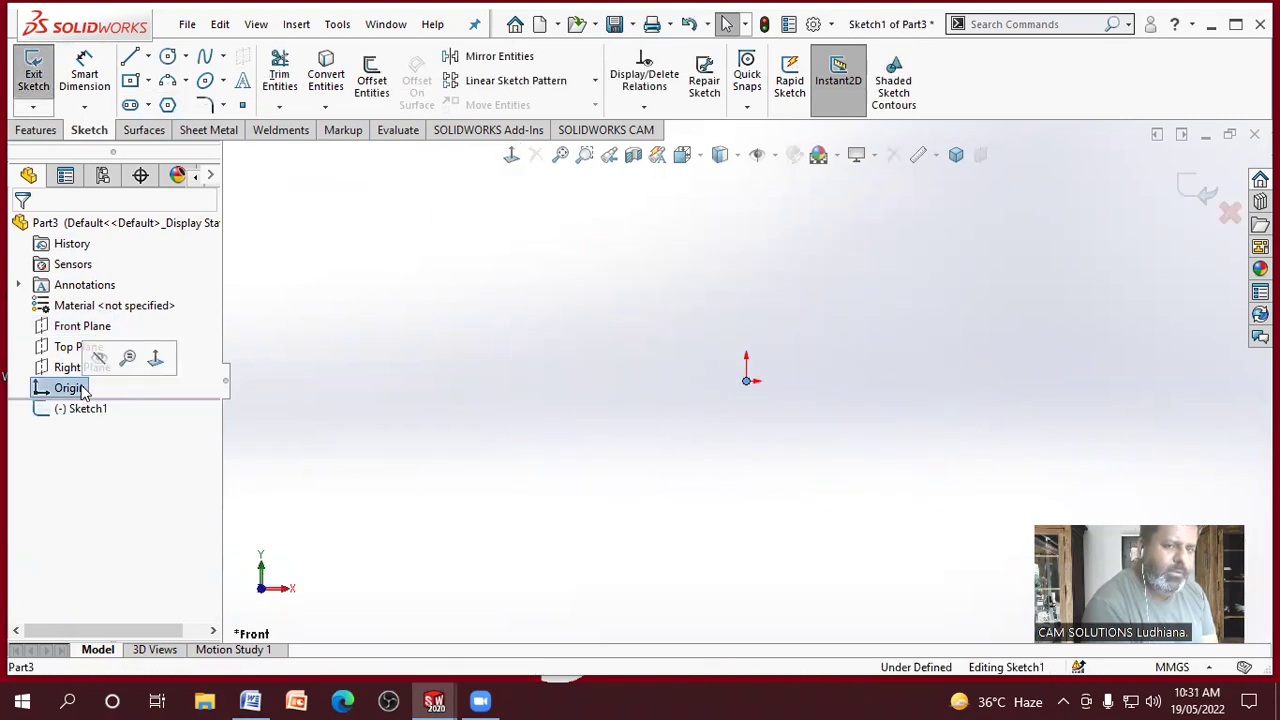
left_click(493, 401)
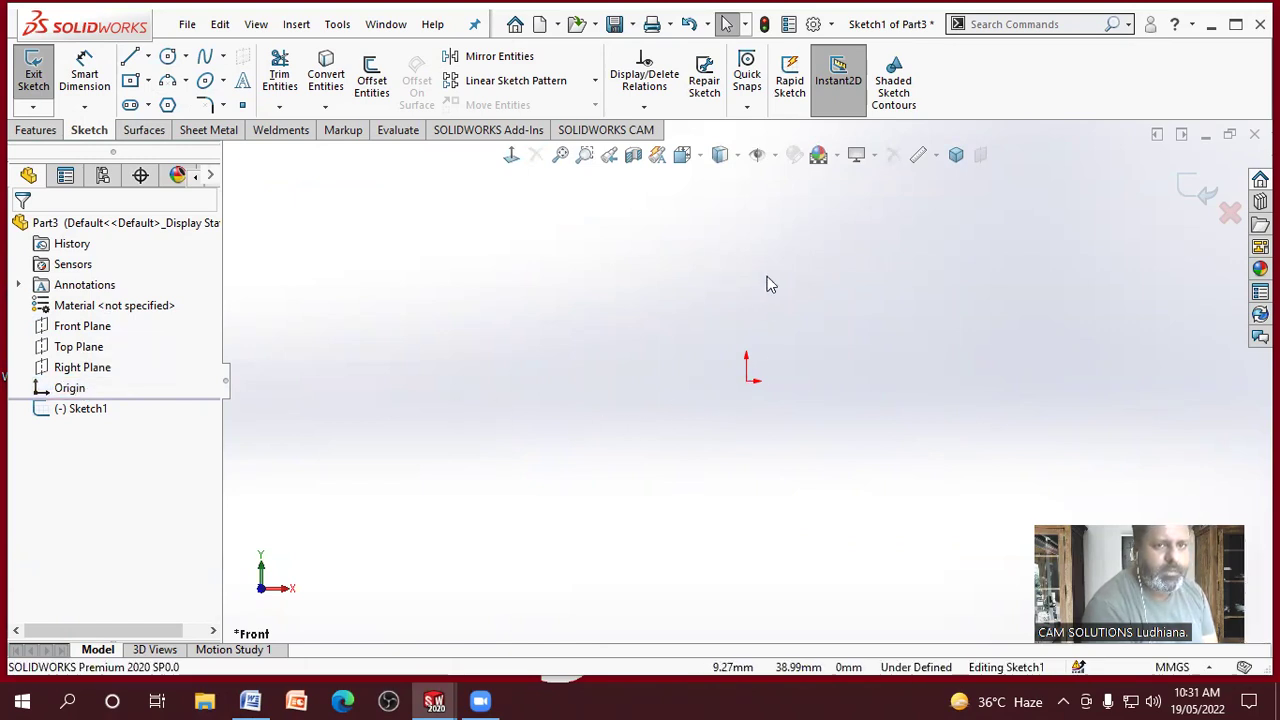
Step: Toggle the display of origins while the empty Front Plane sketch is open
left_click(775, 155)
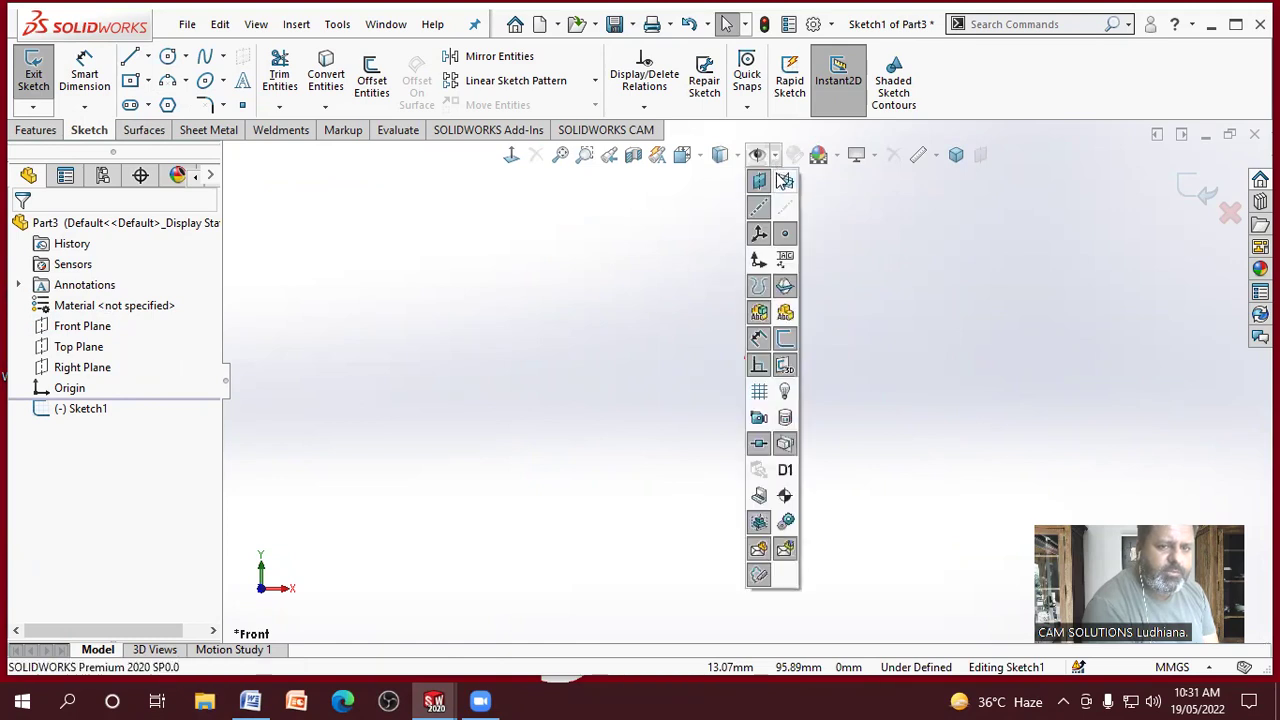
left_click(758, 259)
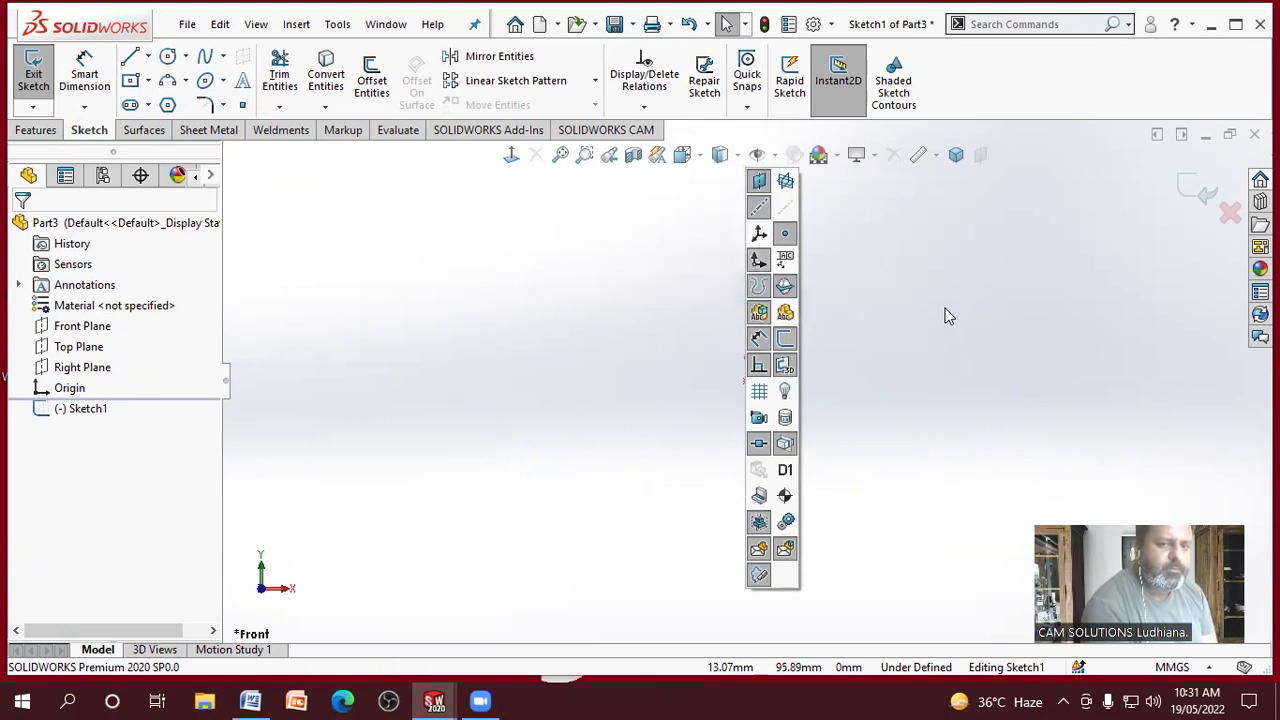
left_click(757, 154)
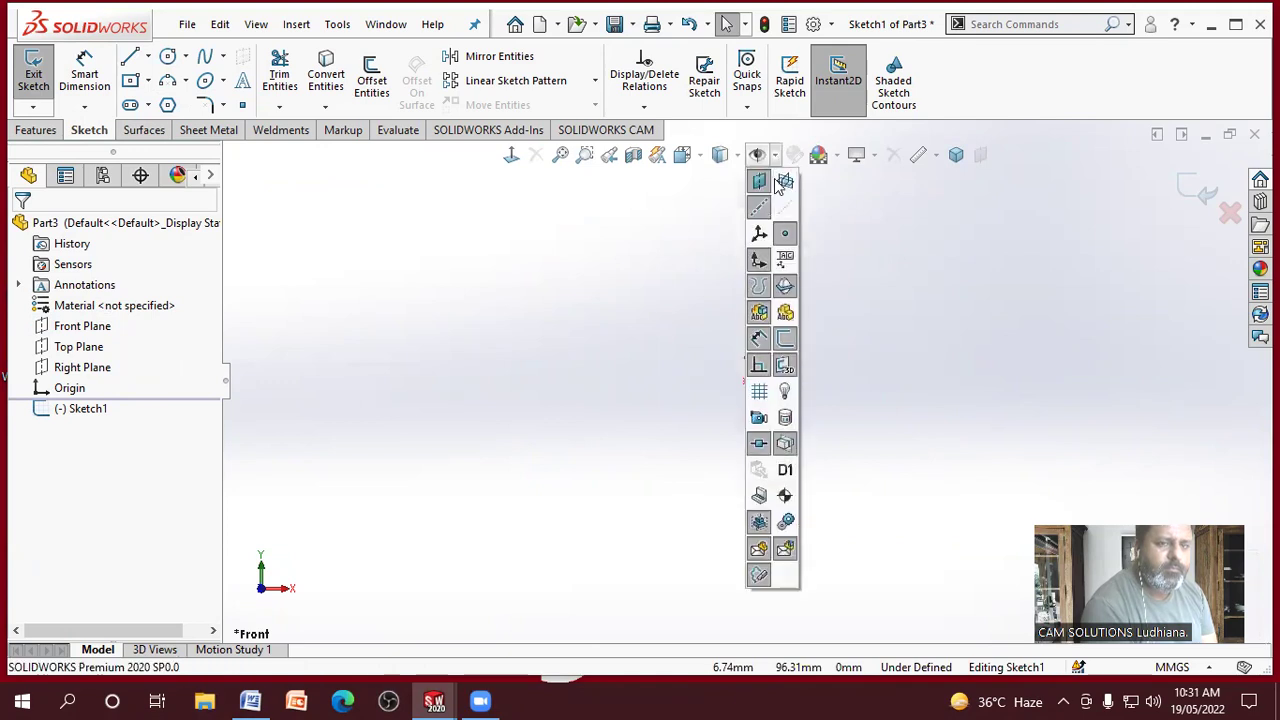
left_click(731, 406)
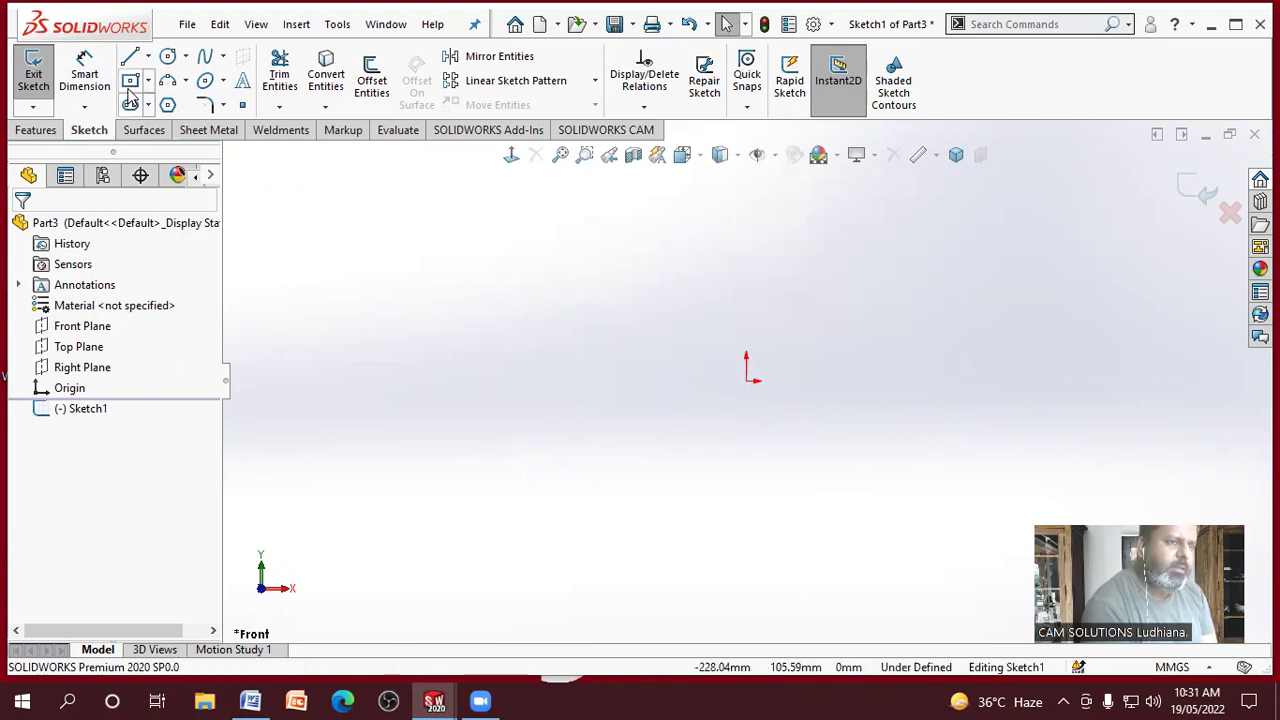
Step: Sketch a circle about 40 mm in diameter, above and to the right of the origin
left_click(148, 57)
left_click(167, 56)
left_click_drag(849, 295, 858, 338)
Step: Dimension the horizontal and vertical distances from the origin to the circle's centre, accepting the drawn values
left_click(104, 102)
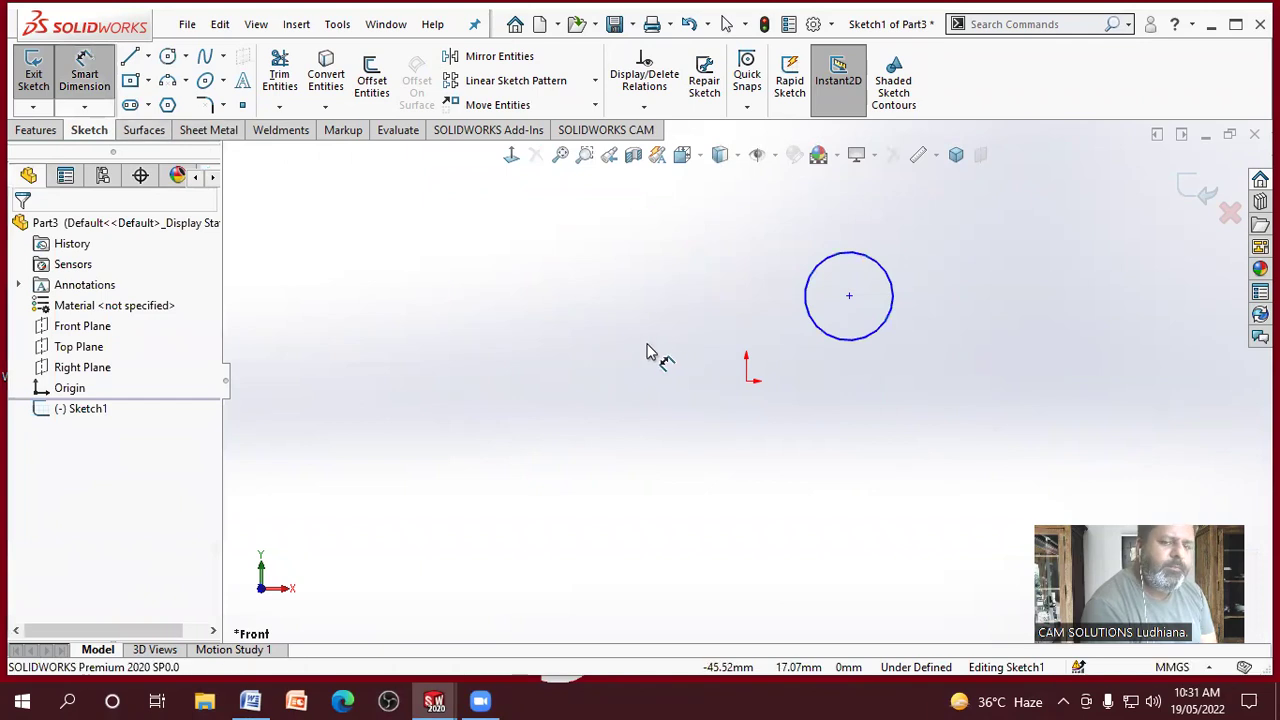
left_click(747, 380)
left_click(849, 297)
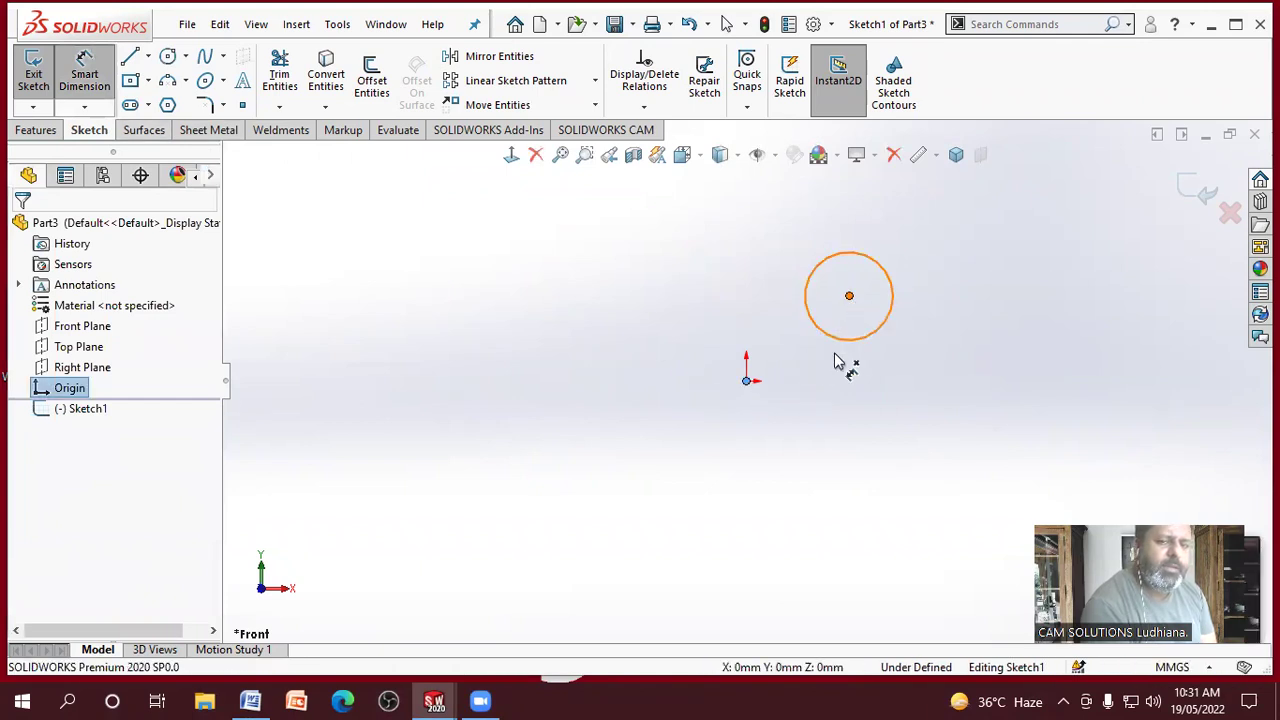
left_click(808, 420)
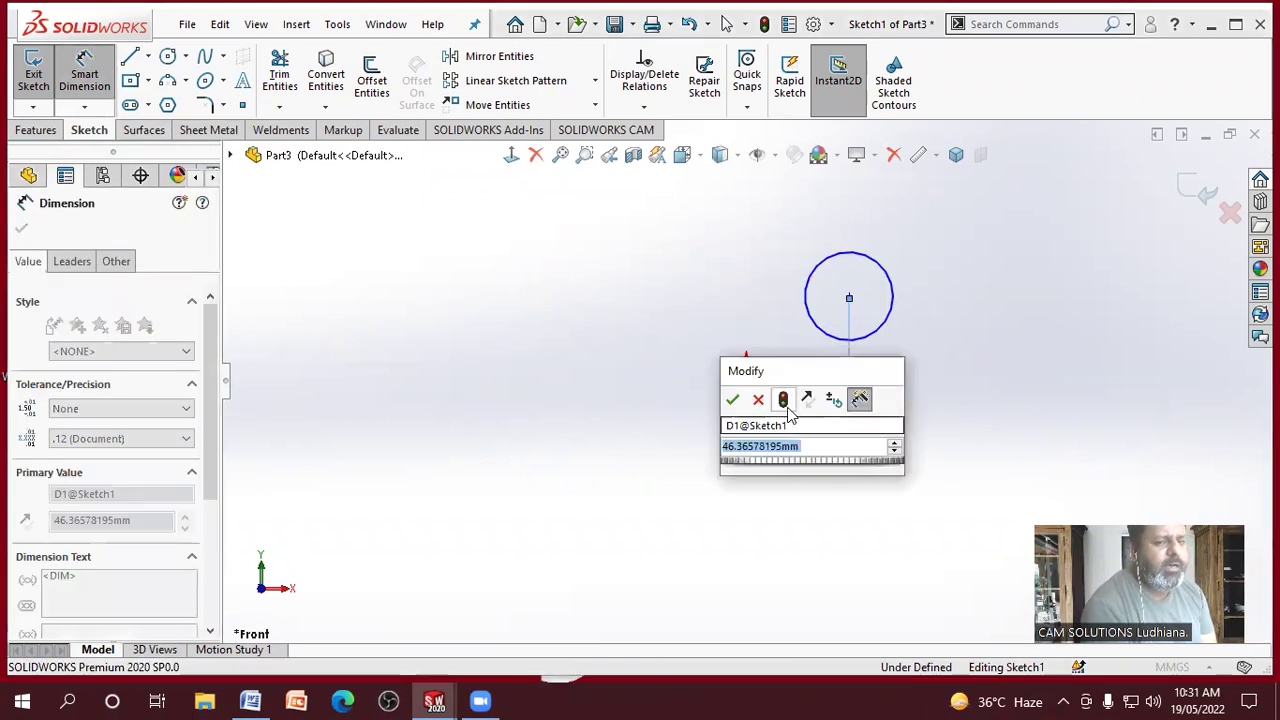
left_click(733, 402)
left_click(668, 486)
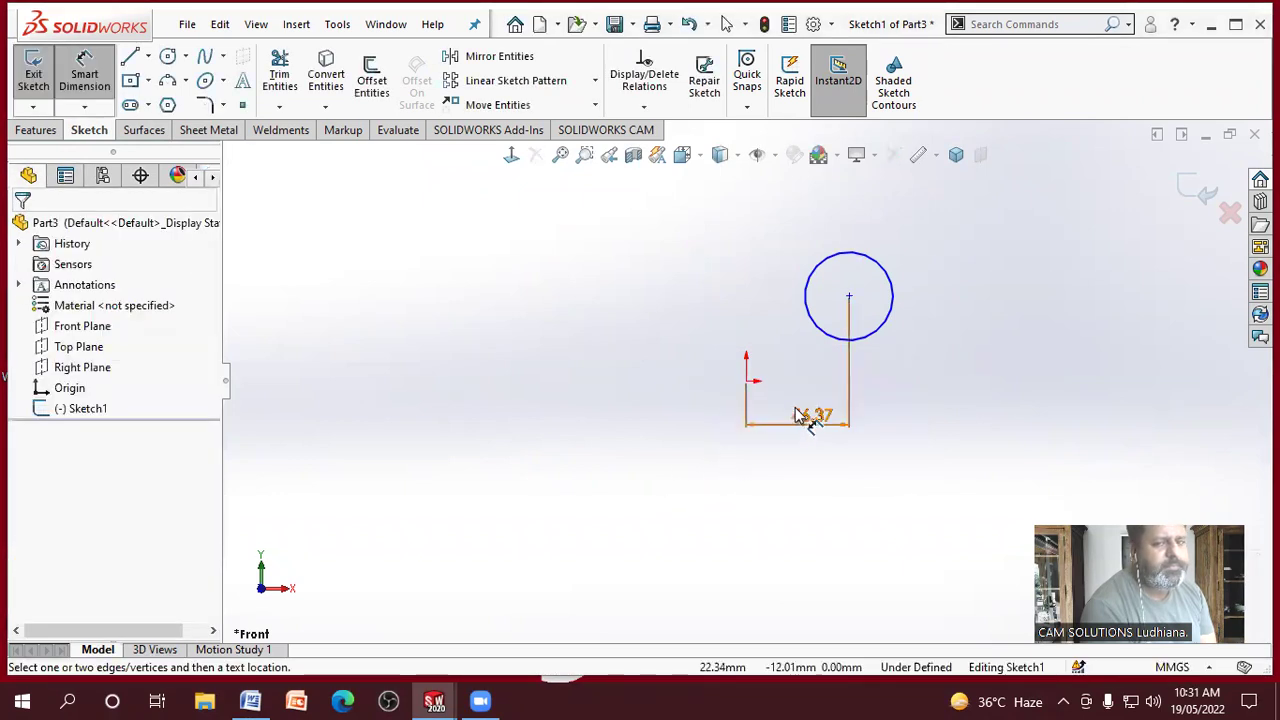
left_click(747, 381)
left_click(849, 297)
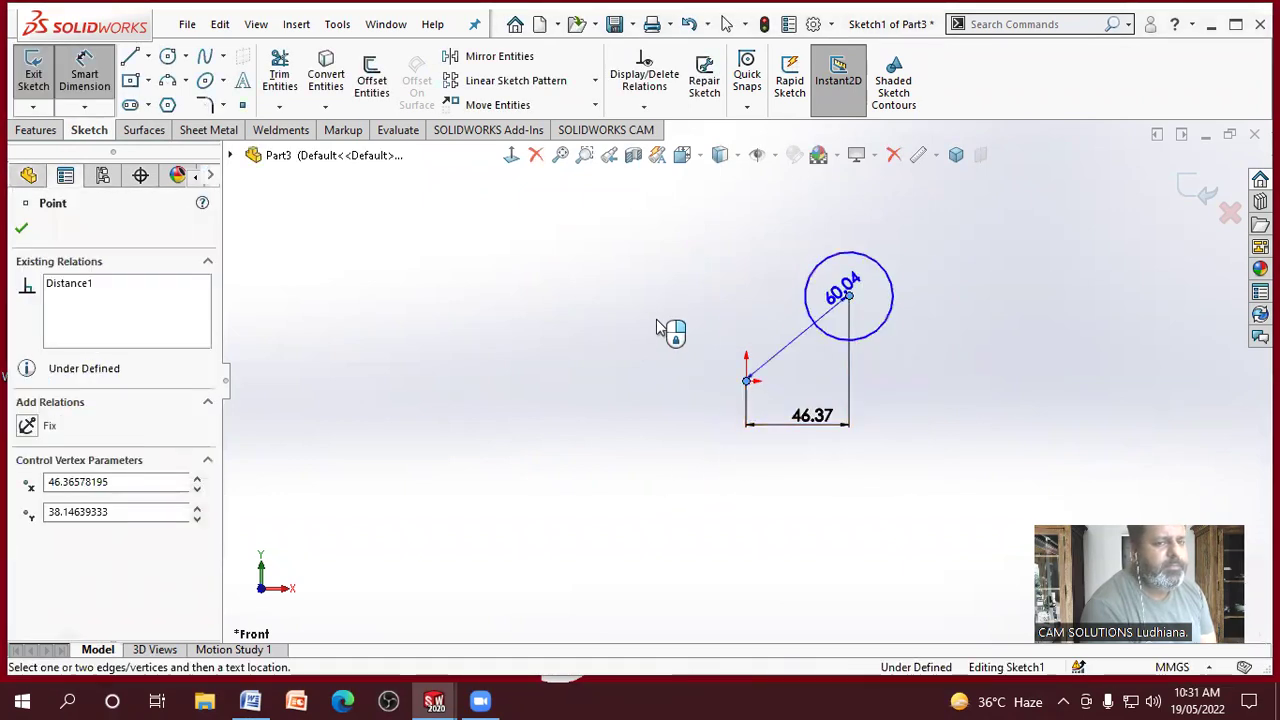
left_click(630, 328)
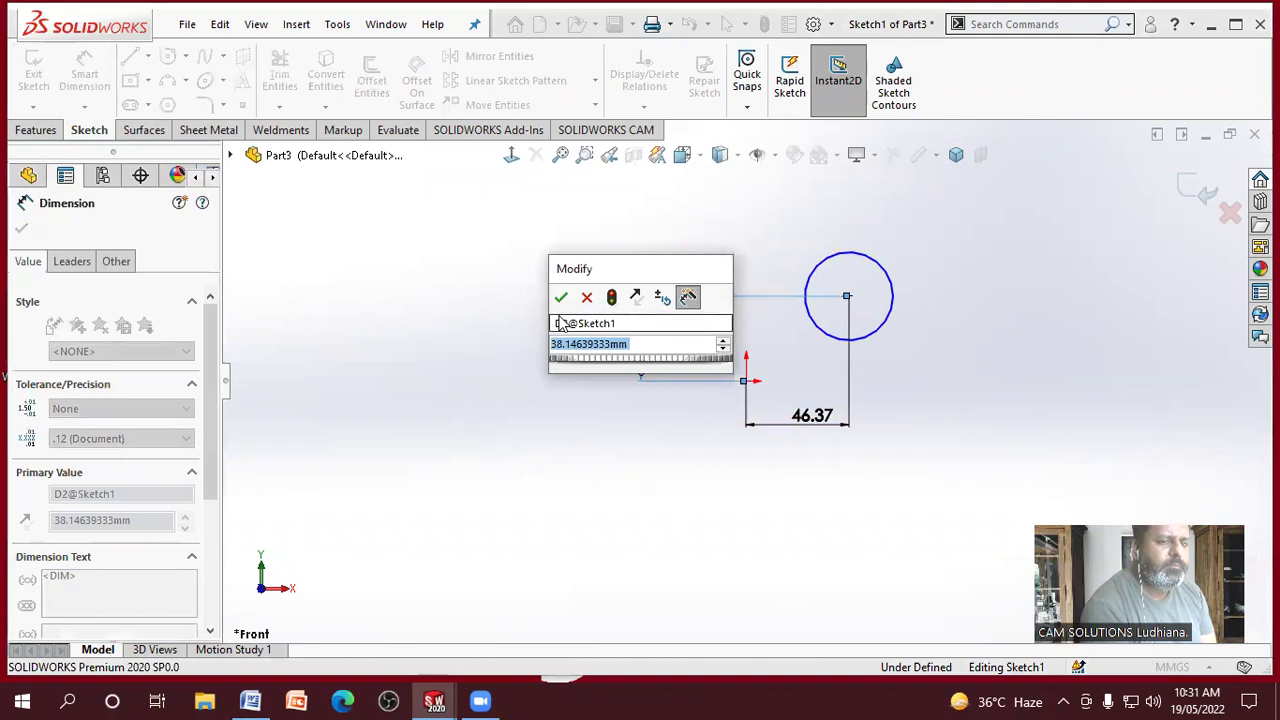
key("Return")
Step: Dimension the circle's diameter at its drawn size and exit the sketch
left_click(882, 278)
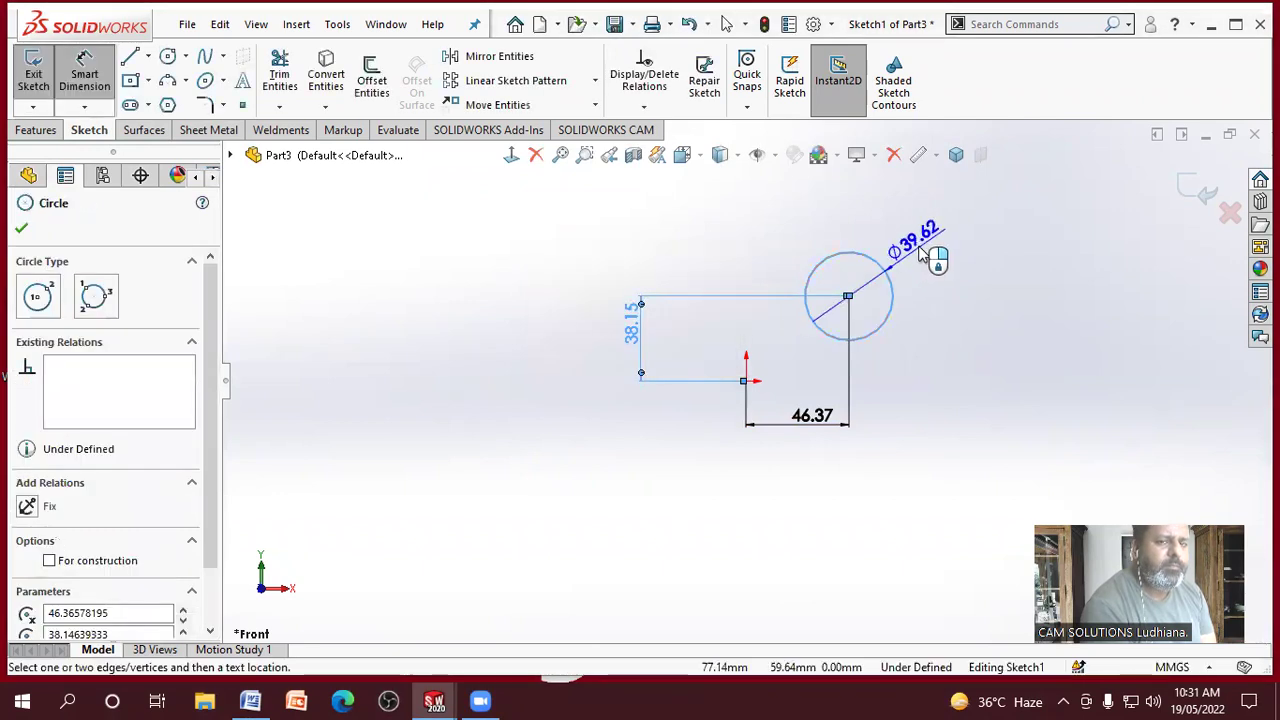
left_click(815, 241)
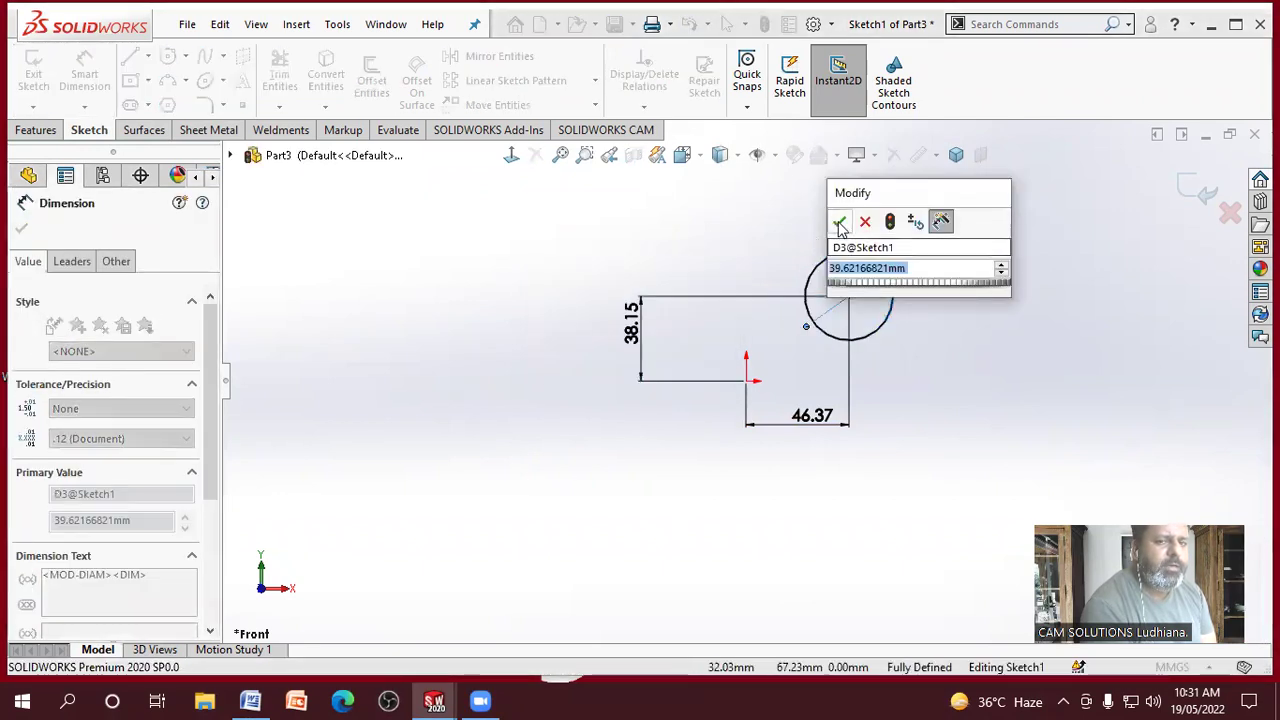
key("Return")
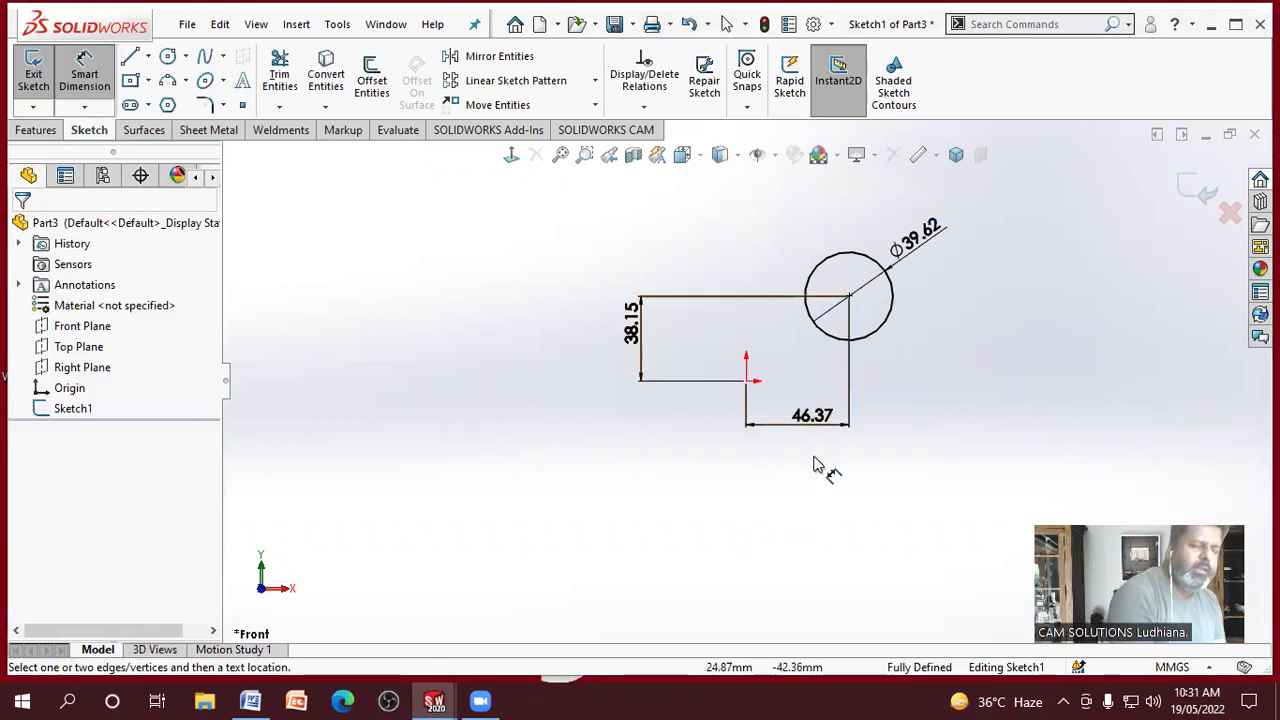
right_click(767, 270)
left_click(812, 328)
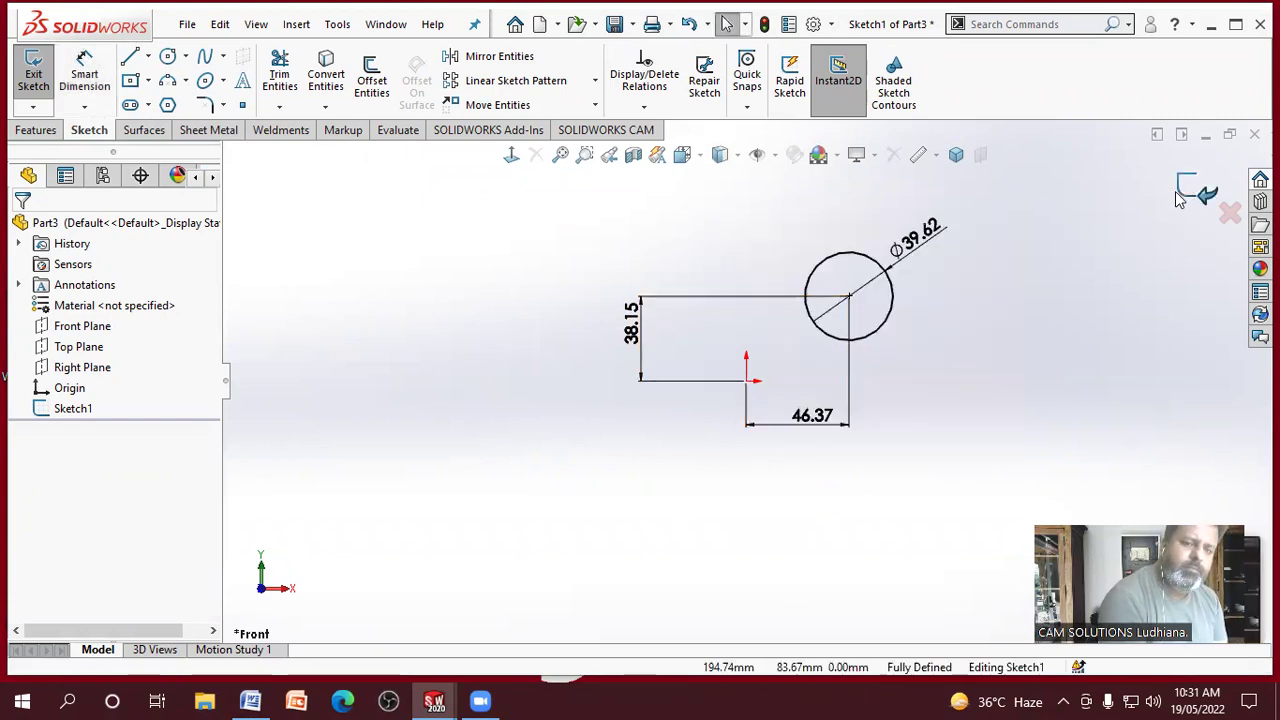
left_click(1182, 195)
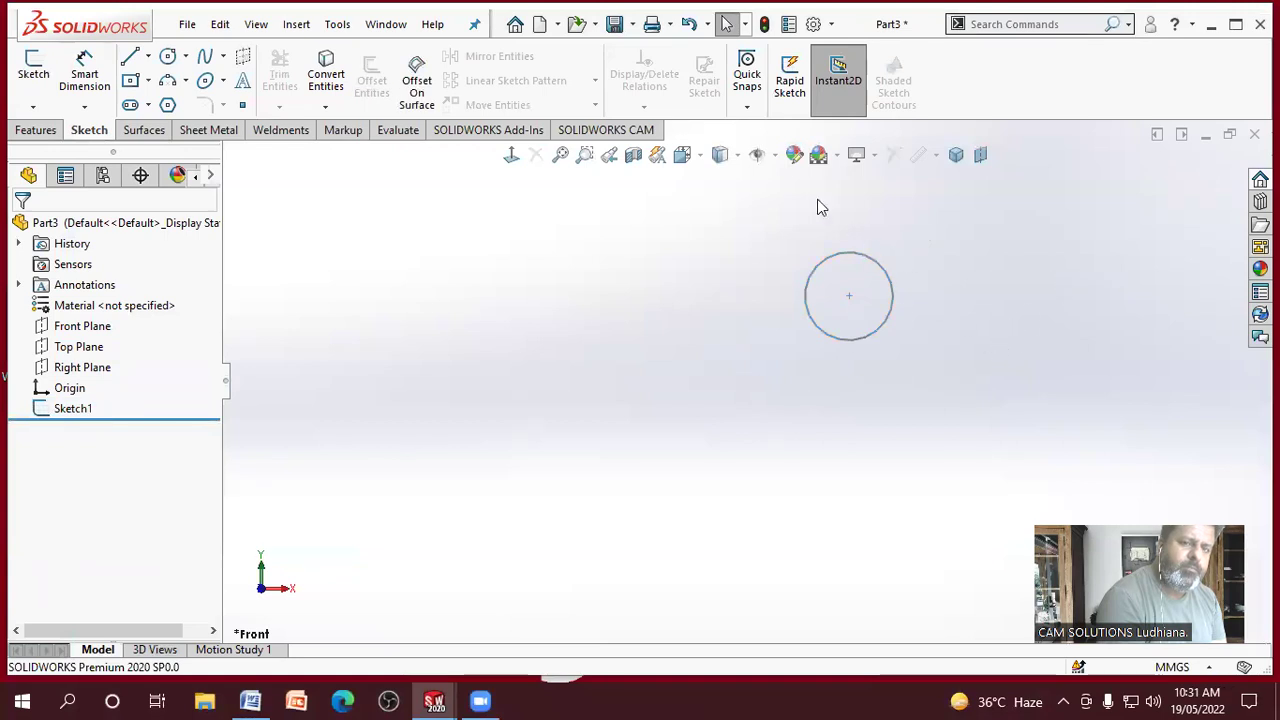
Step: Show the part's origin next to the circle, hide it, and show it again, comparing the model from tilted views
left_click(758, 154)
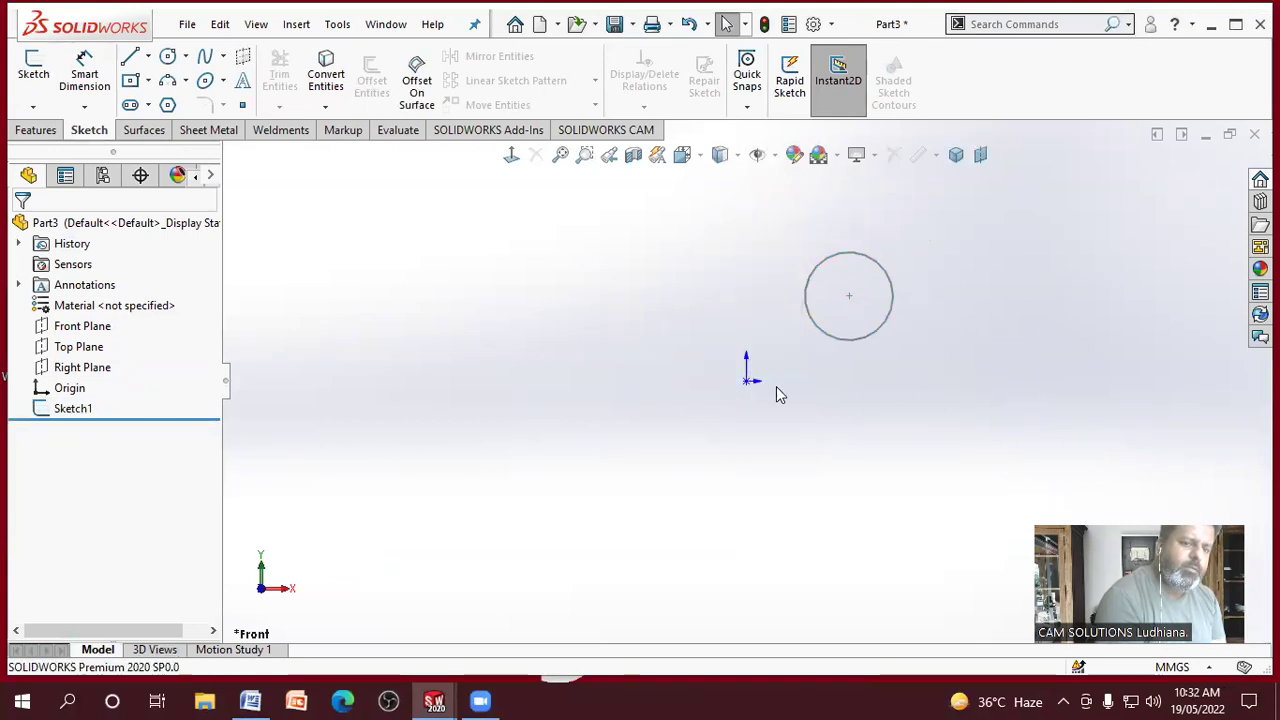
middle_click_drag(953, 418, 908, 430)
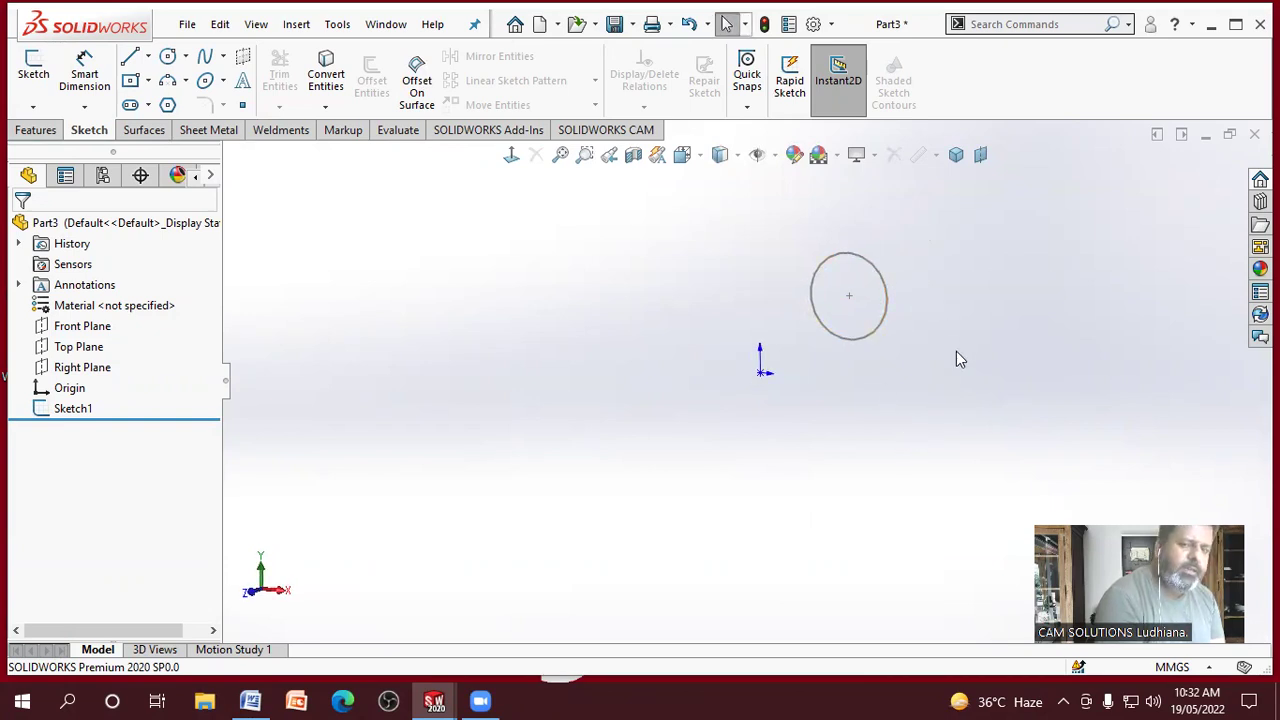
left_click(774, 155)
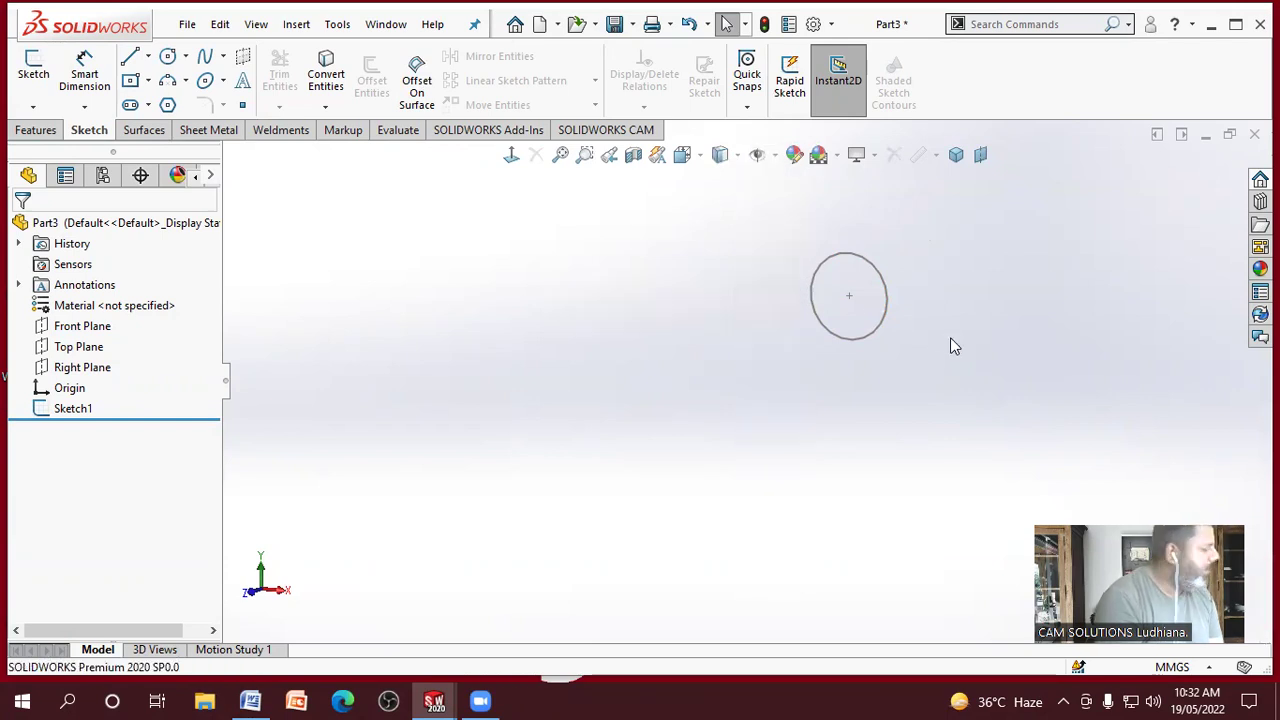
left_click(774, 155)
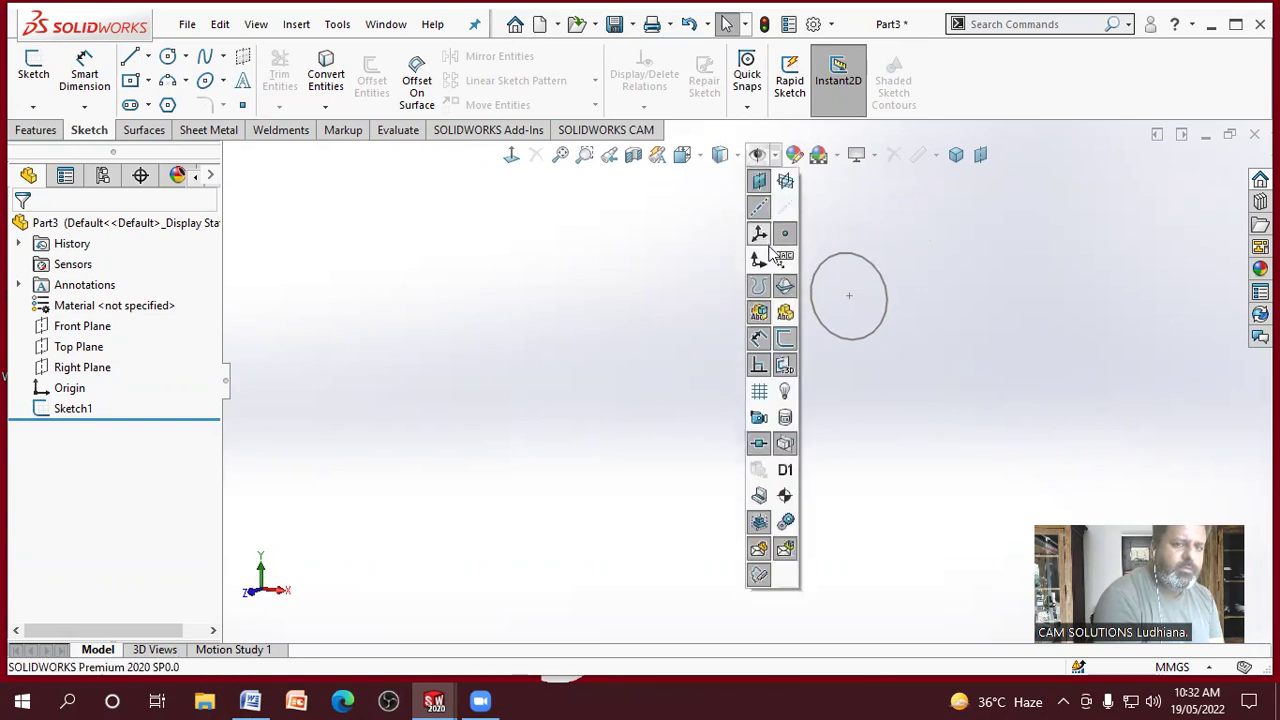
middle_click_drag(617, 371, 823, 302)
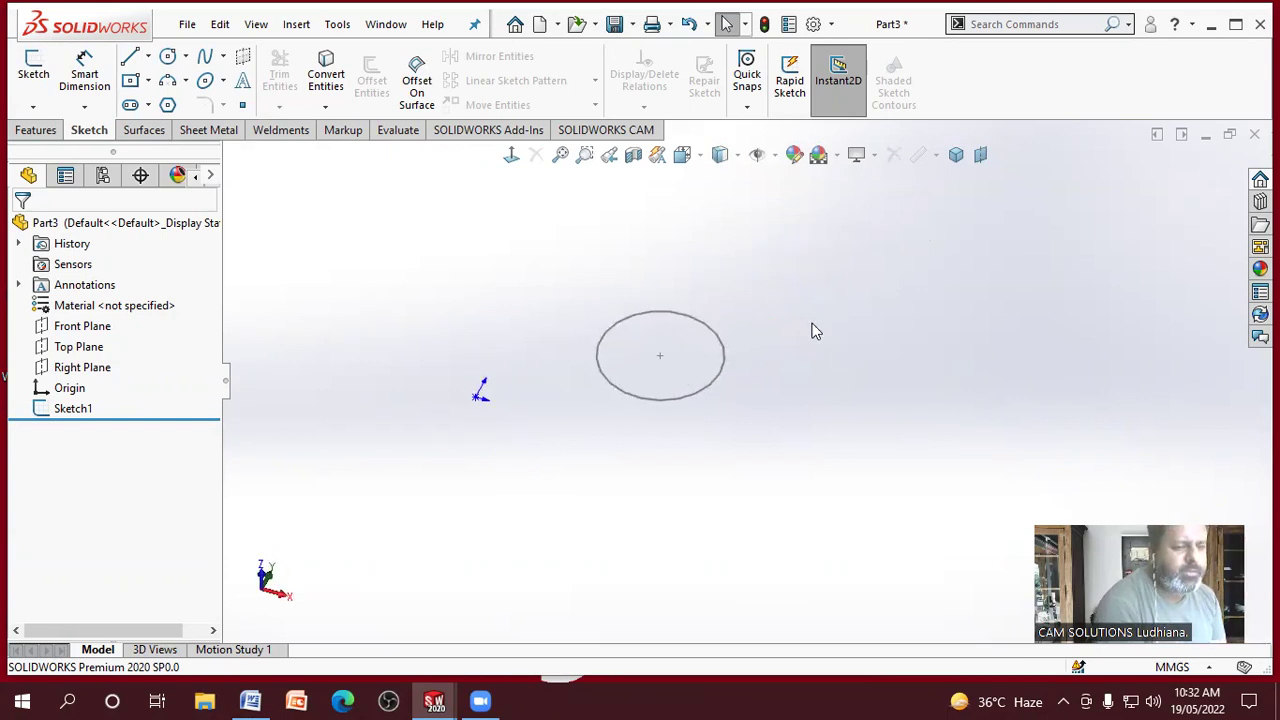
Step: Align the view along the X, Y and Z axes in turn to examine the origin's position relative to the circle
left_click_drag(253, 697, 306, 574)
mouse_move(463, 566)
middle_mouse_down()
mouse_move(457, 451)
mouse_move(364, 540)
middle_mouse_up()
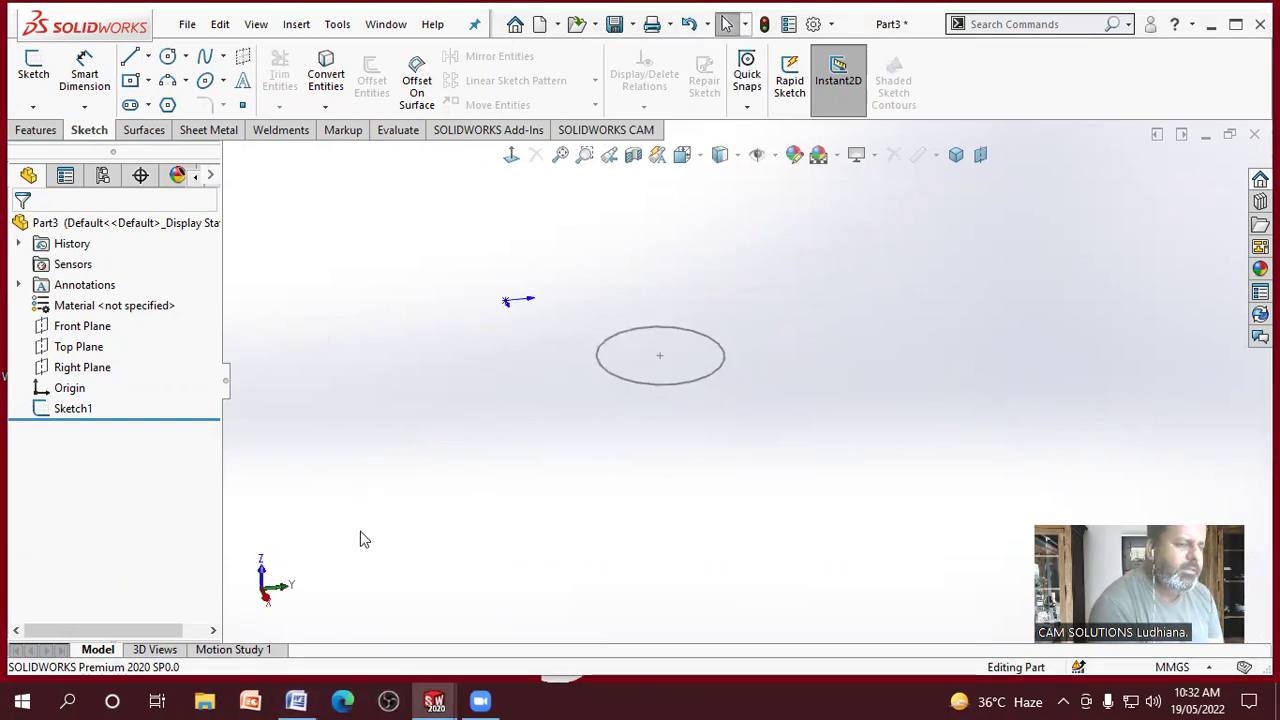
left_click(285, 595)
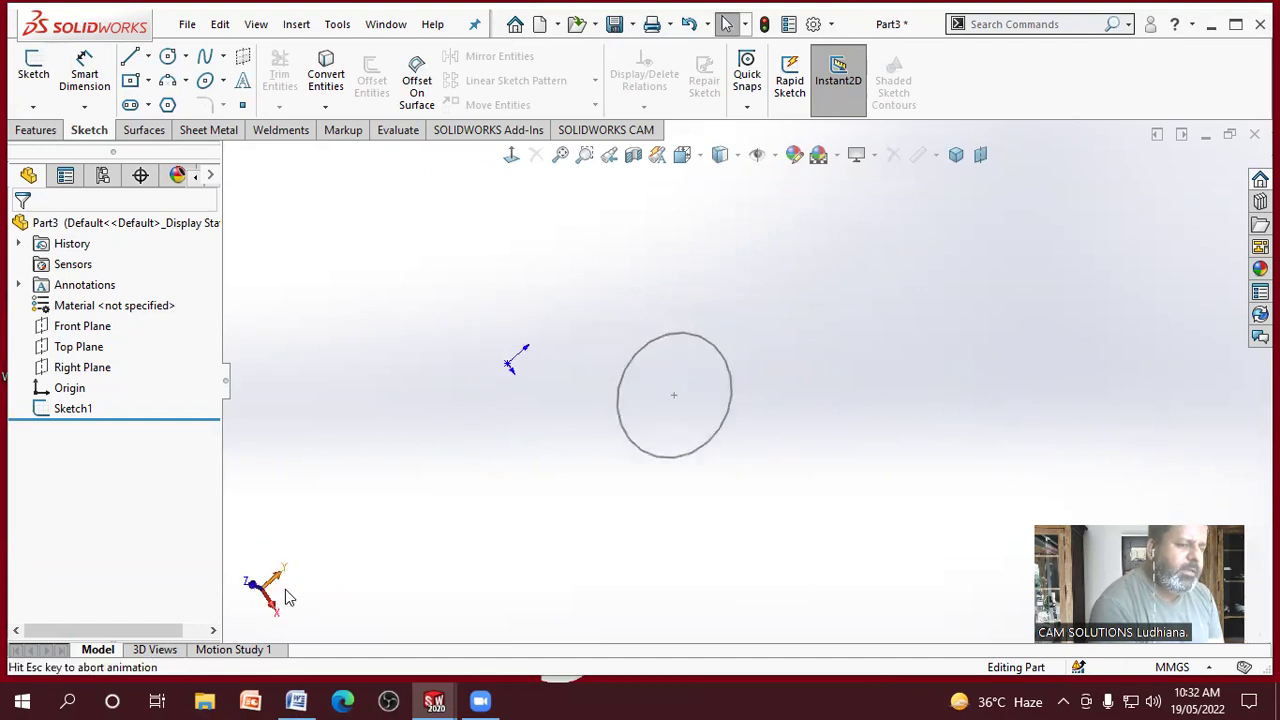
left_click(283, 593)
left_click(262, 575)
left_click(264, 592)
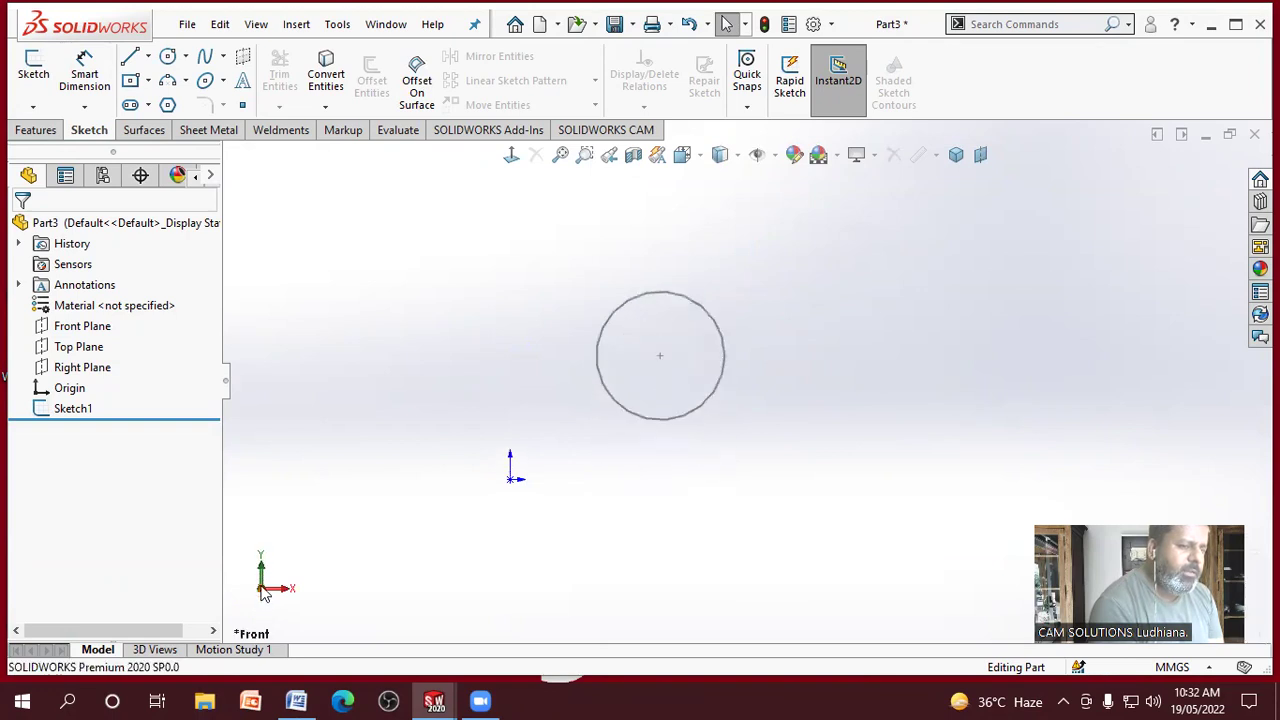
left_click(260, 575)
left_click(286, 592)
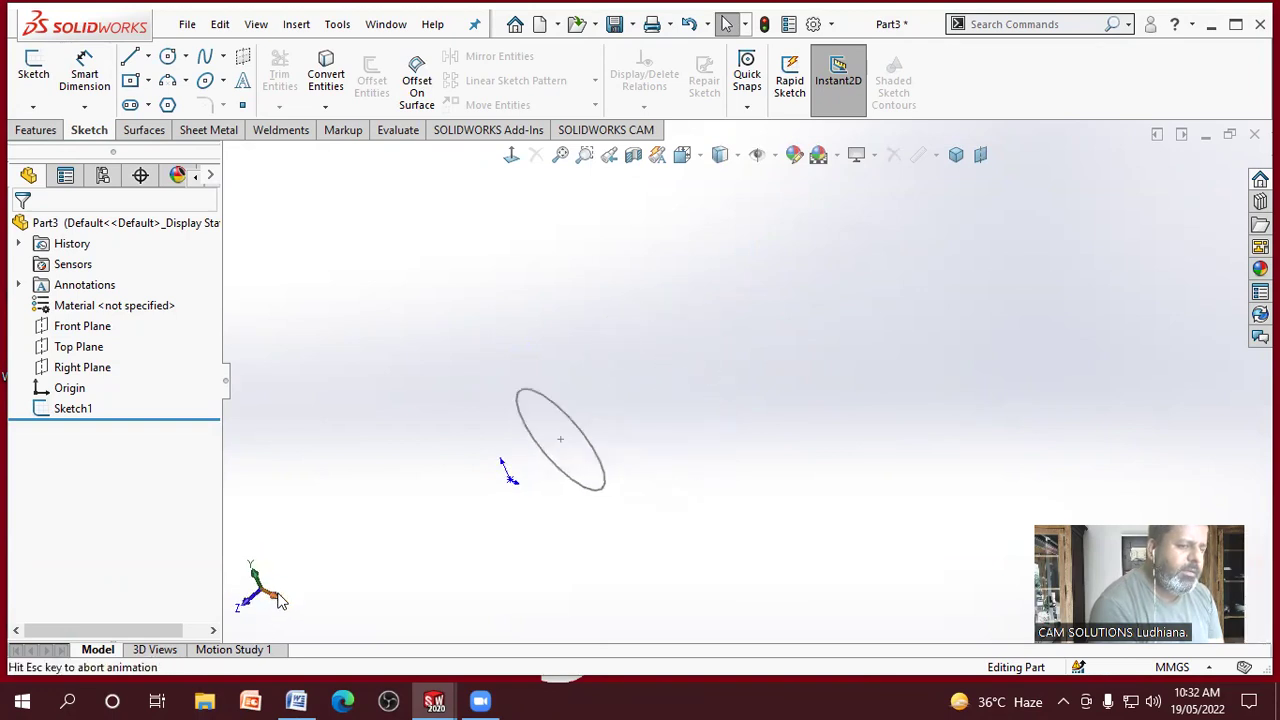
left_click(251, 591)
left_click(262, 573)
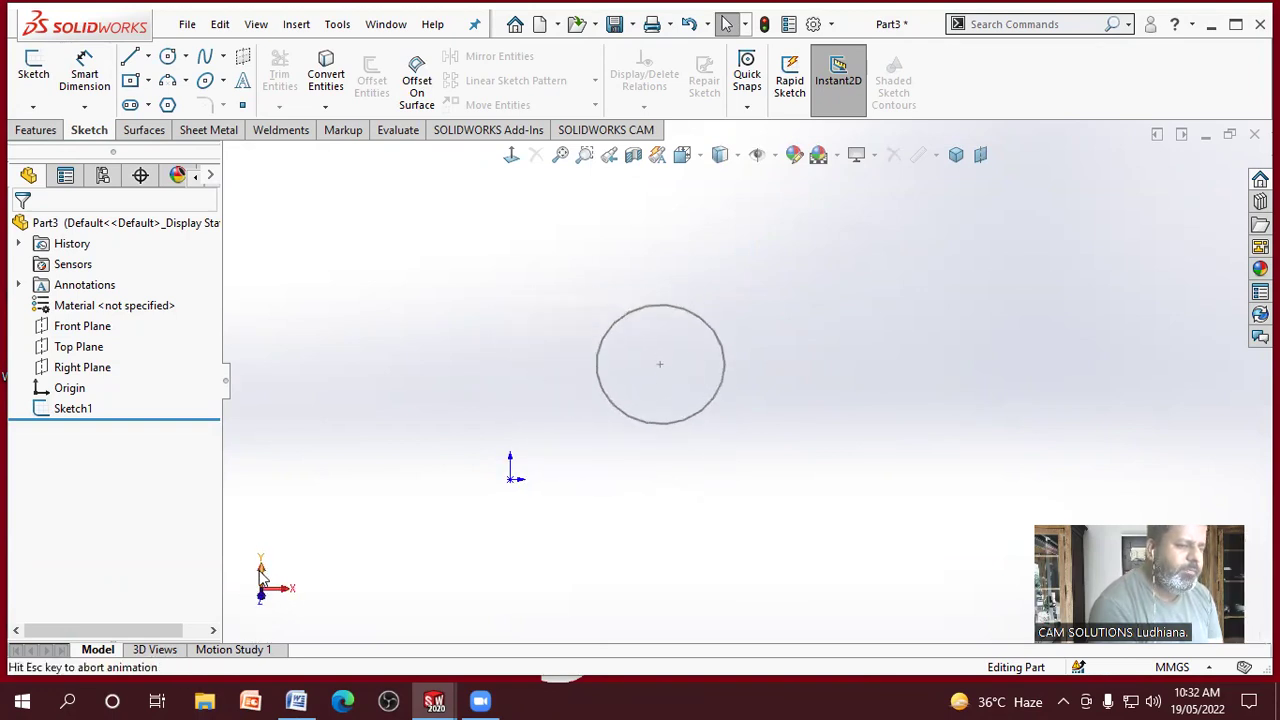
left_click(286, 593)
left_click(250, 592)
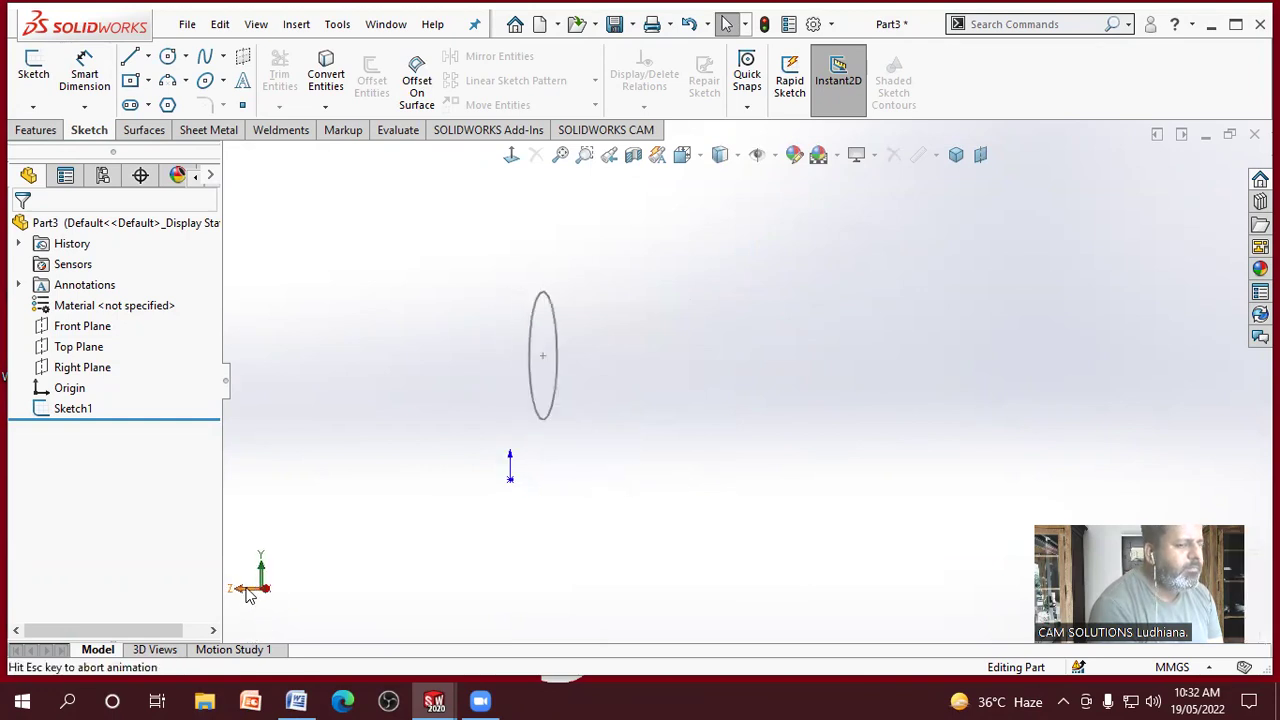
left_click(280, 593)
Step: Orbit the model and zoom in and out to examine the circle and the origin from an angle
middle_click_drag(446, 397, 517, 496)
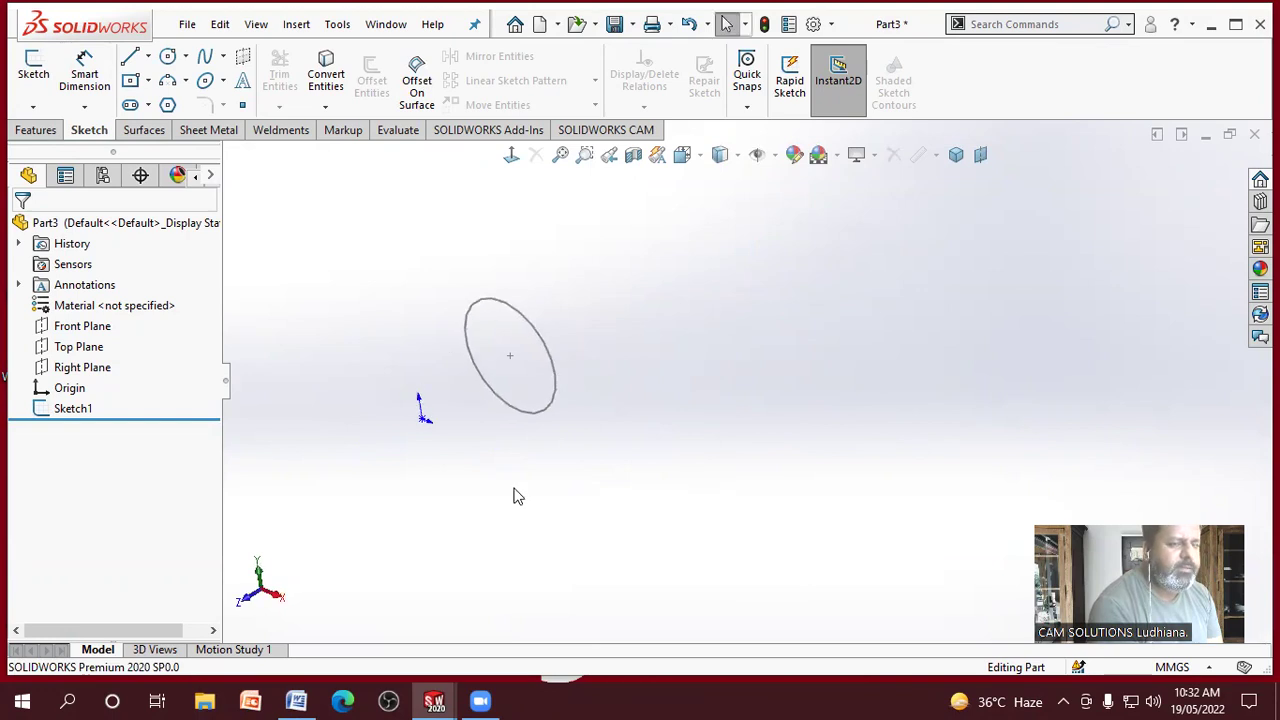
scroll(632, 451, "down", 4)
scroll(395, 236, "up", 2)
scroll(531, 384, "down", 6)
scroll(662, 468, "down", 3)
scroll(712, 473, "up", 8)
scroll(740, 340, "down", 3)
scroll(791, 457, "down", 3)
middle_click_drag(791, 457, 707, 403)
Step: Switch to the Word outline and colour the topics "Origen" and "Fully defined sketch" red
left_click(296, 700)
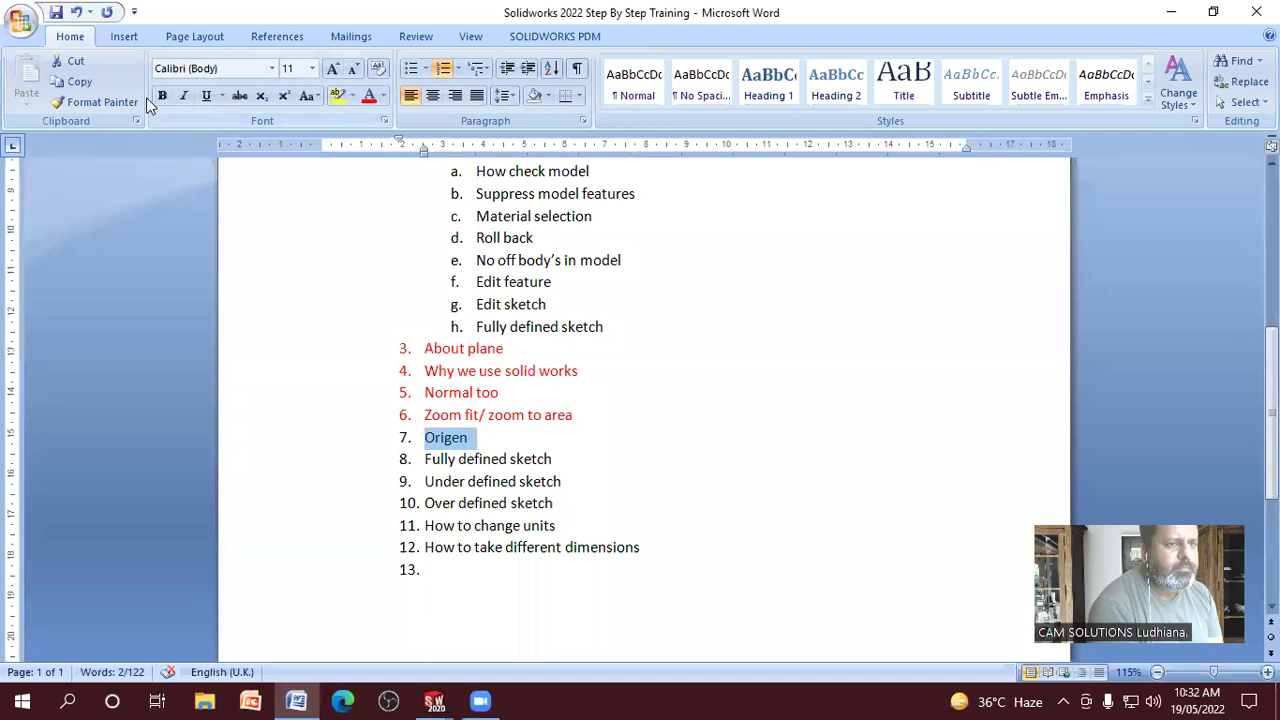
left_click(368, 97)
left_click(569, 458)
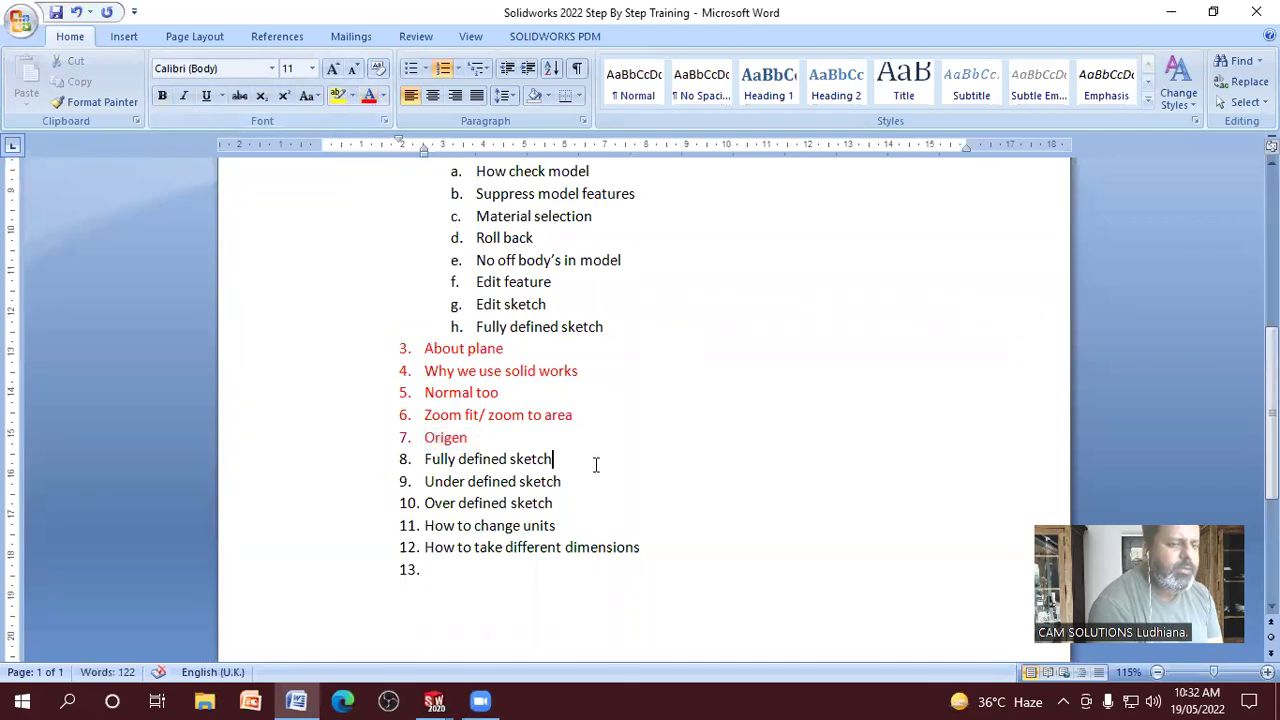
left_click_drag(594, 463, 476, 452)
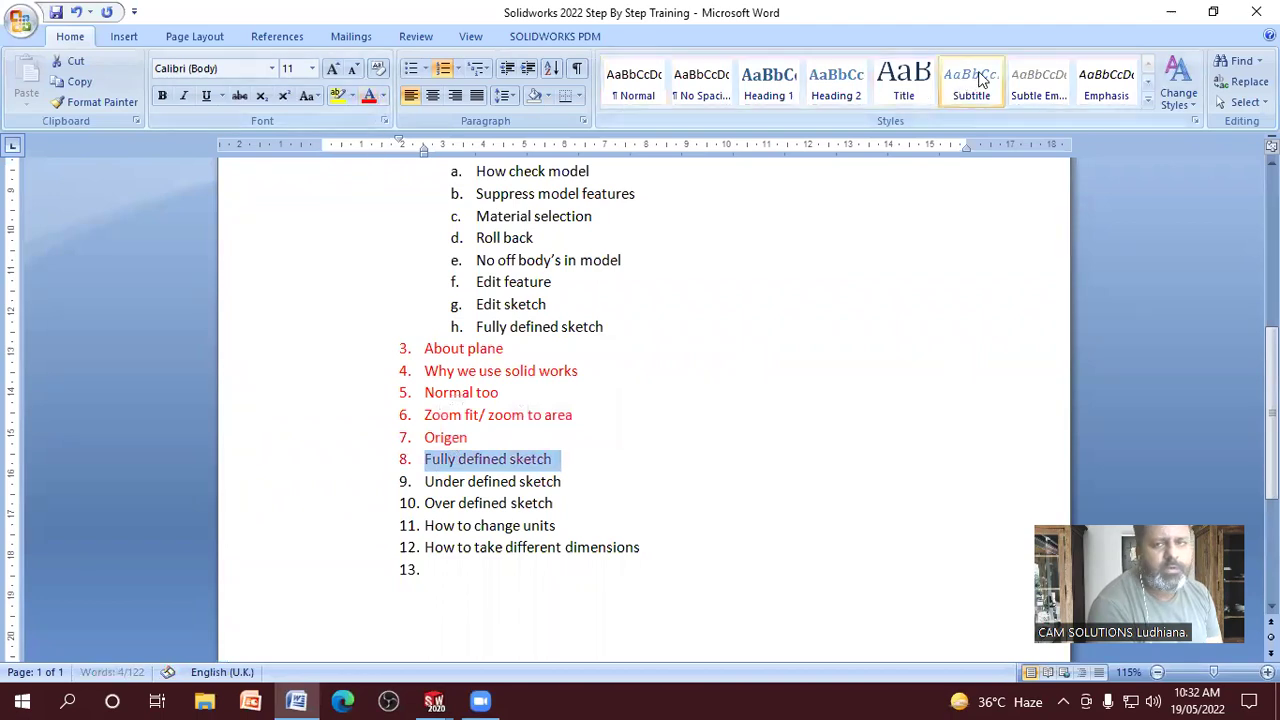
left_click(1114, 40)
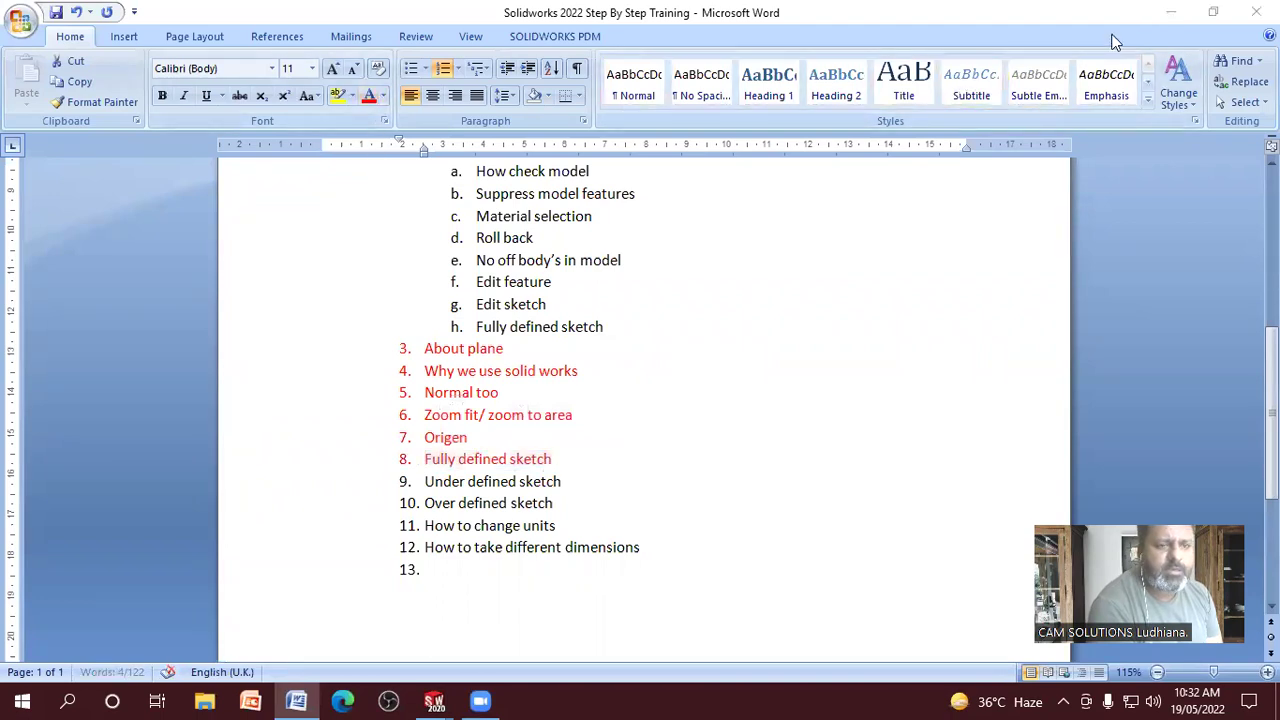
Step: Return to SOLIDWORKS and delete the circle sketch from the part
left_click(1170, 13)
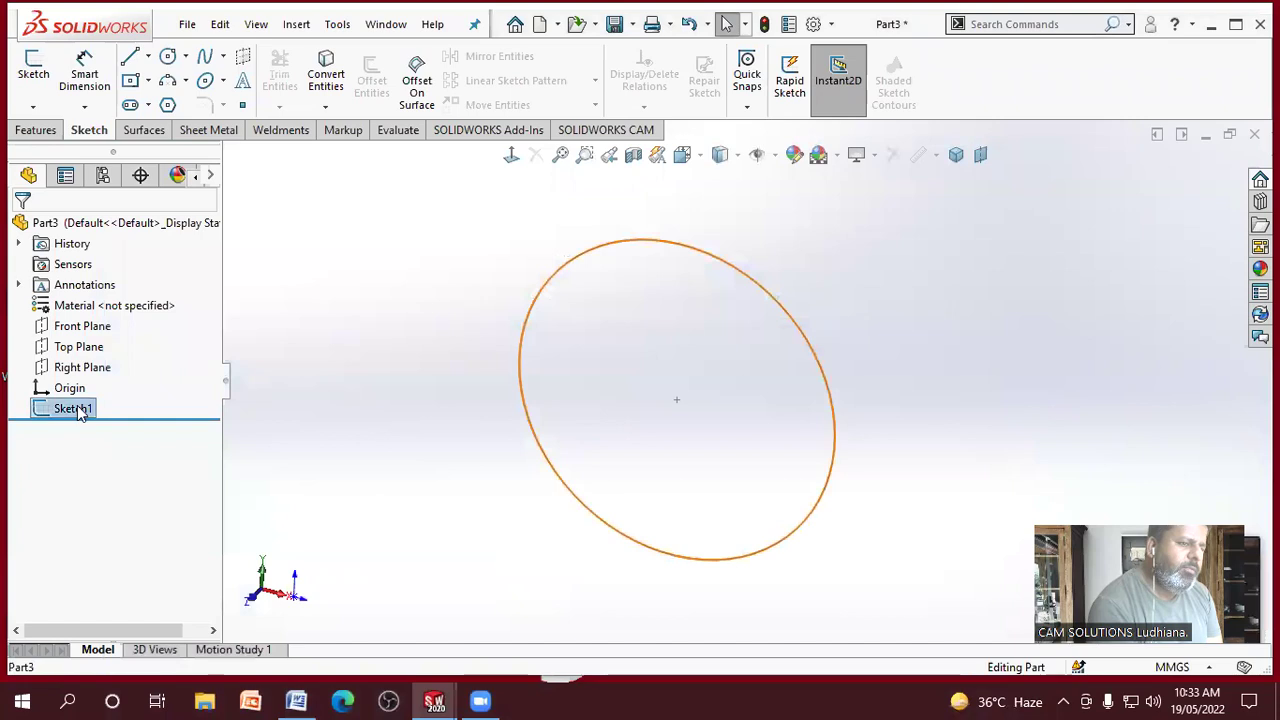
right_click(80, 412)
left_click(223, 451)
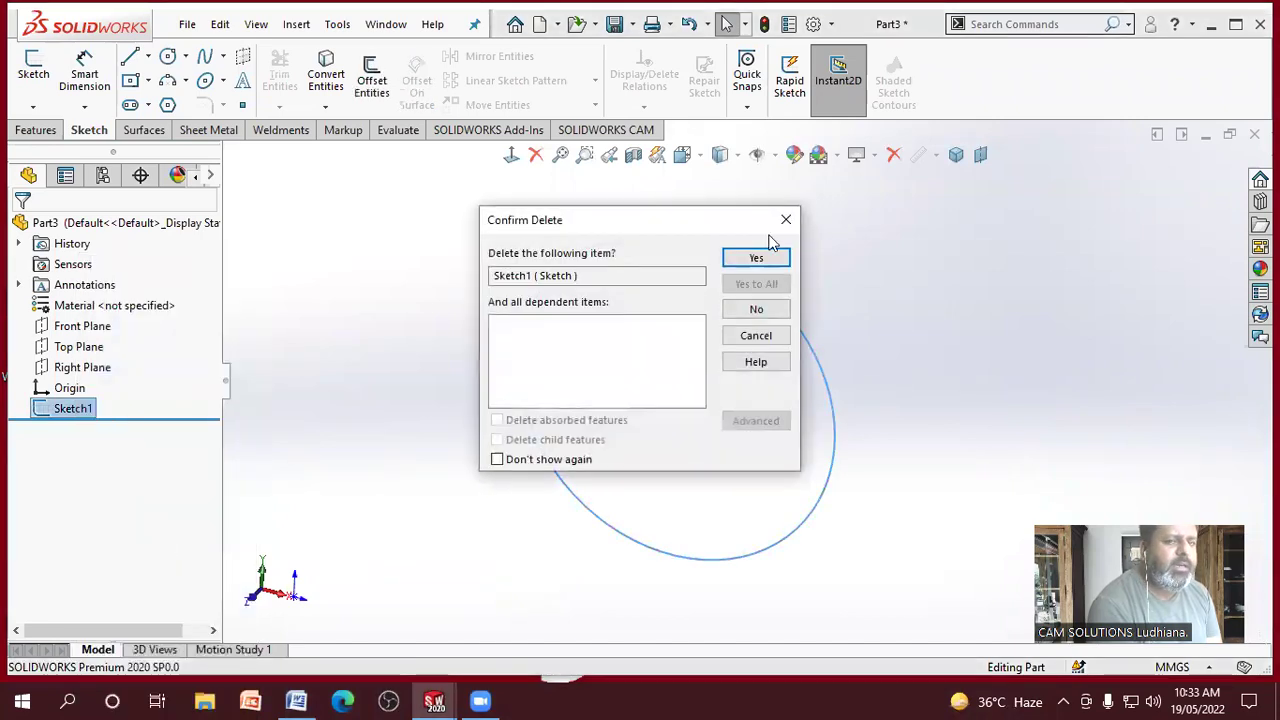
left_click(756, 258)
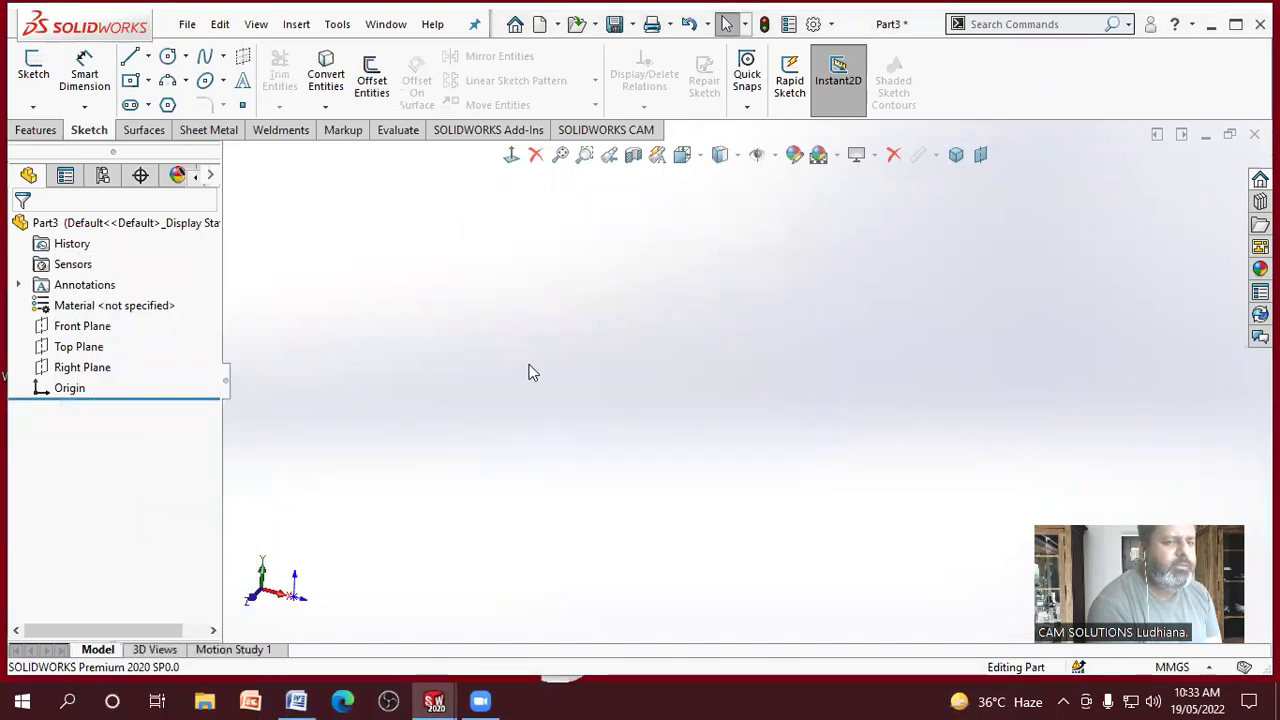
Step: Start a new sketch on the Front Plane
left_click(82, 327)
left_click(33, 68)
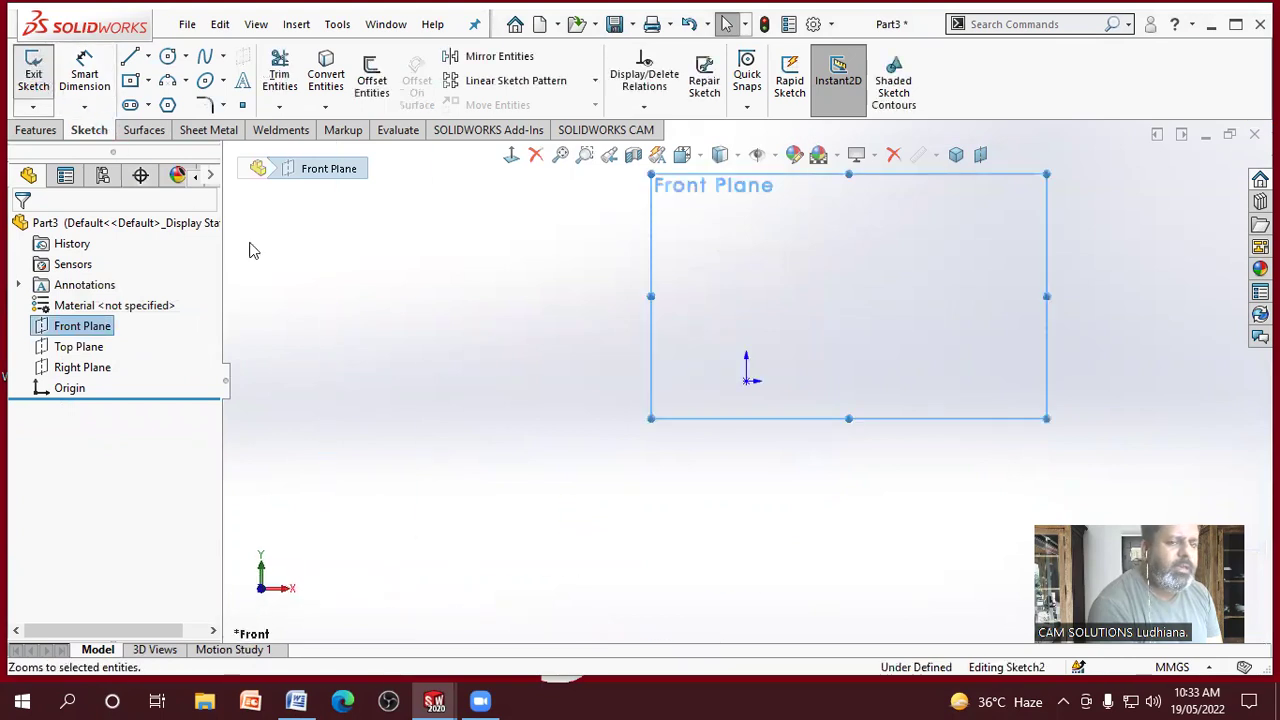
Step: Draw a corner rectangle from the origin, 150 mm wide and 100 mm high
scroll(620, 392, "up", 5)
scroll(1076, 309, "down", 5)
left_click(1076, 311)
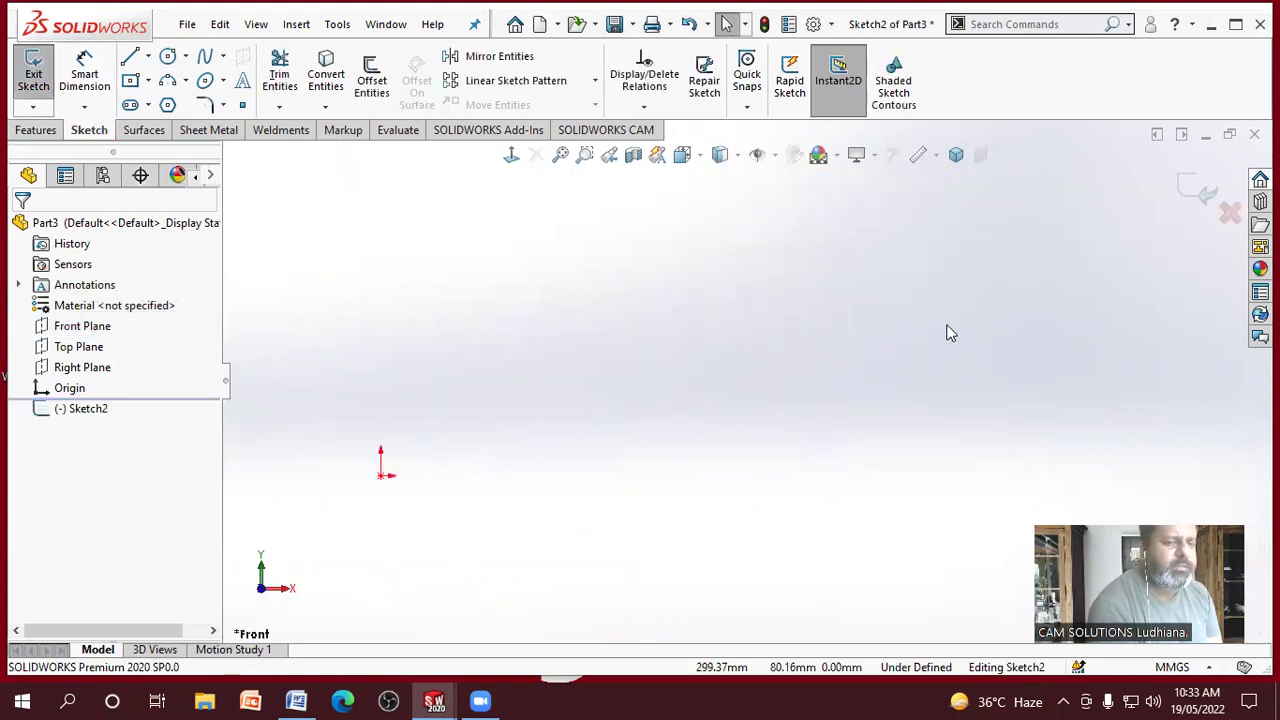
left_click(148, 80)
left_click(185, 101)
left_click(381, 476)
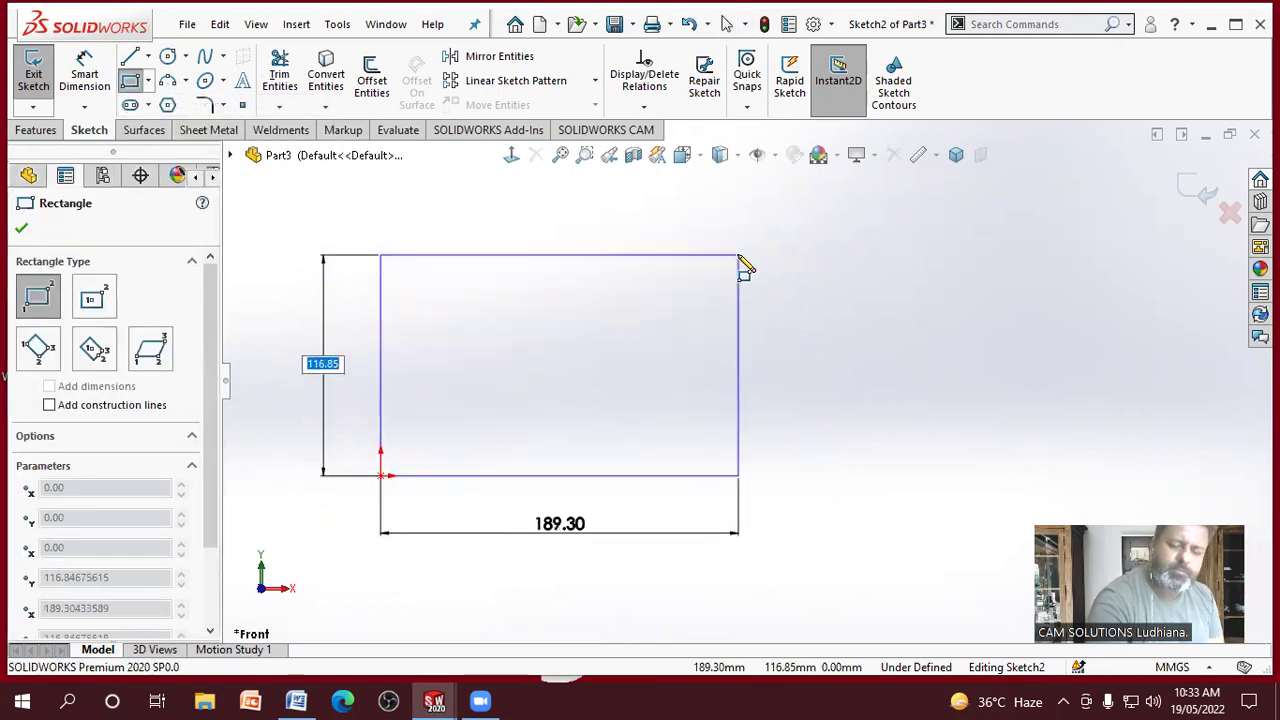
key("Tab")
type("150")
key("Return")
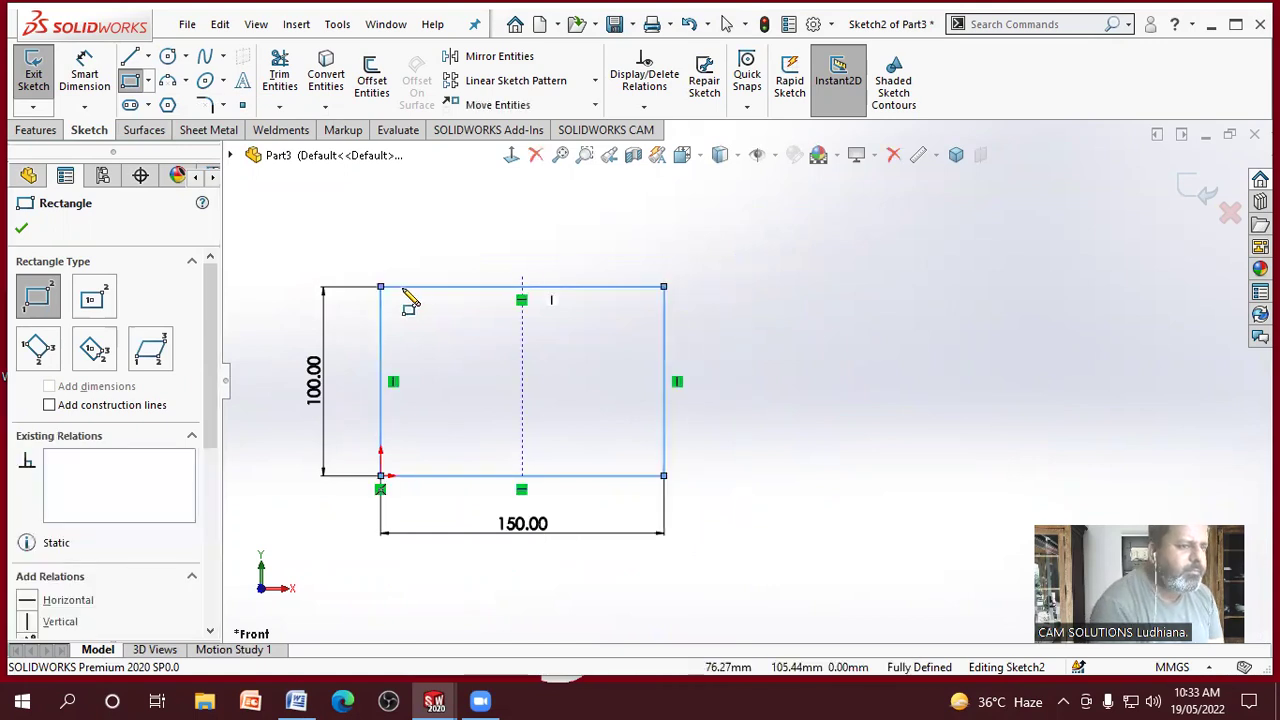
left_click(21, 228)
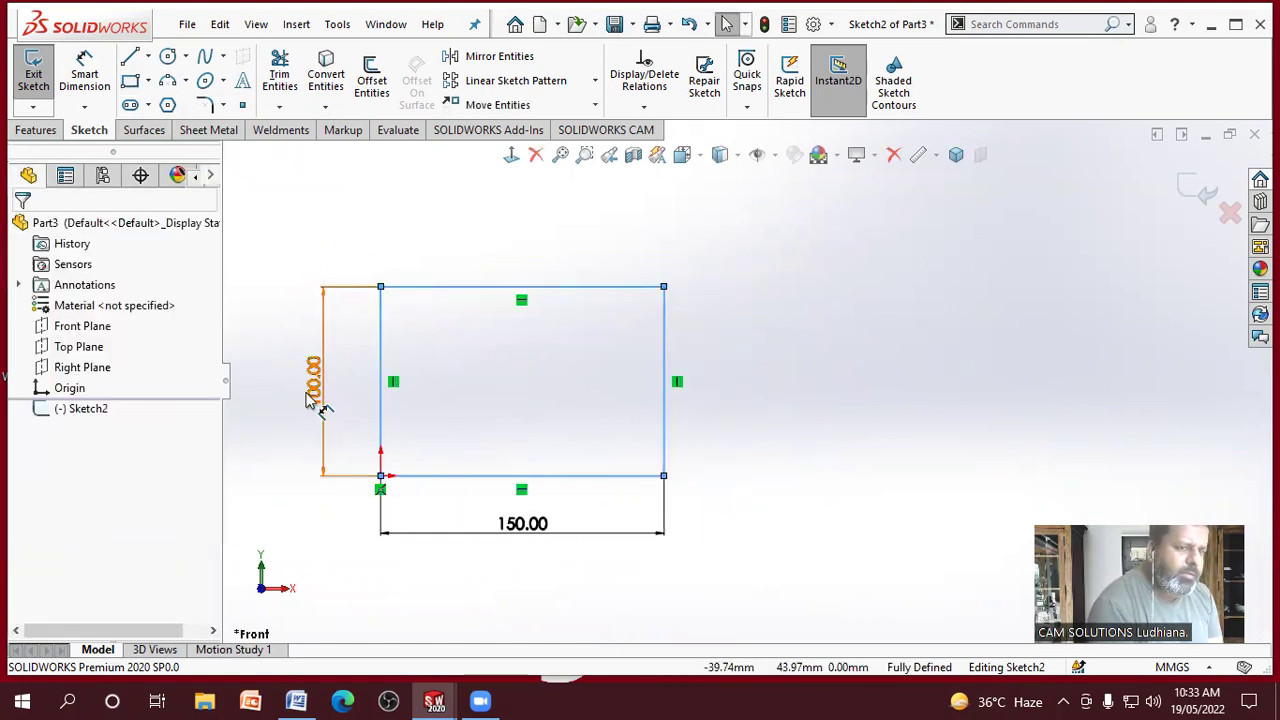
left_click(509, 594)
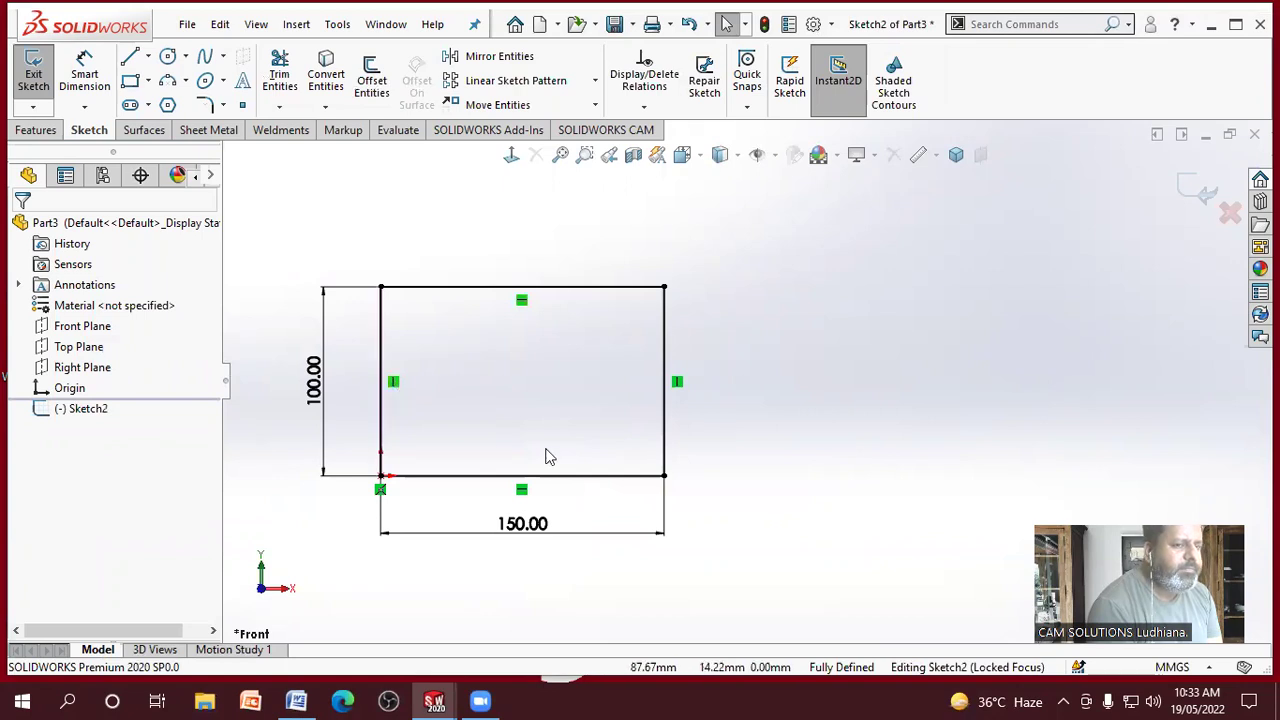
Step: Toggle the display of sketch relations and sketch dimensions off and back on
left_click(770, 155)
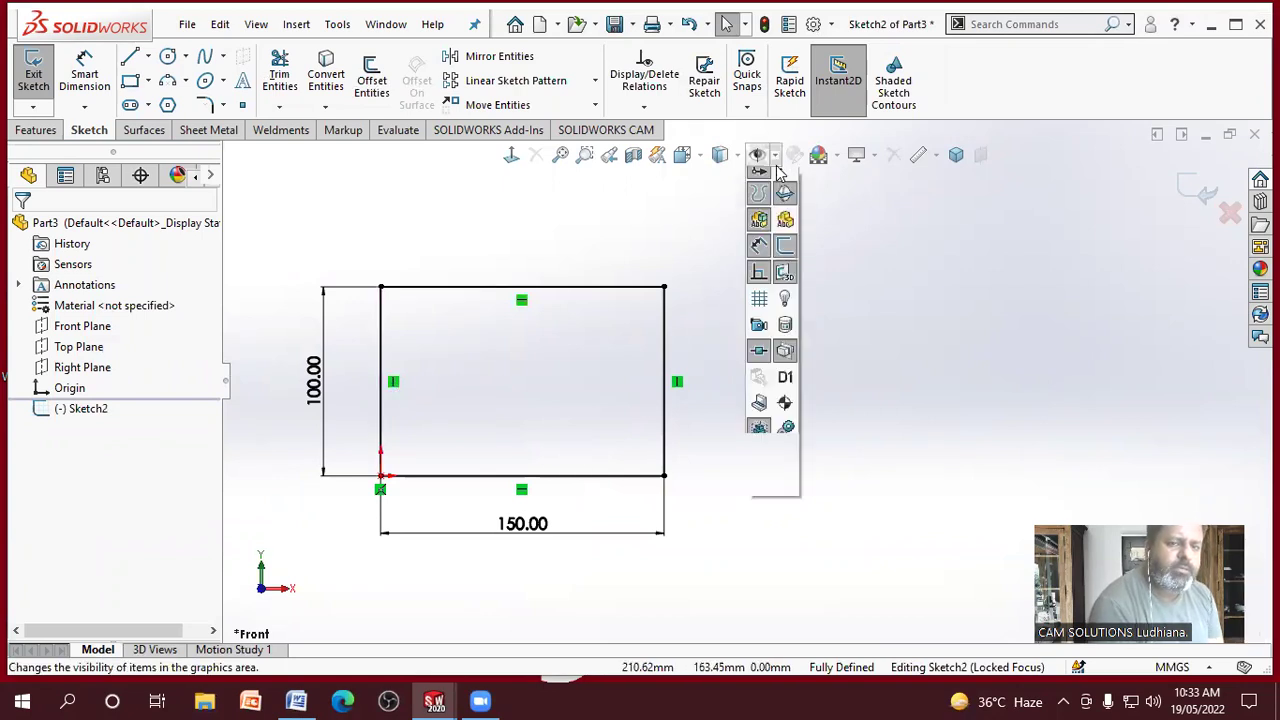
left_click(760, 366)
left_click(760, 366)
left_click(760, 366)
left_click(759, 366)
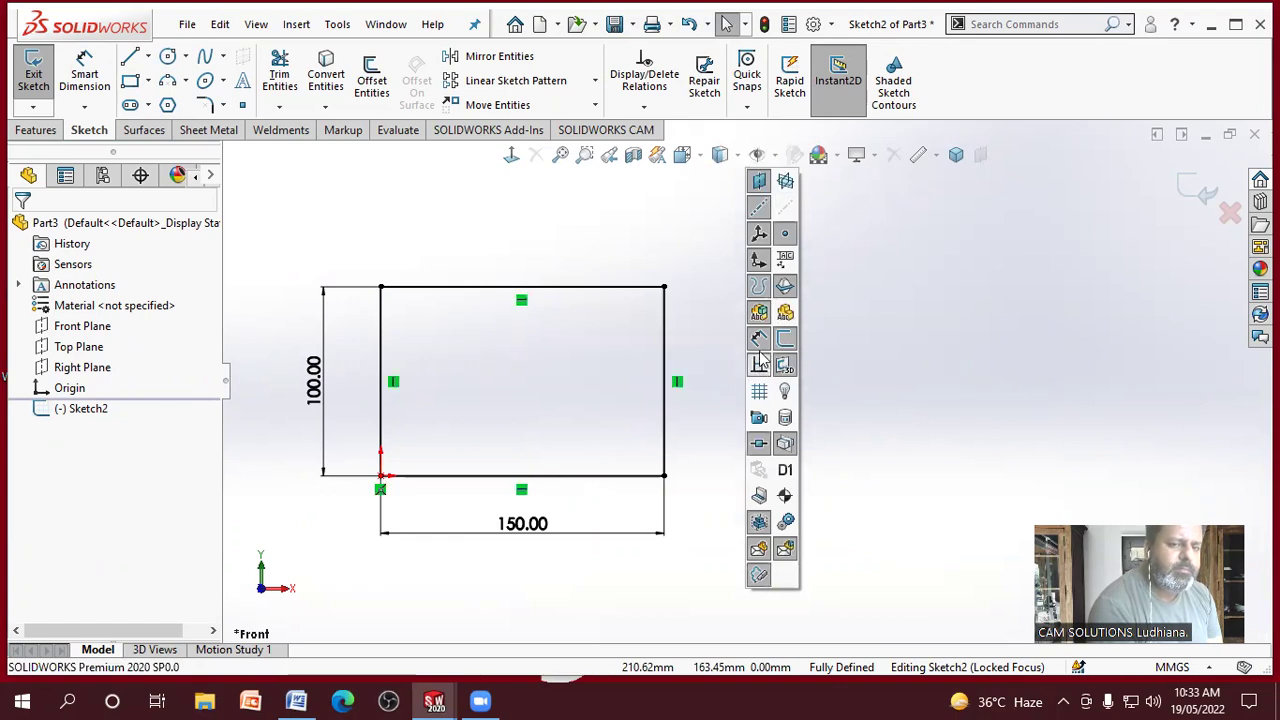
left_click(759, 340)
left_click(759, 340)
left_click(759, 340)
left_click(759, 340)
left_click(759, 340)
left_click(759, 340)
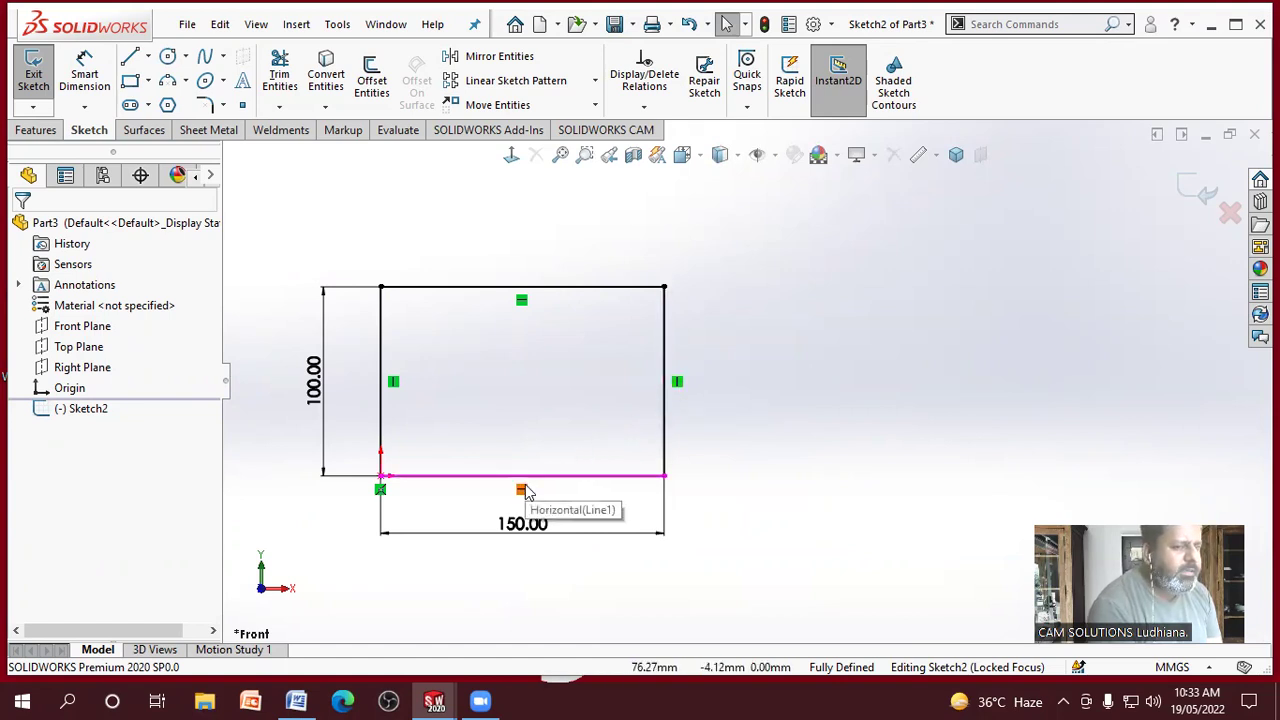
Step: Delete the vertical relation from the rectangle's right edge and move the upper right corner inward to X about 134.77 mm
left_click(684, 388)
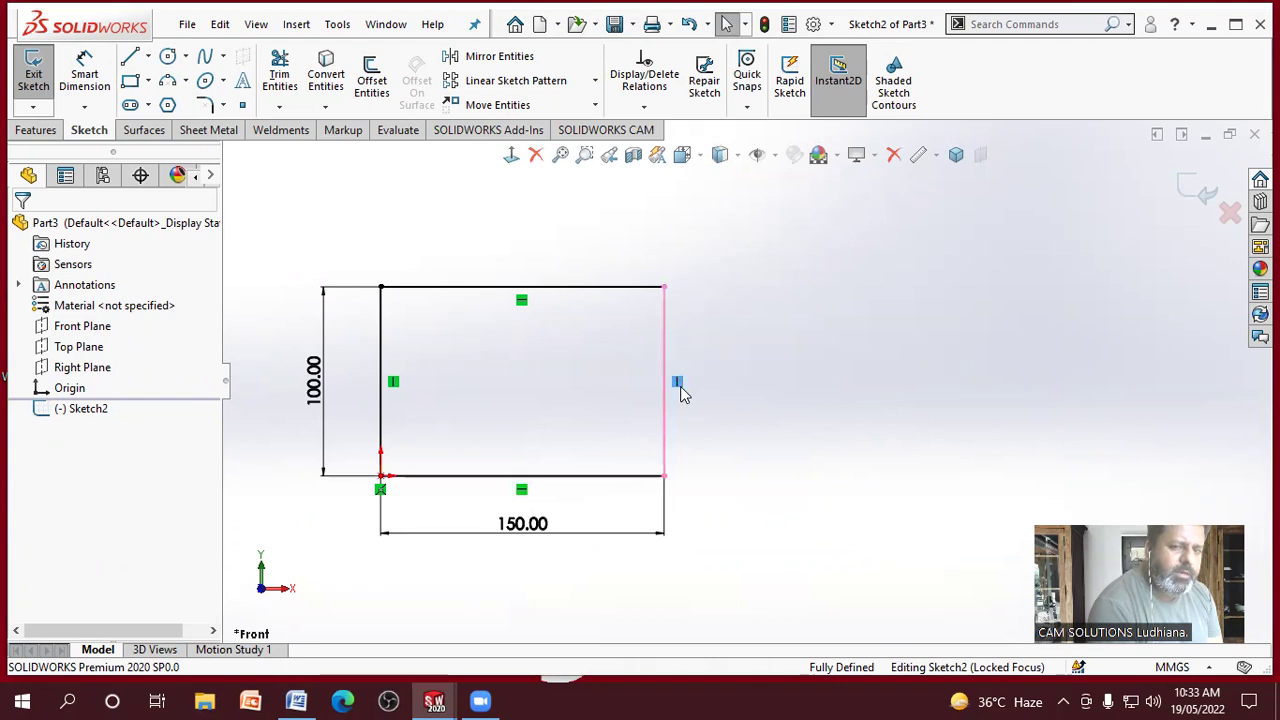
left_click(893, 156)
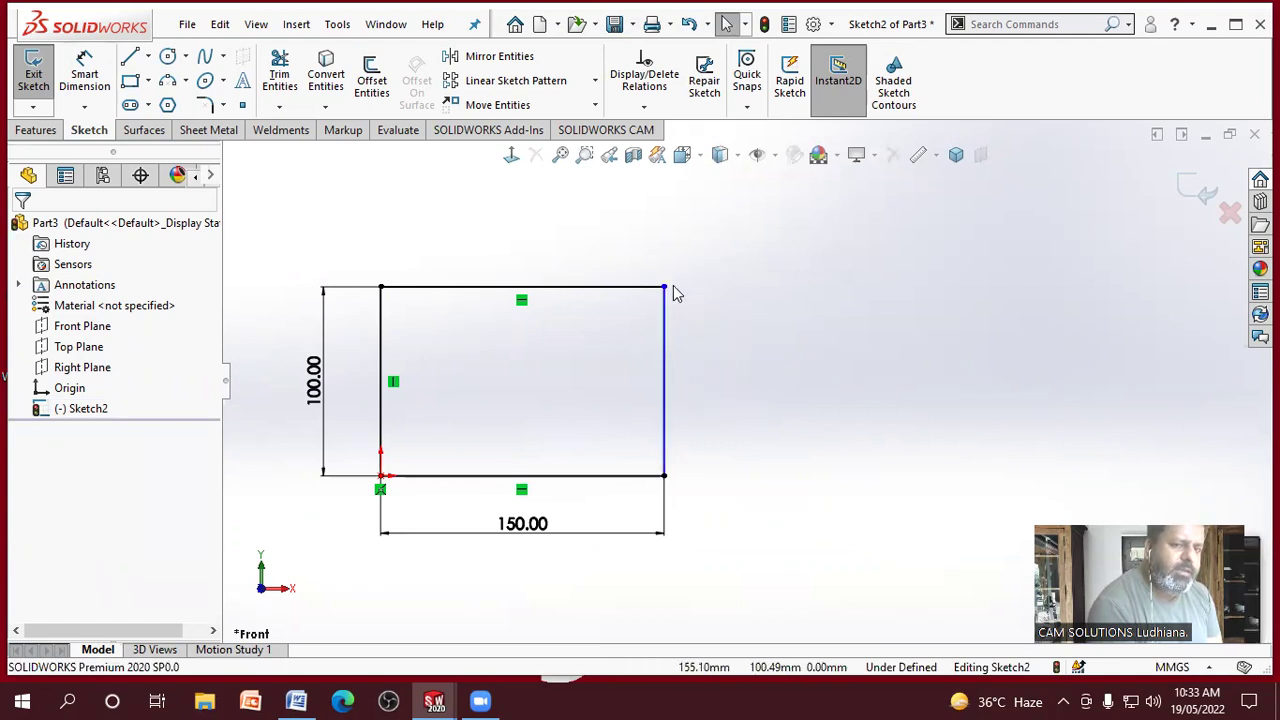
left_click_drag(664, 289, 636, 287)
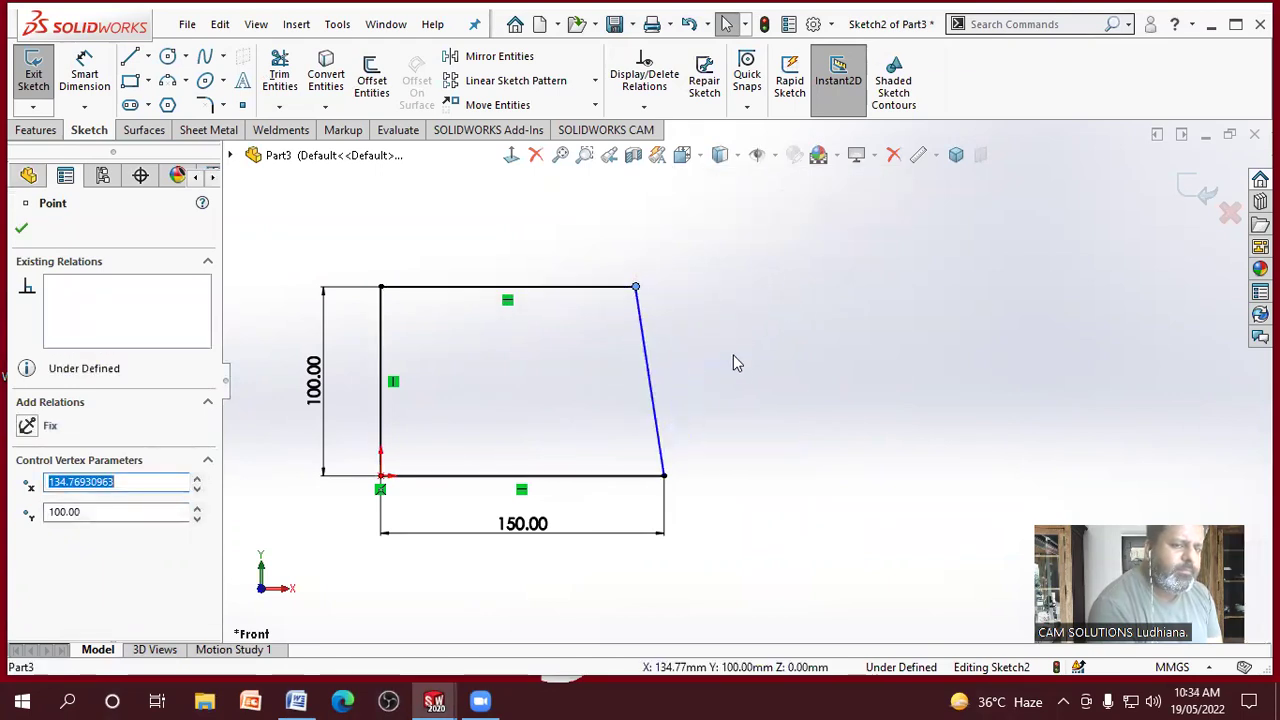
left_click(745, 370)
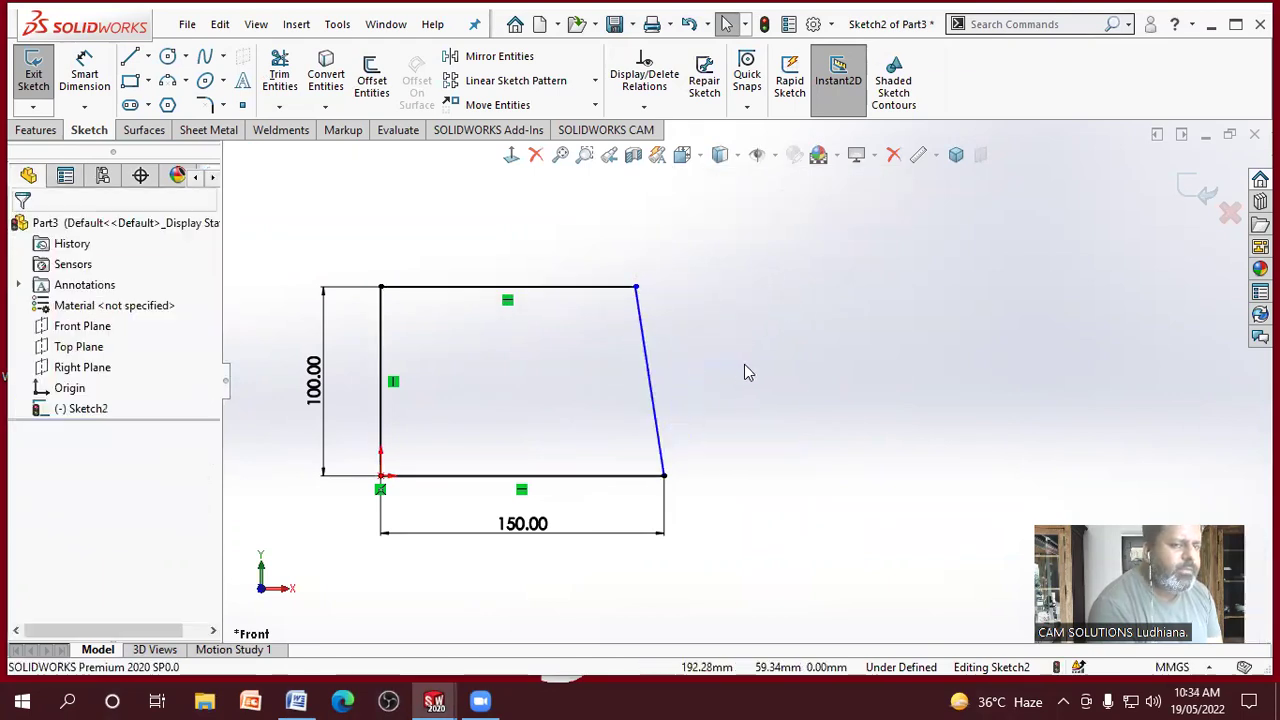
Step: Try a vertical relation on the slanted right edge and undo it
left_click(655, 400)
left_click(738, 302)
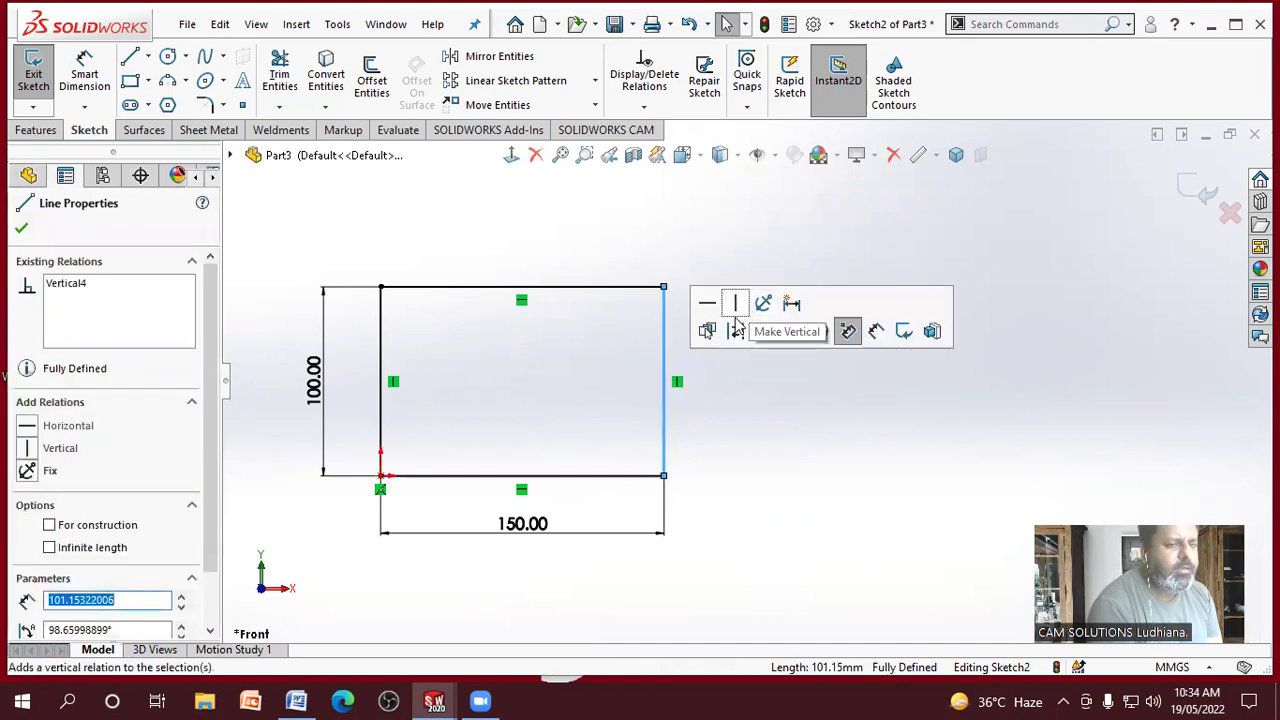
left_click(770, 404)
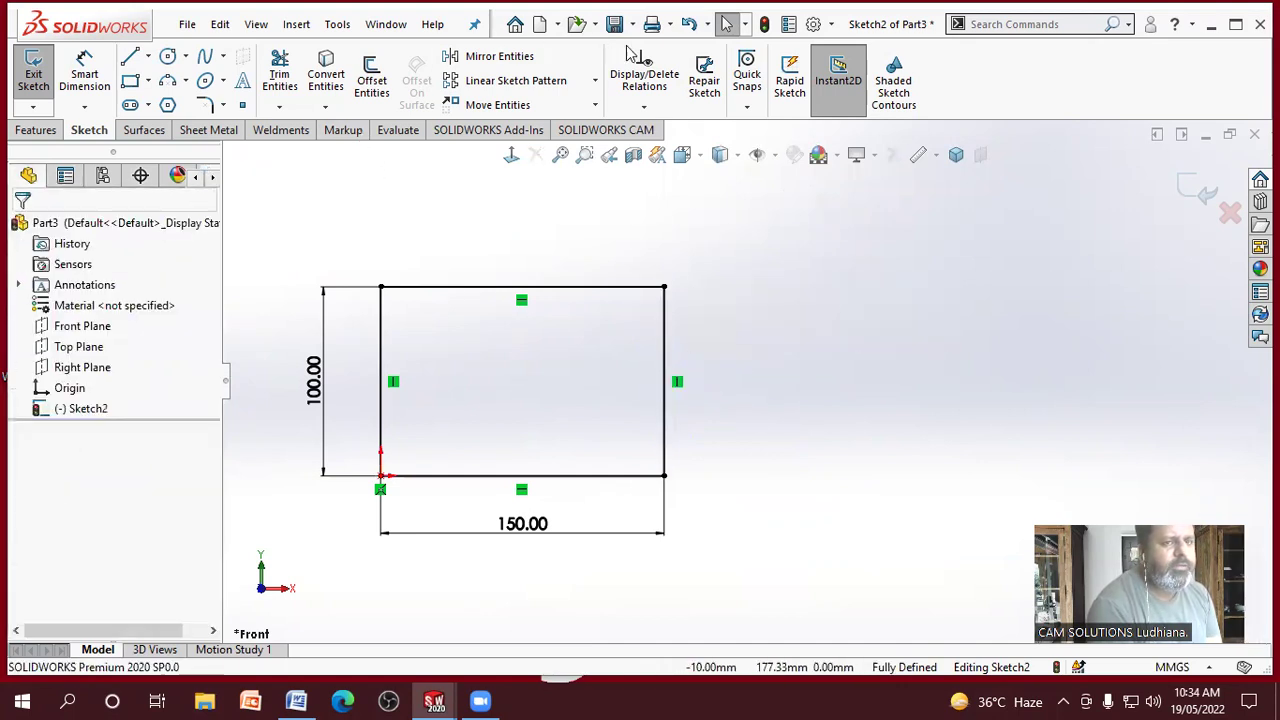
key("ctrl+z")
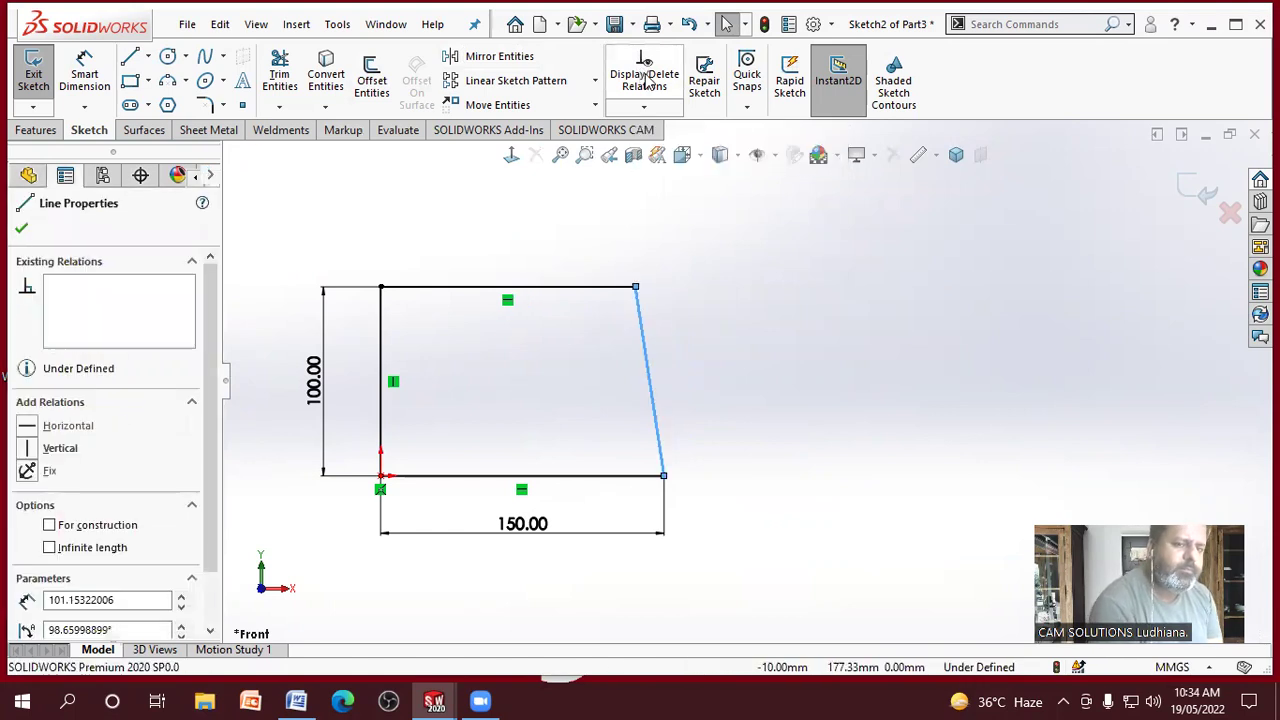
left_click(789, 331)
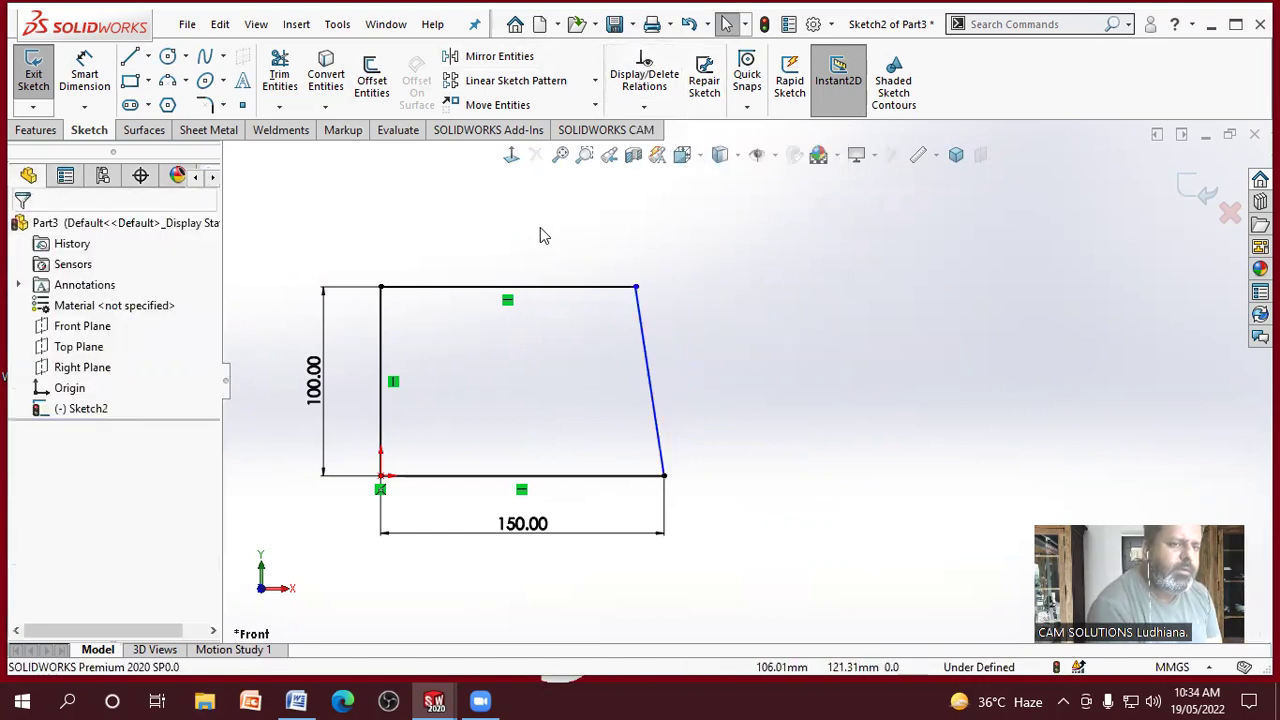
Step: Dimension the profile's top edge at 150 mm
left_click(105, 84)
left_click(546, 288)
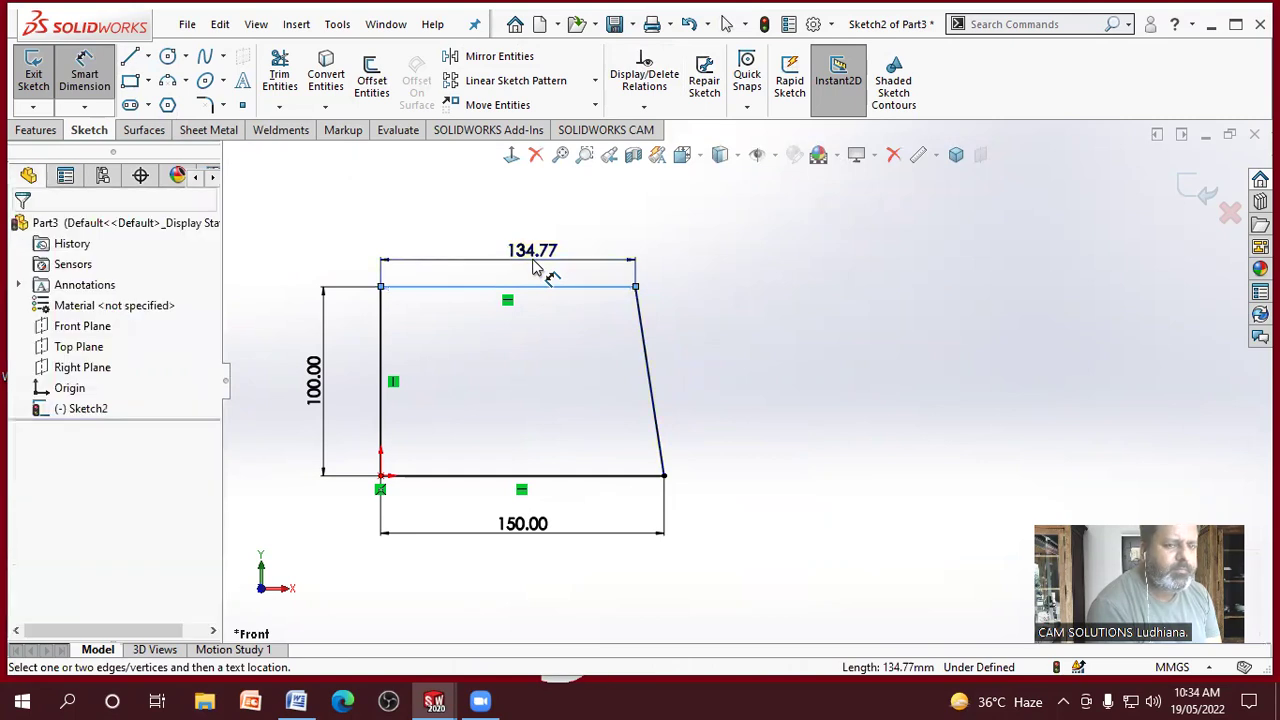
left_click(533, 266)
key("Return")
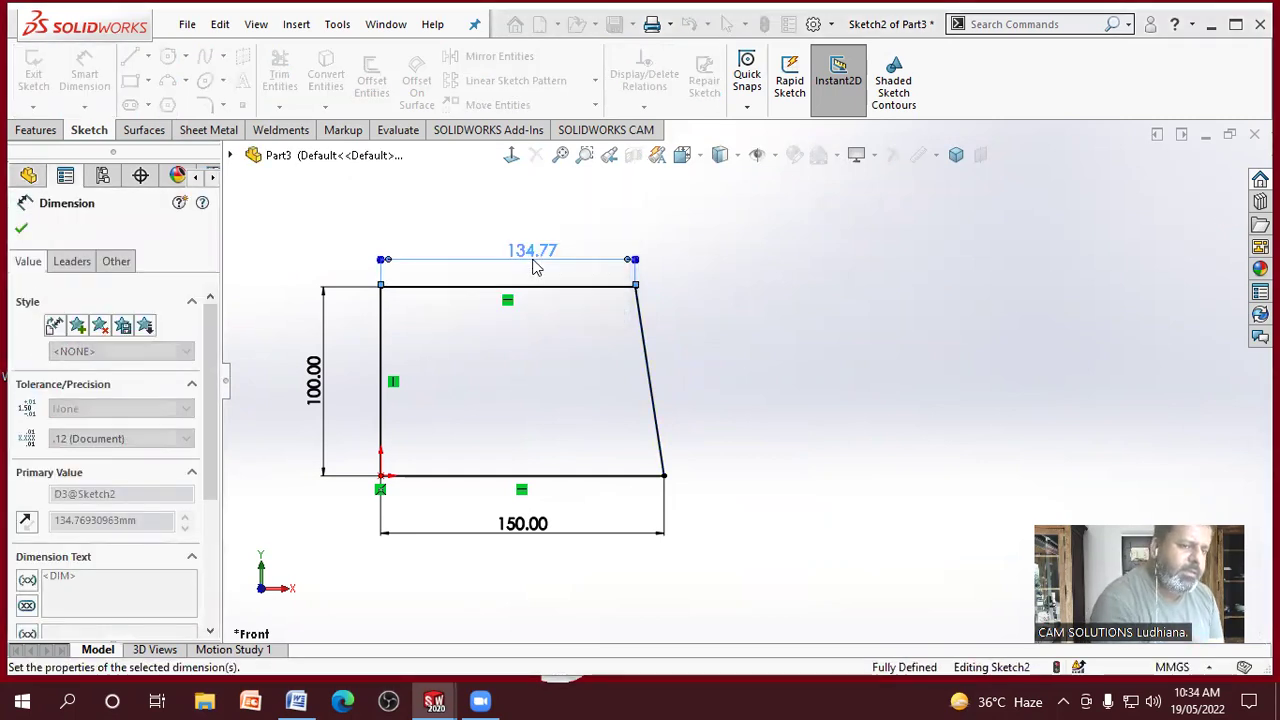
Step: Change the top edge's dimension to 180 mm and leave the dimension command
double_click(556, 262)
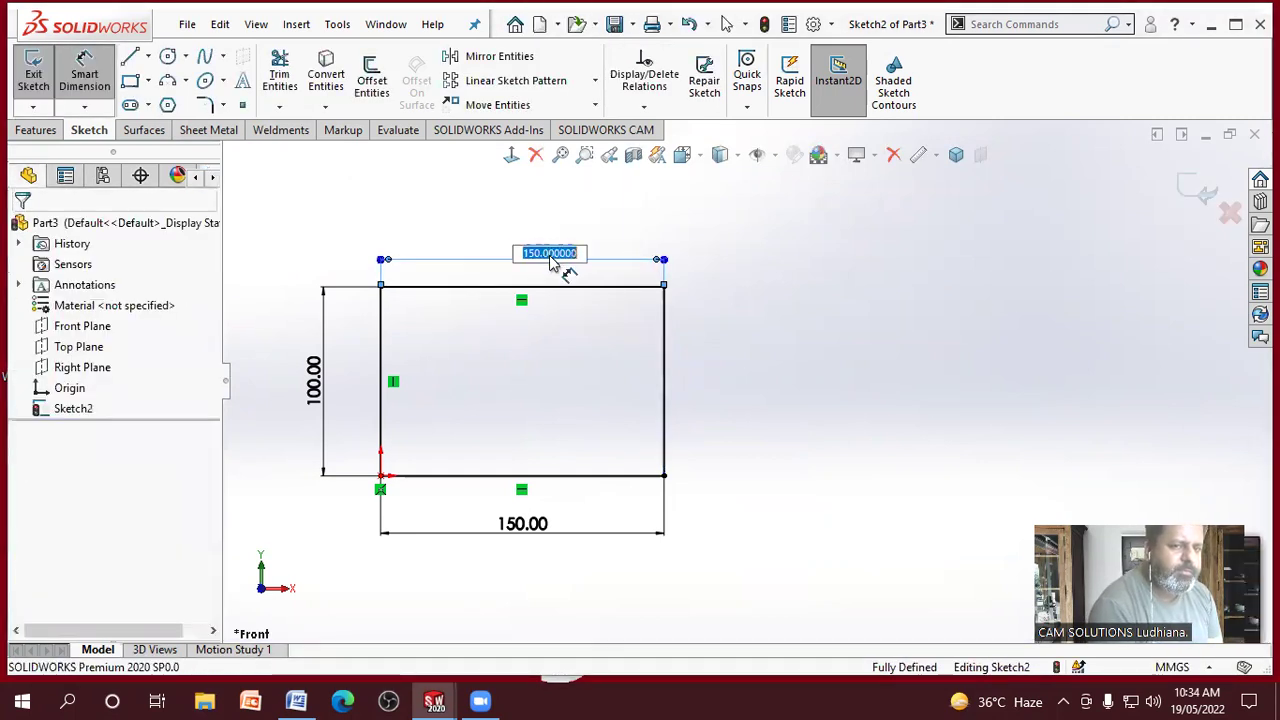
left_click(547, 255)
type("1")
key("Return")
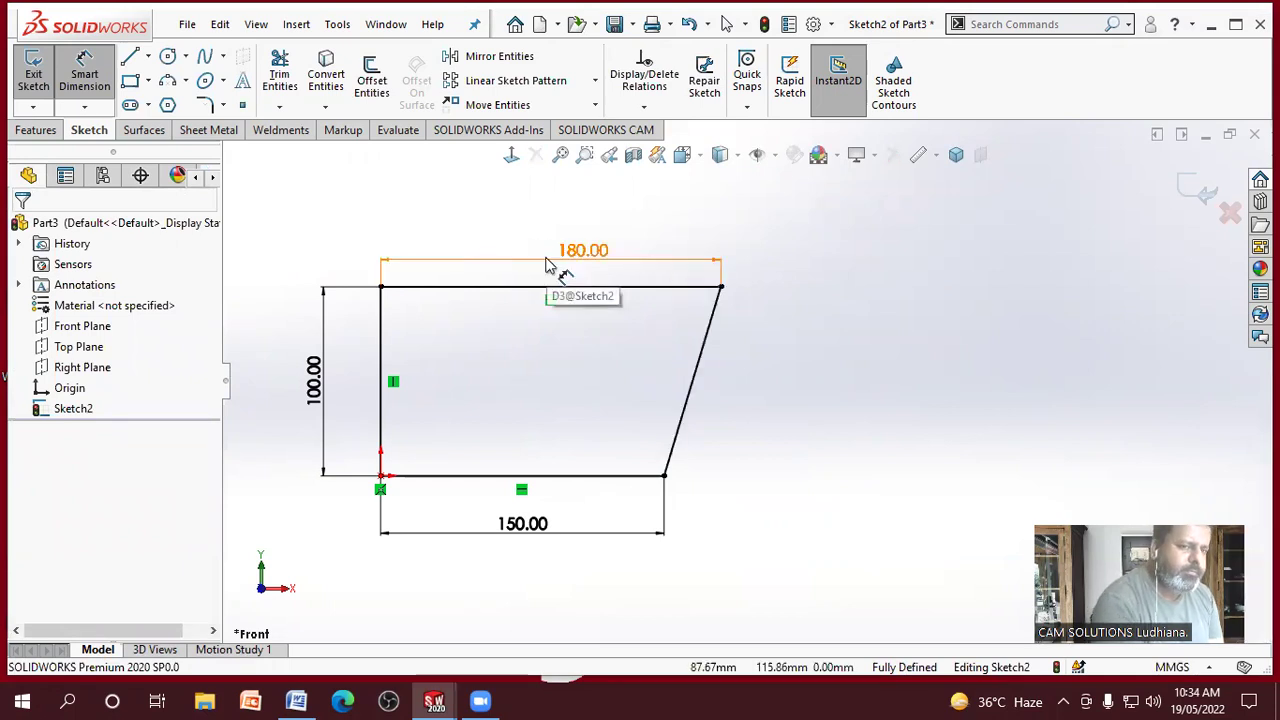
right_click(572, 333)
left_click(618, 381)
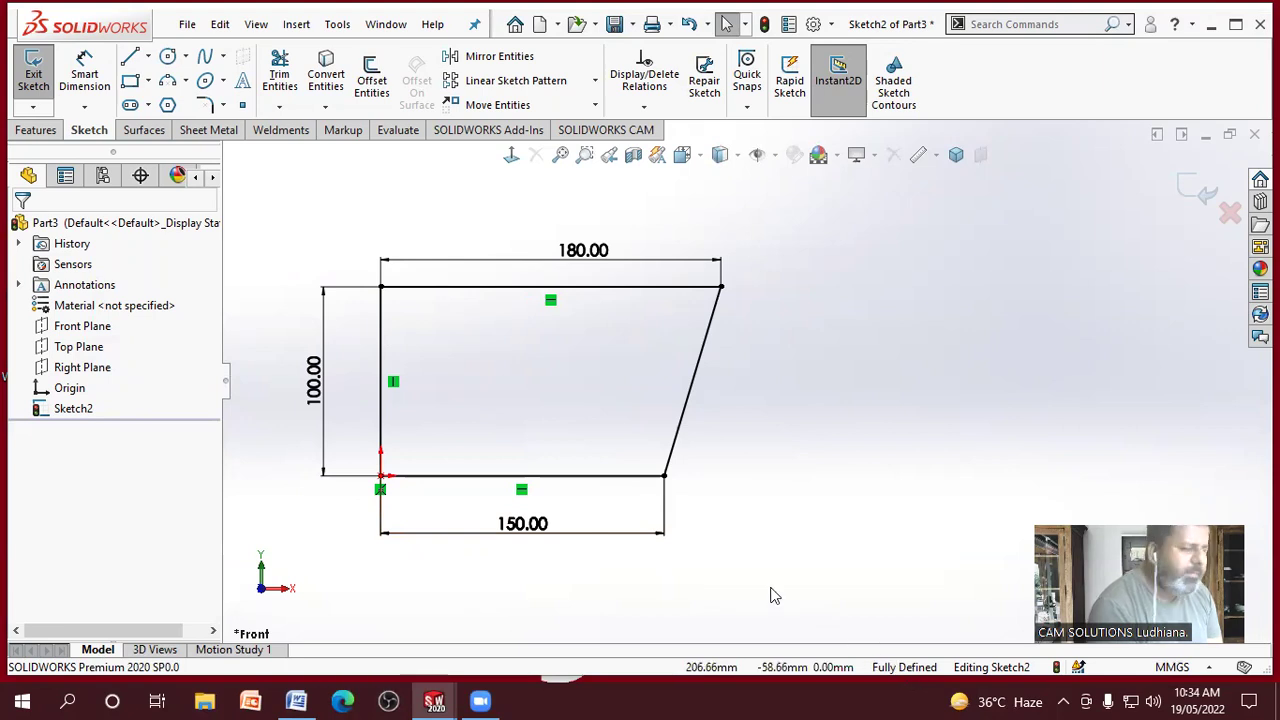
Step: Delete all lines and dimensions from the sketch
mouse_move(830, 581)
left_mouse_down()
mouse_move(474, 373)
mouse_move(285, 229)
left_mouse_up()
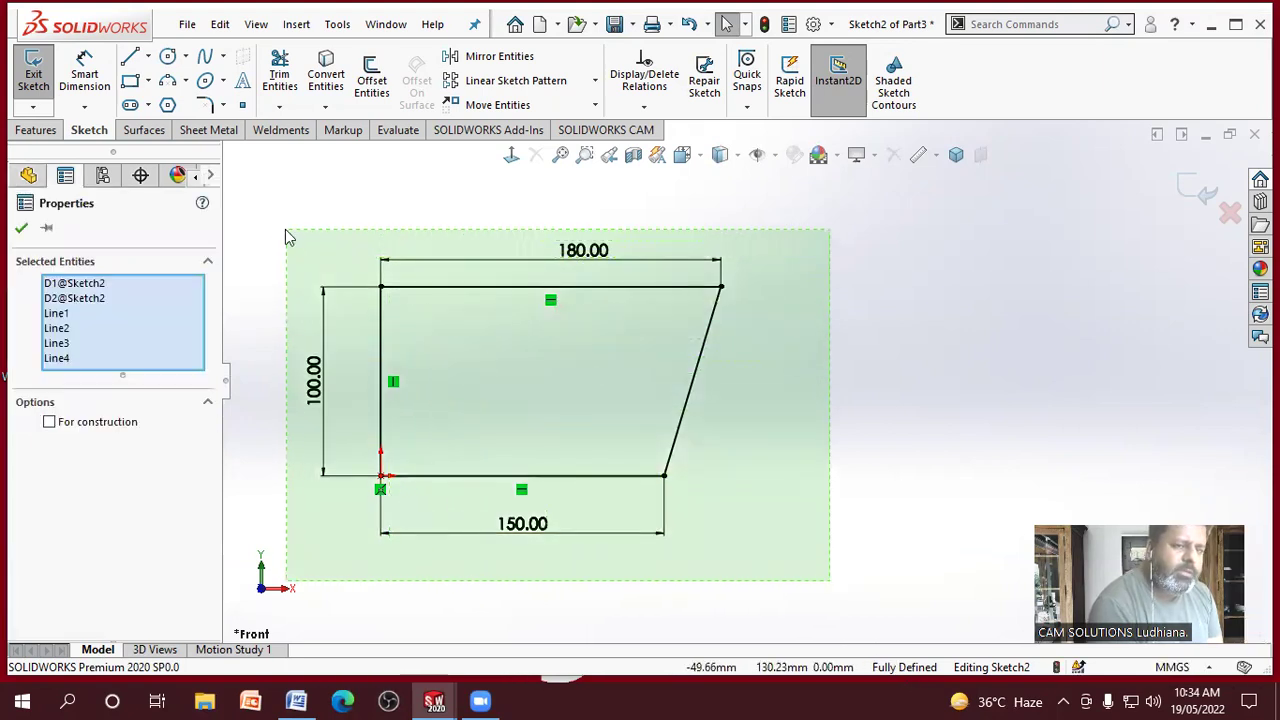
key("Delete")
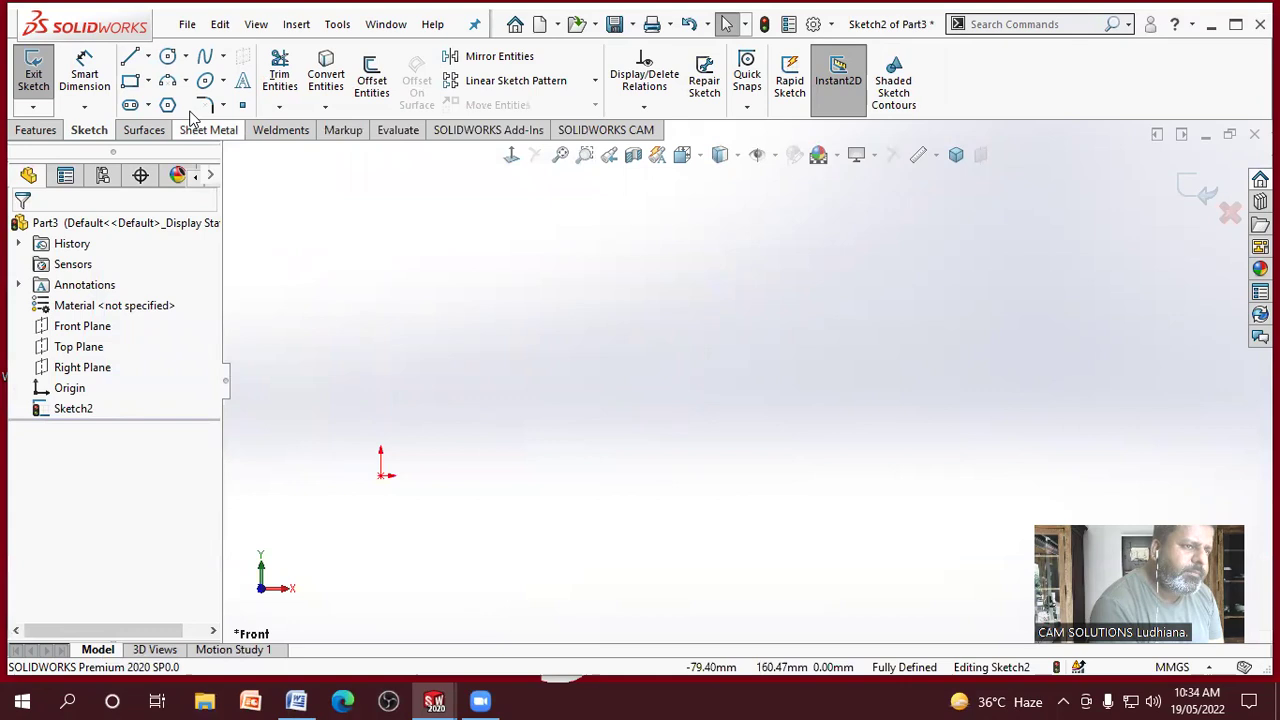
Step: Draw a corner rectangle above and to the right of the origin, 120 mm wide and 100 mm high
left_click(514, 405)
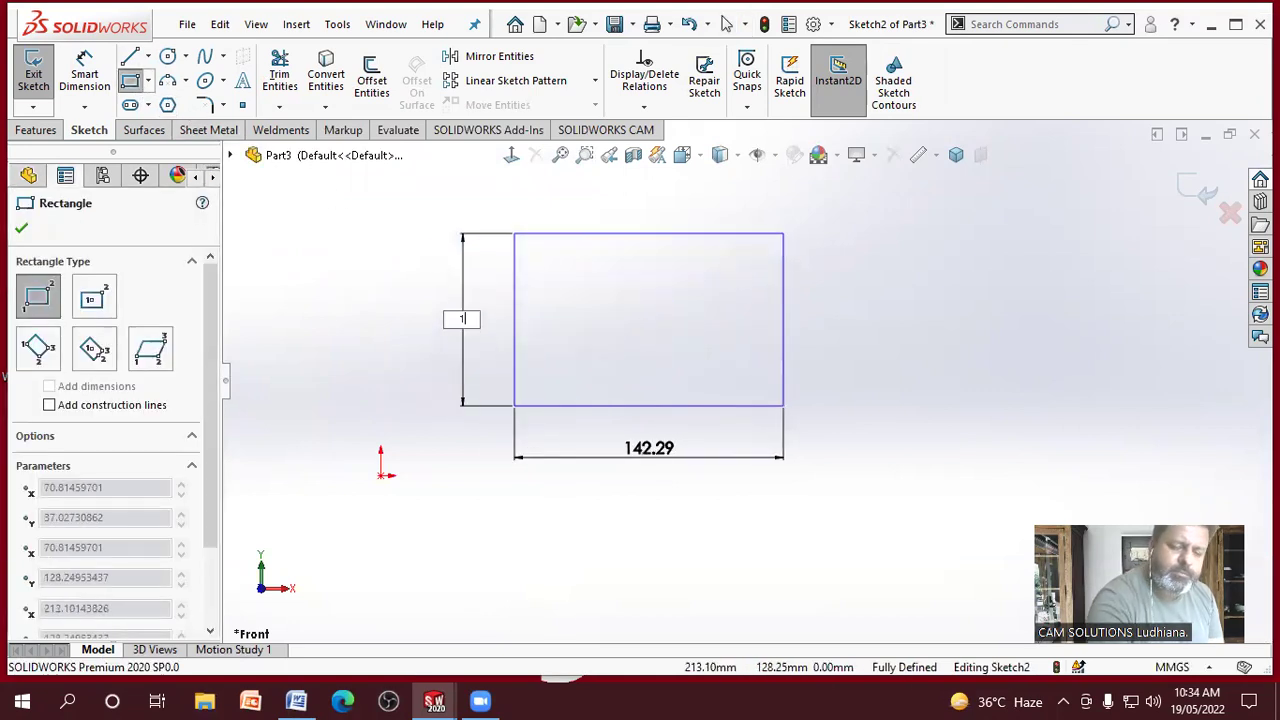
key("Tab")
type("120")
key("Return")
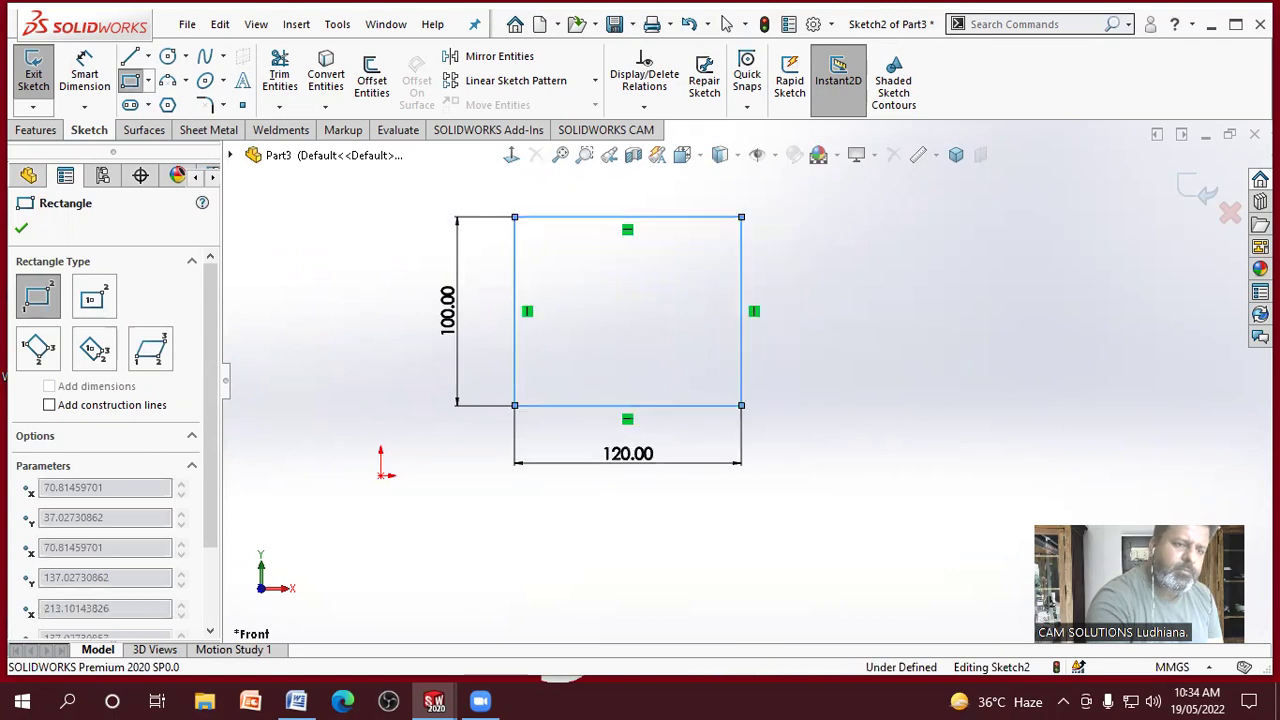
right_click(810, 283)
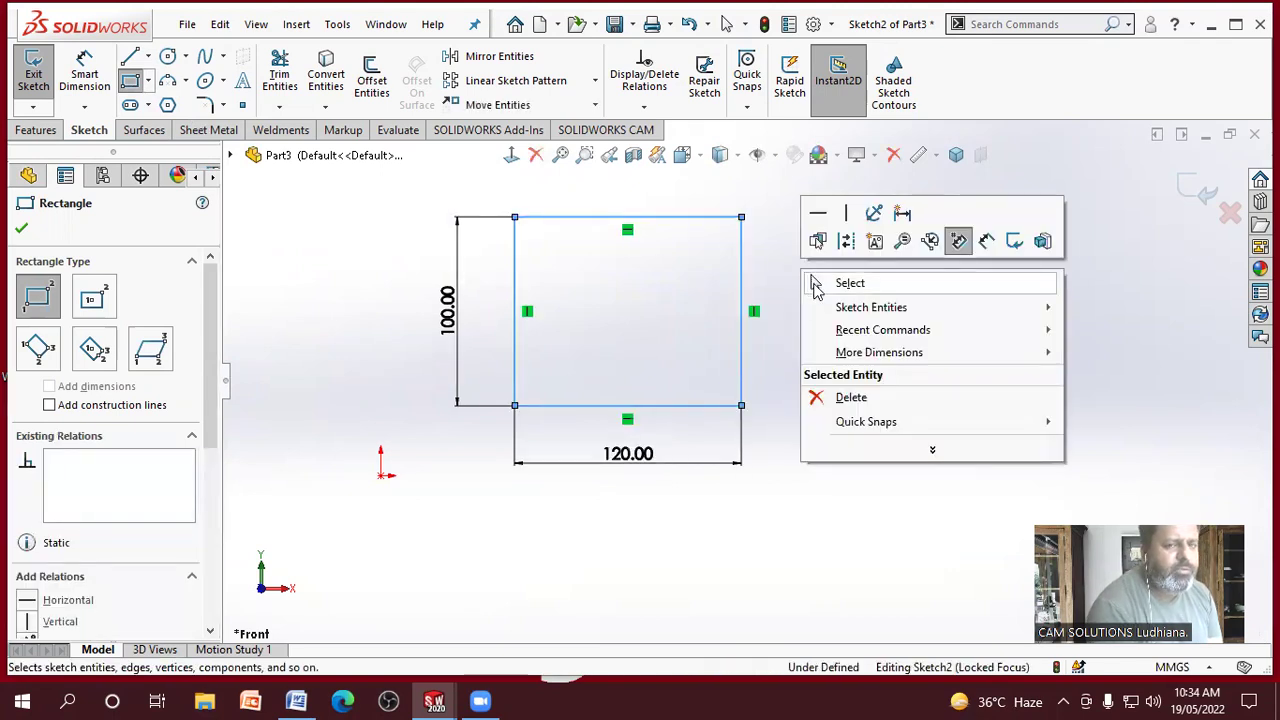
left_click(822, 283)
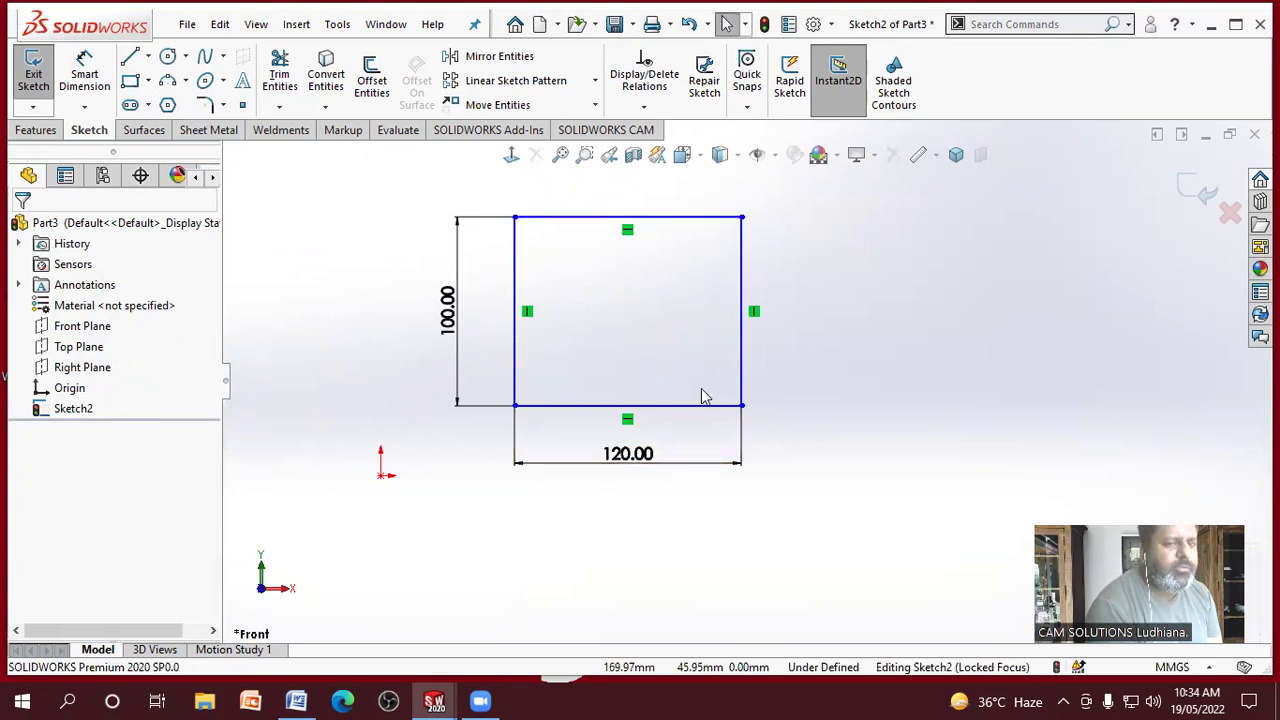
Step: Dimension the horizontal distance from the origin to the rectangle's lower left corner at 70 mm
scroll(703, 396, "up", 4)
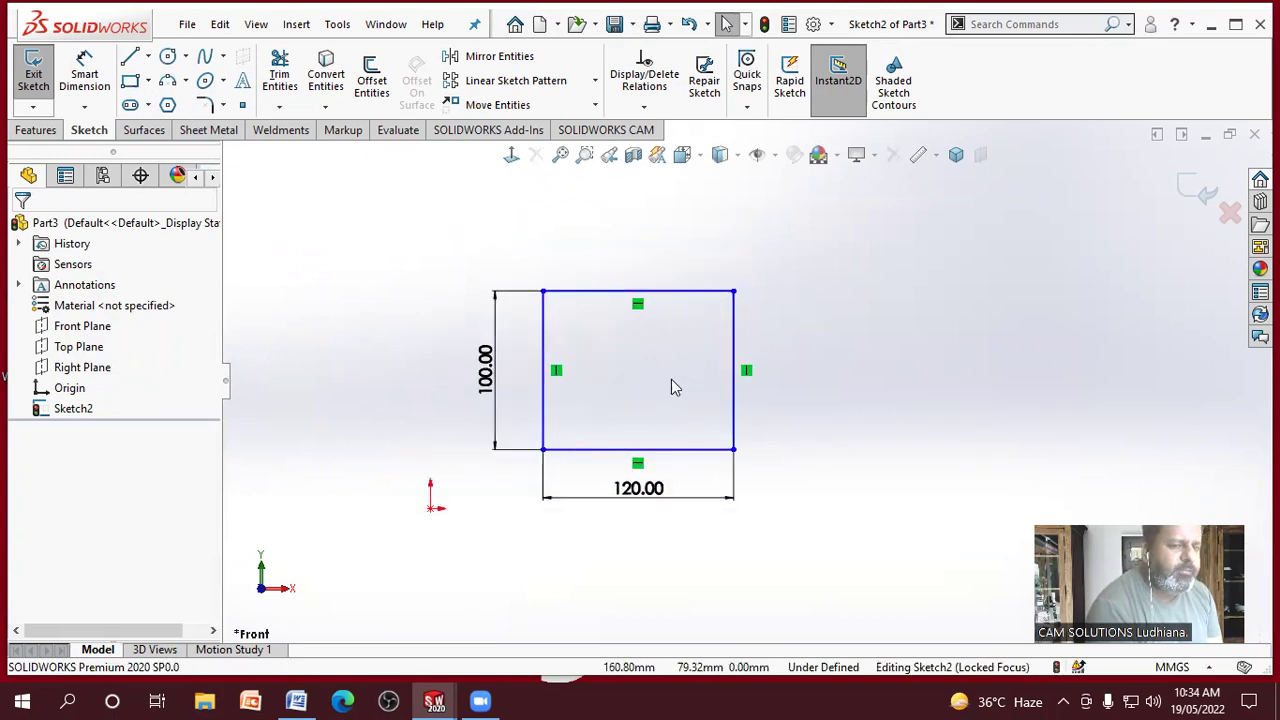
left_click(84, 72)
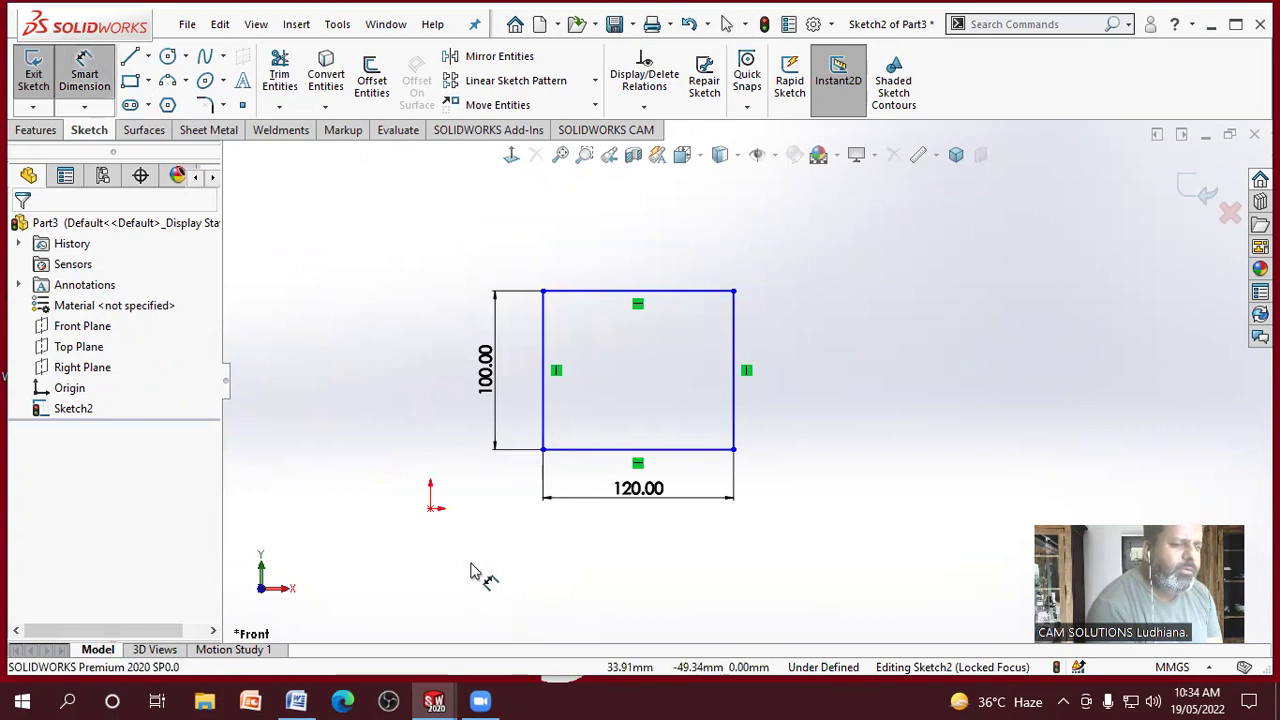
left_click(543, 450)
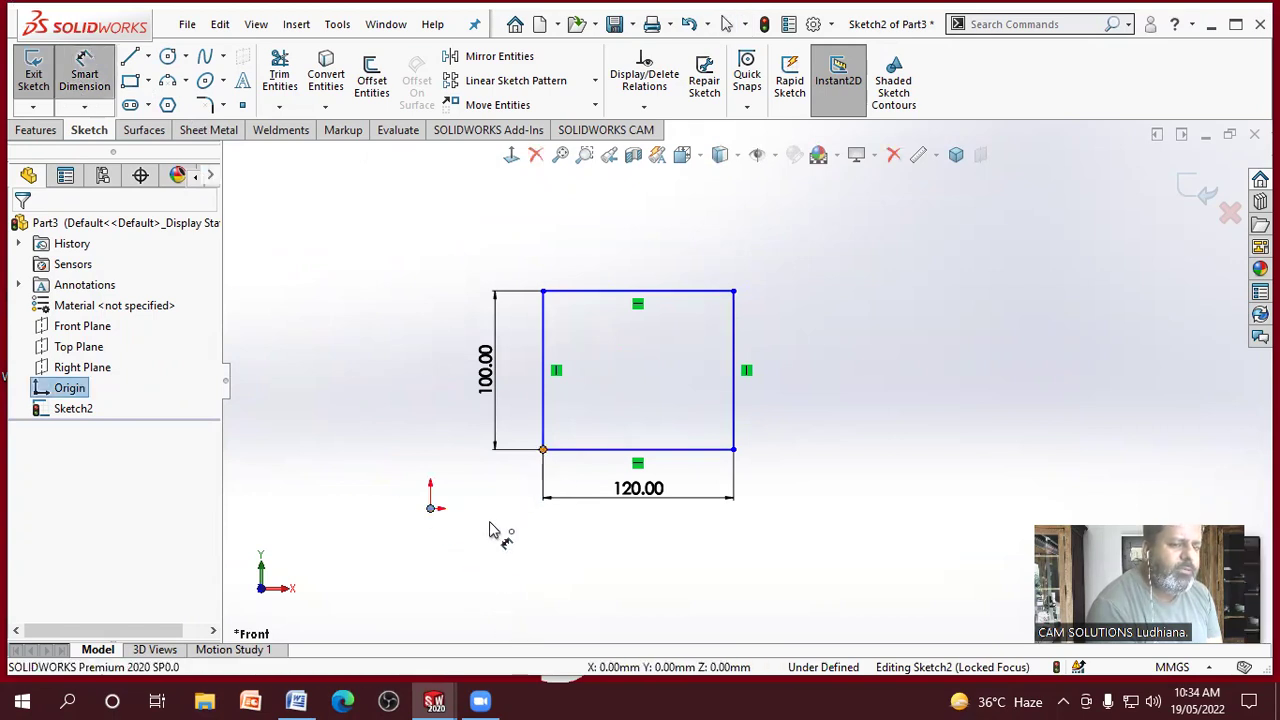
left_click(430, 507)
left_click(494, 551)
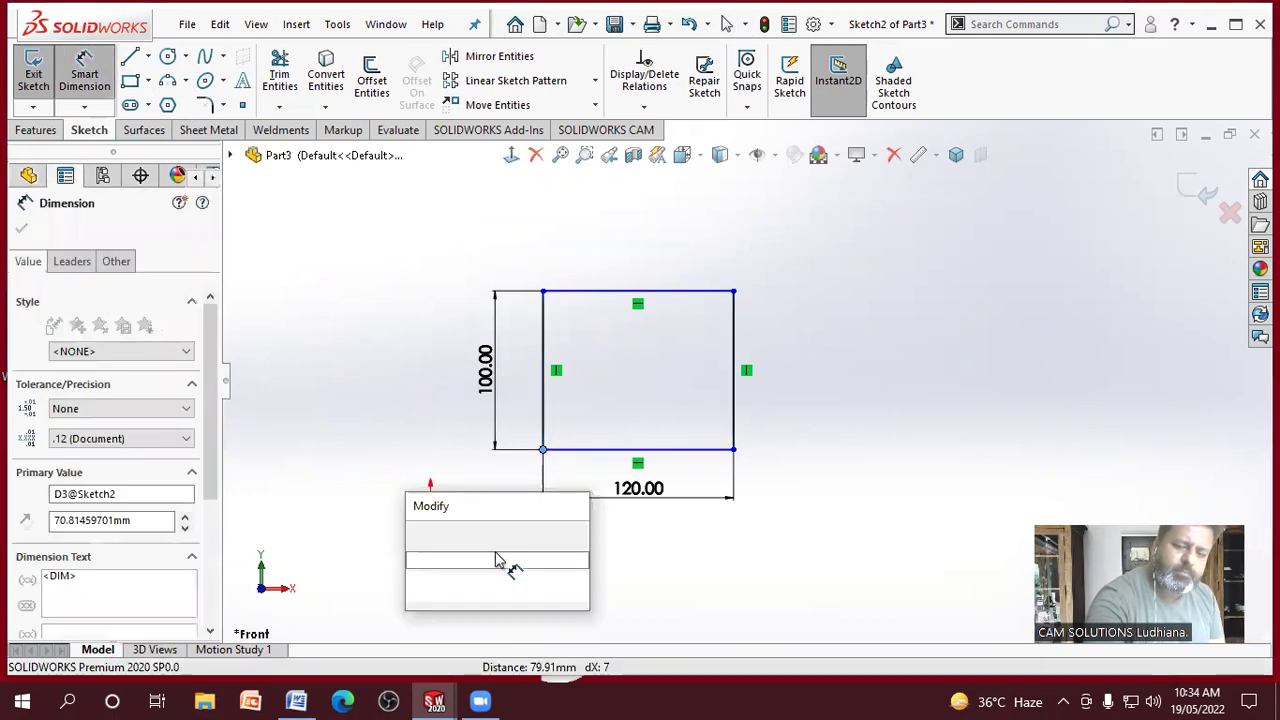
key("Return")
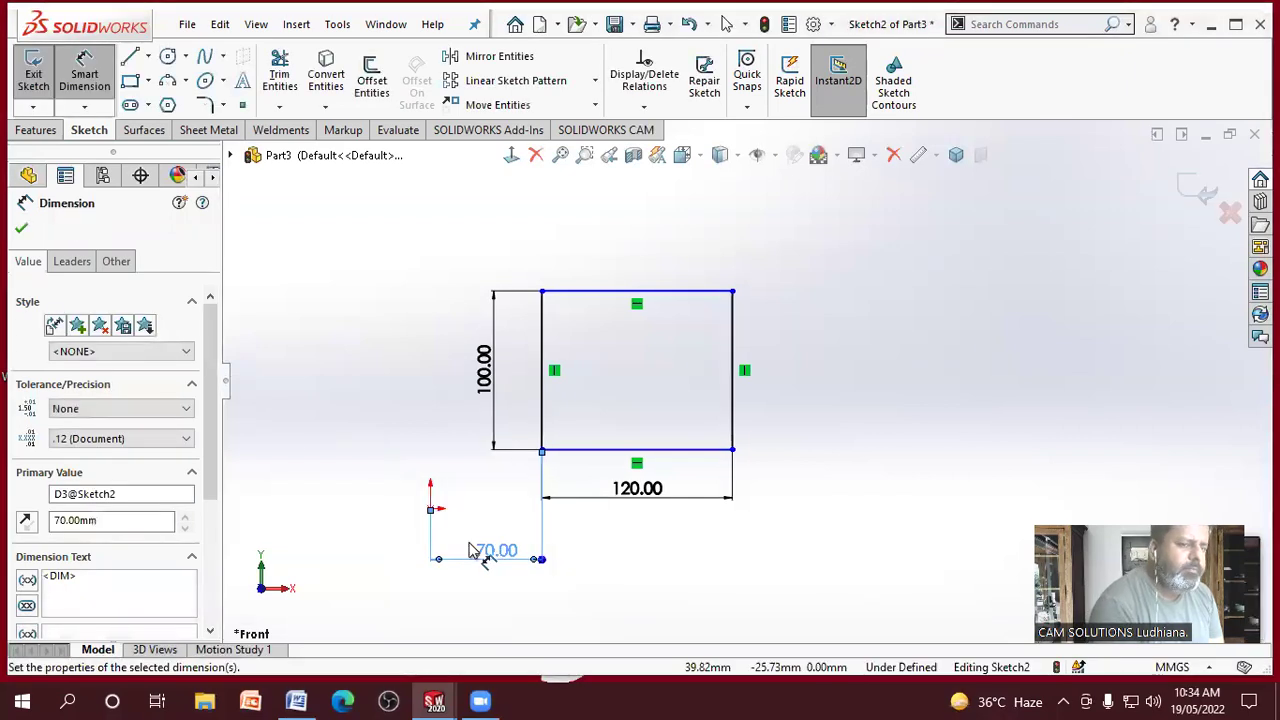
Step: Dimension the vertical distance from the origin to the rectangle's bottom edge at 30 mm and leave the dimension command
left_click(390, 421)
left_click(577, 452)
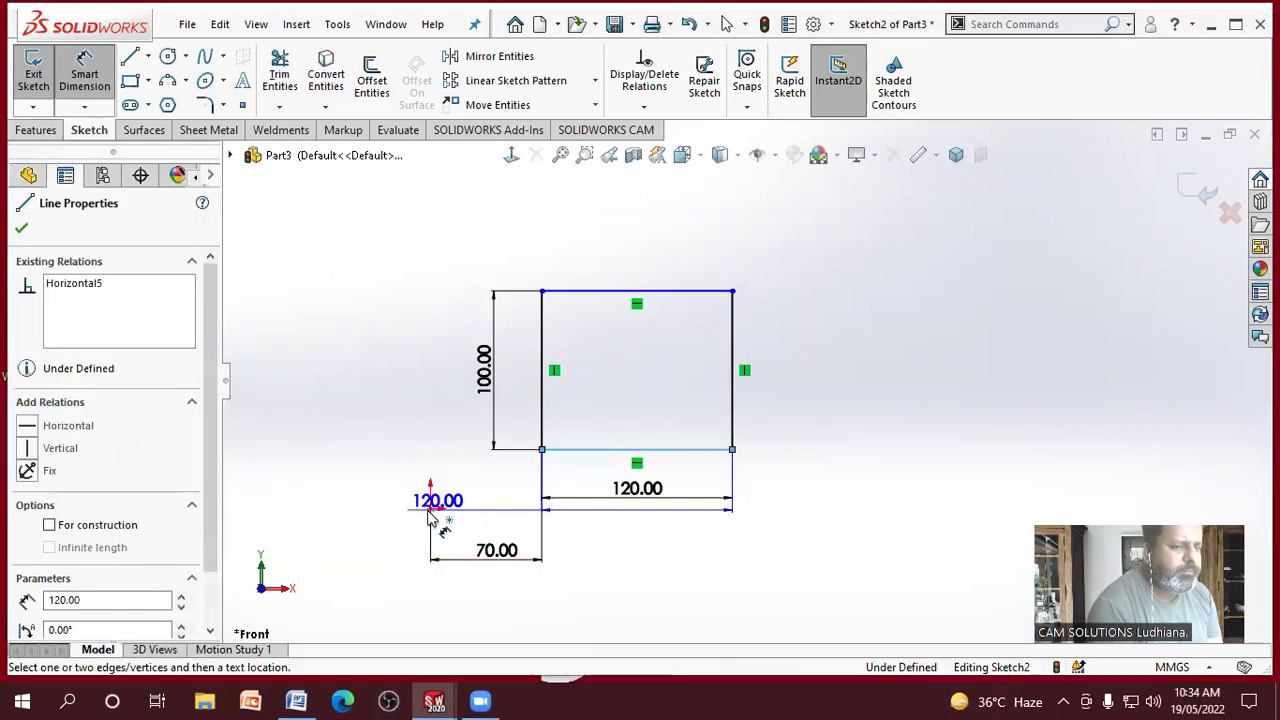
left_click(430, 508)
left_click(395, 484)
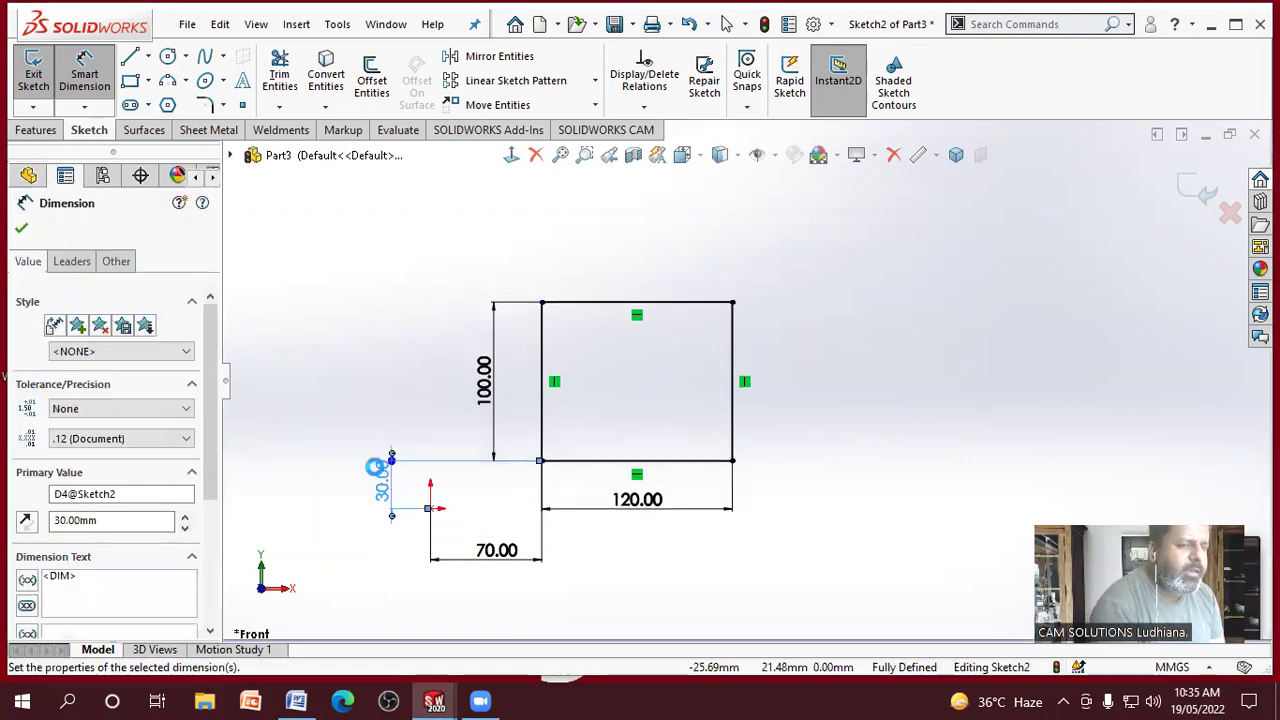
right_click(340, 370)
left_click(372, 428)
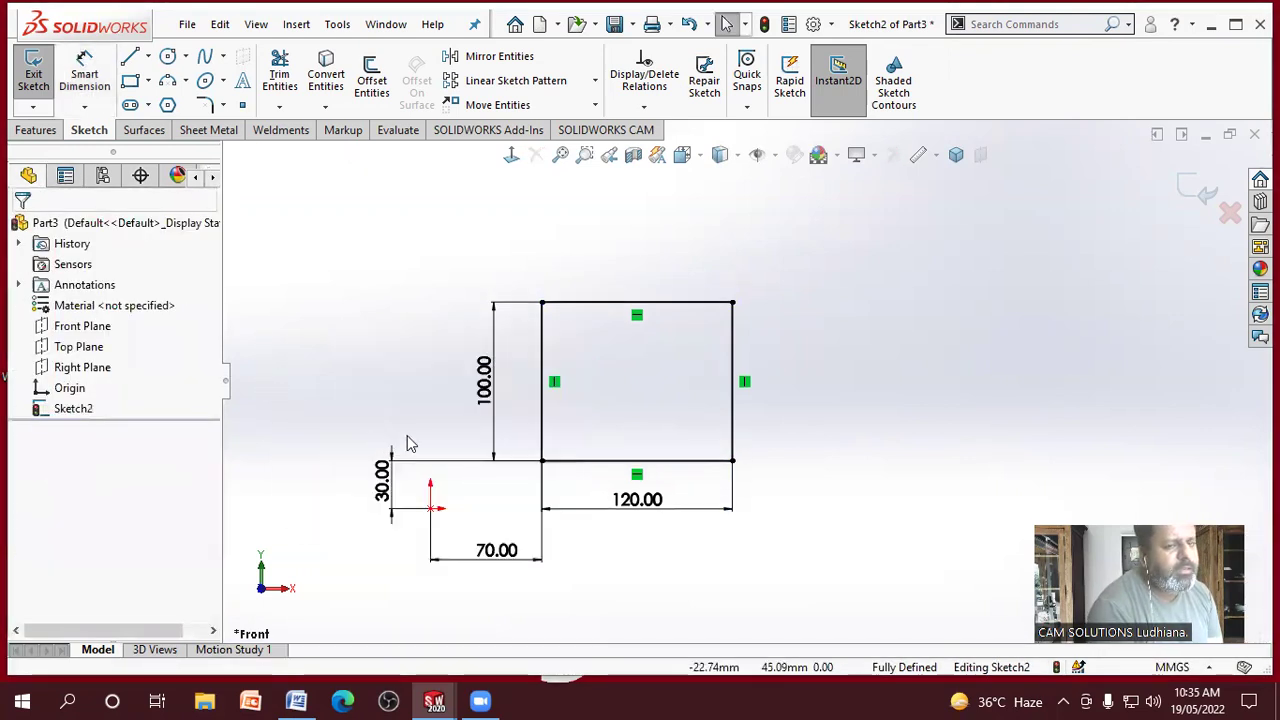
Step: Draw a circle about 60 mm in diameter to the right of the rectangle, with its centre slightly above the rectangle's top edge
scroll(409, 443, "down", 2)
scroll(480, 451, "up", 1)
scroll(1010, 432, "down", 1)
scroll(564, 424, "up", 2)
scroll(1116, 398, "down", 2)
scroll(1116, 398, "up", 2)
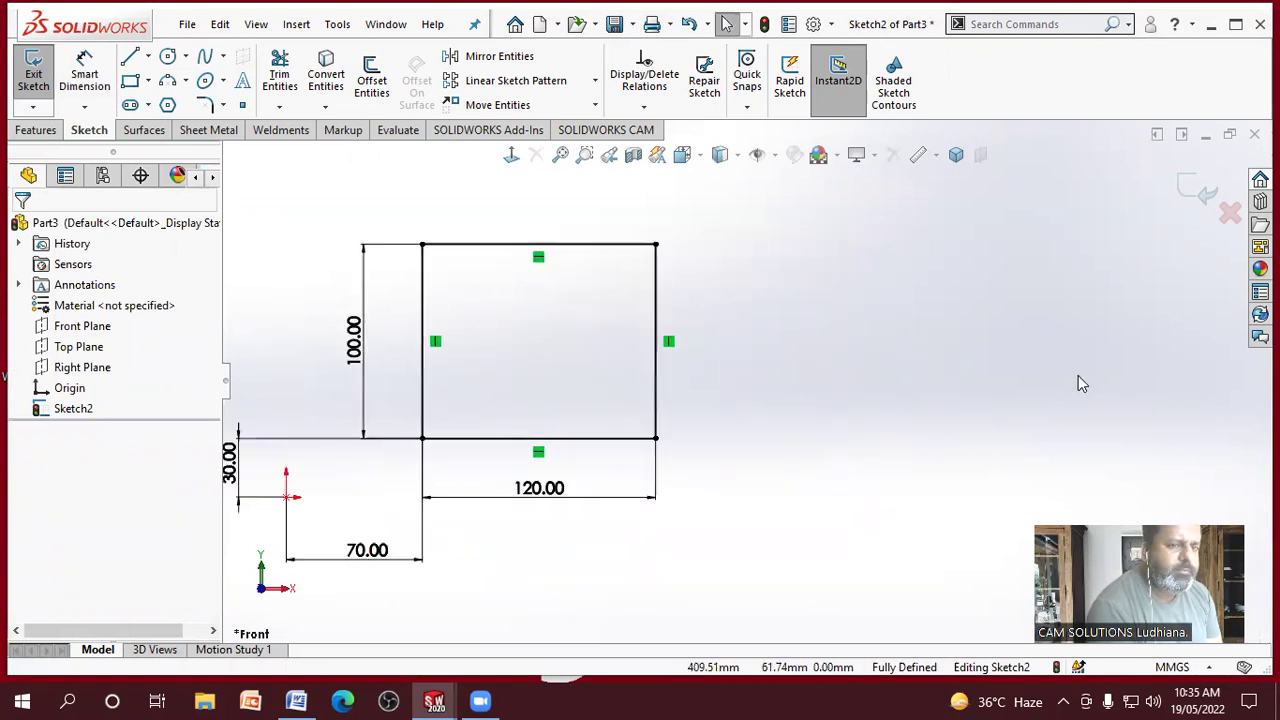
left_click(167, 56)
left_click(871, 258)
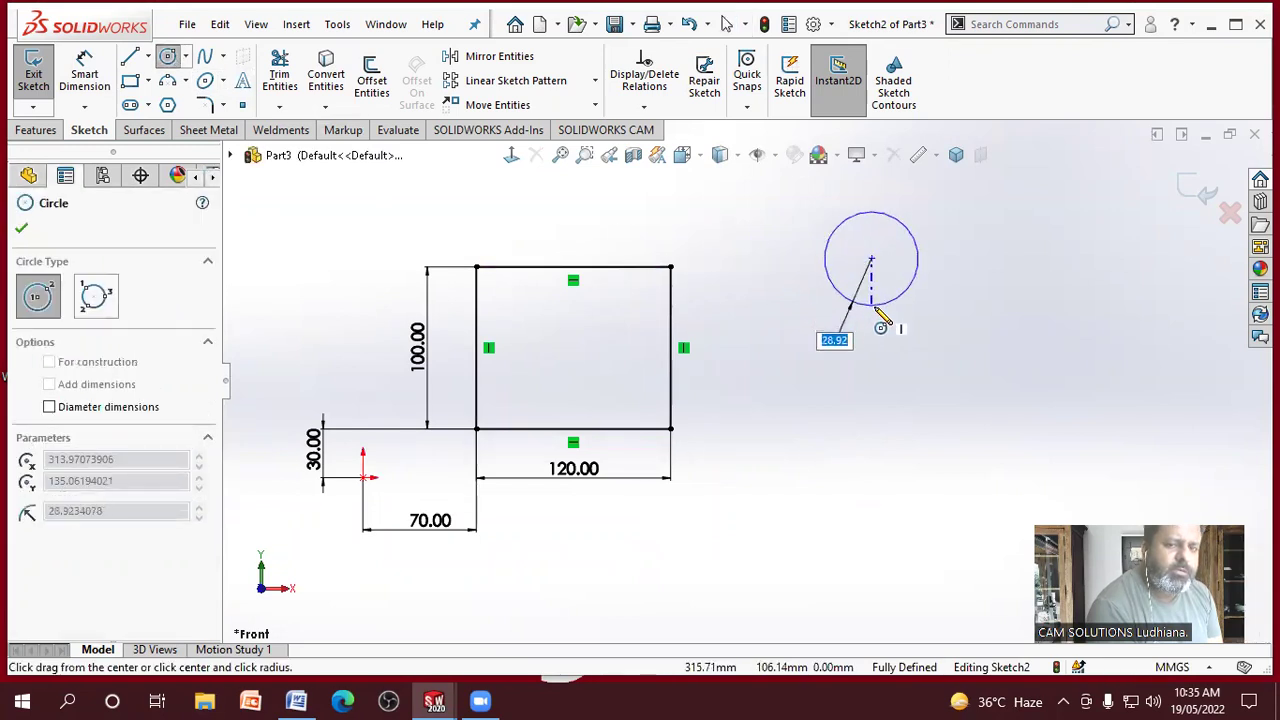
left_click(871, 306)
right_click(934, 334)
left_click(960, 331)
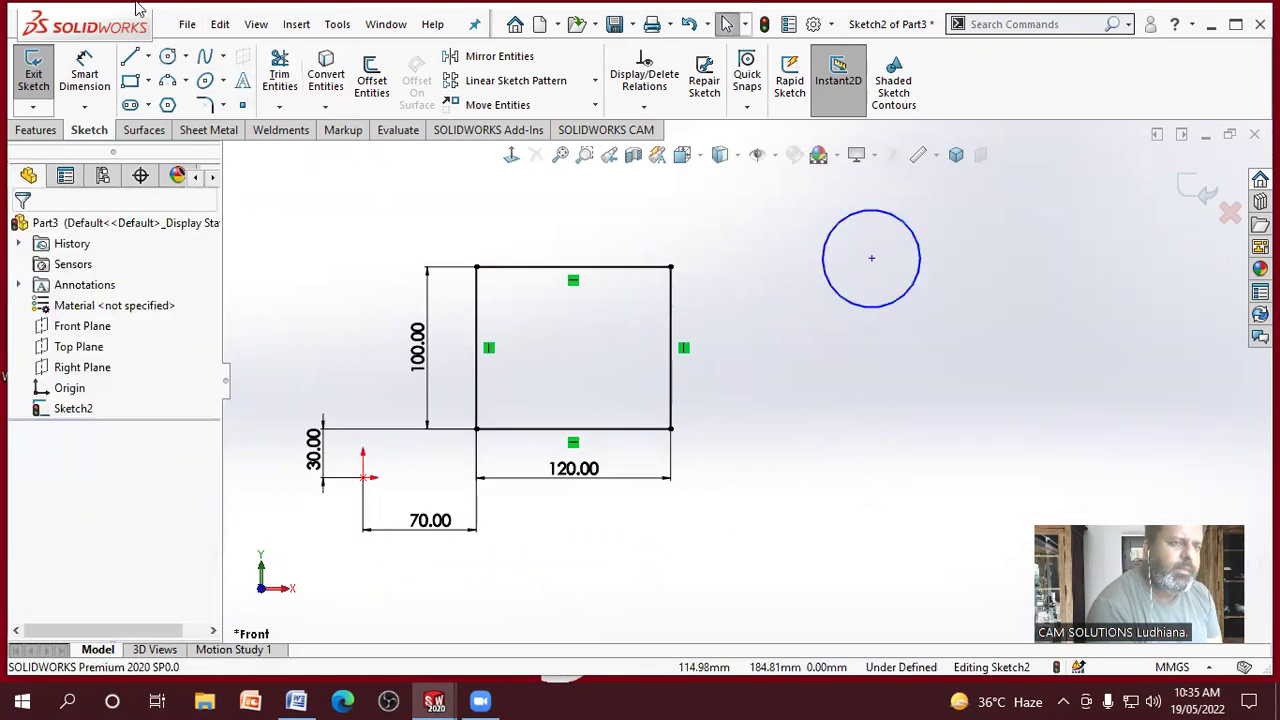
Step: Dimension the horizontal distance from the rectangle's right edge to the circle's centre and leave the dimension command
left_click(96, 77)
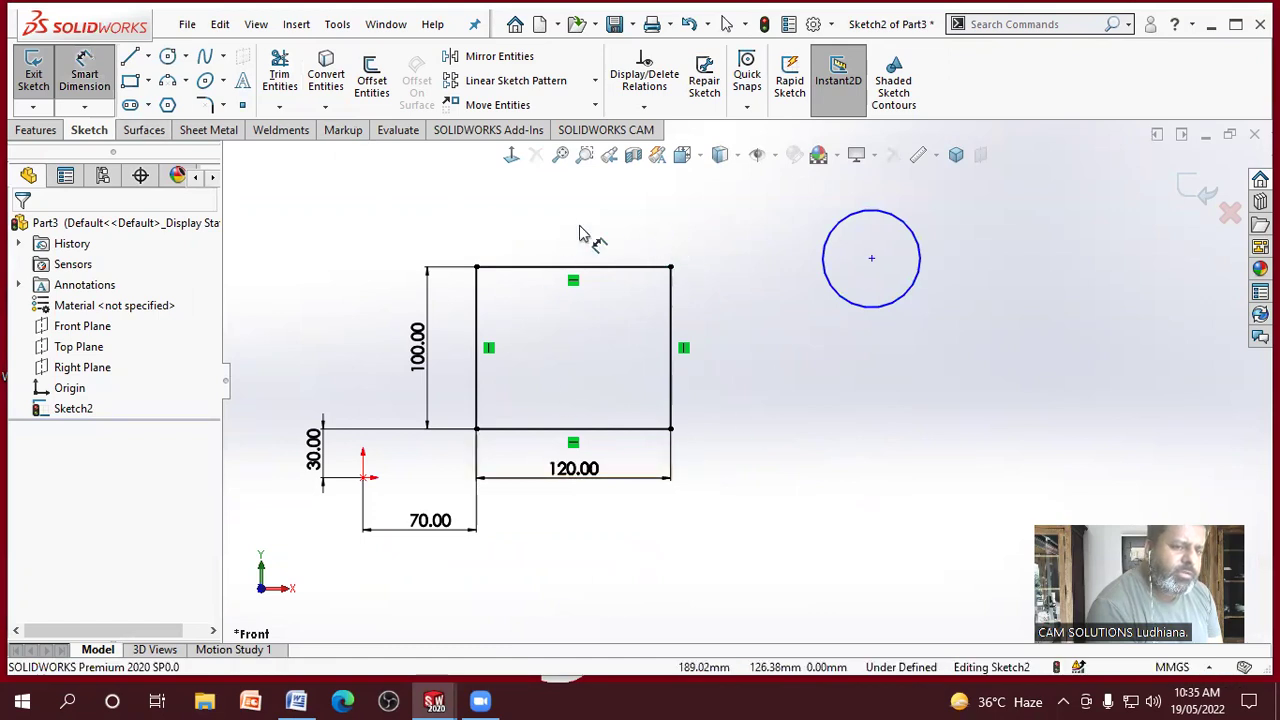
left_click(671, 300)
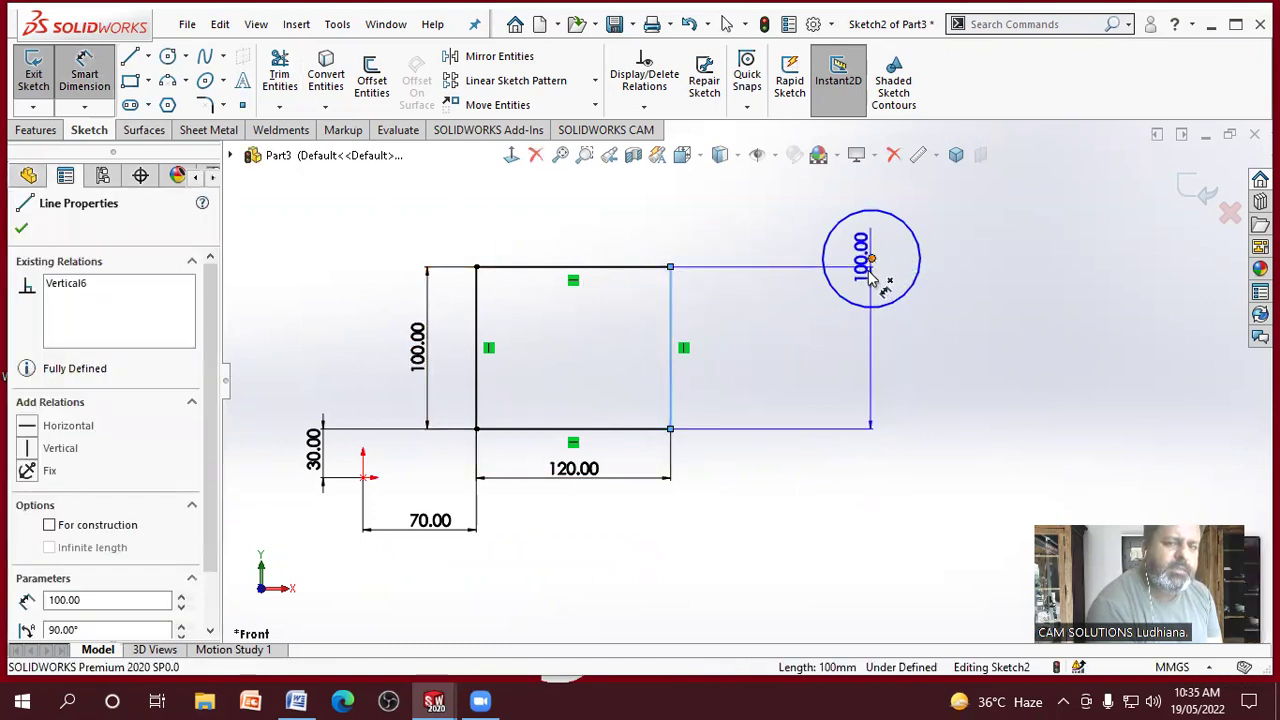
left_click(871, 259)
left_click(810, 366)
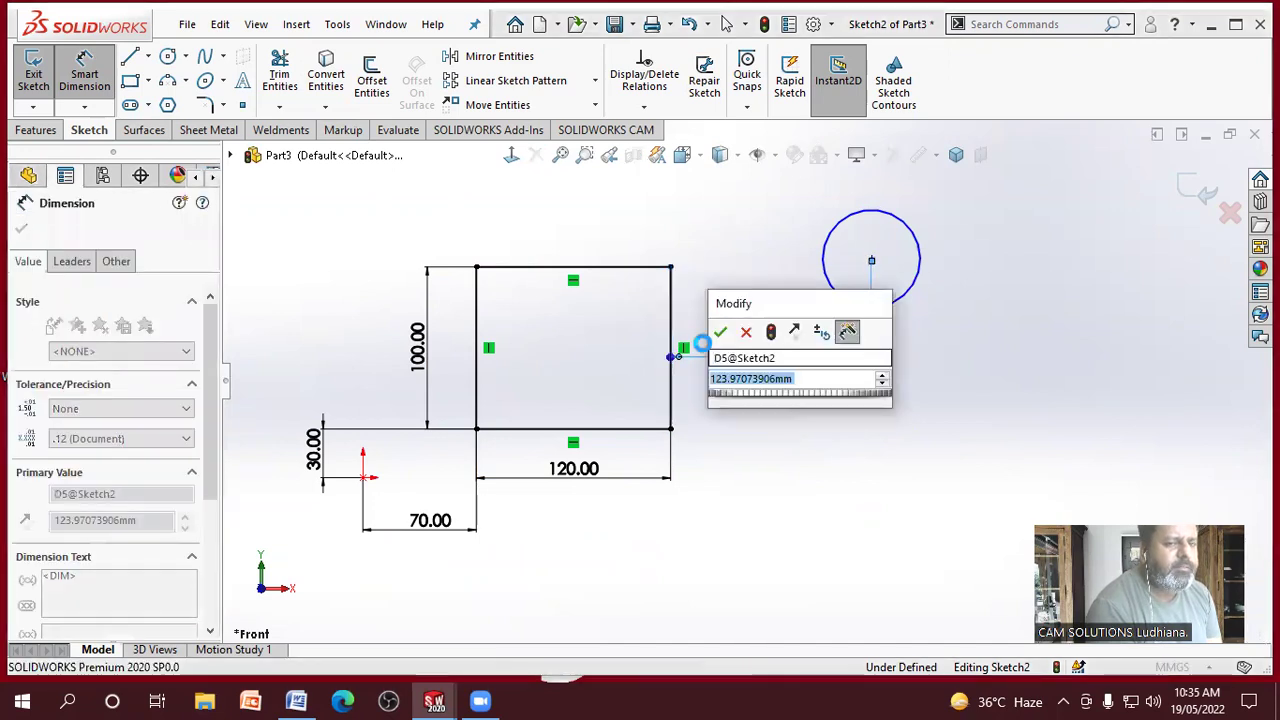
left_click(721, 334)
key("Escape")
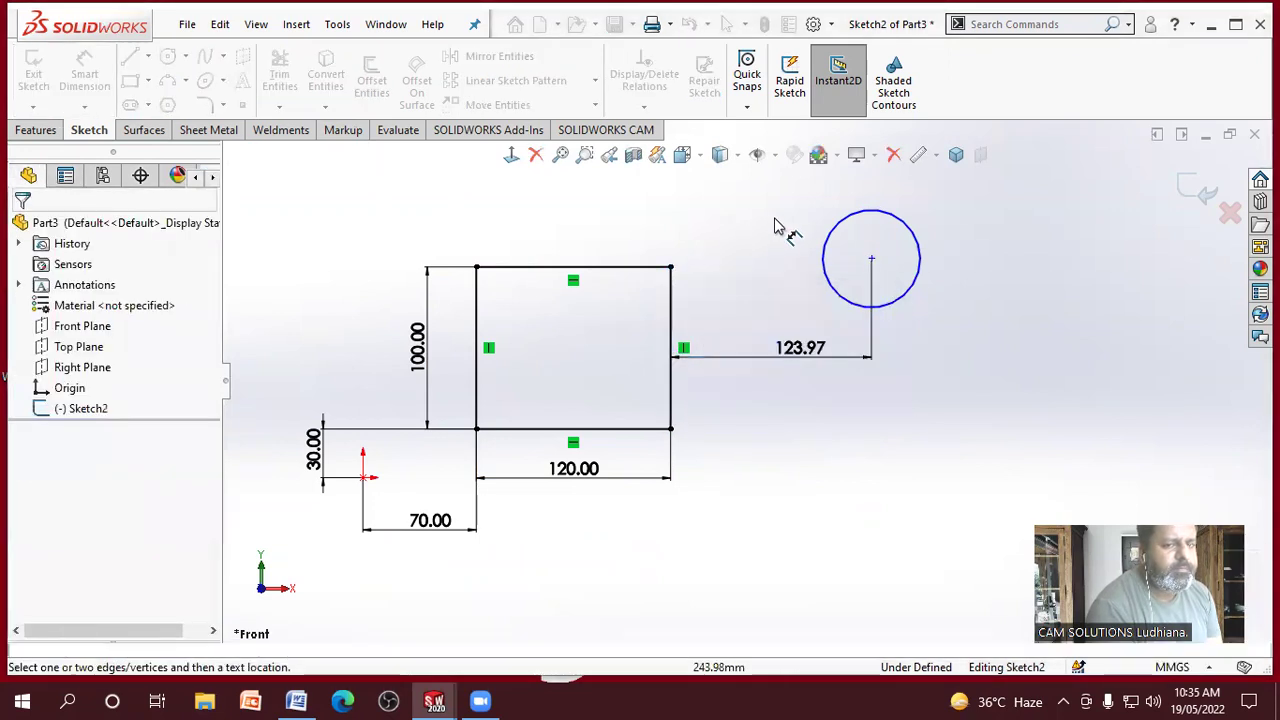
right_click(1066, 394)
left_click(1086, 443)
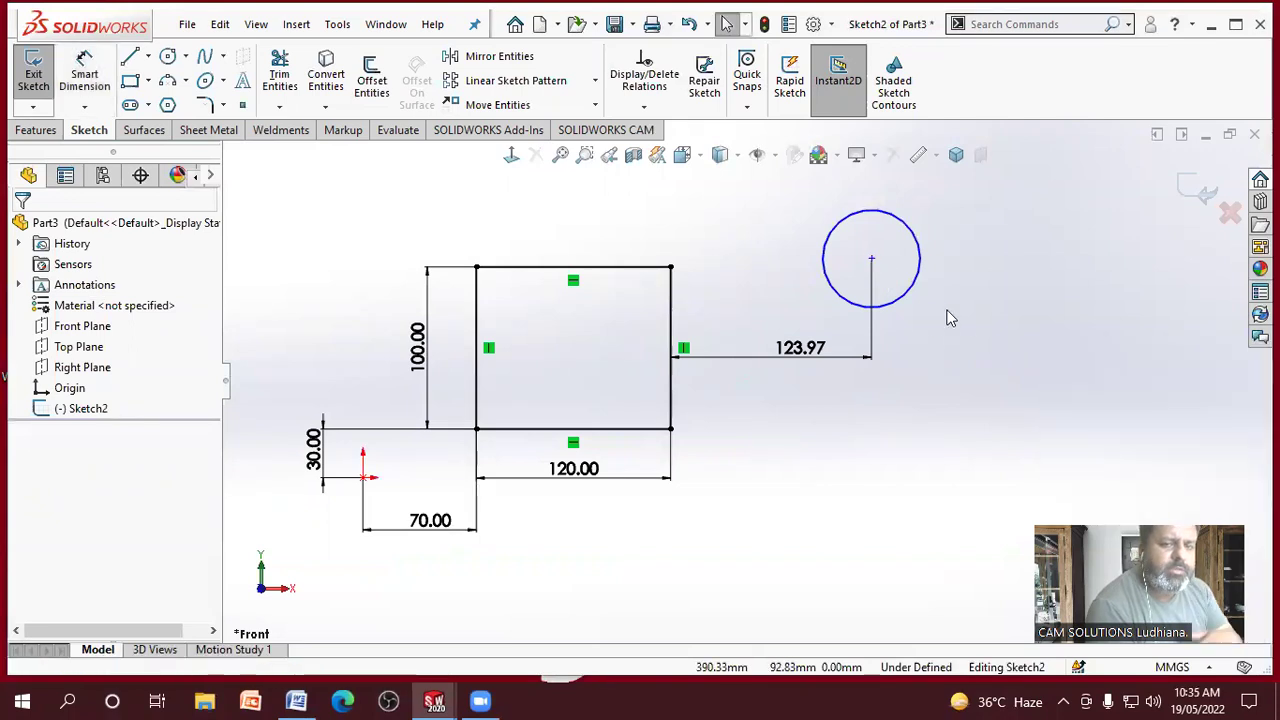
Step: Add a coincident relation between the circle's centre point and the rectangle's top edge
left_click(871, 262)
left_click(645, 268, "ctrl")
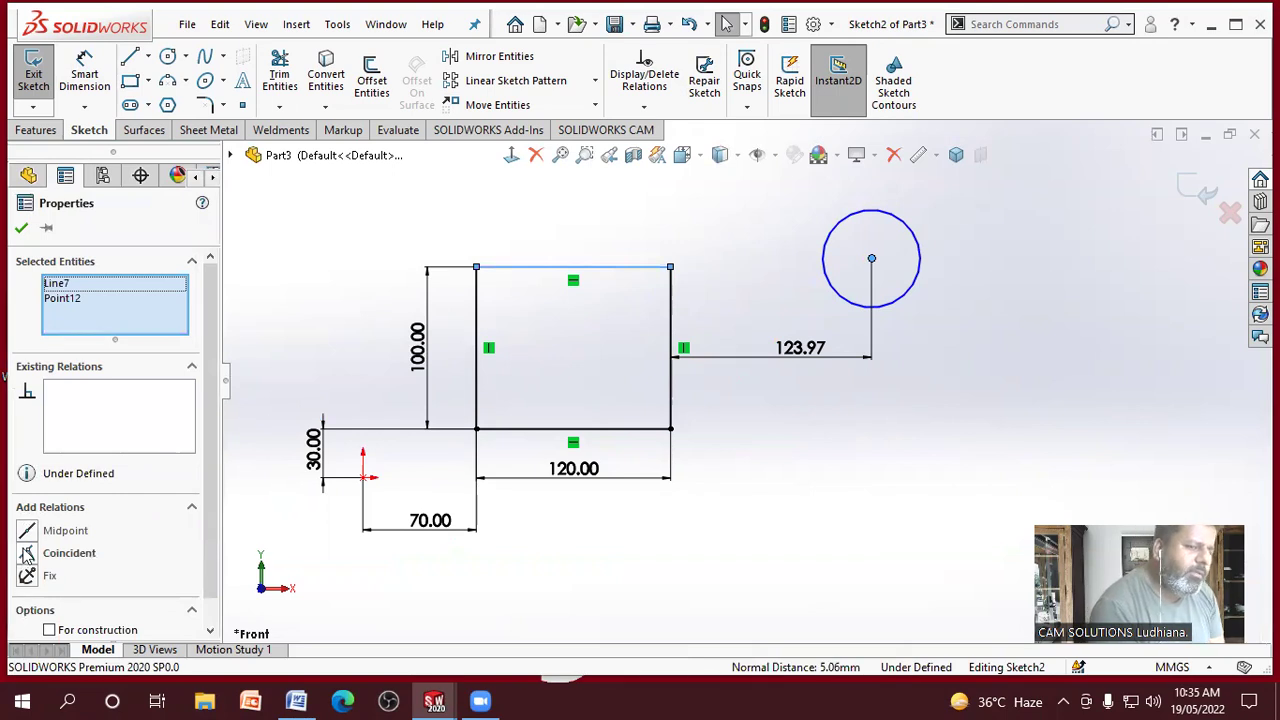
left_click(28, 555)
left_click(782, 465)
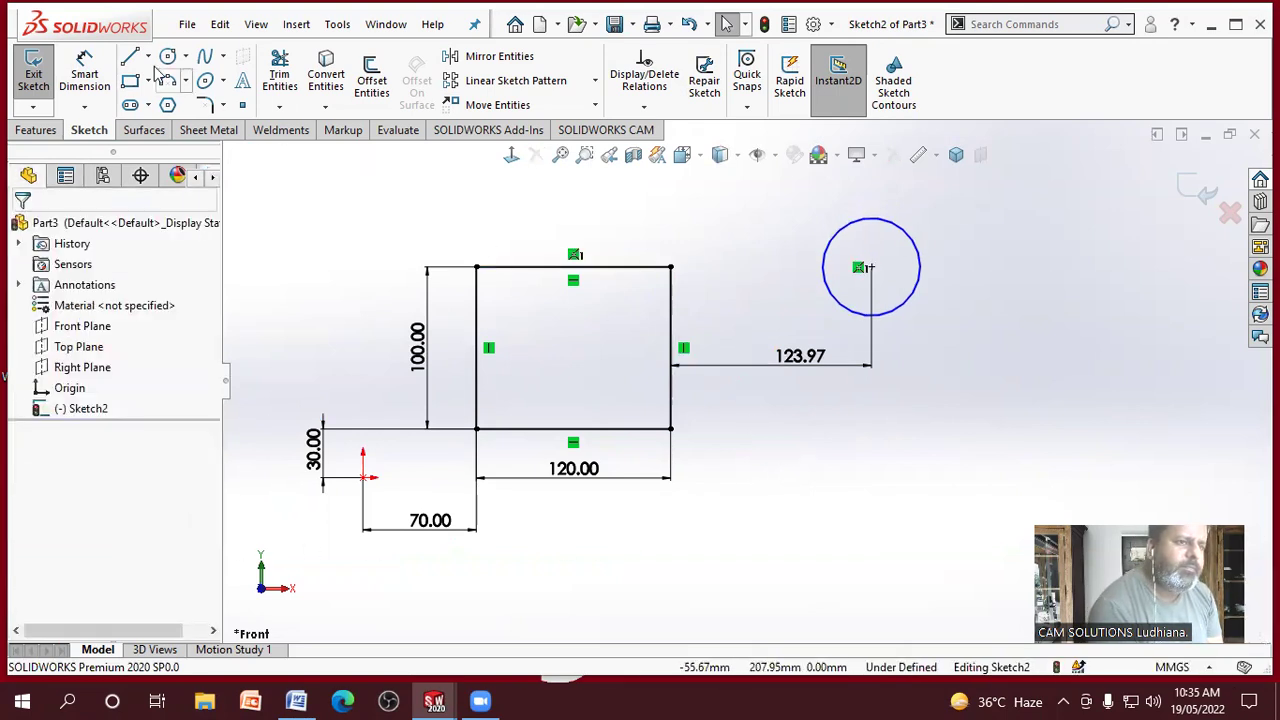
Step: Dimension the circle's diameter at 60 mm and leave the dimension command
left_click(82, 75)
left_click(920, 256)
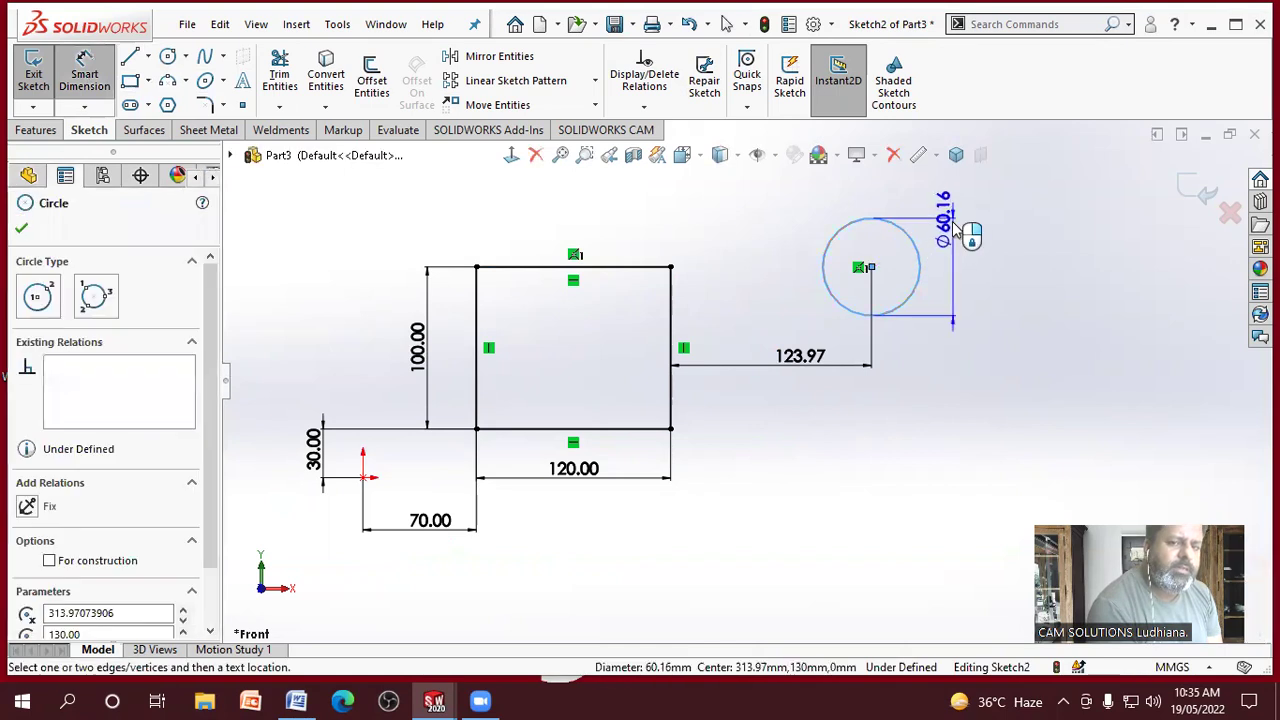
left_click(955, 230)
type("6306")
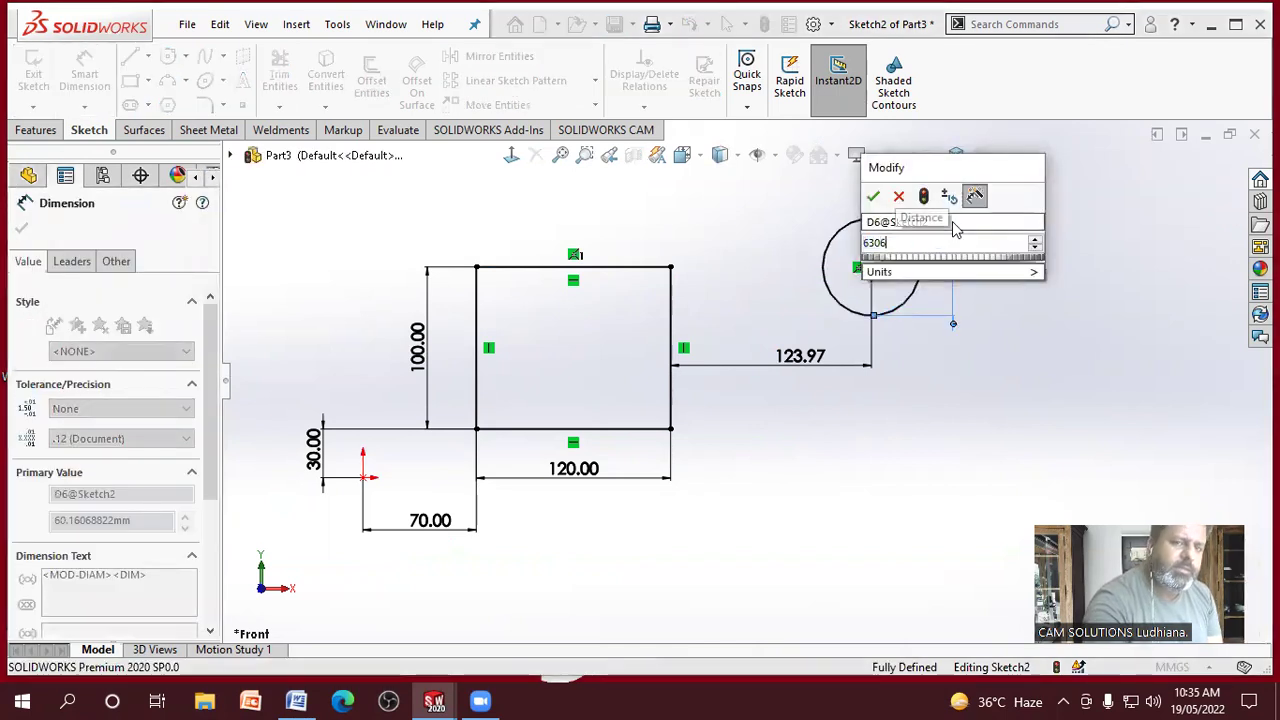
key("BackSpace")
key("BackSpace")
key("BackSpace")
type("0")
key("Return")
left_click(1035, 255)
right_click(1034, 274)
left_click(1042, 377)
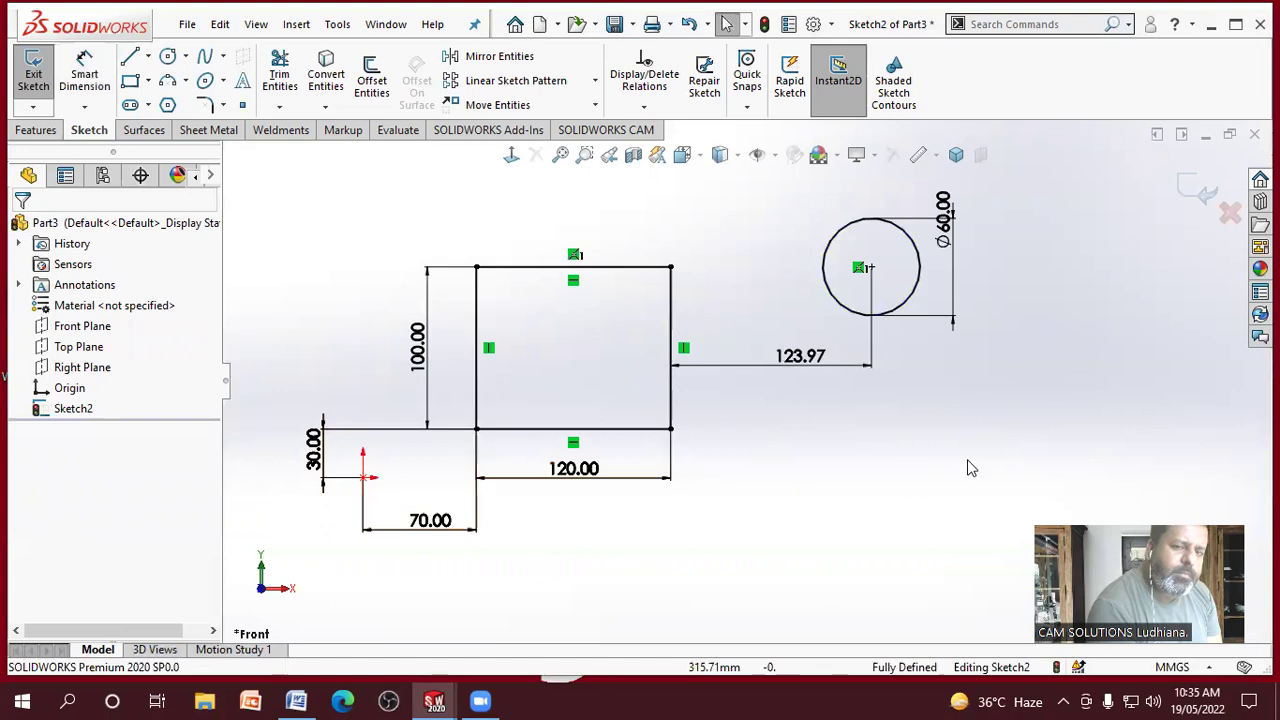
Step: Replace the dimension between the rectangle and the circle with a horizontal dimension from the origin to the circle's centre
left_click(841, 379)
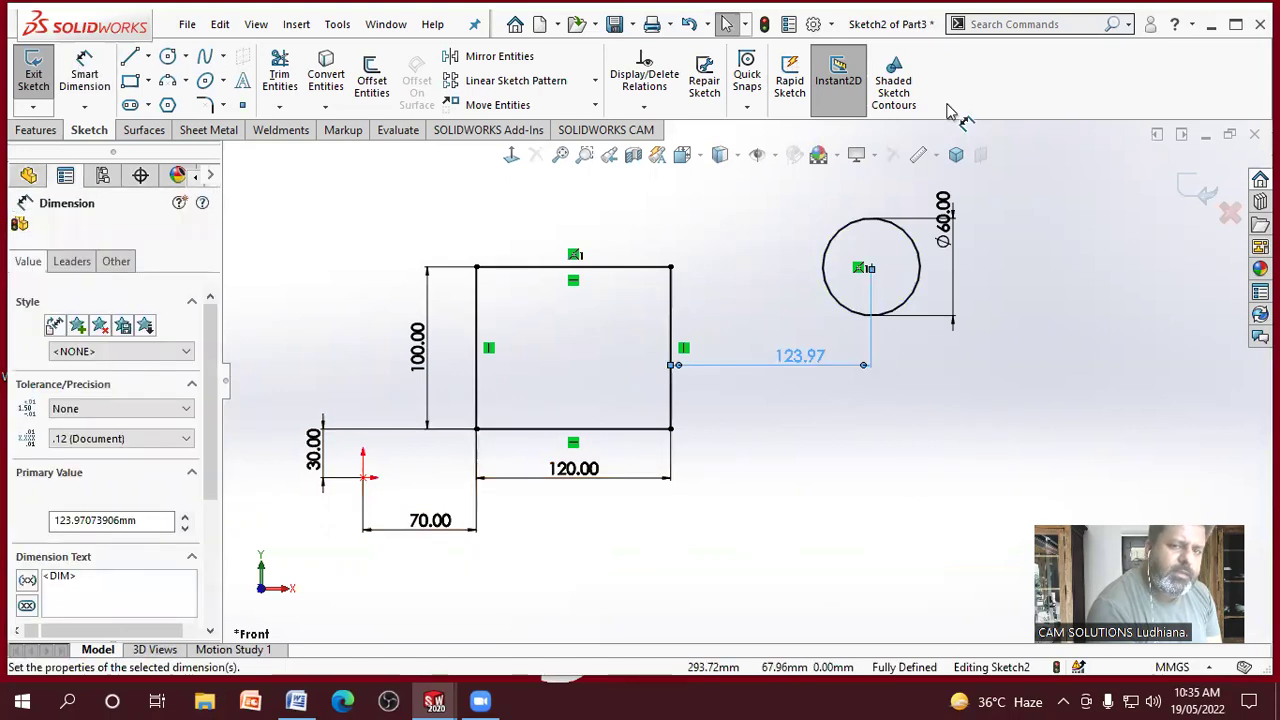
left_click(894, 156)
key("d")
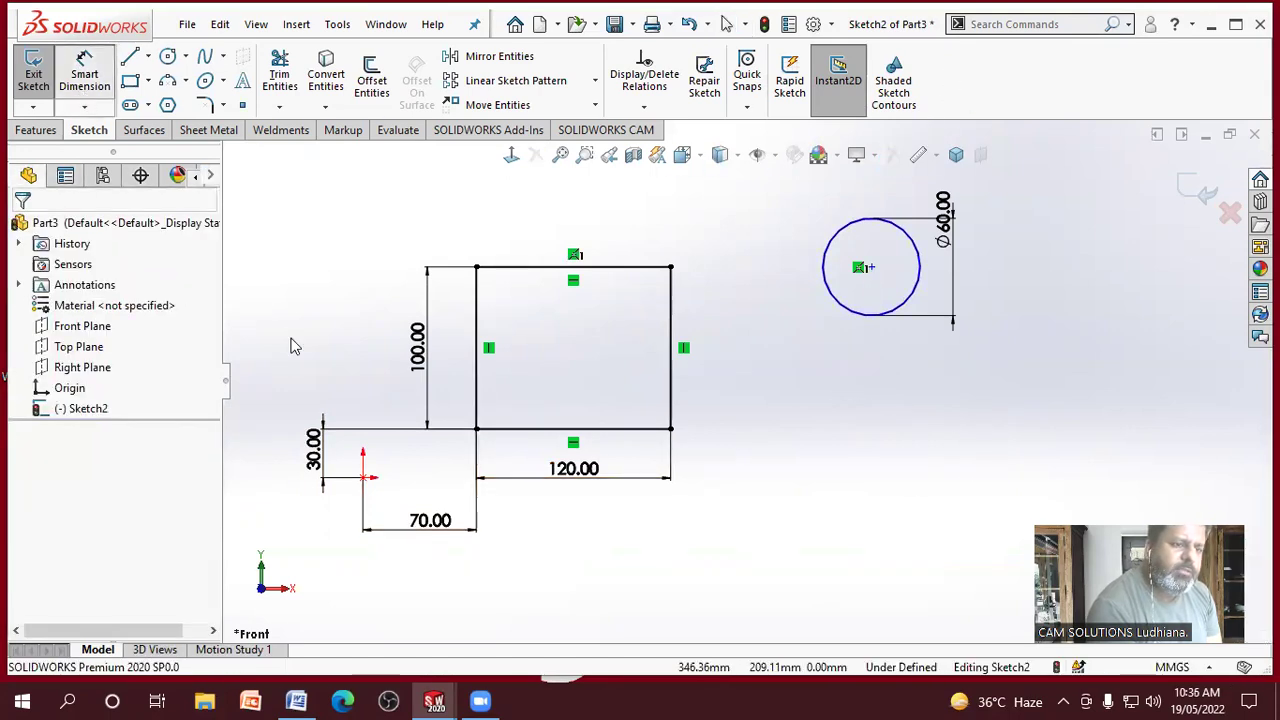
left_click(364, 478)
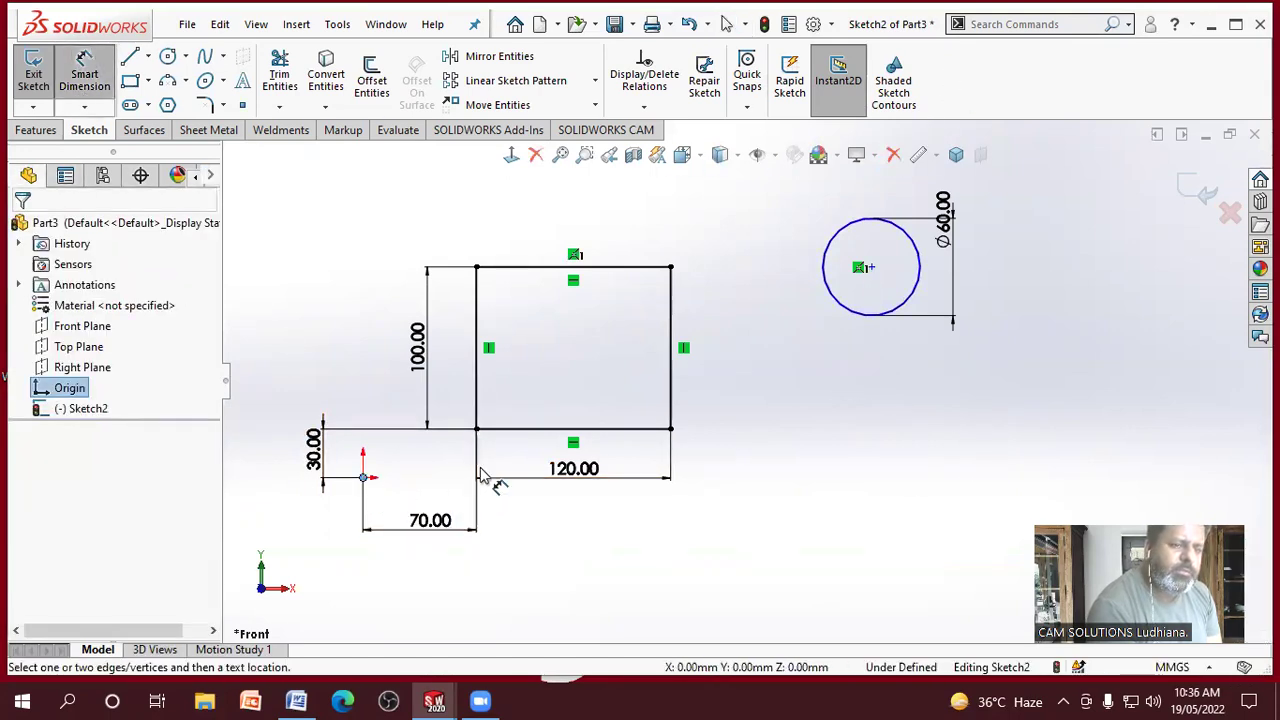
left_click(872, 268)
left_click(609, 578)
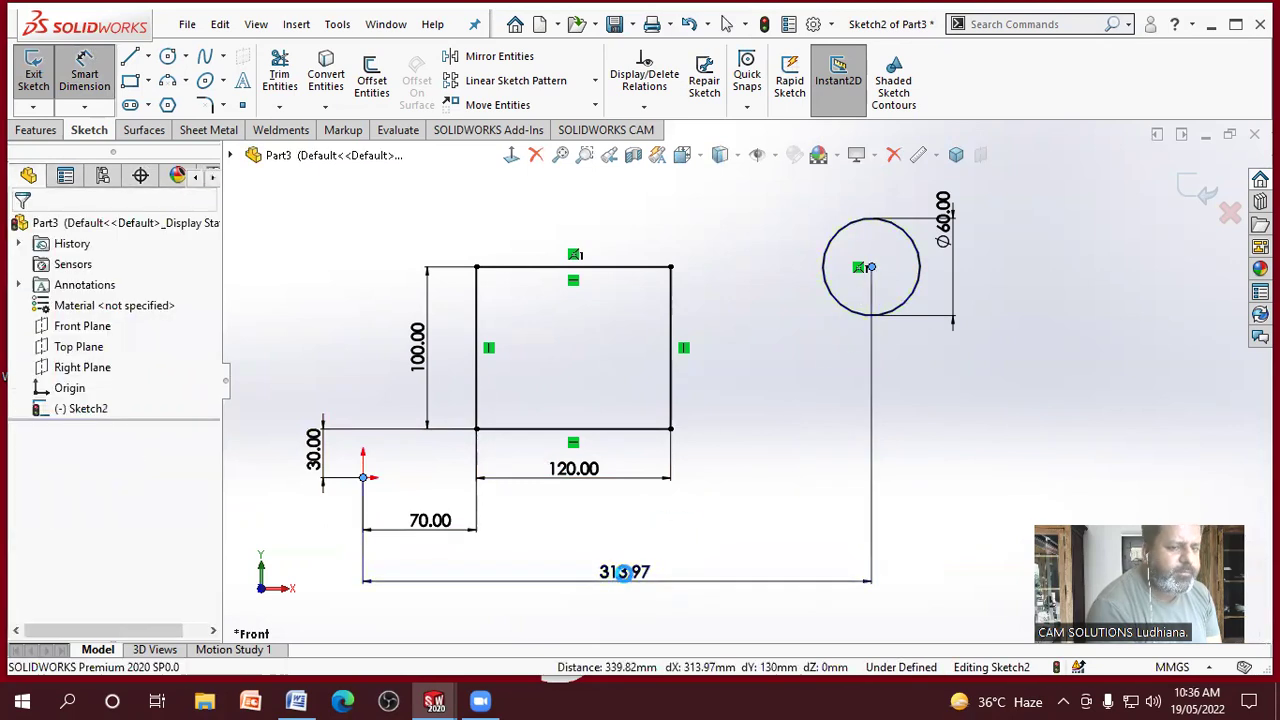
left_click(546, 555)
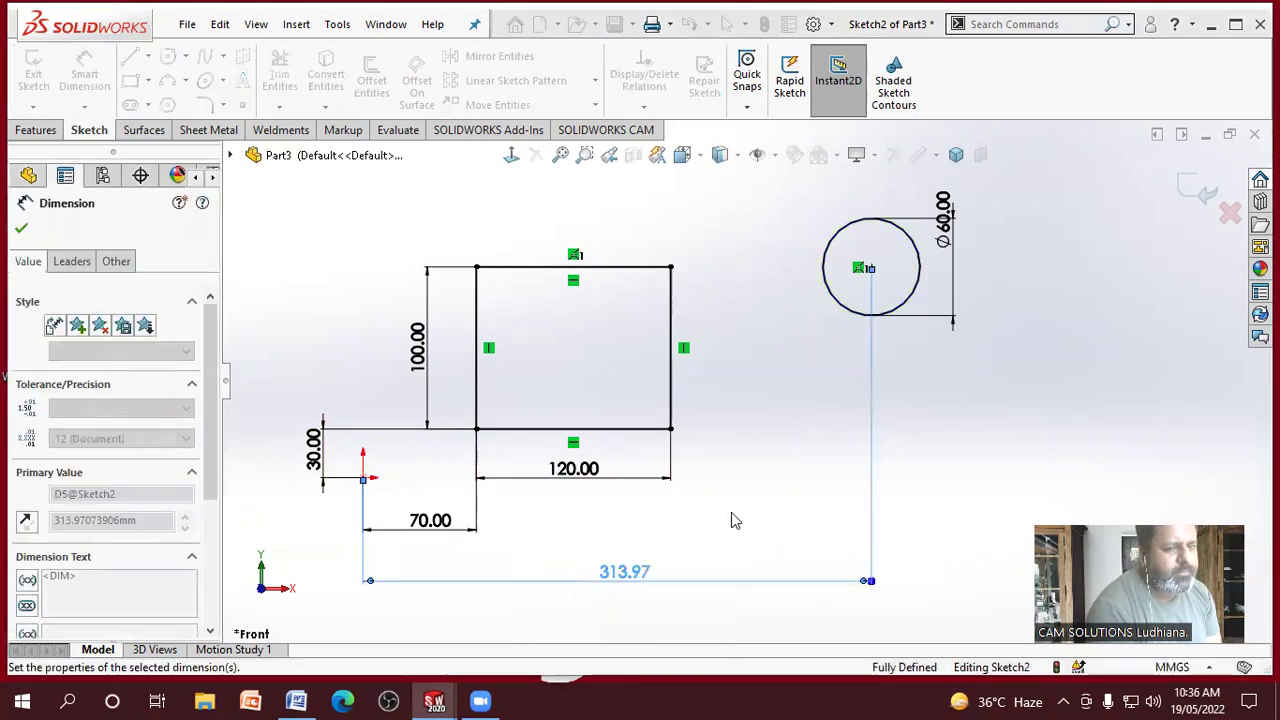
right_click(912, 442)
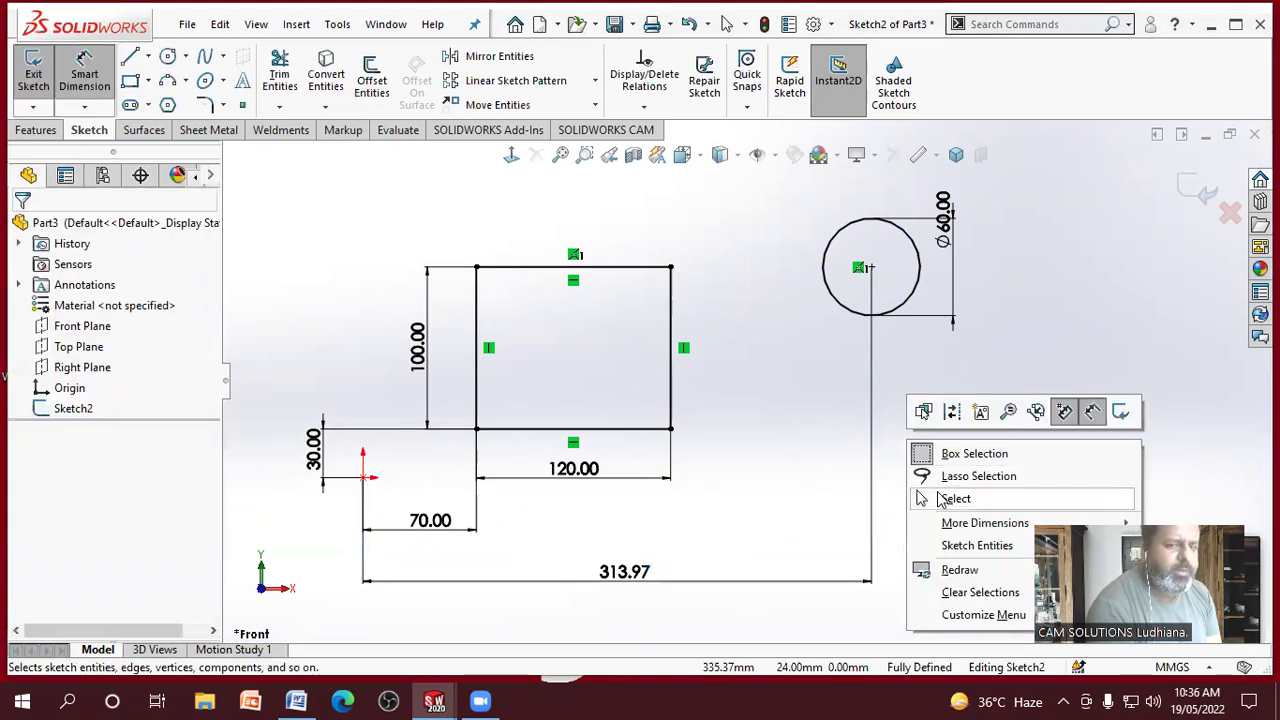
left_click(940, 498)
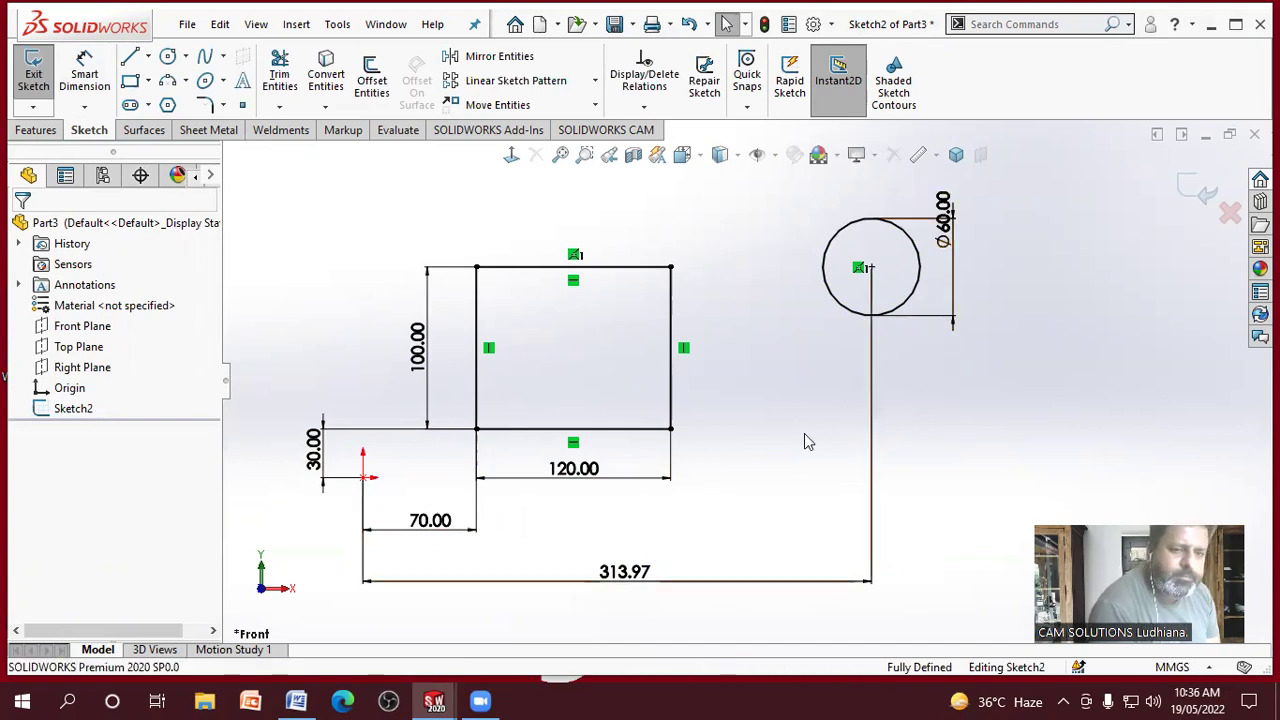
Step: Reposition the circle's diameter dimension text midway along its dimension line and deselect it
left_click_drag(971, 240, 955, 268)
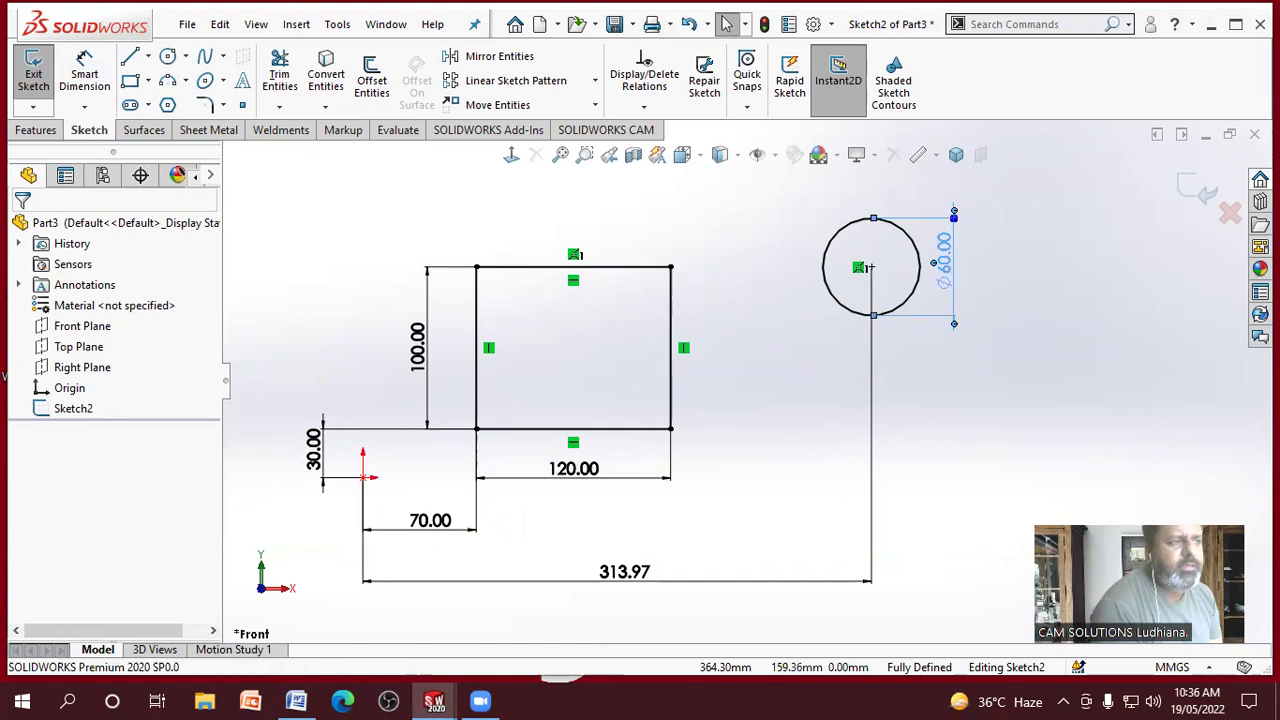
left_click(941, 398)
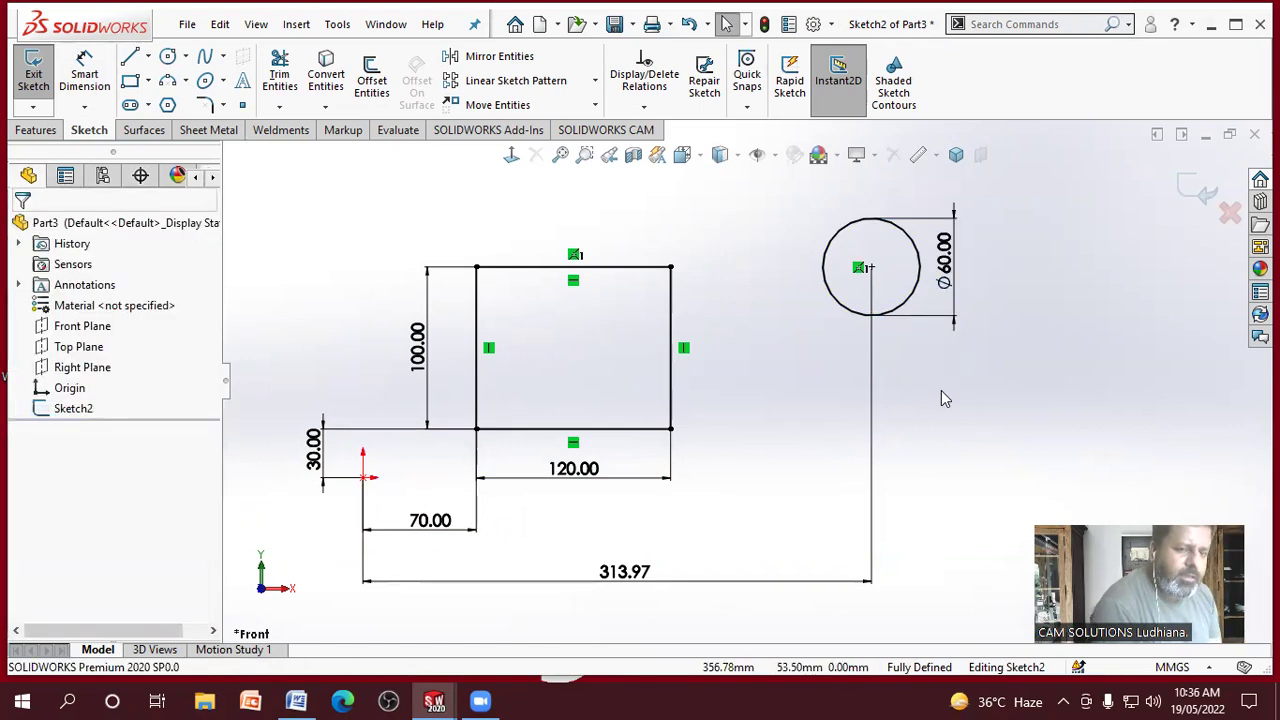
Step: Delete the rectangle's width dimension and dimension its bottom edge again, keeping the same length
left_click(652, 478)
key("Delete")
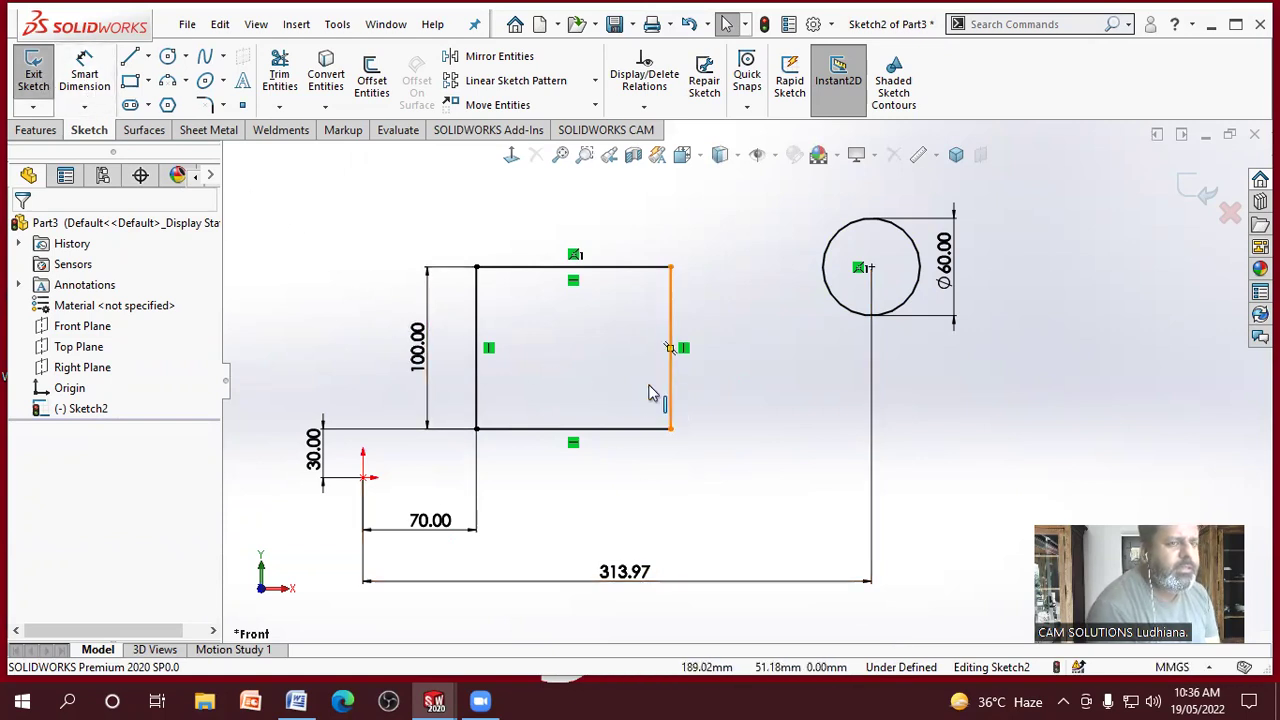
left_click(86, 78)
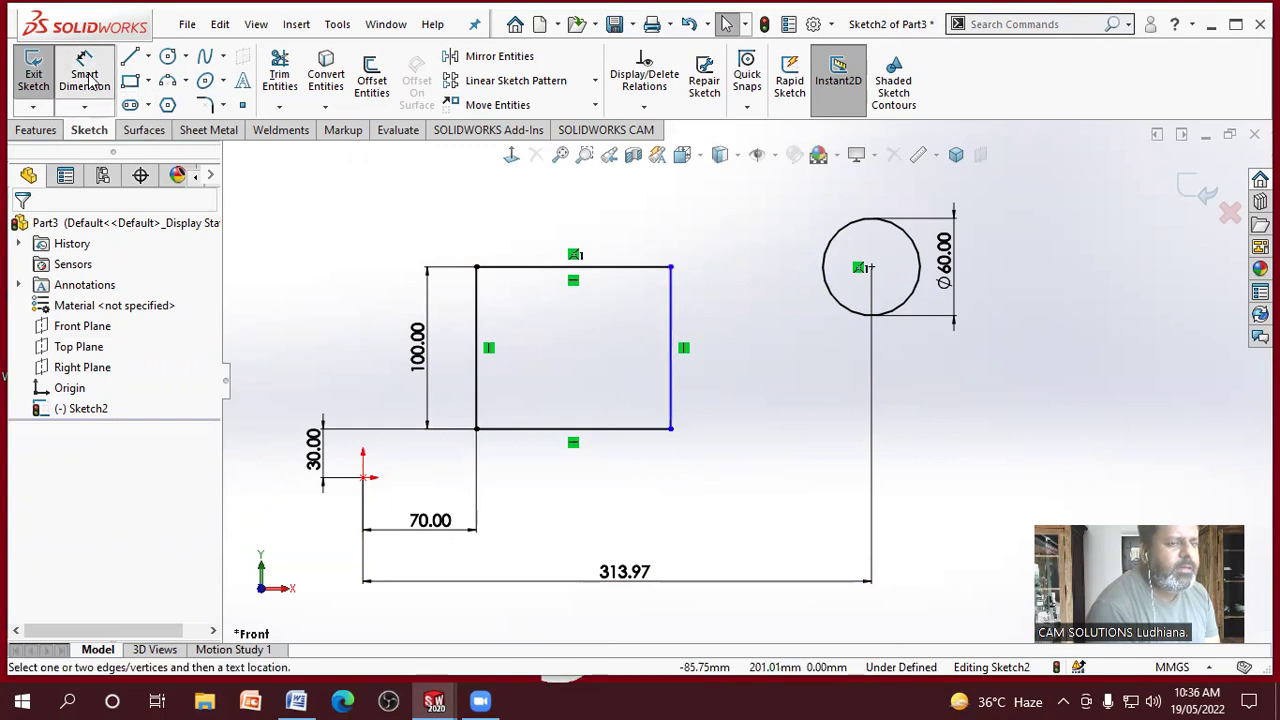
left_click(566, 429)
left_click(560, 492)
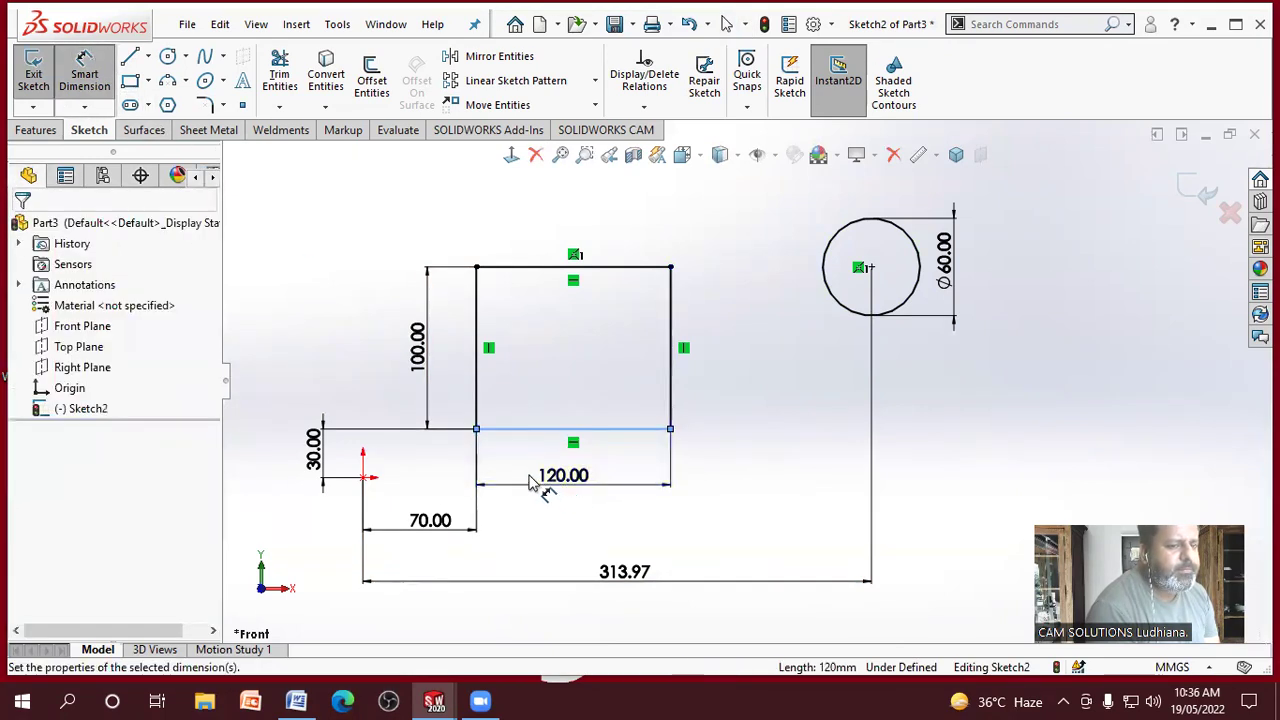
key("Return")
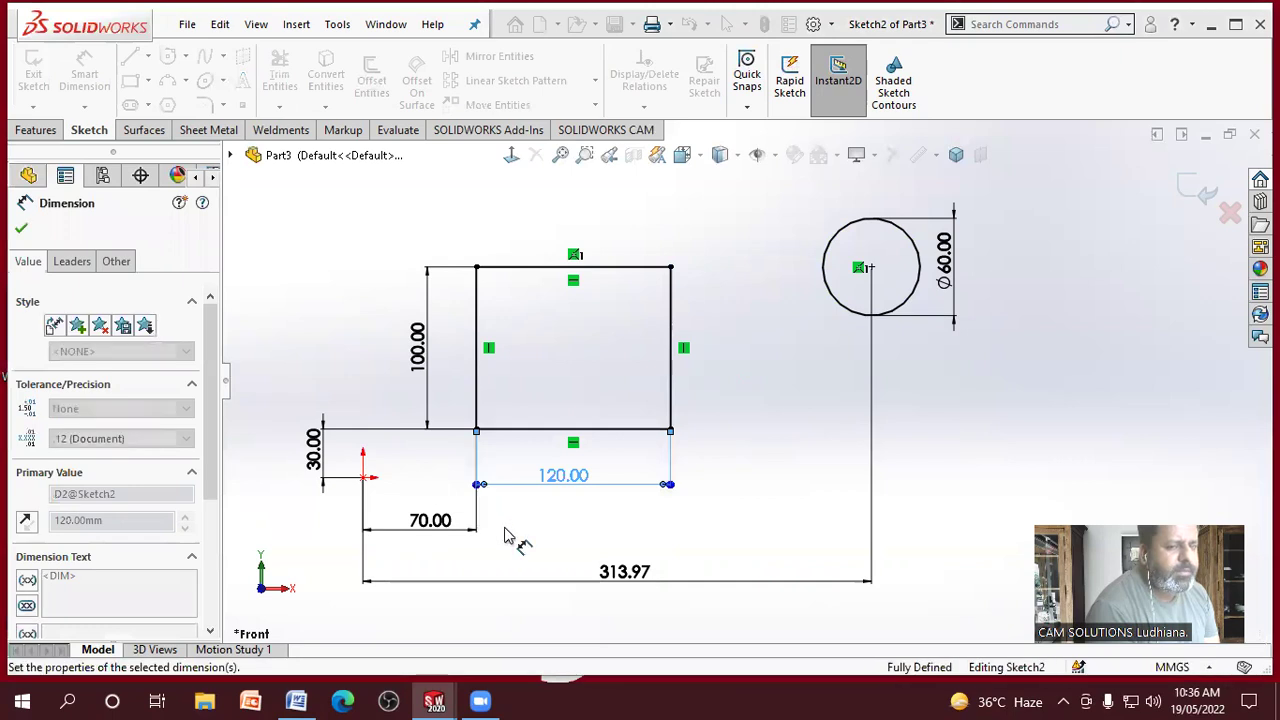
key("Escape")
right_click(763, 486)
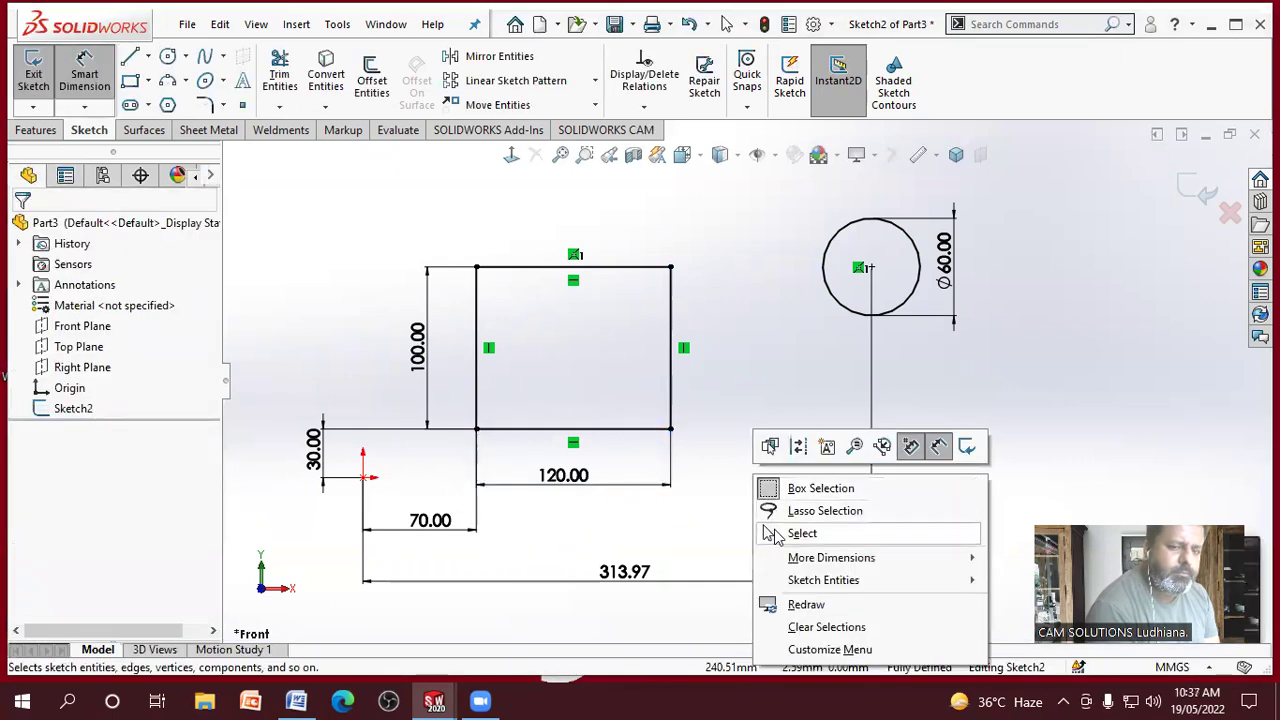
left_click(768, 533)
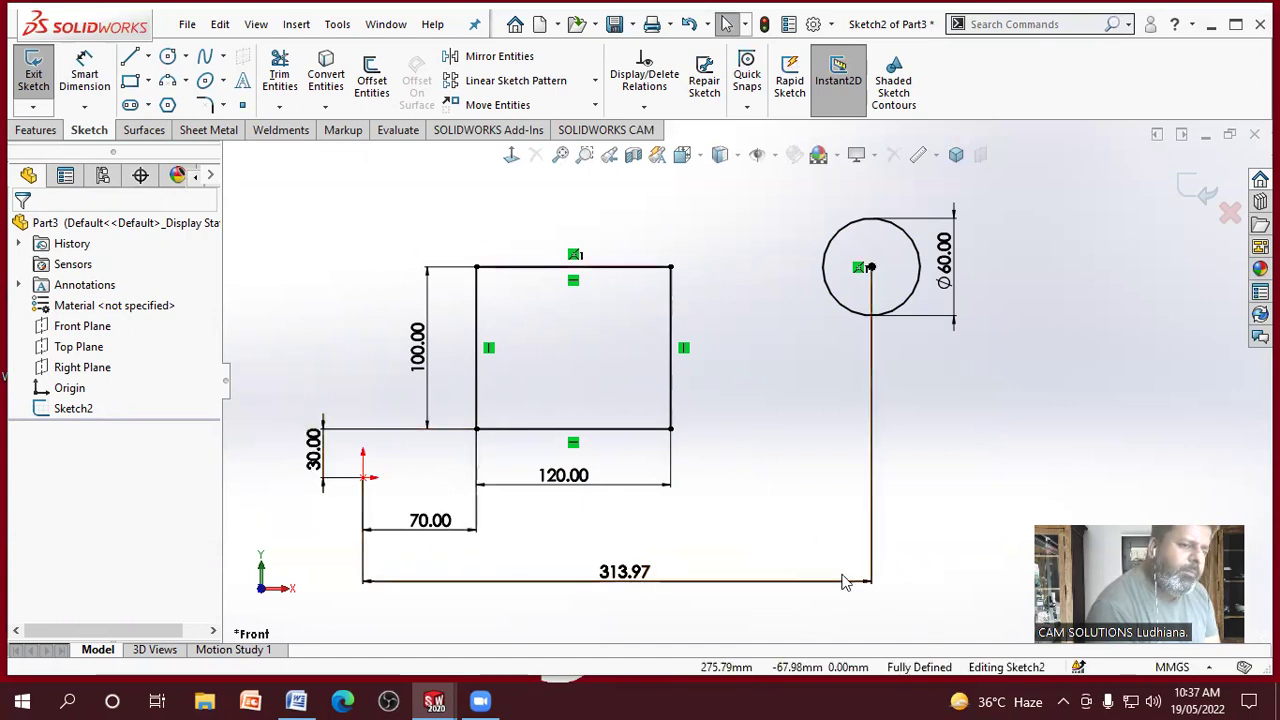
Step: Add an aligned dimension from the rectangle's lower-right corner to the circle's centre as a driven dimension
left_click(85, 80)
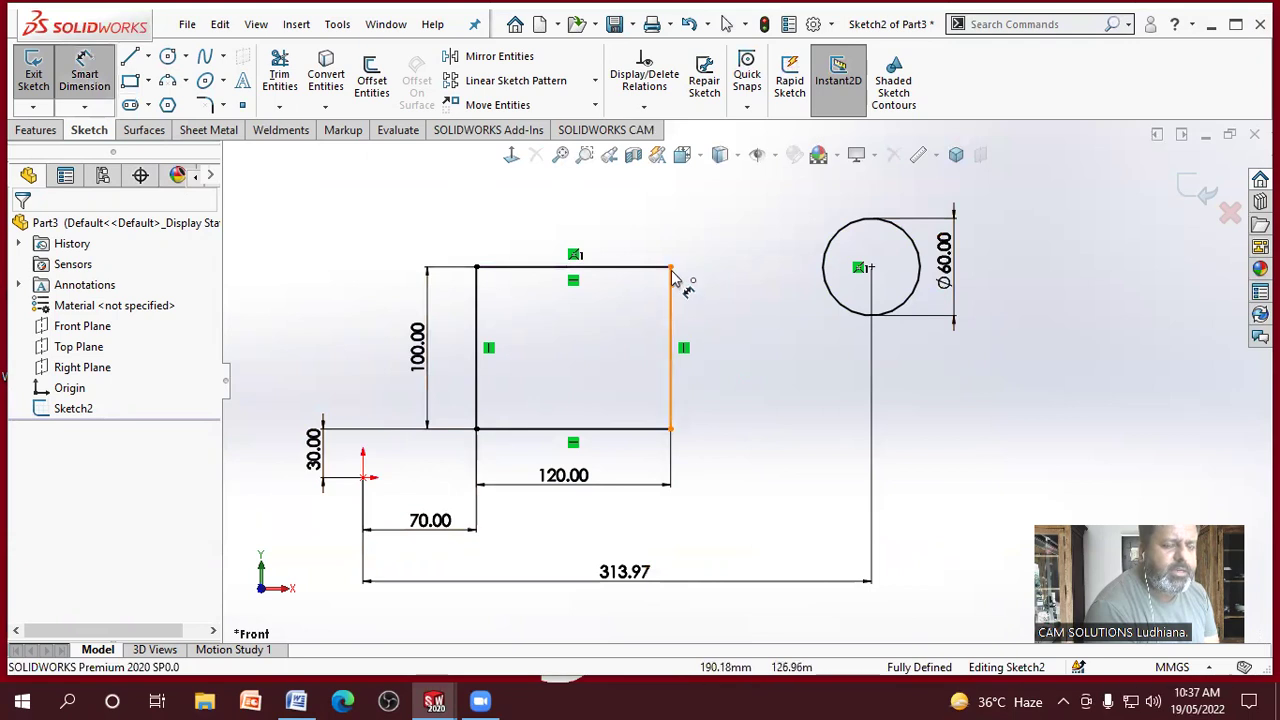
left_click(671, 429)
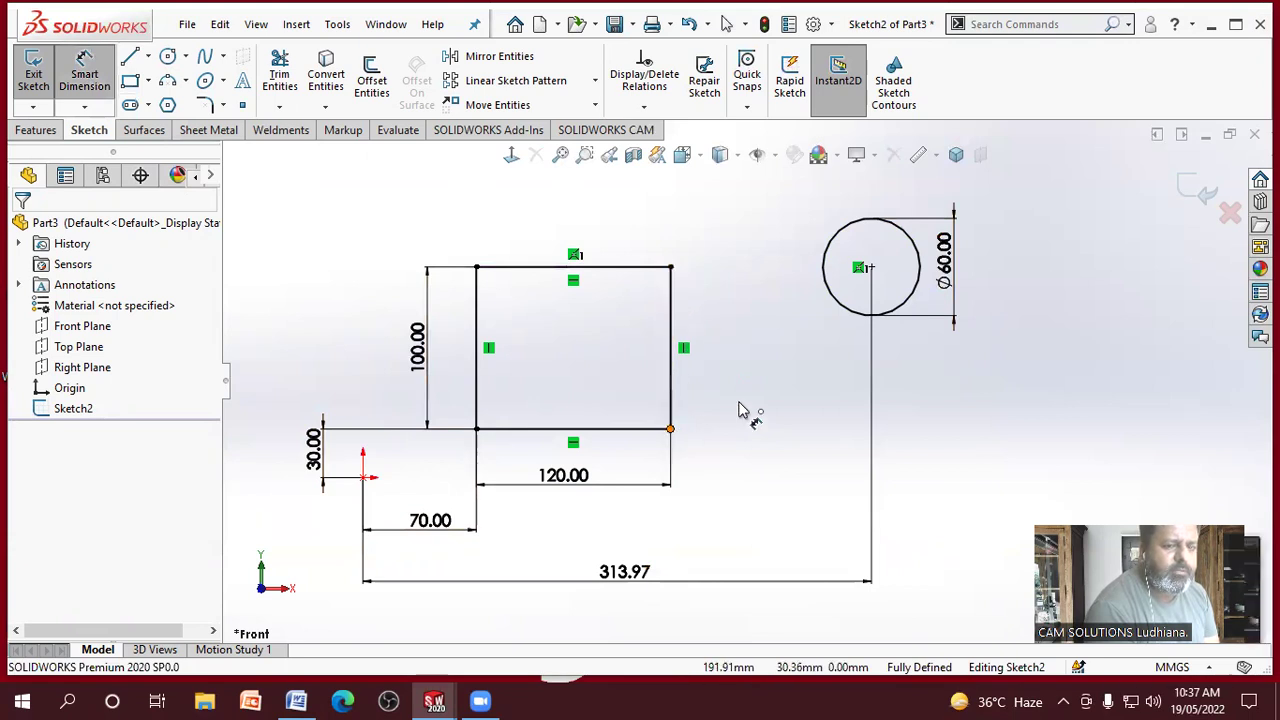
left_click(871, 268)
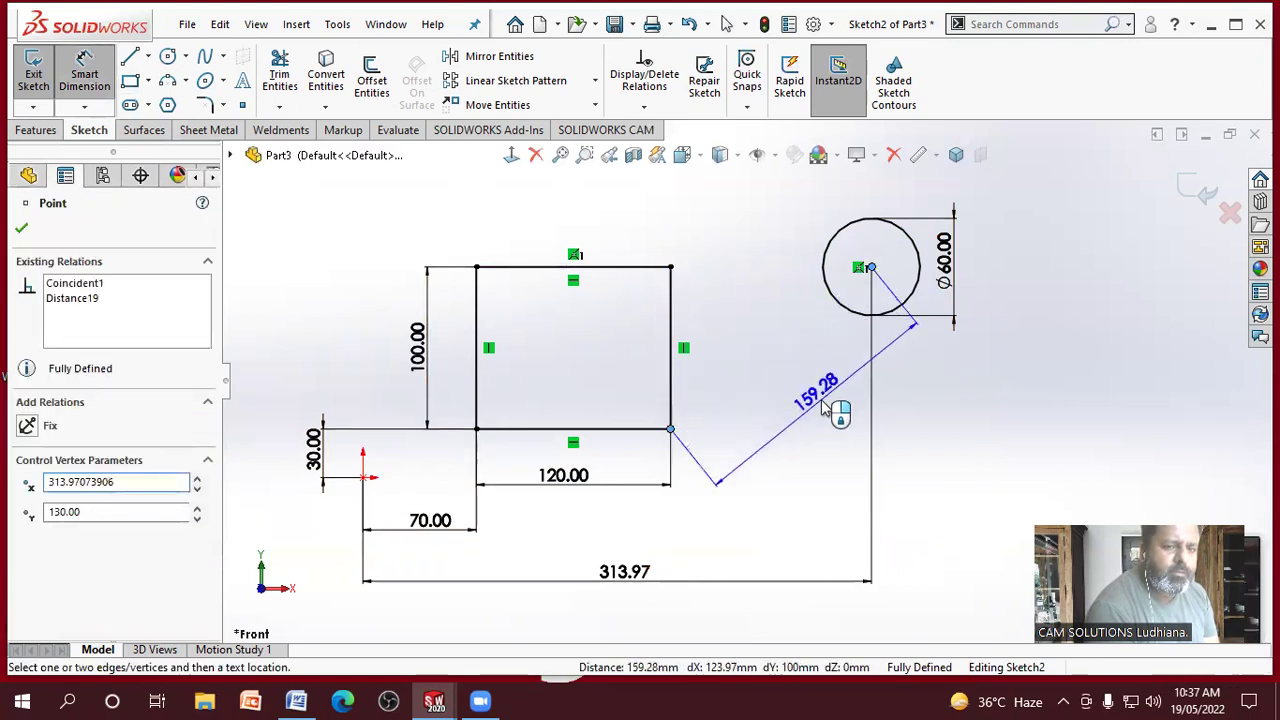
left_click(822, 408)
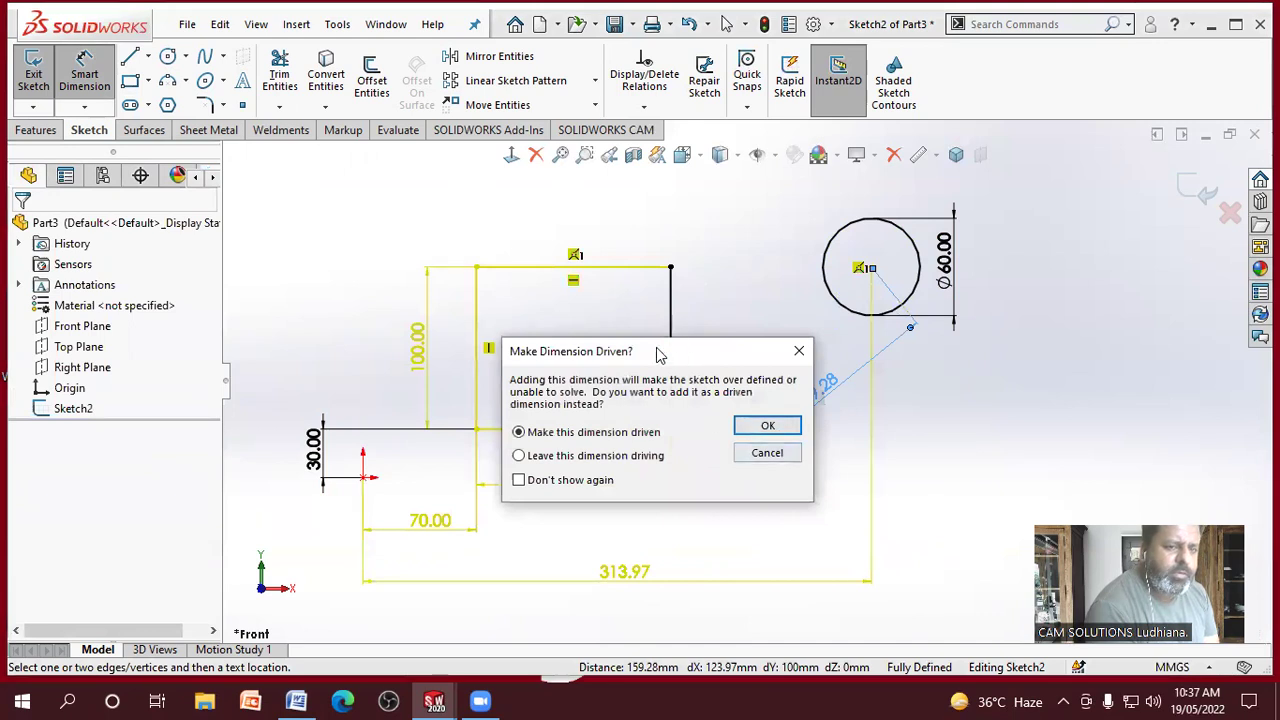
left_click_drag(660, 355, 198, 200)
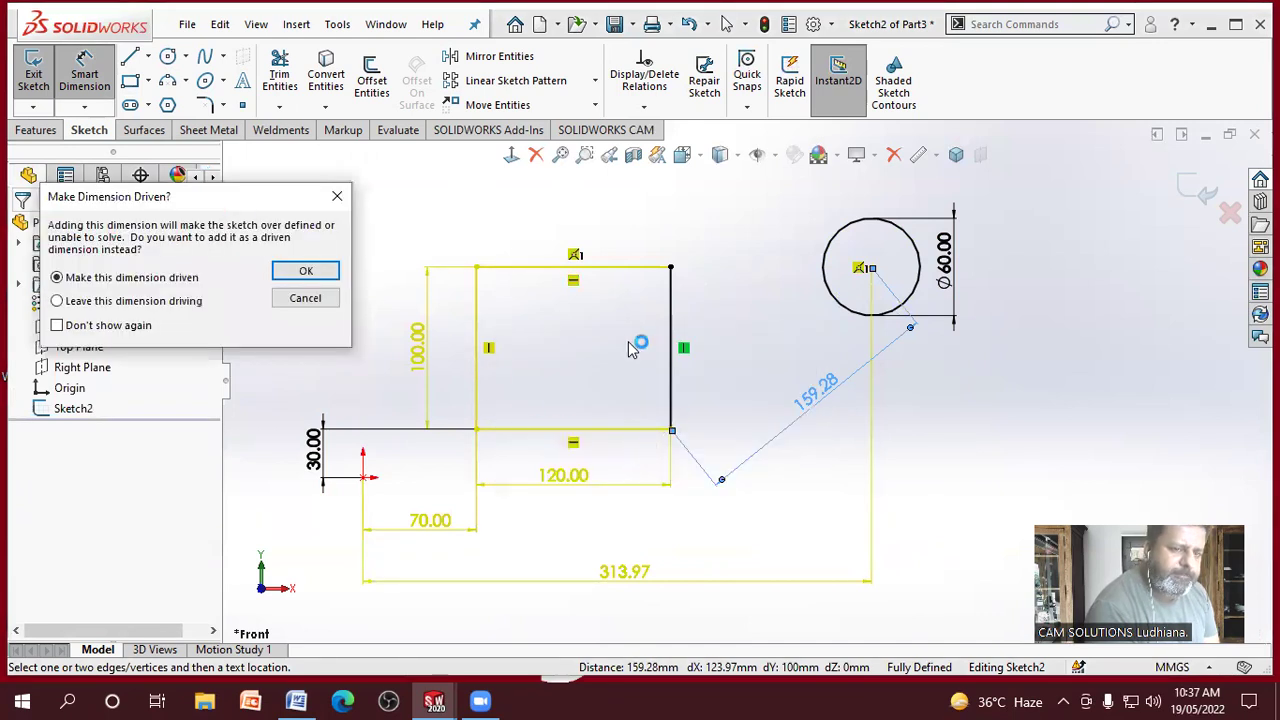
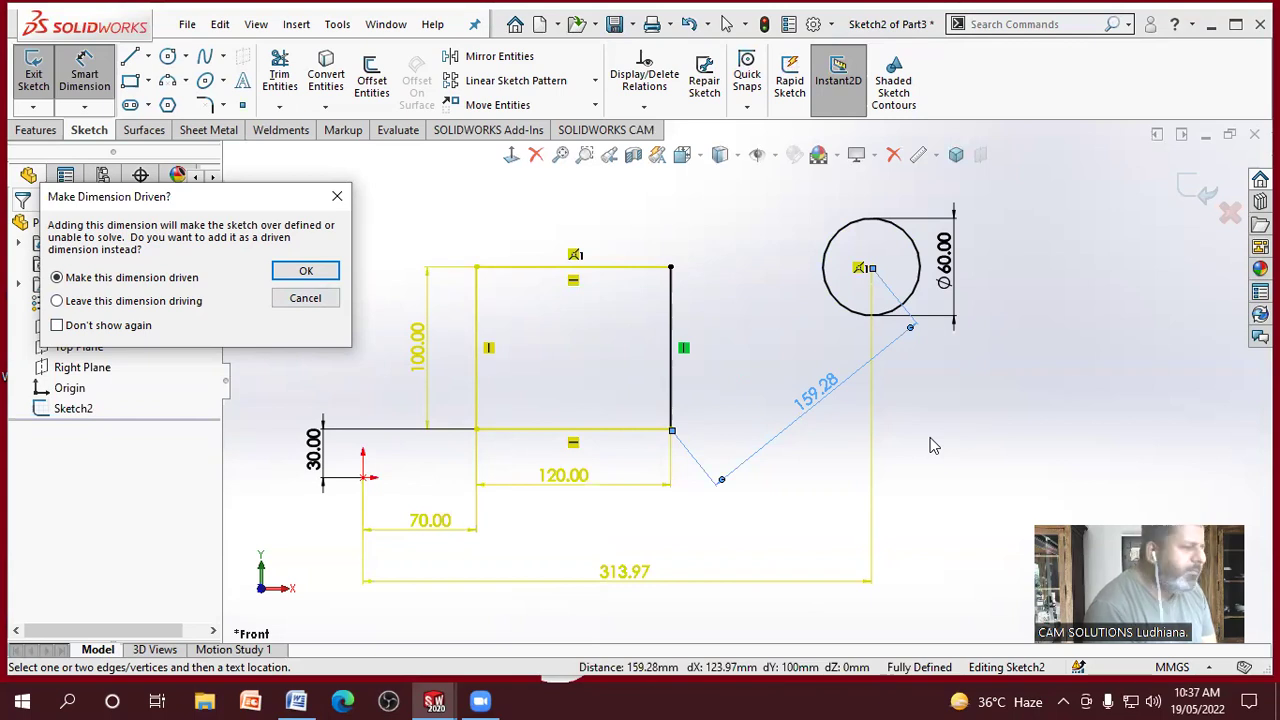
left_click(158, 306)
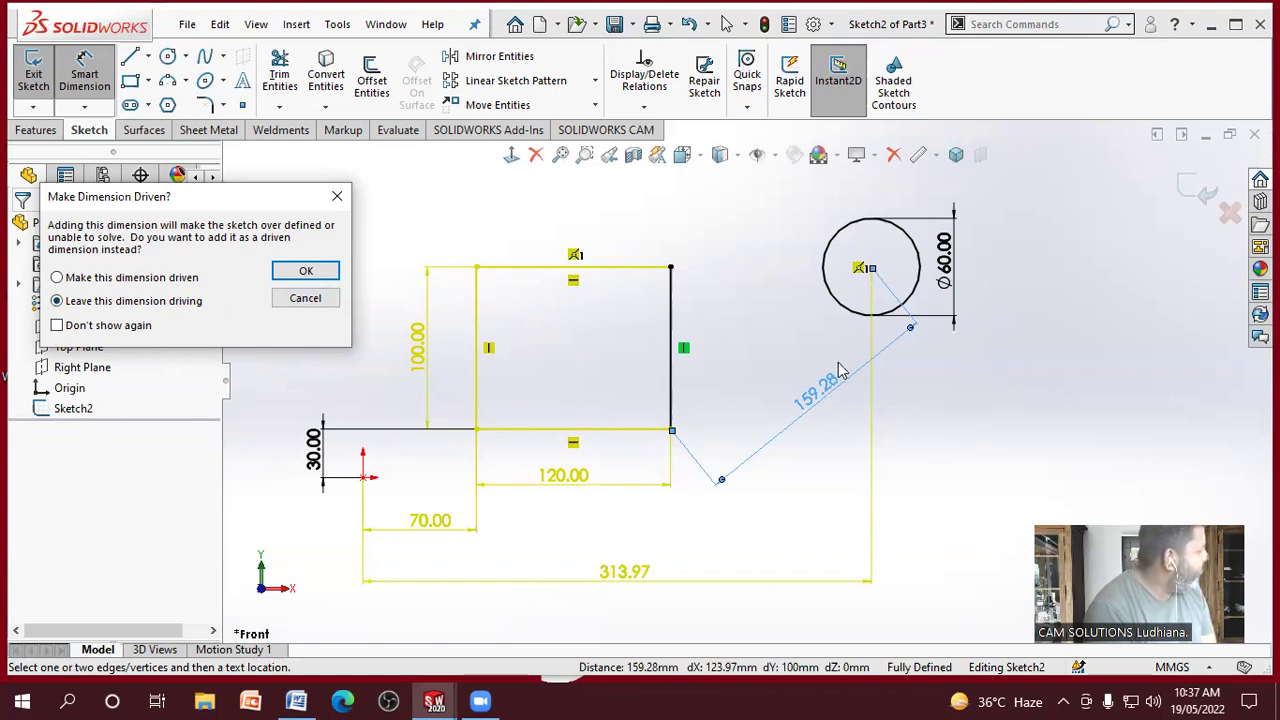
left_click(147, 278)
left_click(293, 274)
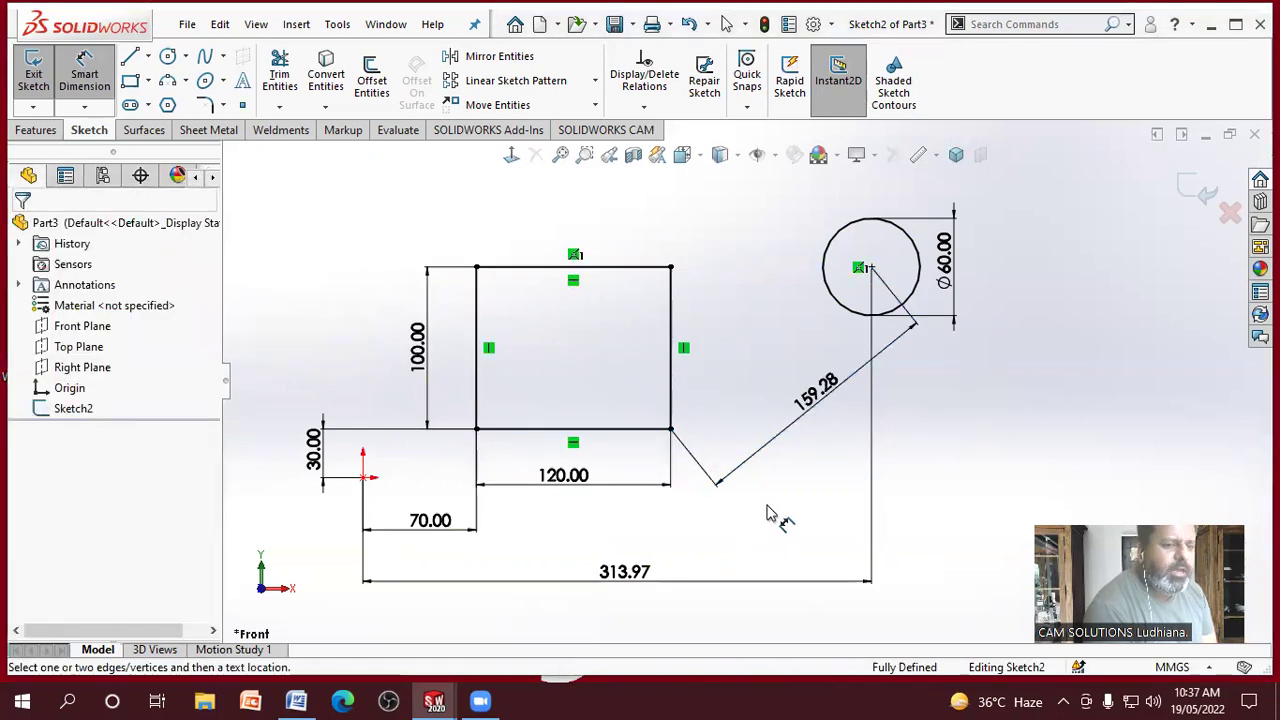
Step: Try to edit the value of the driven dimension between the rectangle's corner and the circle's centre, and leave the dimension command
double_click(816, 386)
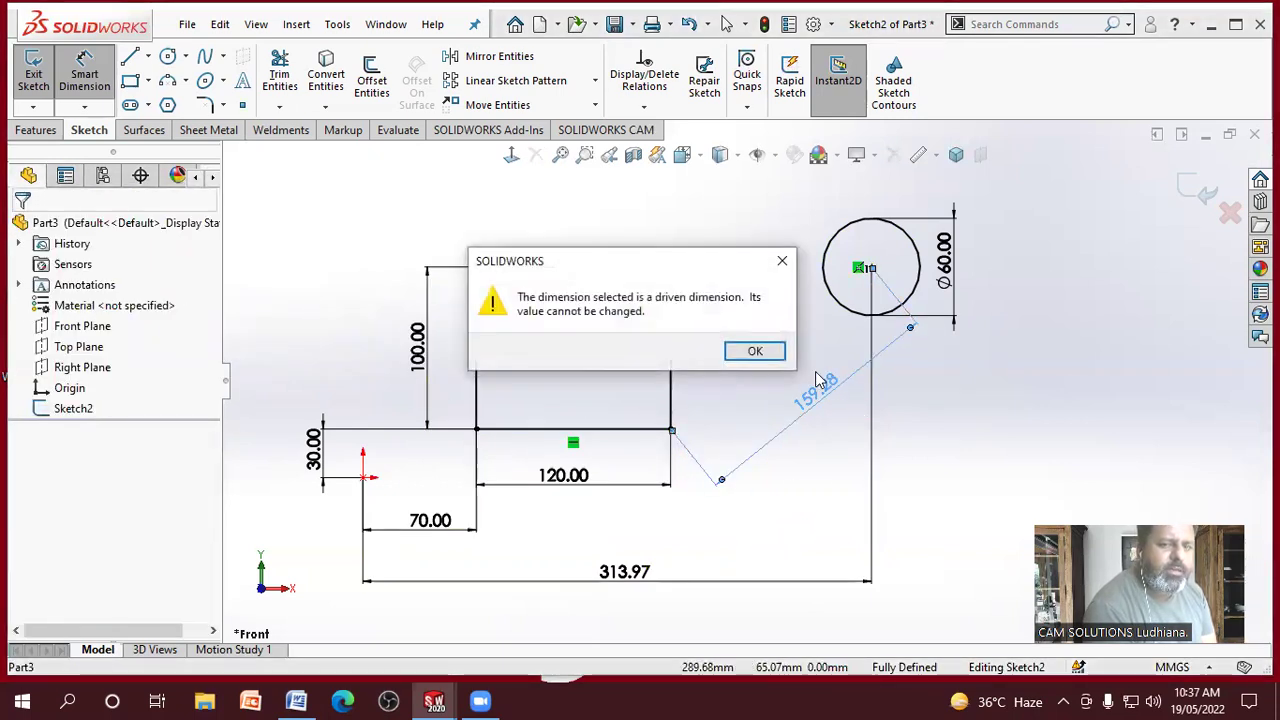
left_click(755, 351)
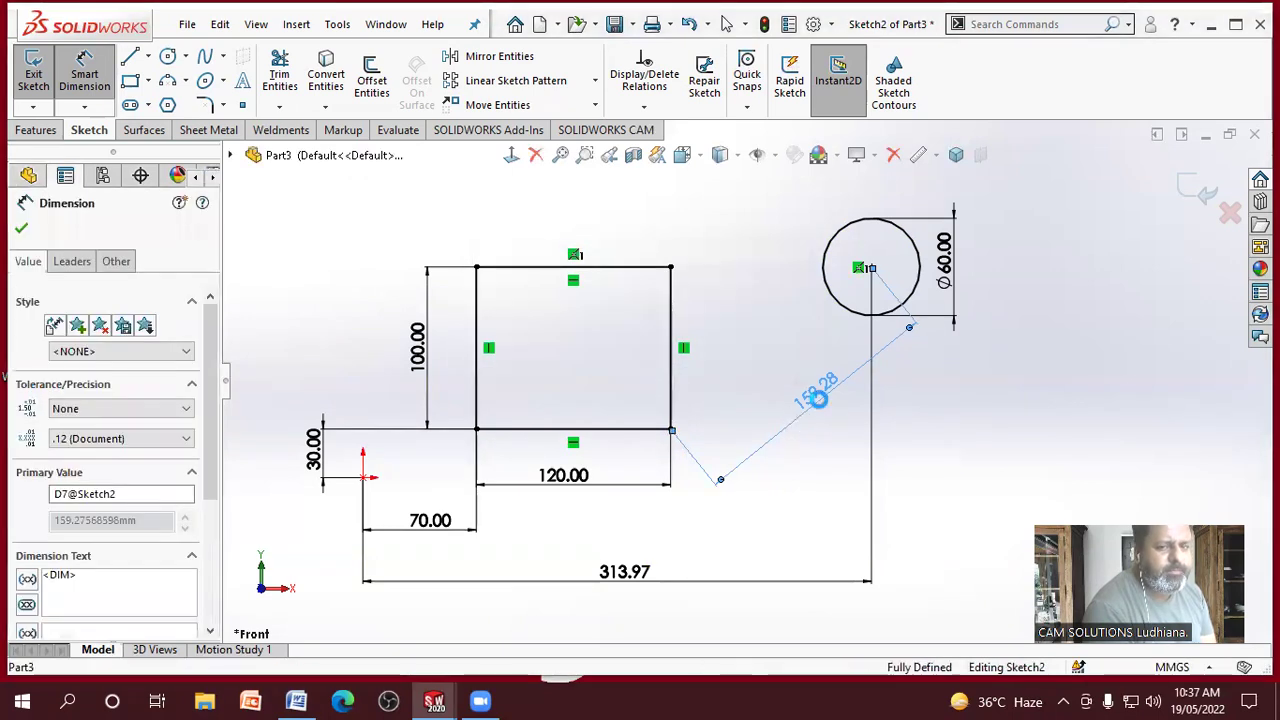
double_click(815, 388)
left_click(753, 350)
left_click(800, 538)
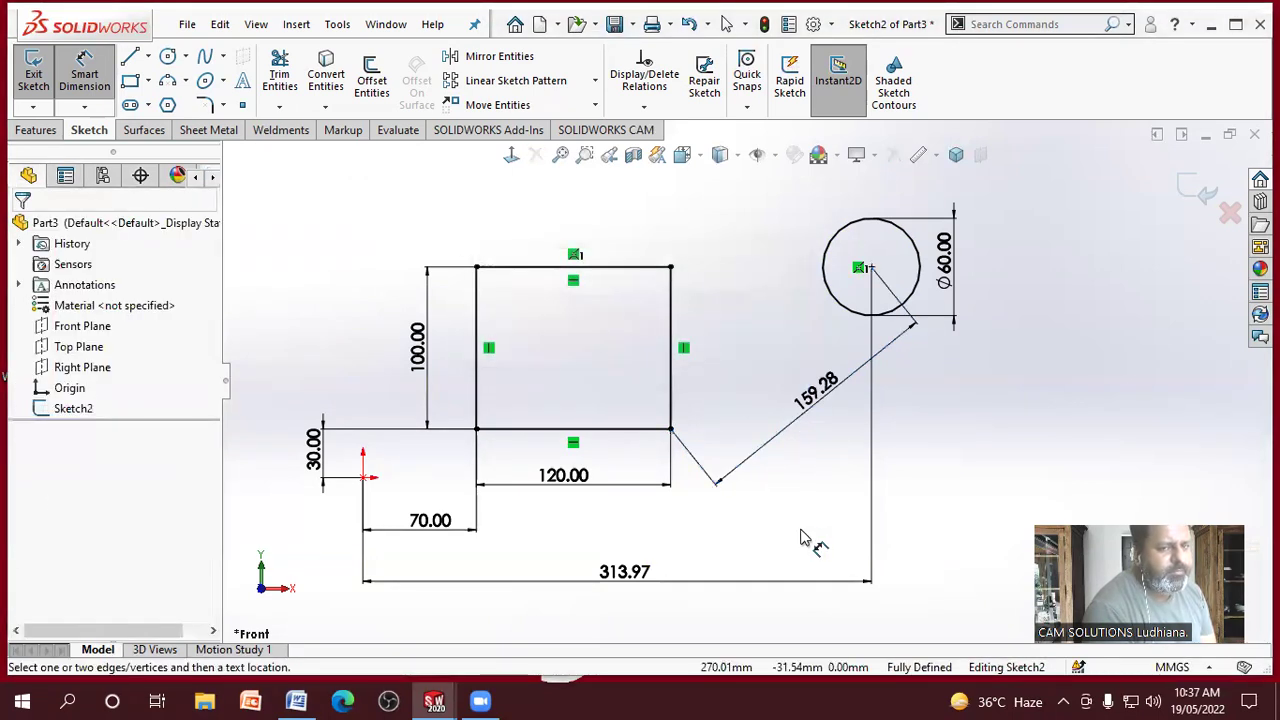
right_click(770, 500)
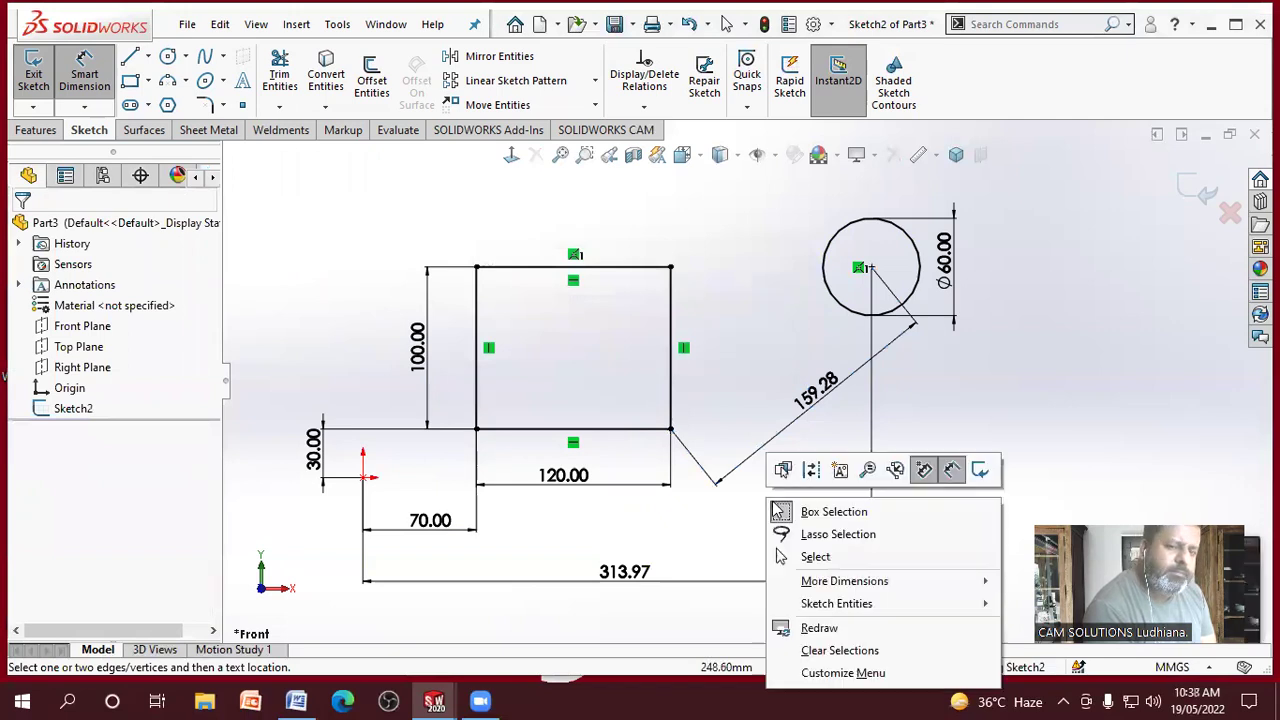
left_click(782, 557)
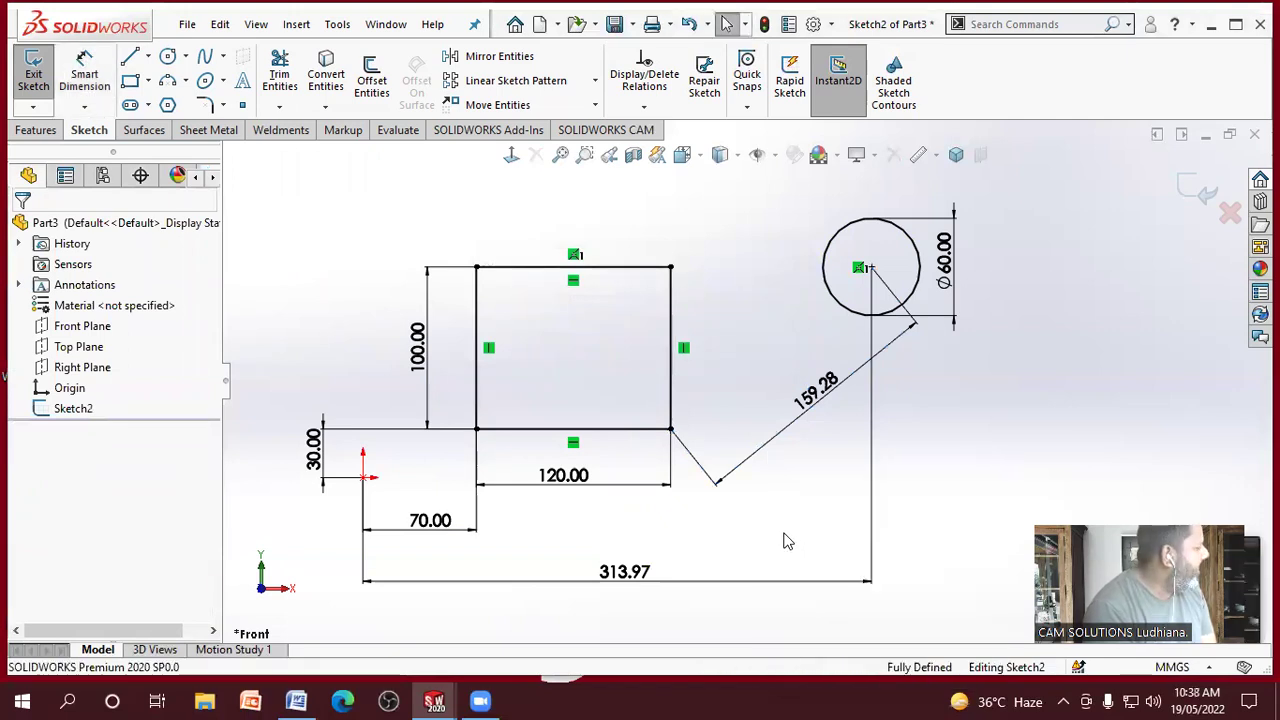
left_click(815, 404)
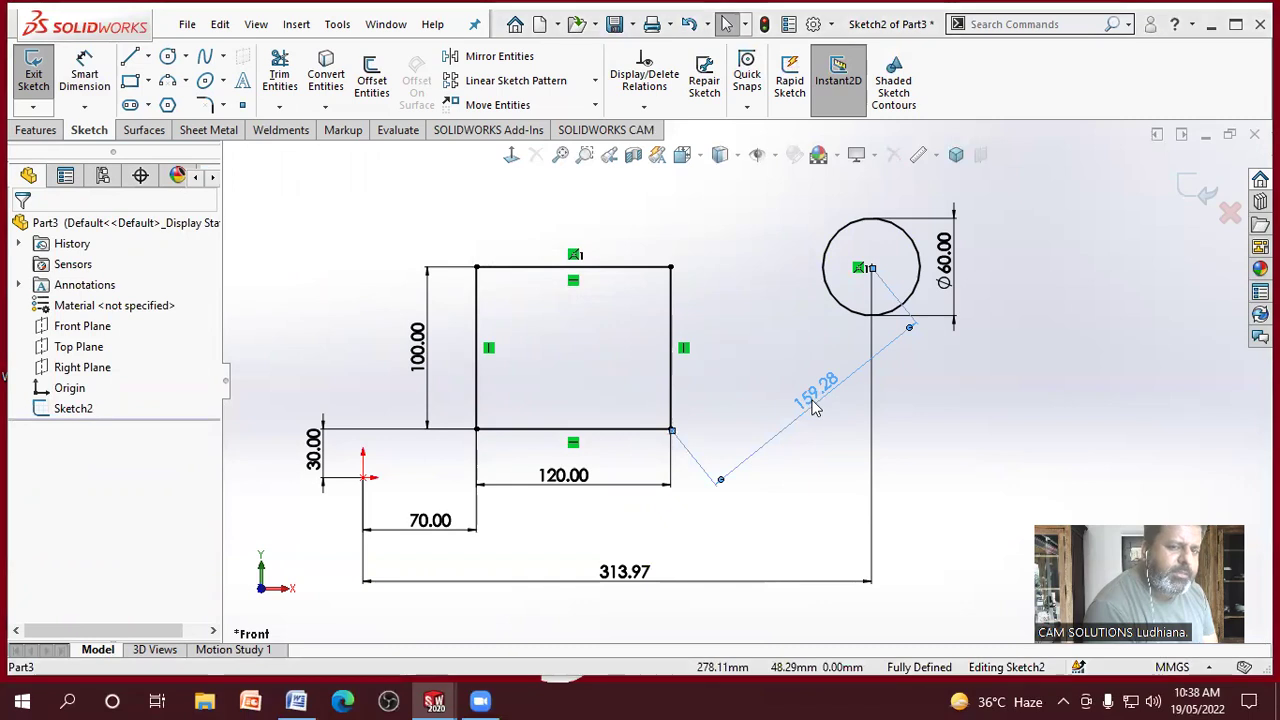
double_click(815, 404)
left_click(755, 351)
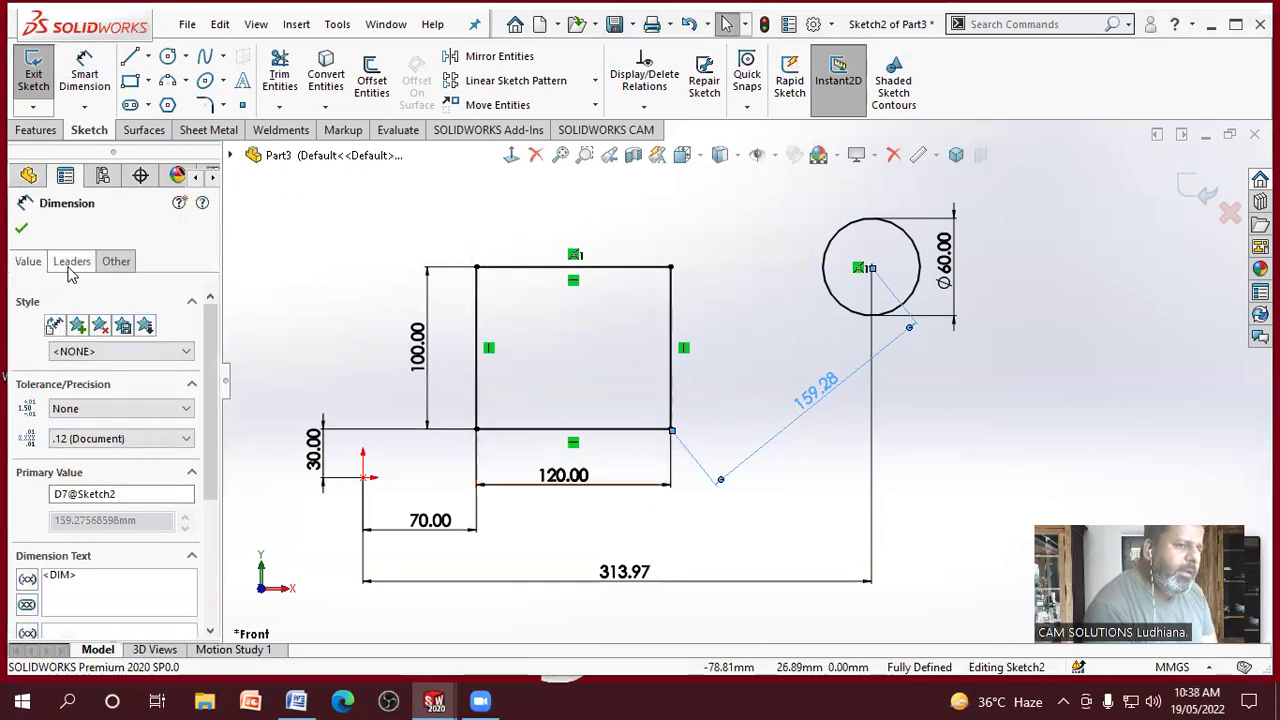
Step: Add parentheses to the driven dimension between the rectangle's lower-right corner and the circle's centre, and close its properties
left_click(70, 266)
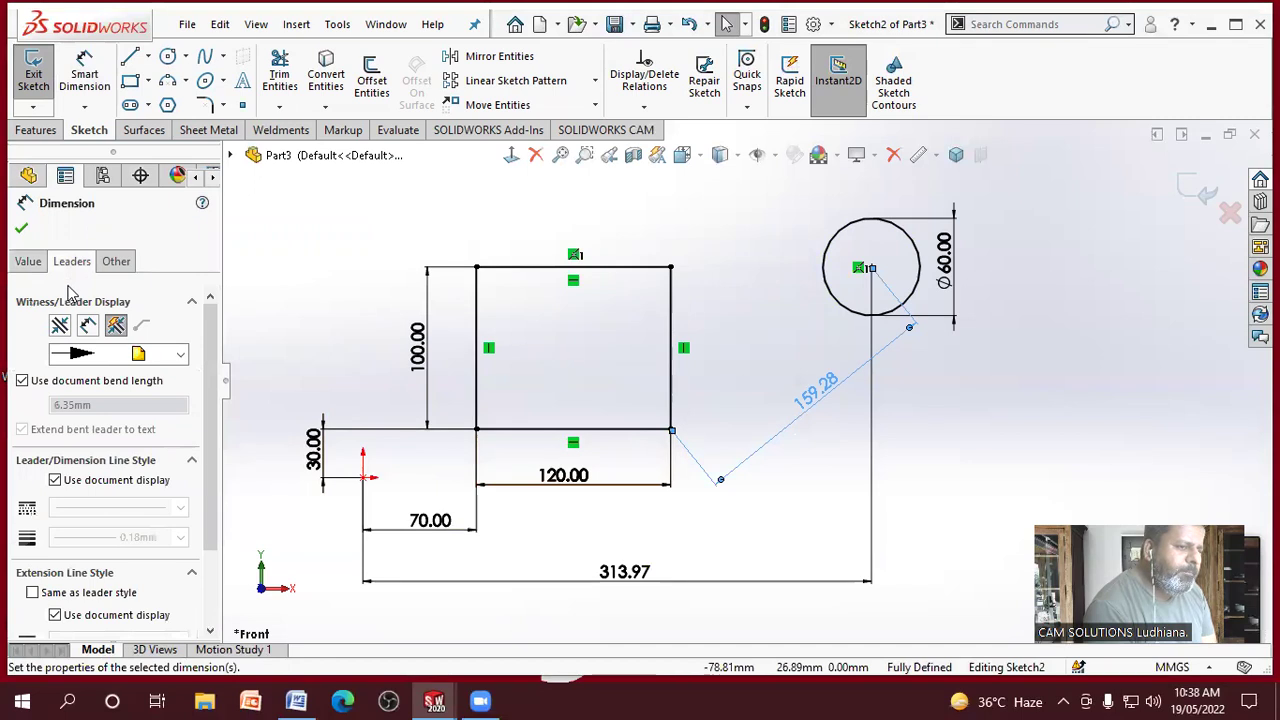
left_click_drag(205, 445, 178, 325)
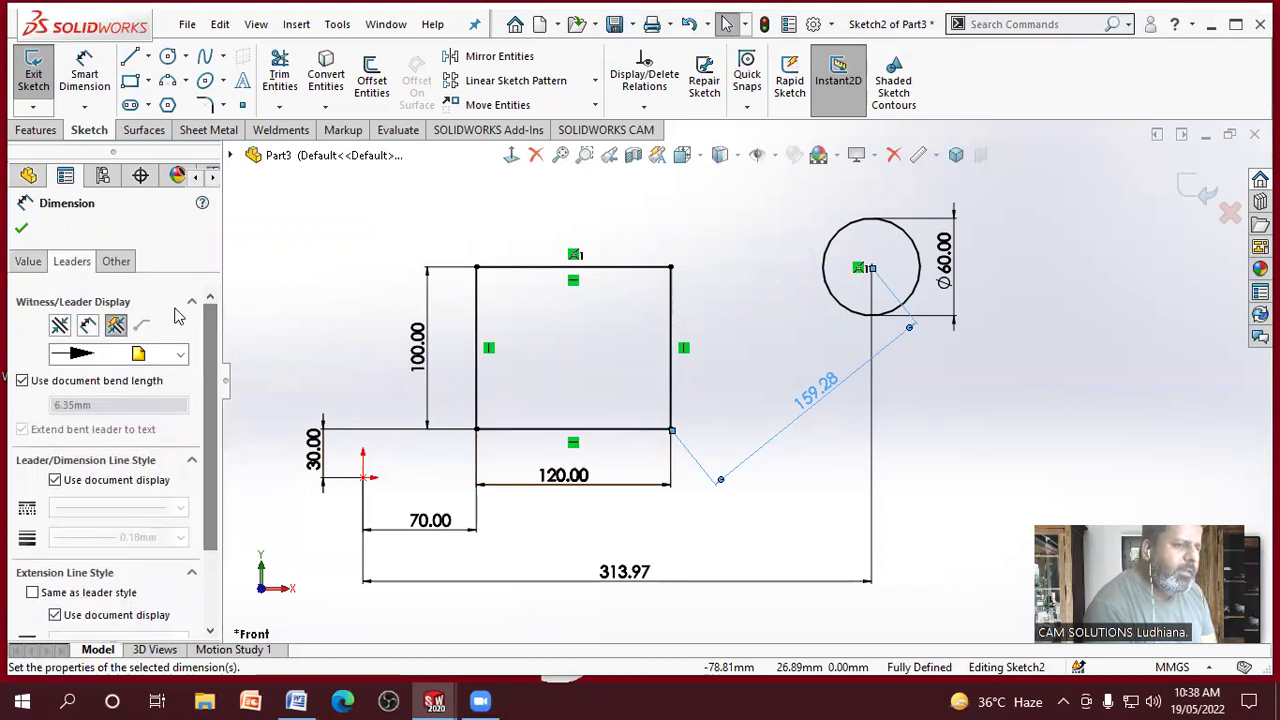
left_click(116, 262)
left_click(18, 263)
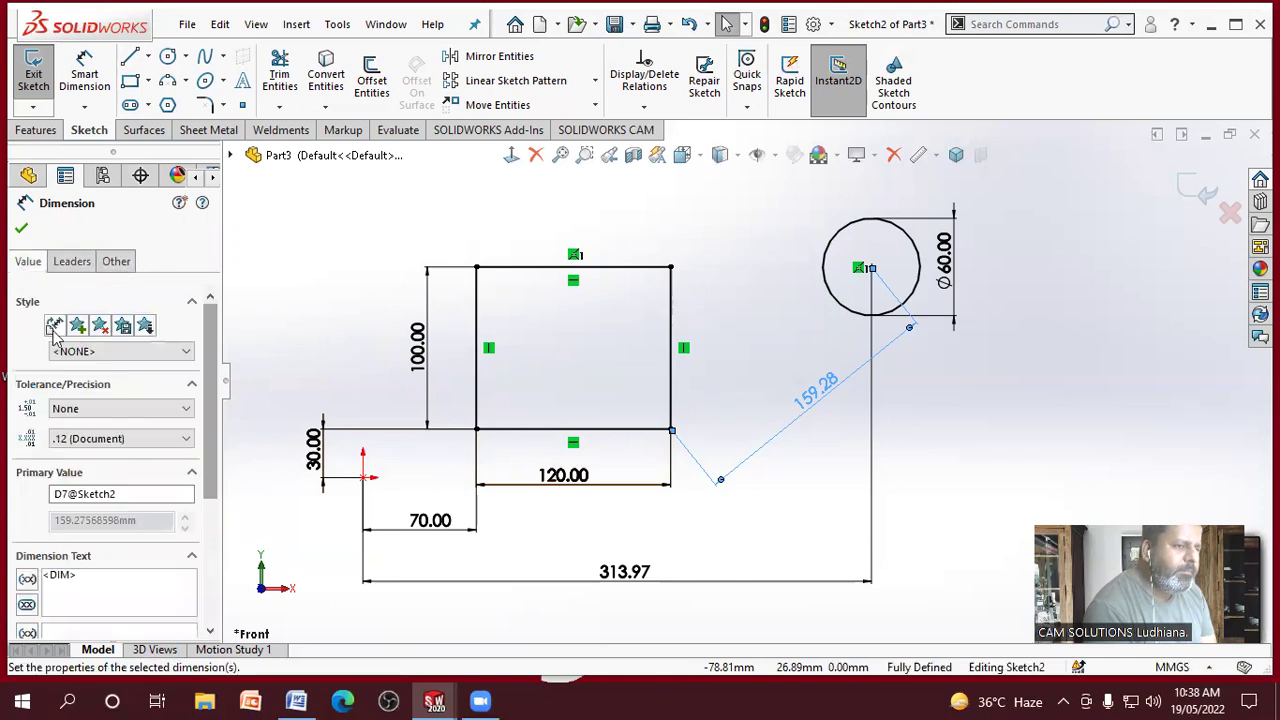
left_click(27, 580)
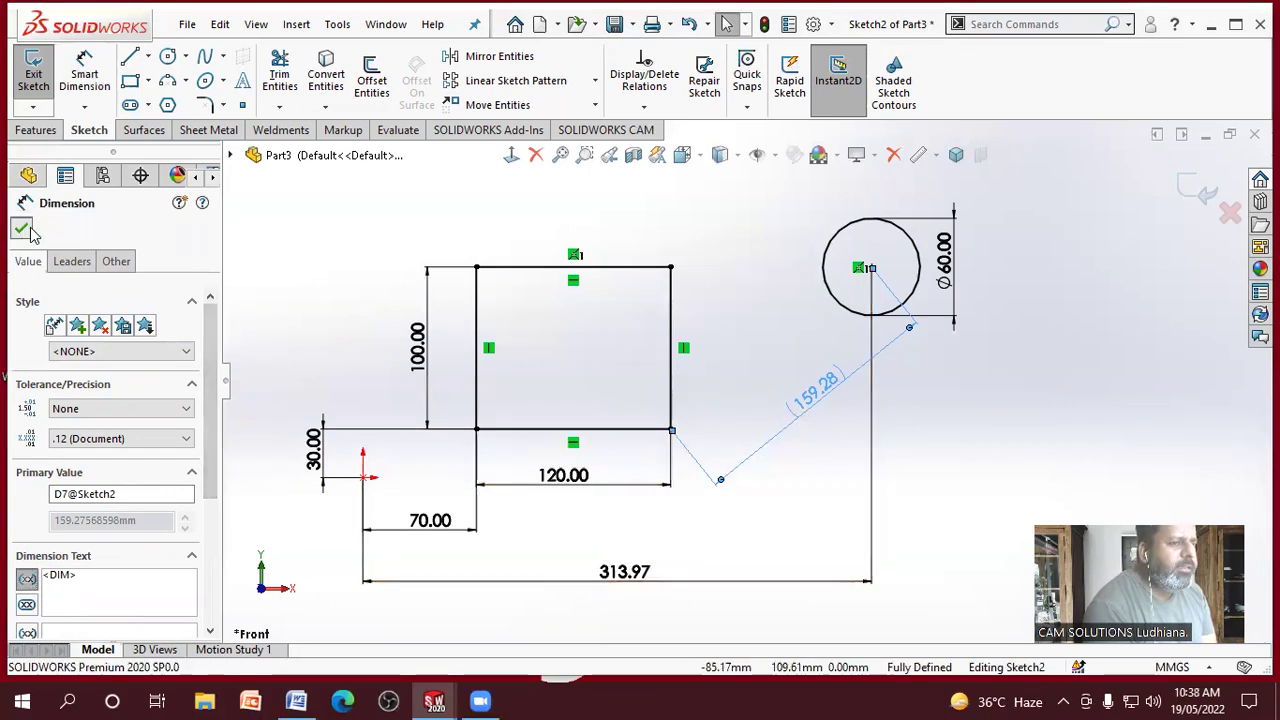
left_click(377, 261)
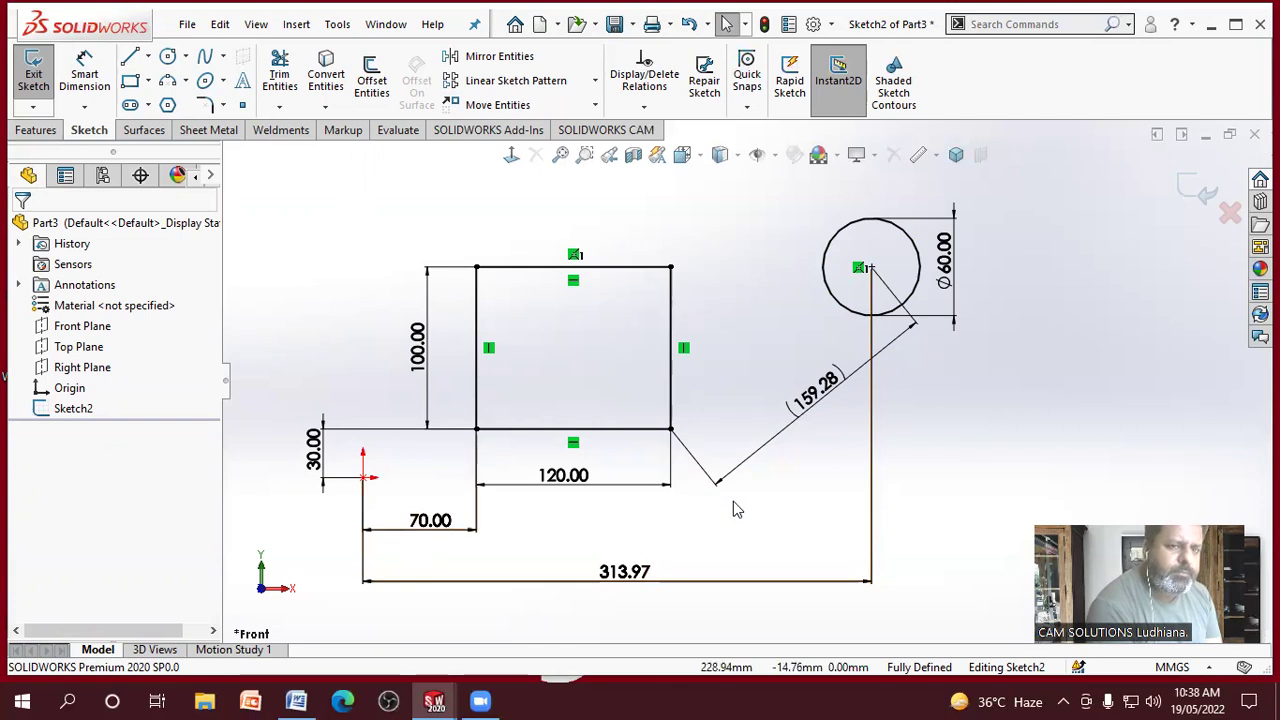
scroll(735, 509, "up", 1)
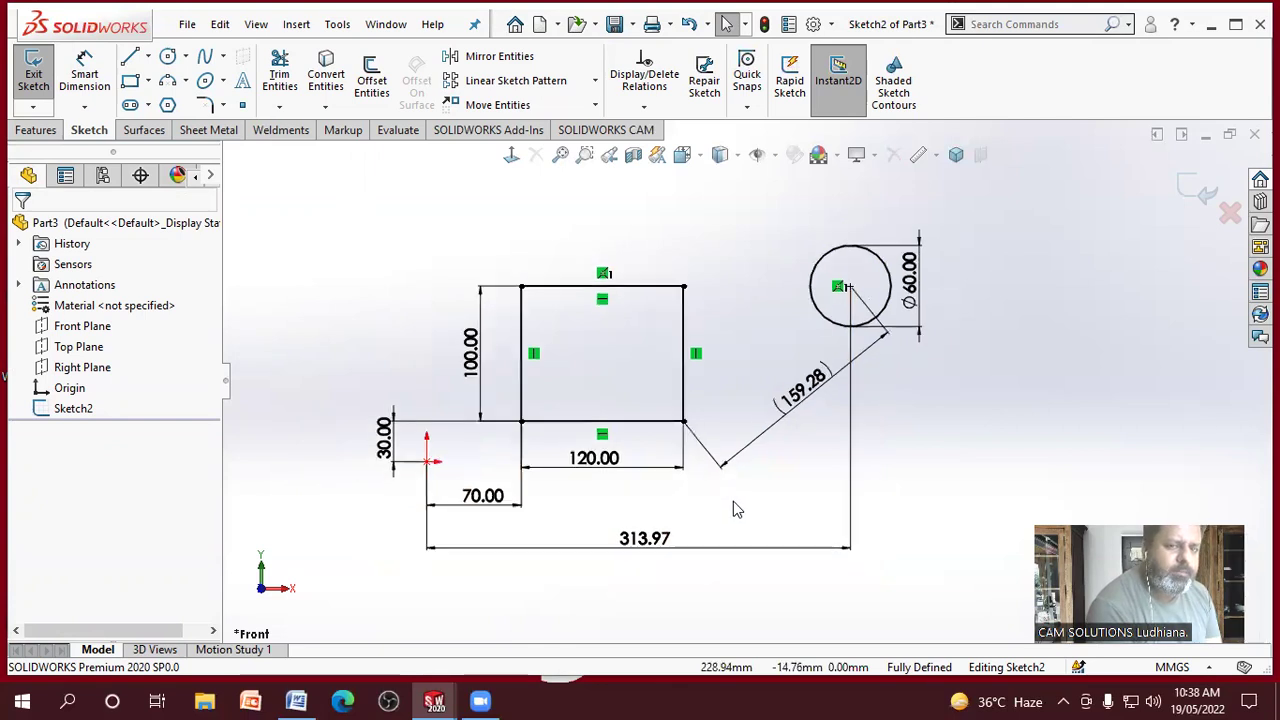
left_click(85, 75)
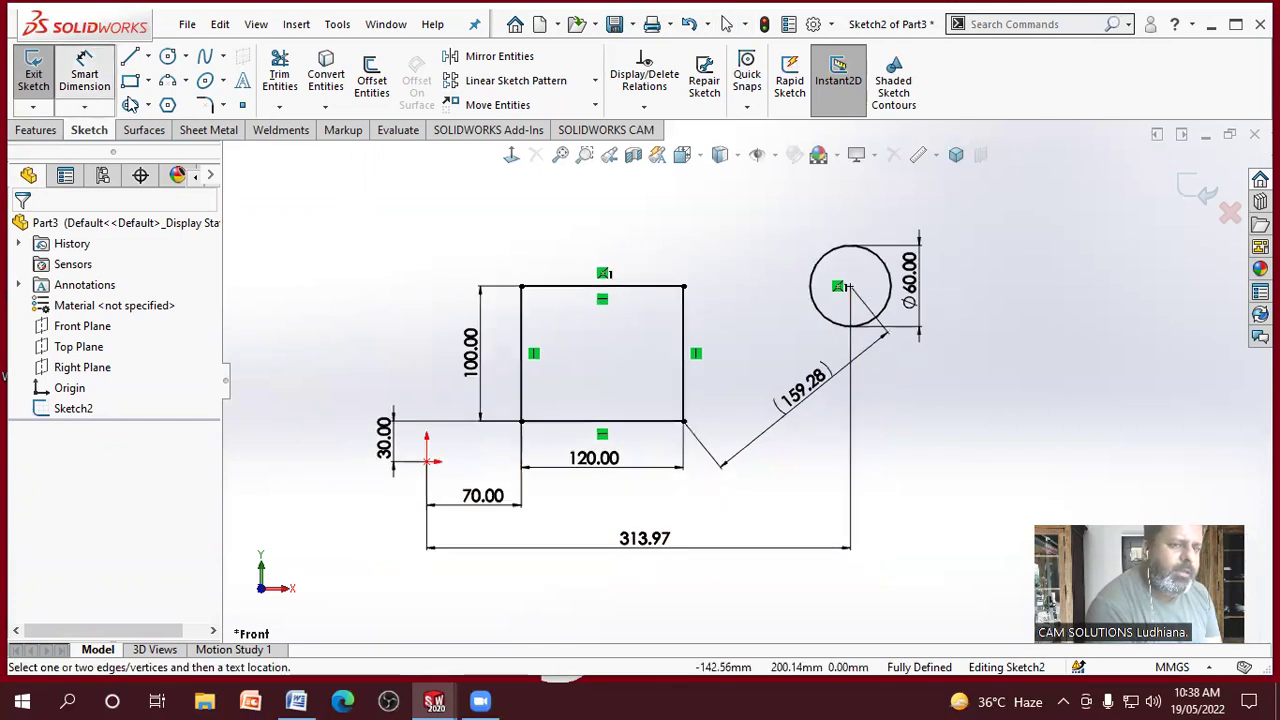
left_click(684, 287)
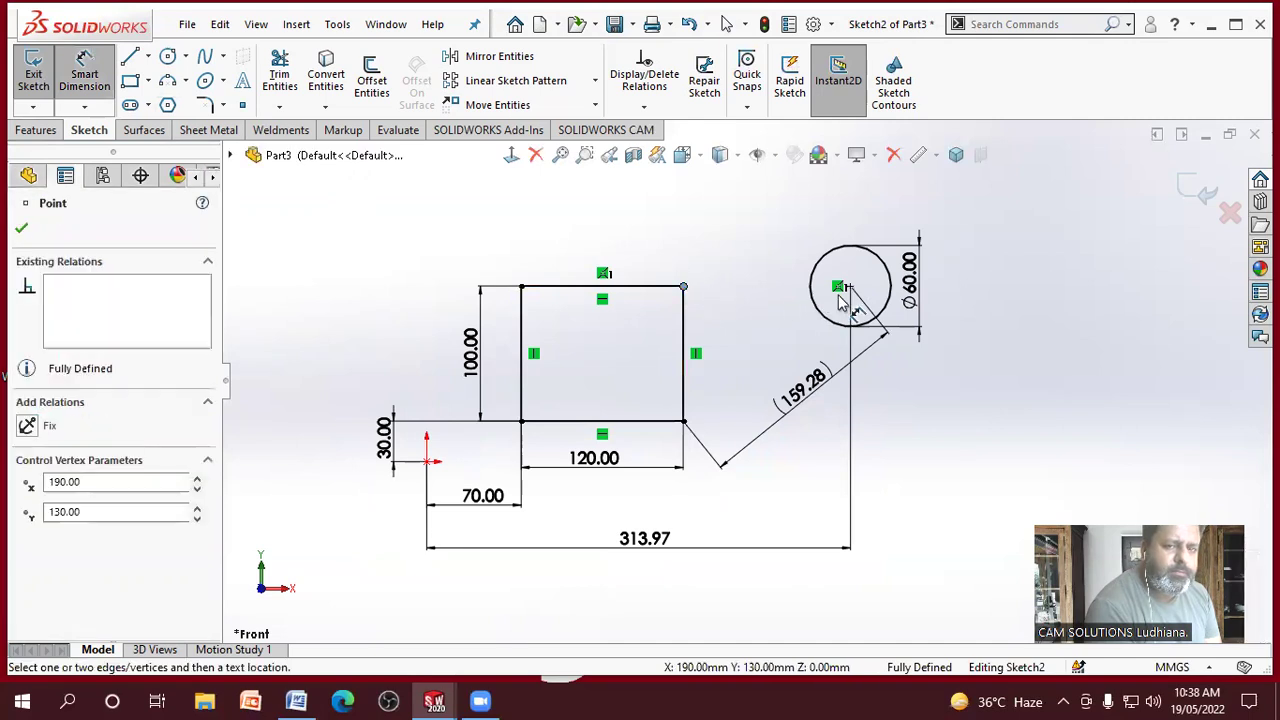
left_click(427, 461)
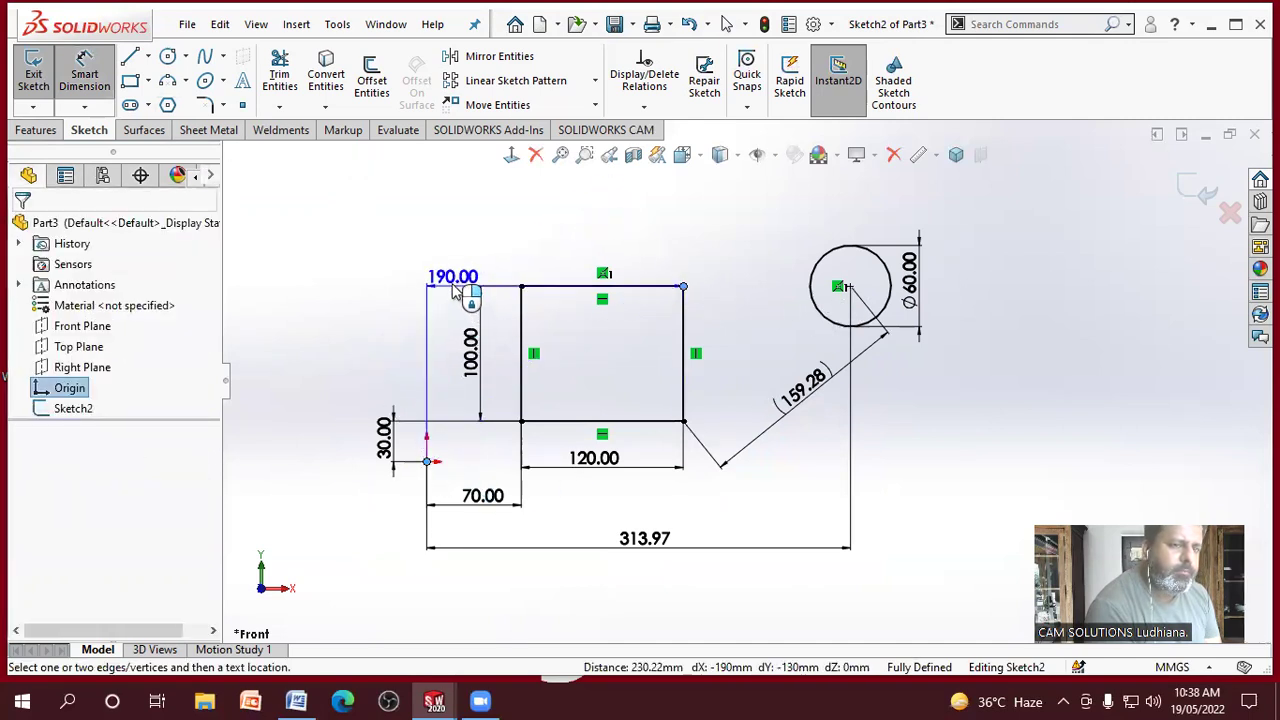
left_click(450, 289)
left_click(304, 297)
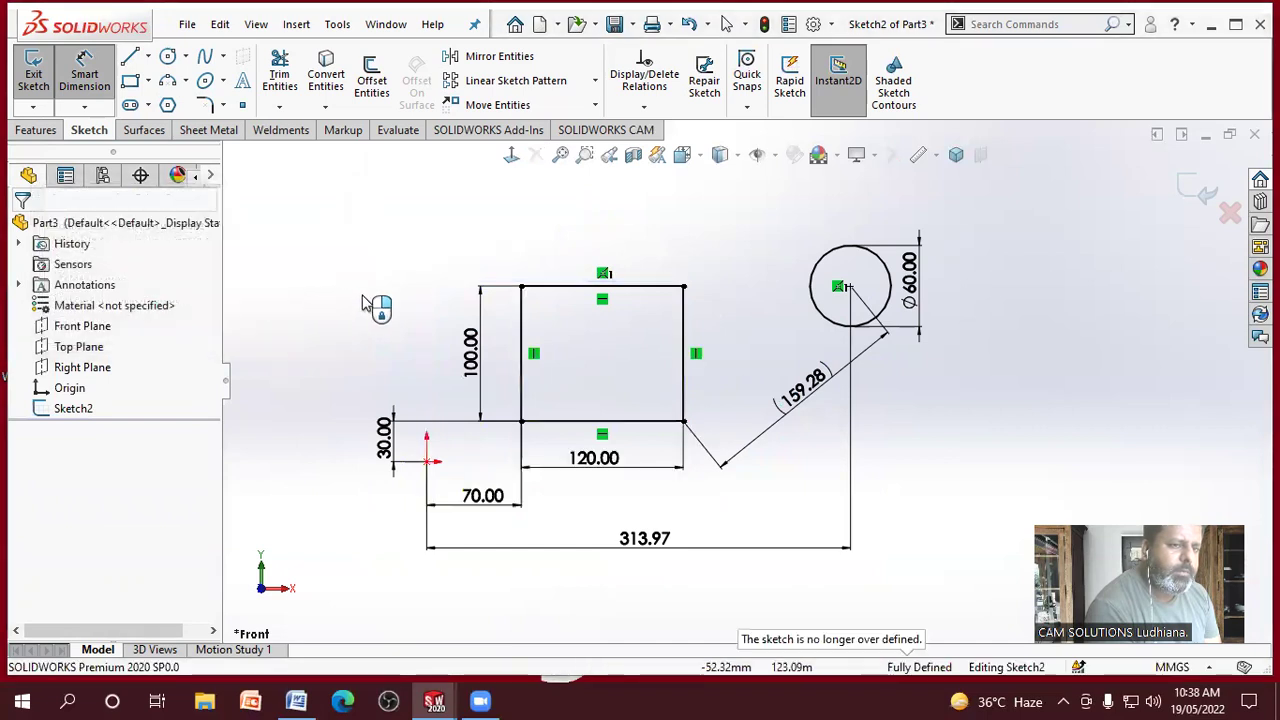
Step: Over define the sketch with an aligned driving dimension from the origin to the rectangle's lower-left corner
left_click(427, 461)
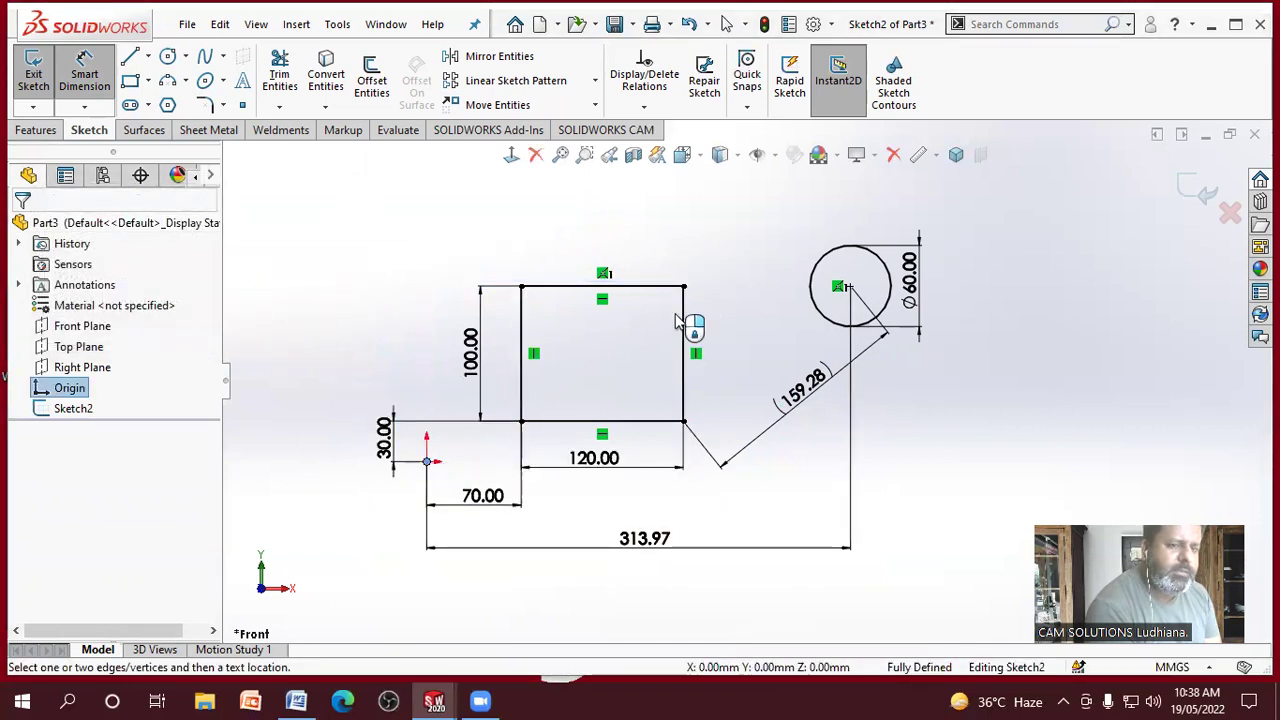
left_click(521, 421)
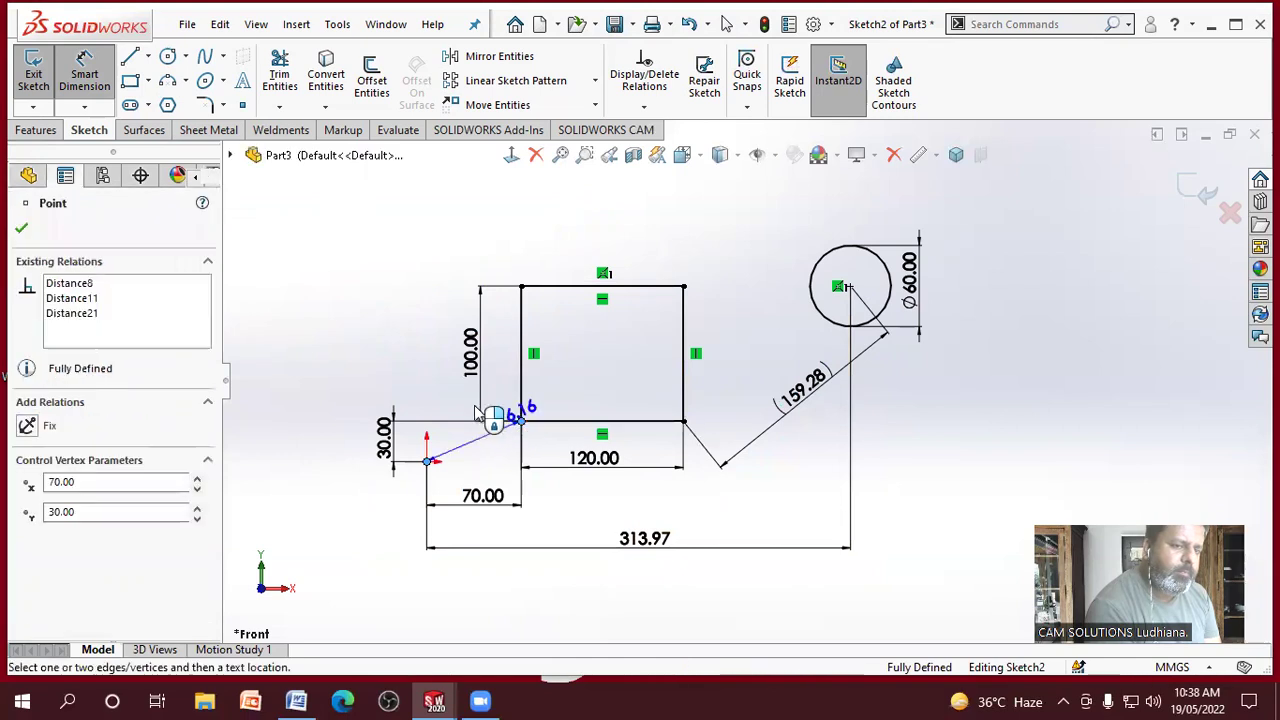
left_click(414, 372)
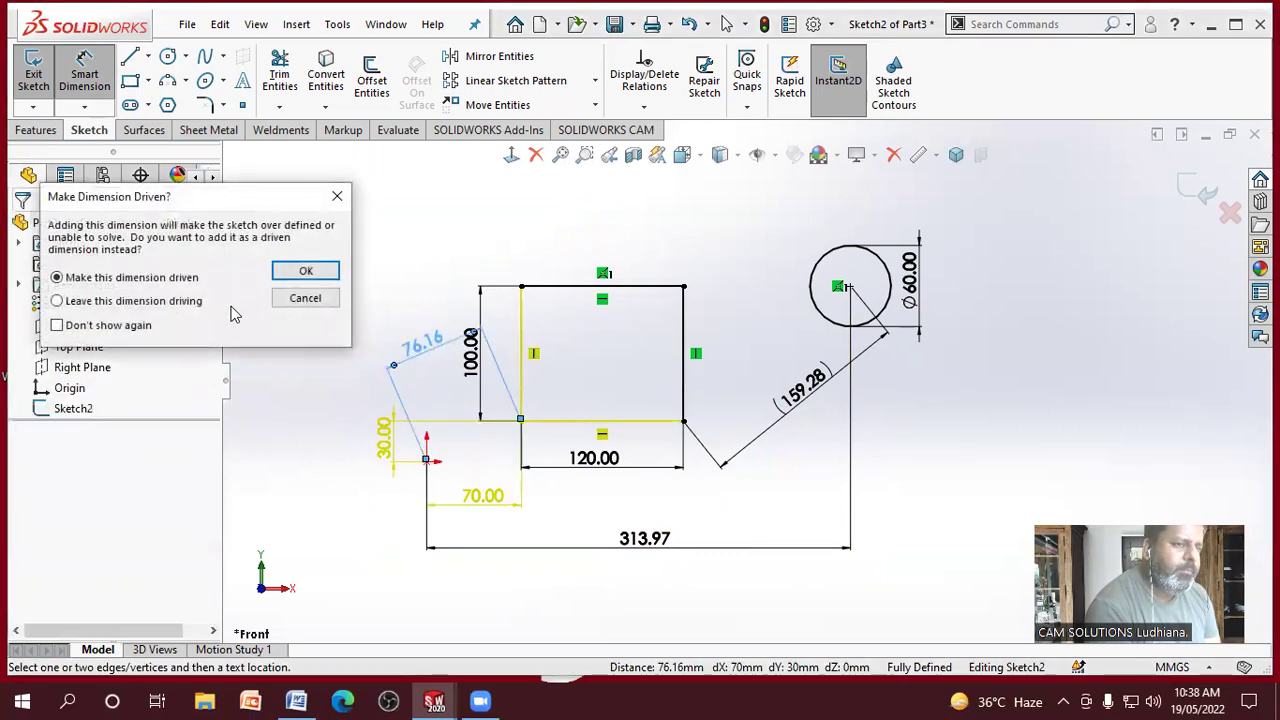
left_click(307, 271)
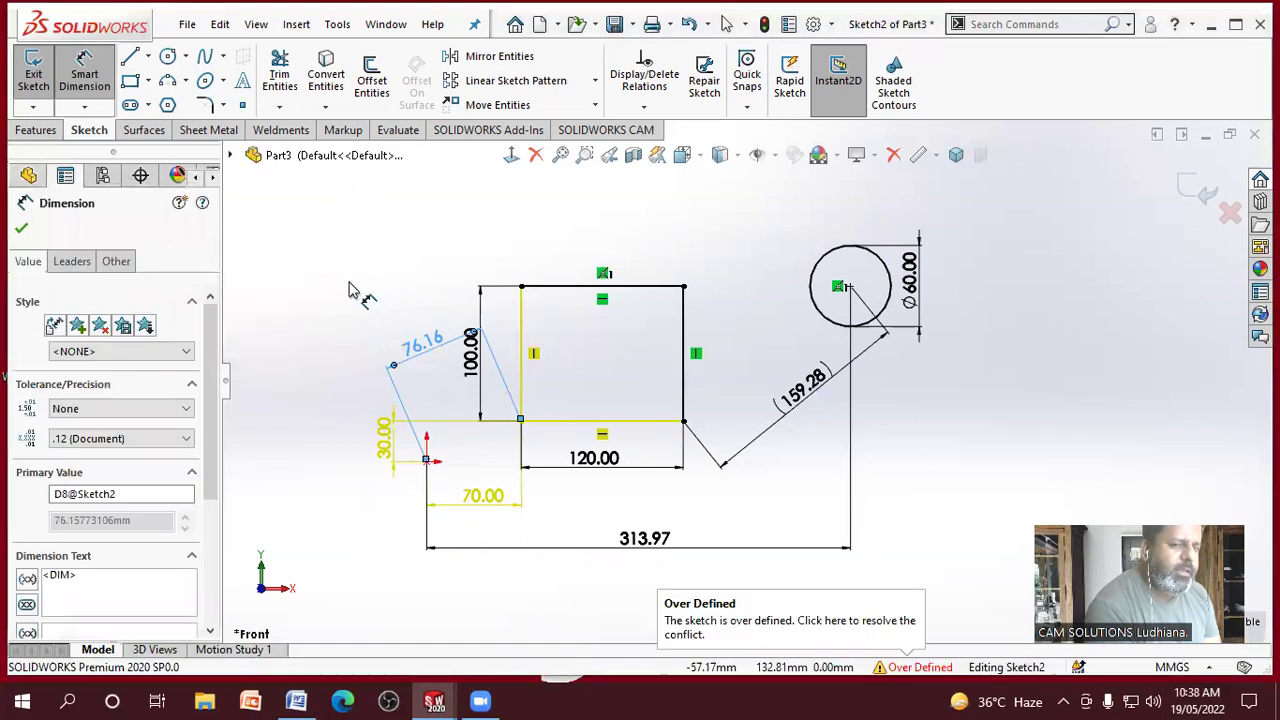
left_click(355, 288)
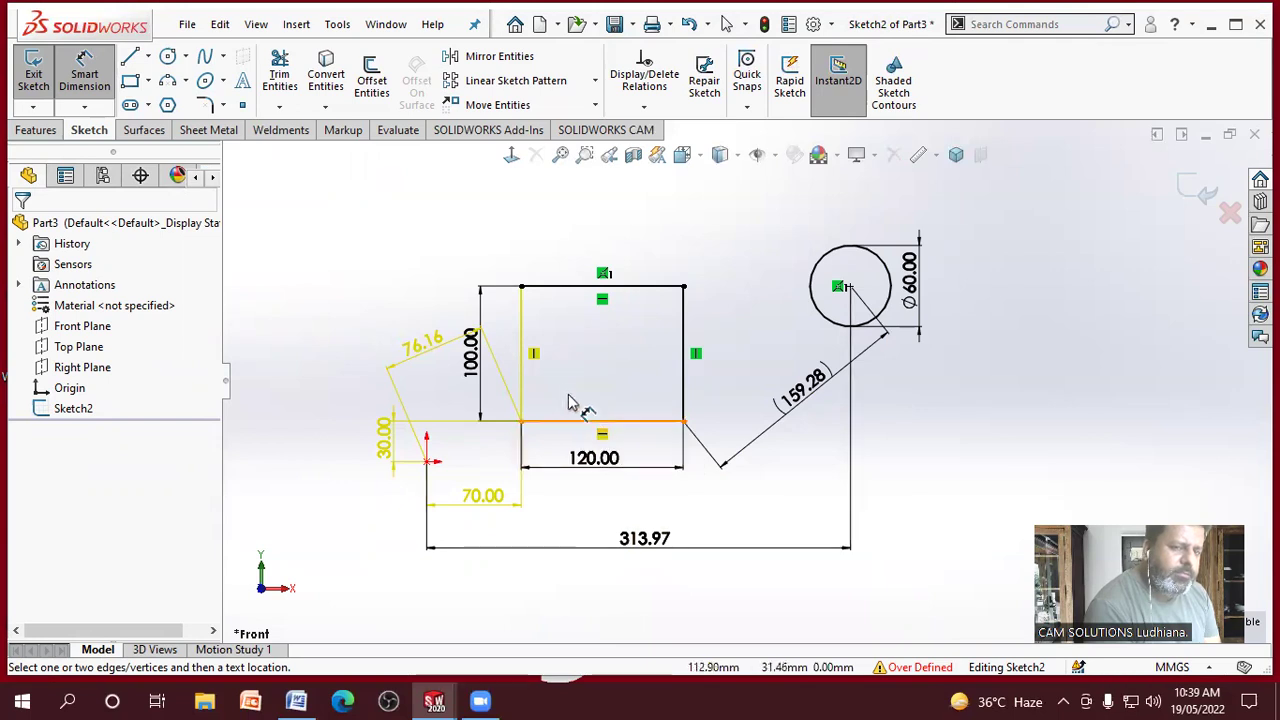
Step: Leave the dimension command and move the rectangle's height dimension outward, clear of the aligned dimension from the origin
left_click(536, 358)
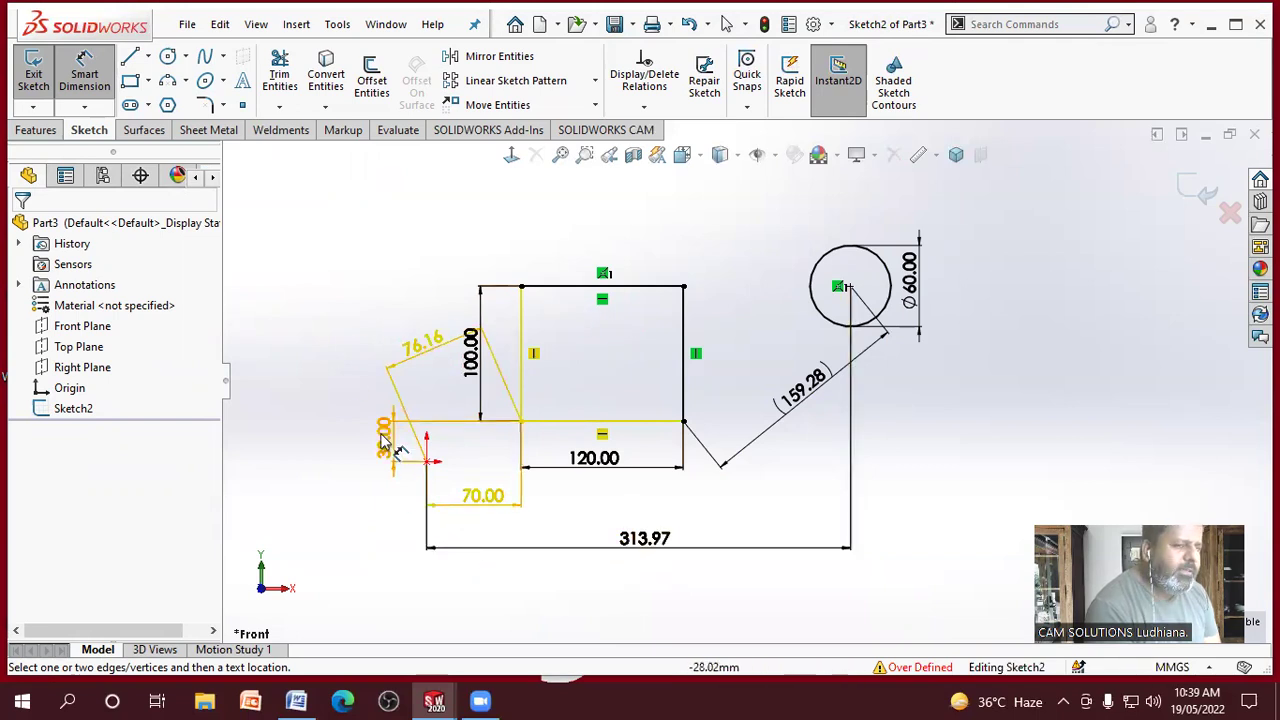
right_click(316, 372)
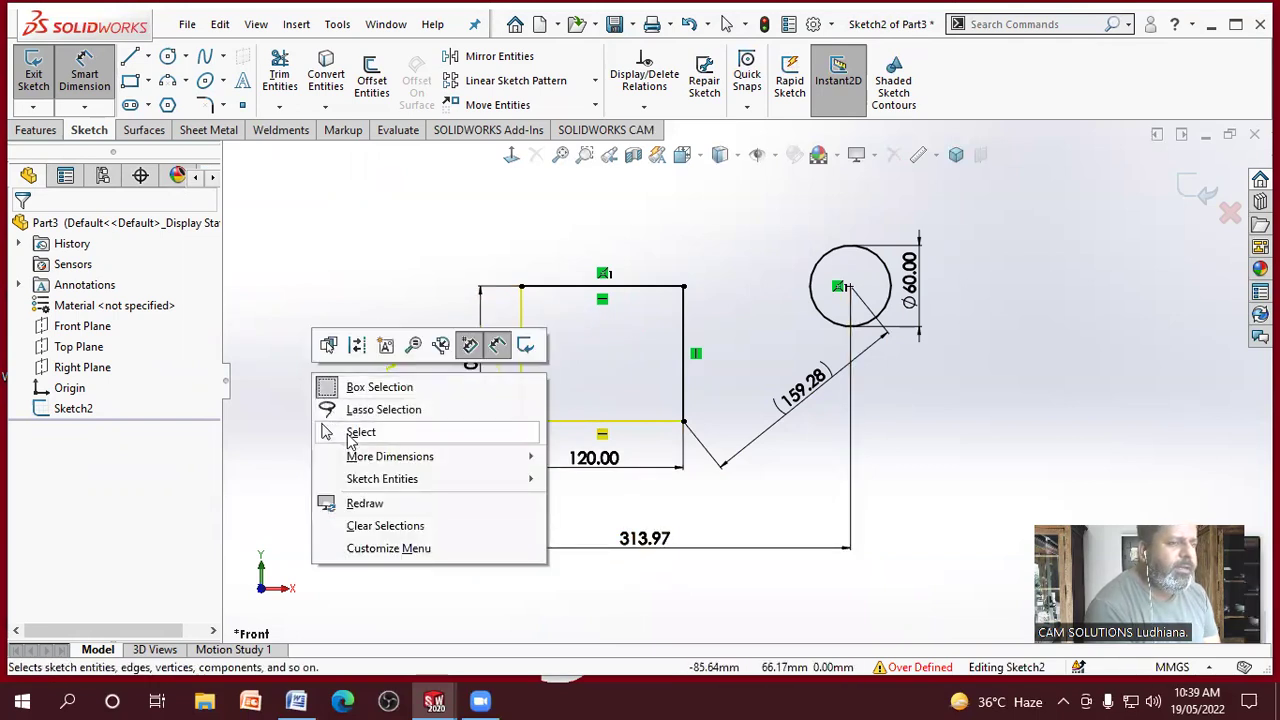
left_click(360, 432)
left_click_drag(470, 370, 295, 372)
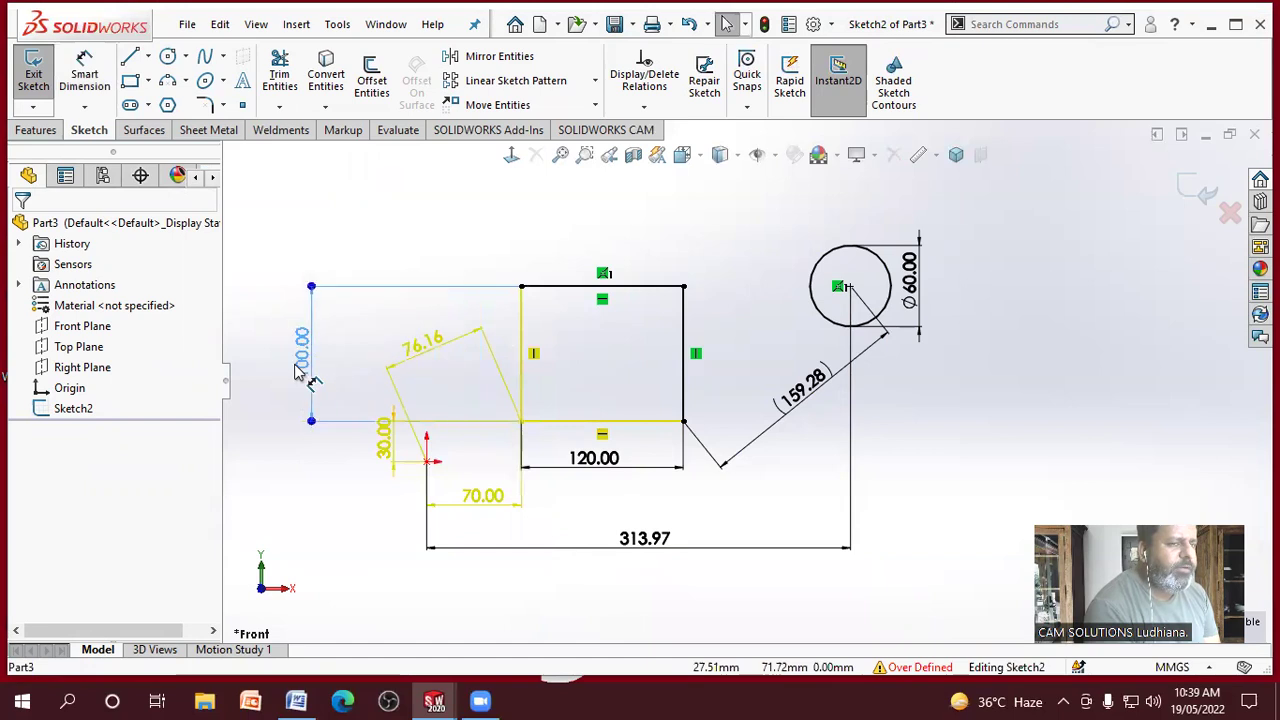
left_click(337, 456)
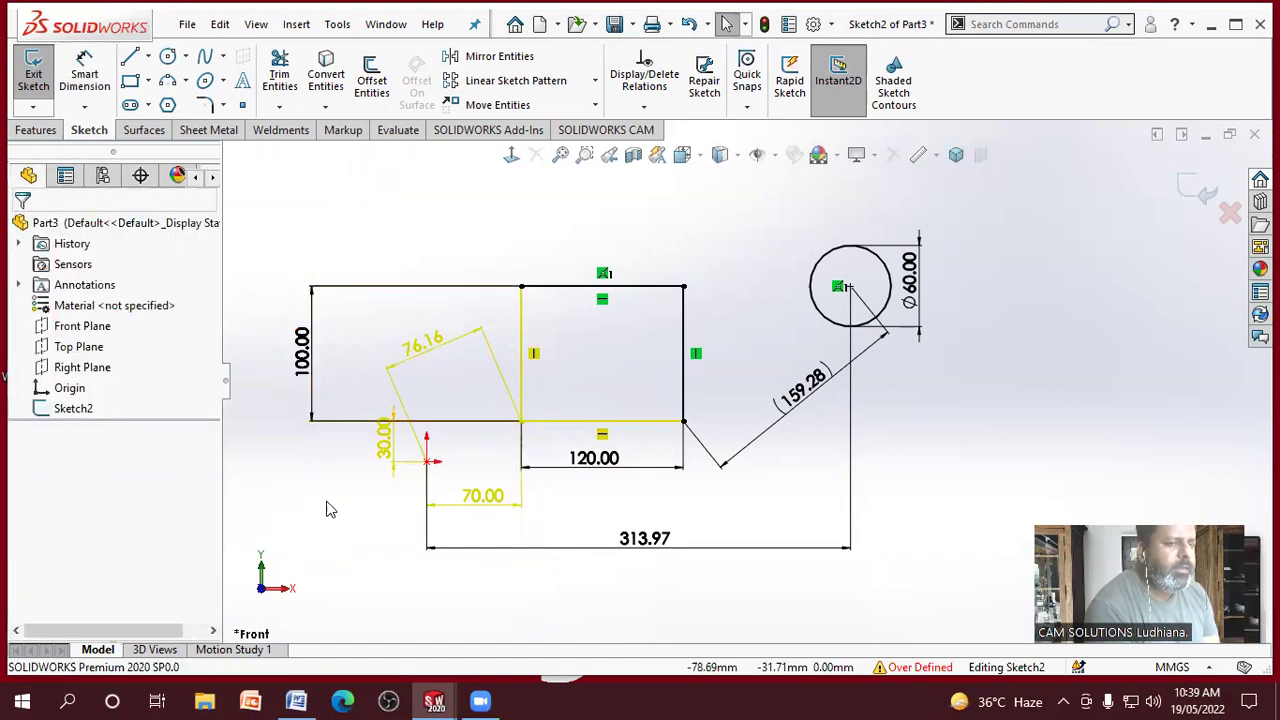
Step: Delete the vertical 30 mm dimension between the origin and the rectangle's lower-left corner
left_click(408, 465)
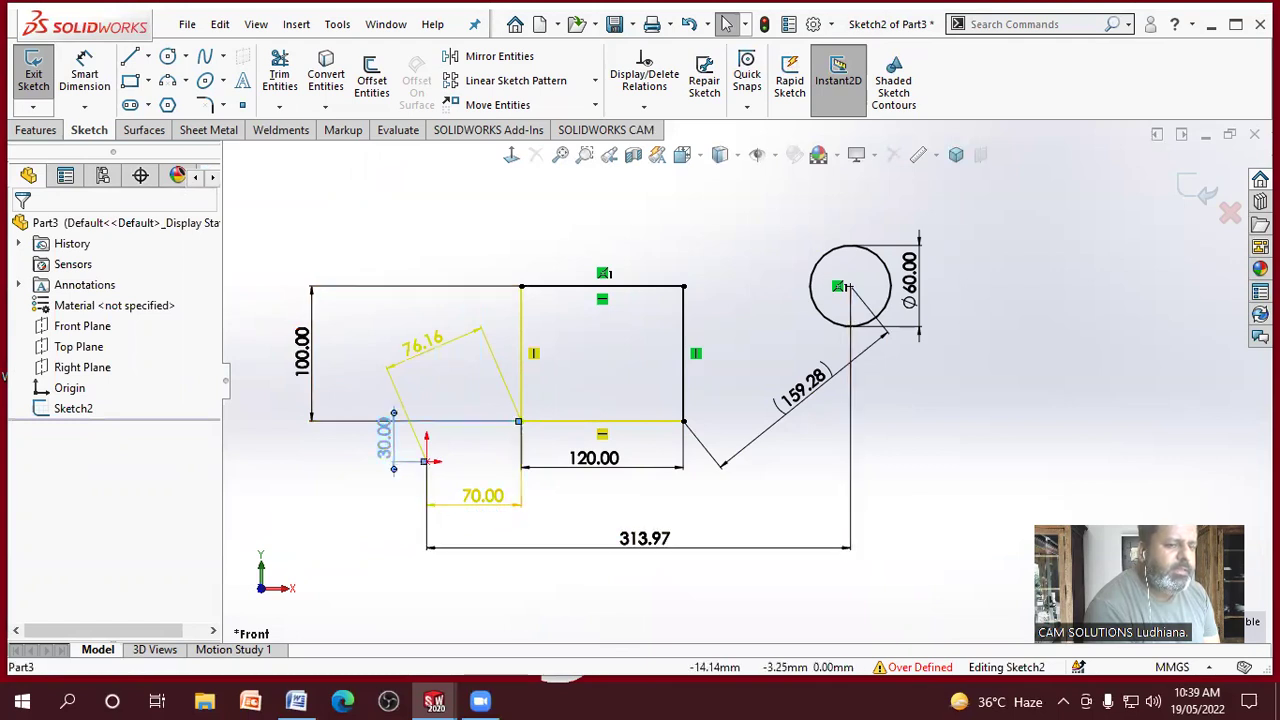
key("Delete")
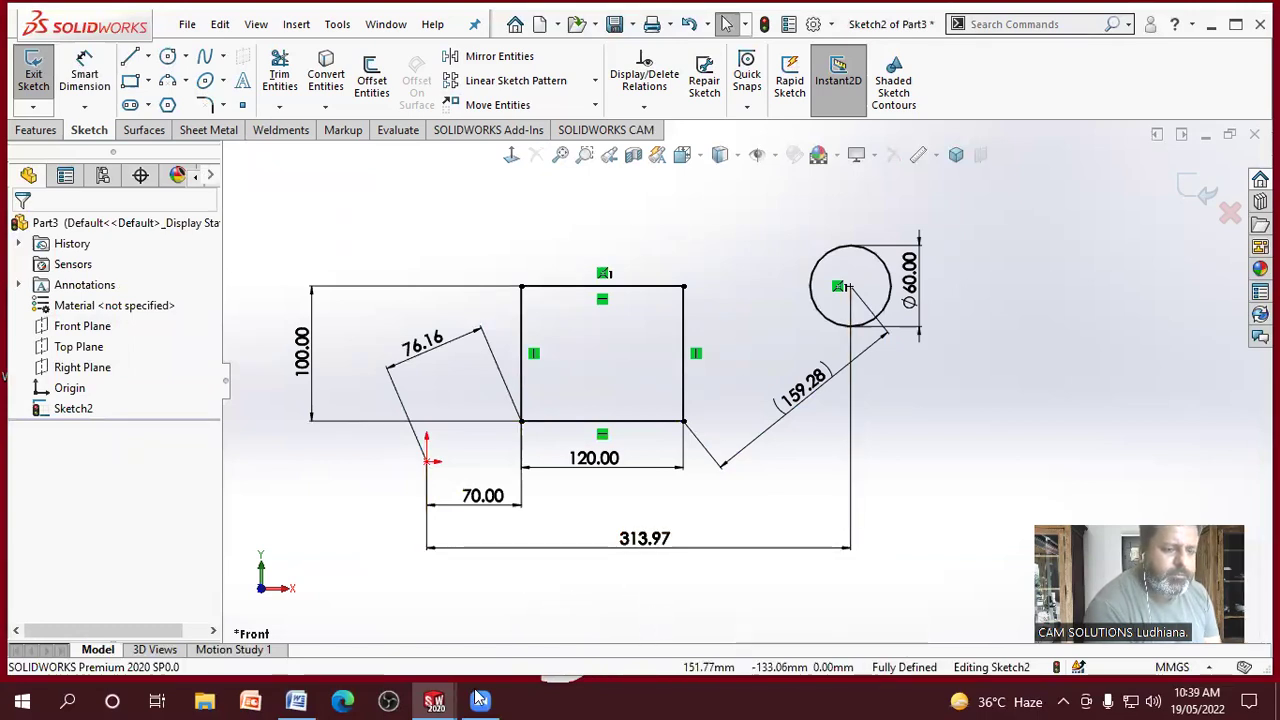
Step: Switch to the training outline in Microsoft Word and colour the list item "Under defined sketch" red
mouse_move(296, 700)
left_click(300, 615)
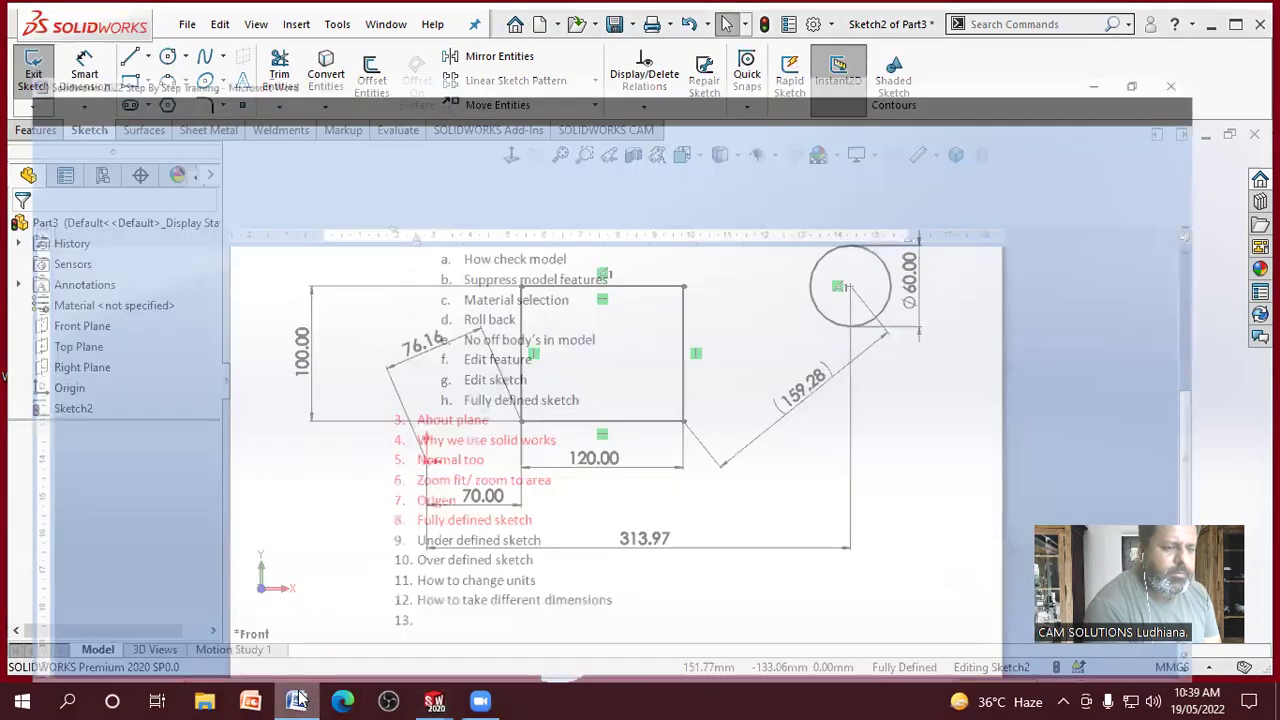
left_click(600, 483)
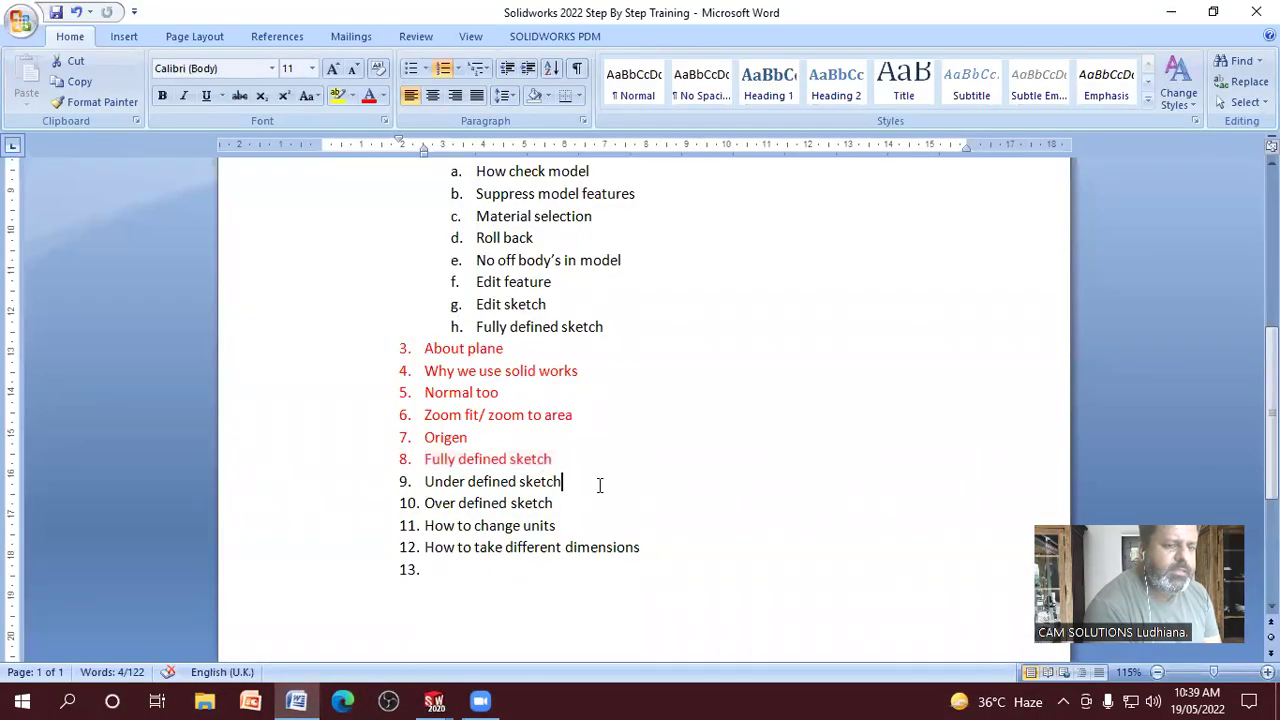
left_click_drag(578, 481, 430, 480)
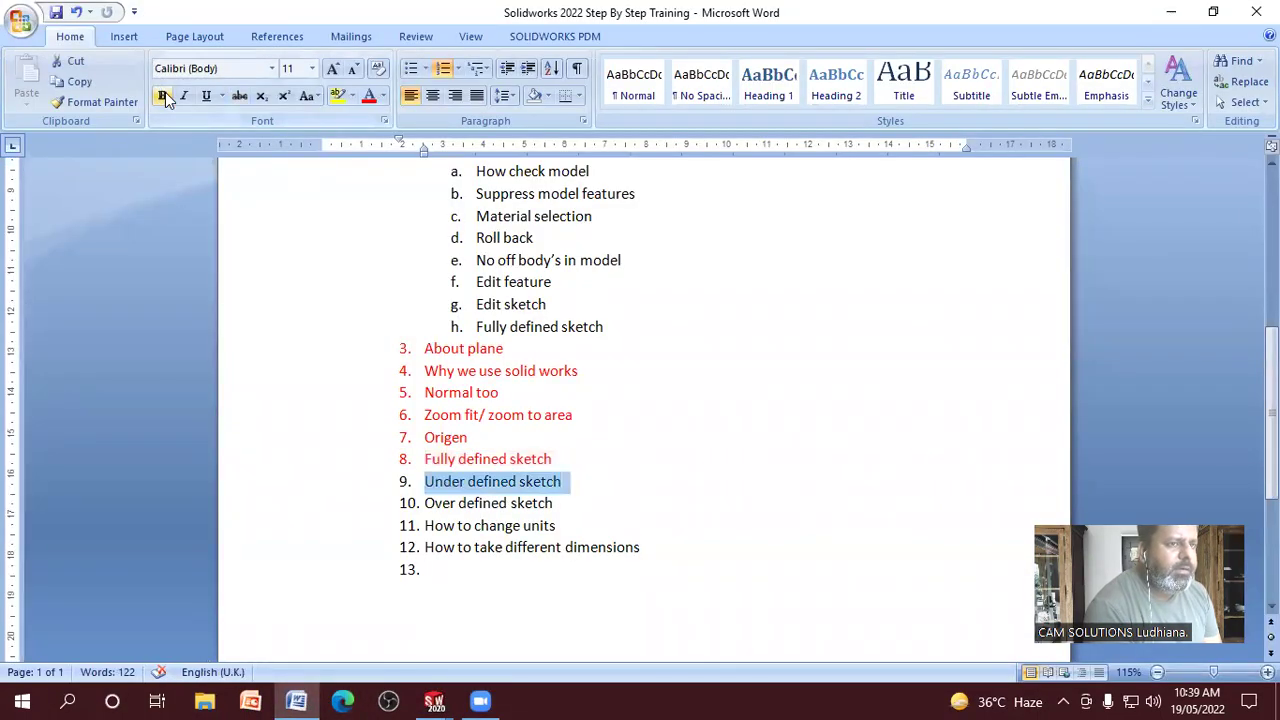
left_click(369, 95)
left_click(560, 371)
Step: Colour the list item "Over defined sketch" red in the outline
left_click(566, 503)
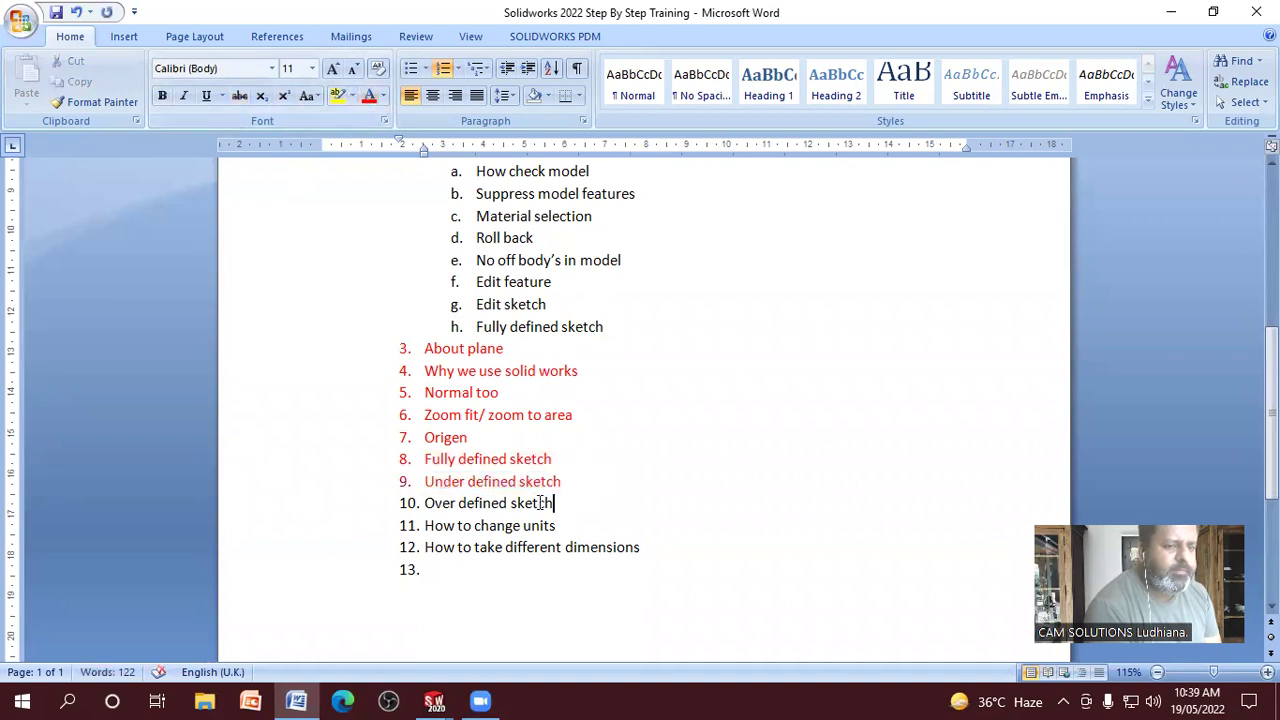
left_click_drag(566, 503, 425, 503)
left_click(369, 95)
left_click(623, 484)
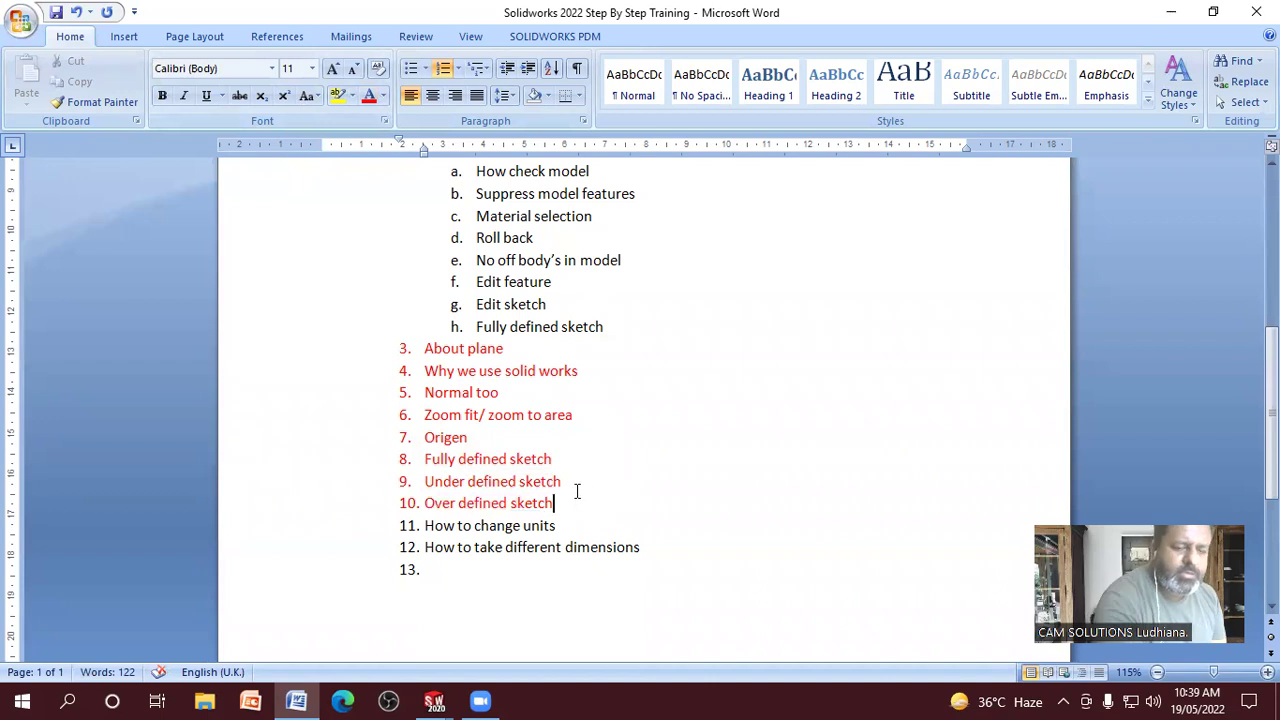
Step: Add the list items "Driven dimension" and "Ref dimension eg.(34.78)" below "Over defined sketch"
key("Return")
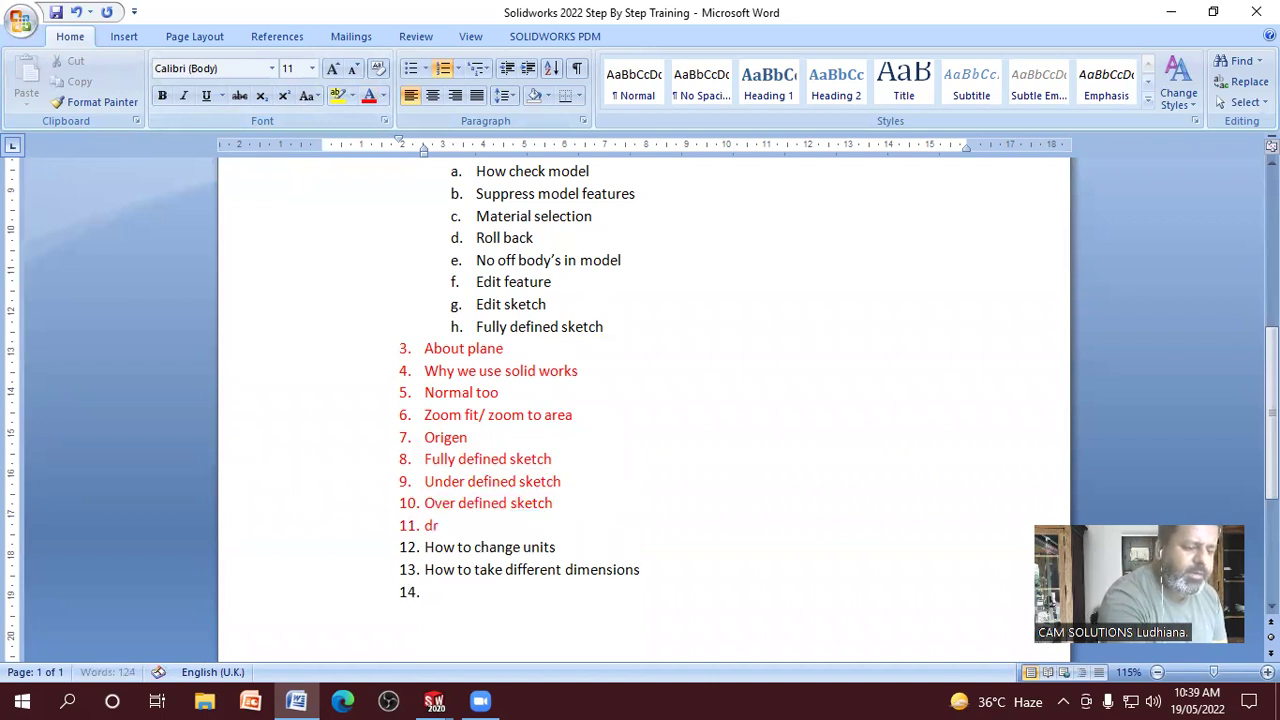
type("driven d")
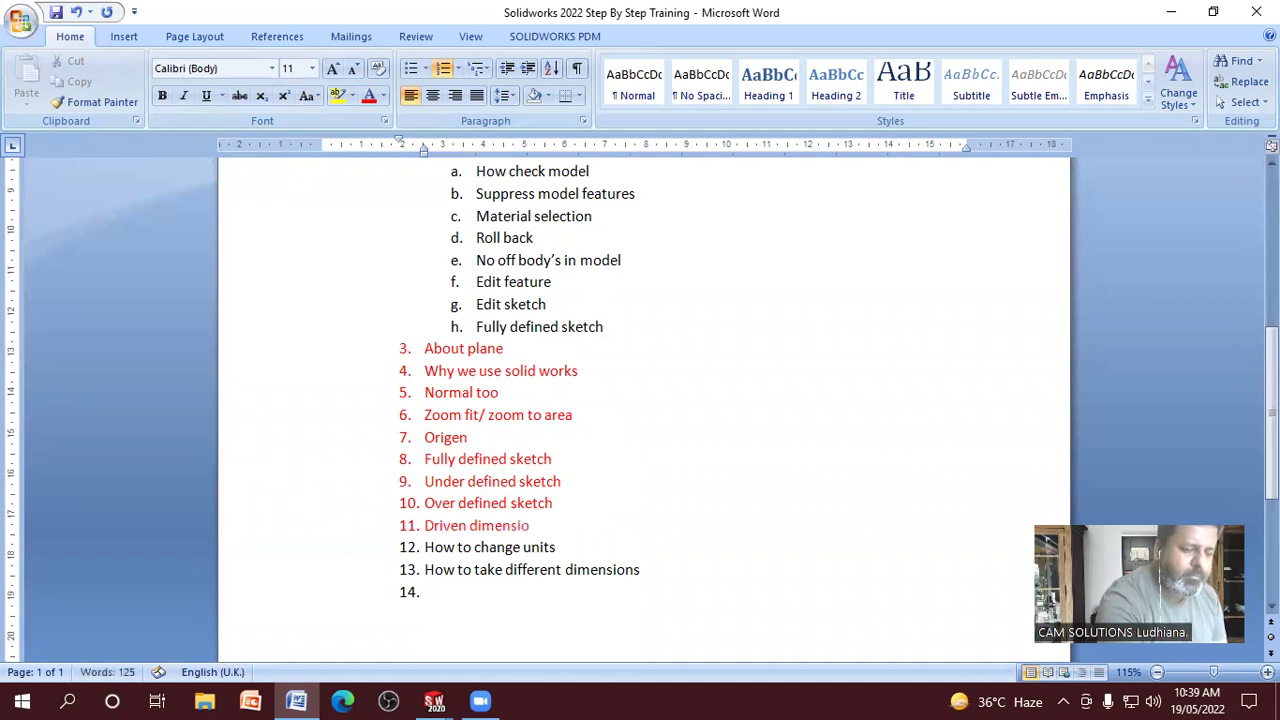
key("Return")
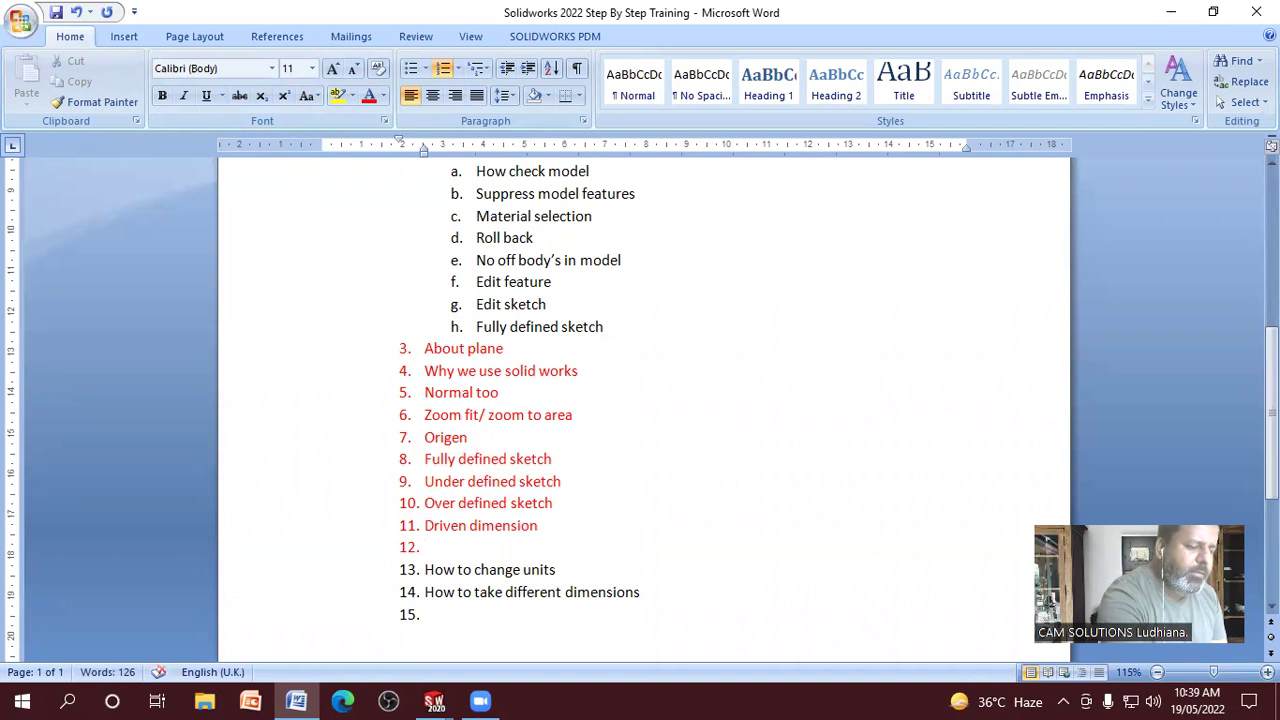
type("ref d")
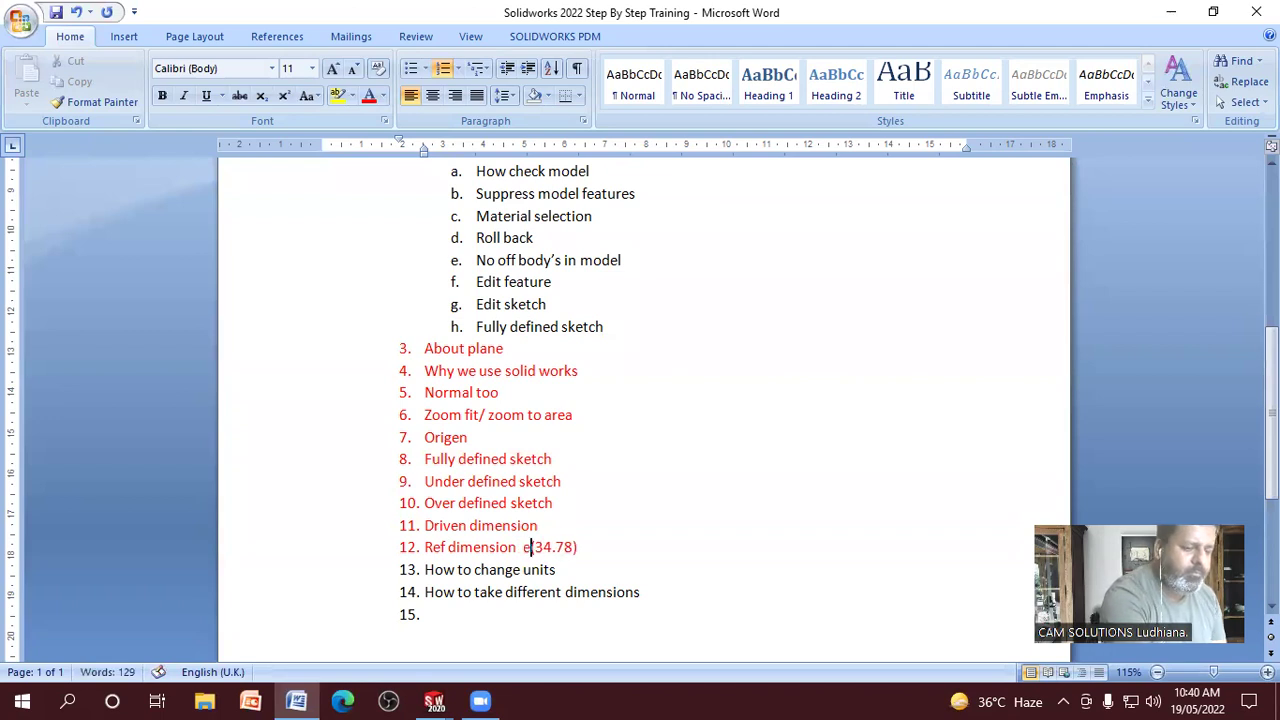
type("g.")
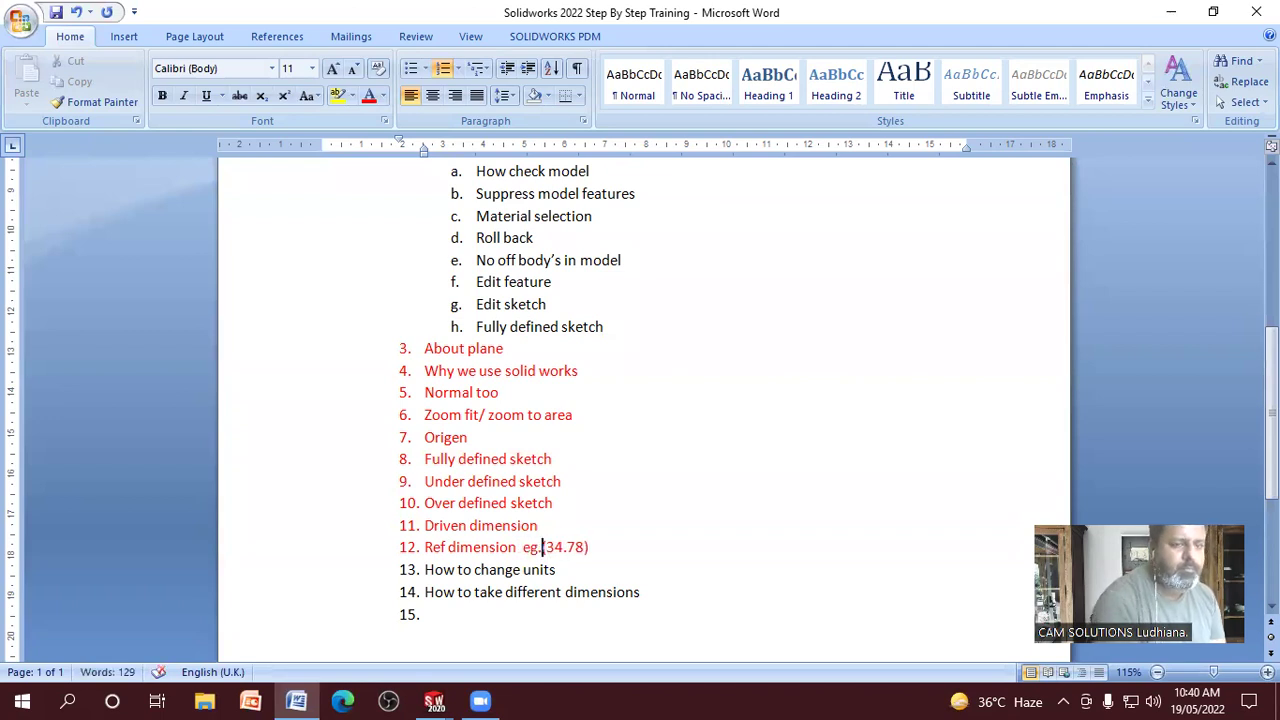
left_click(637, 590)
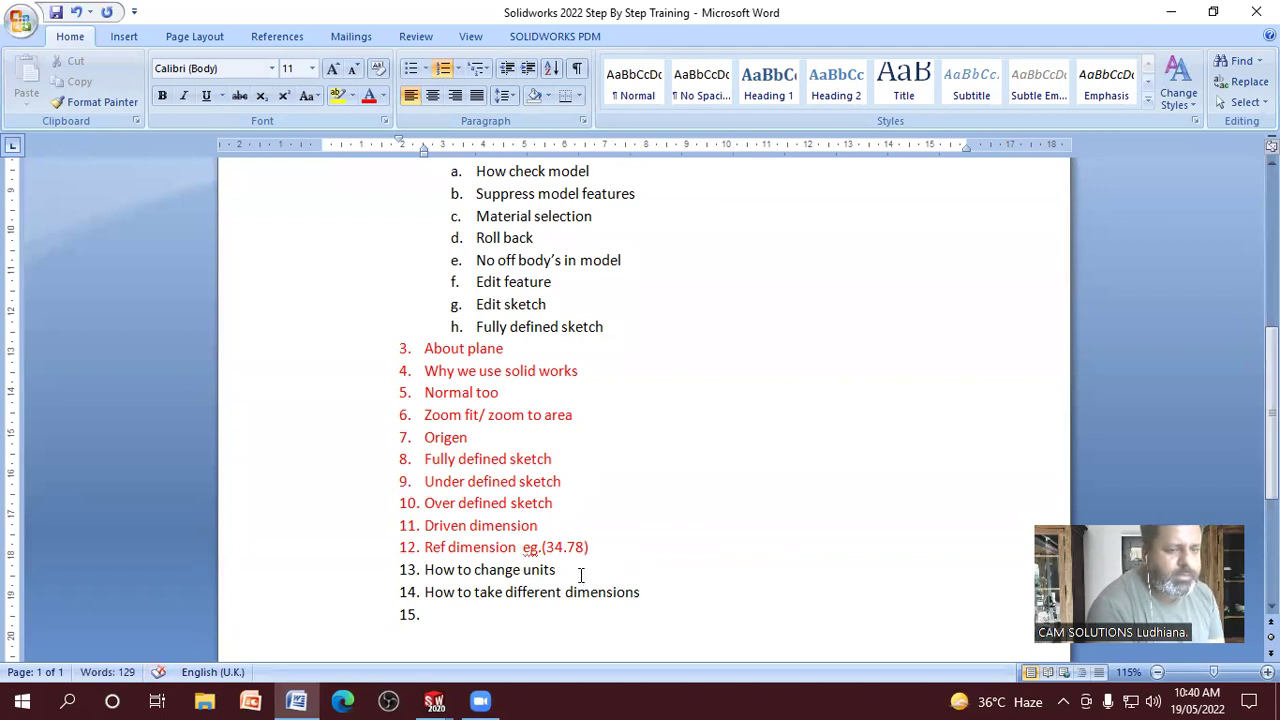
Step: Highlight the topic "How to change units" in the outline, clear the selection and return to SOLIDWORKS
left_click_drag(580, 575, 394, 569)
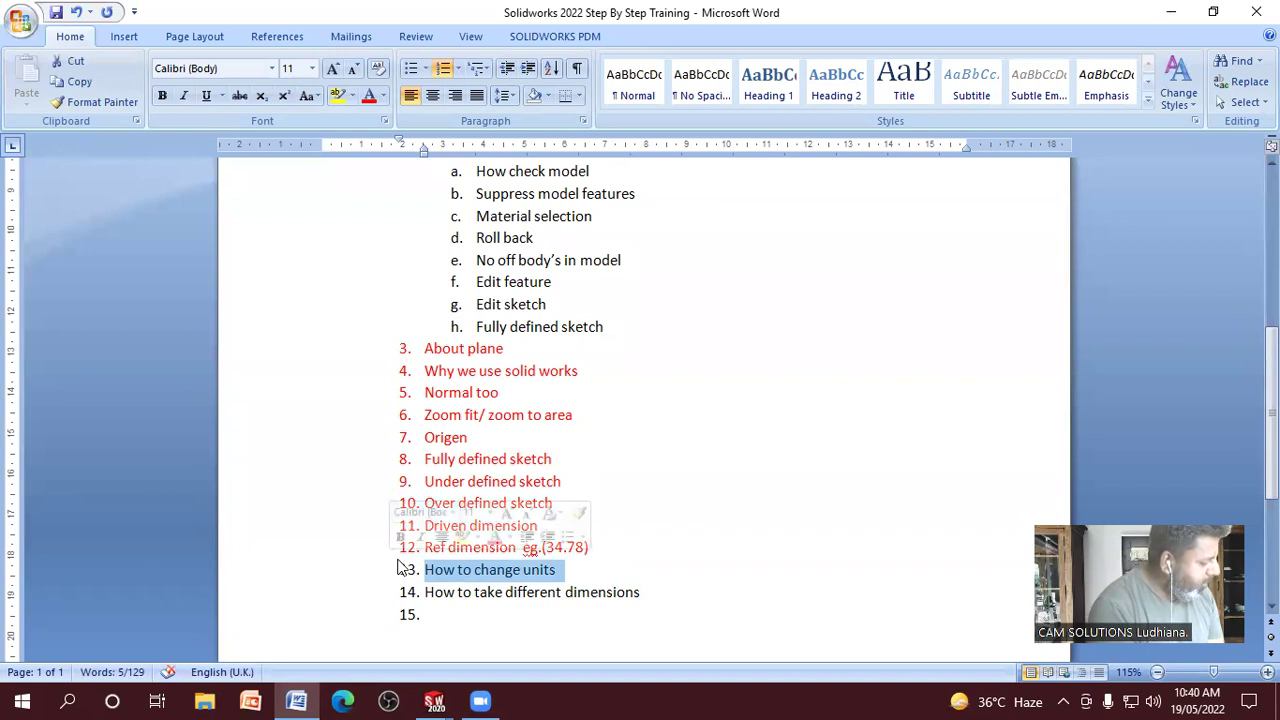
left_click(806, 336)
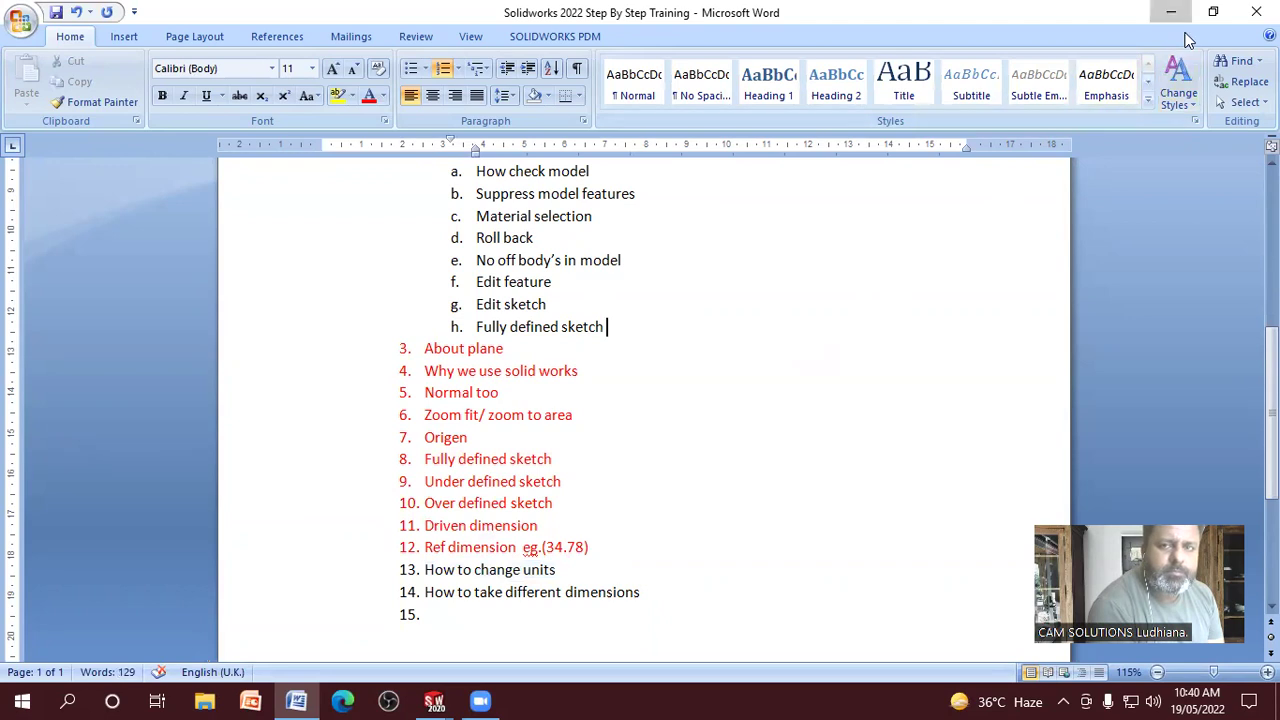
left_click(1171, 12)
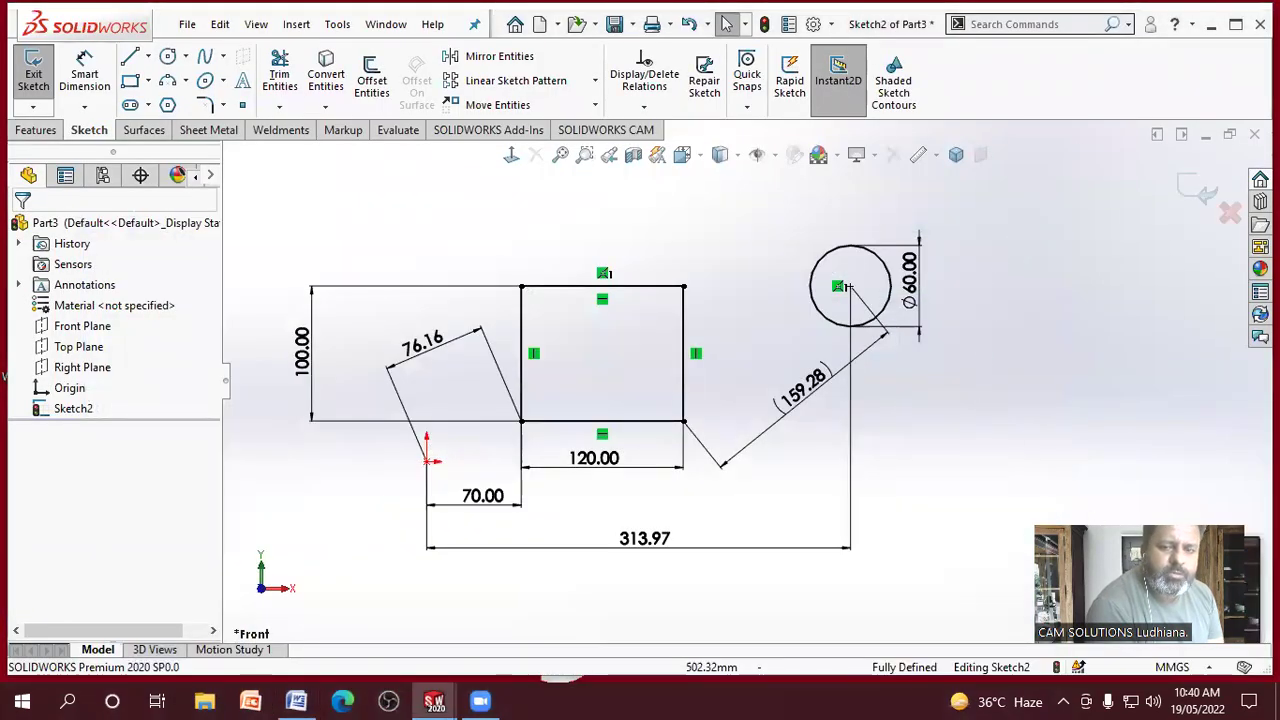
Step: Change the document units to IPS (inch, pound, second) and reopen Sketch2 for editing
left_click(1170, 669)
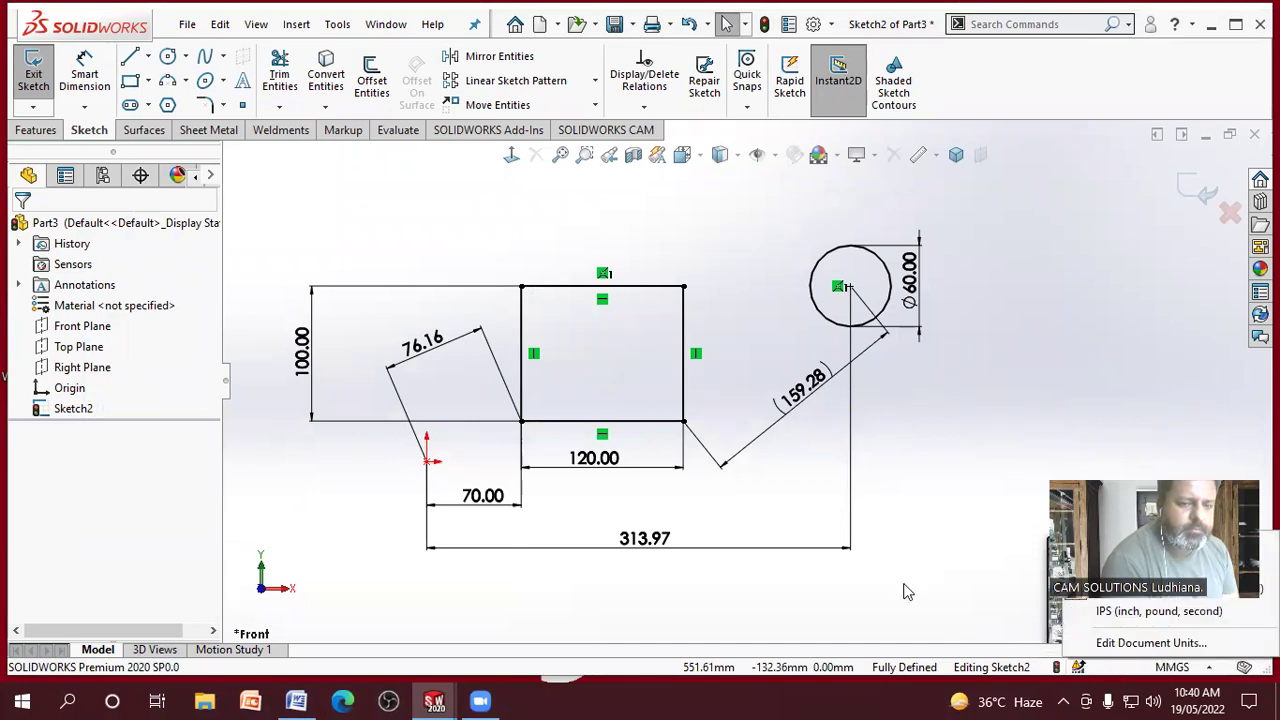
left_click(1047, 640)
left_click(1172, 667)
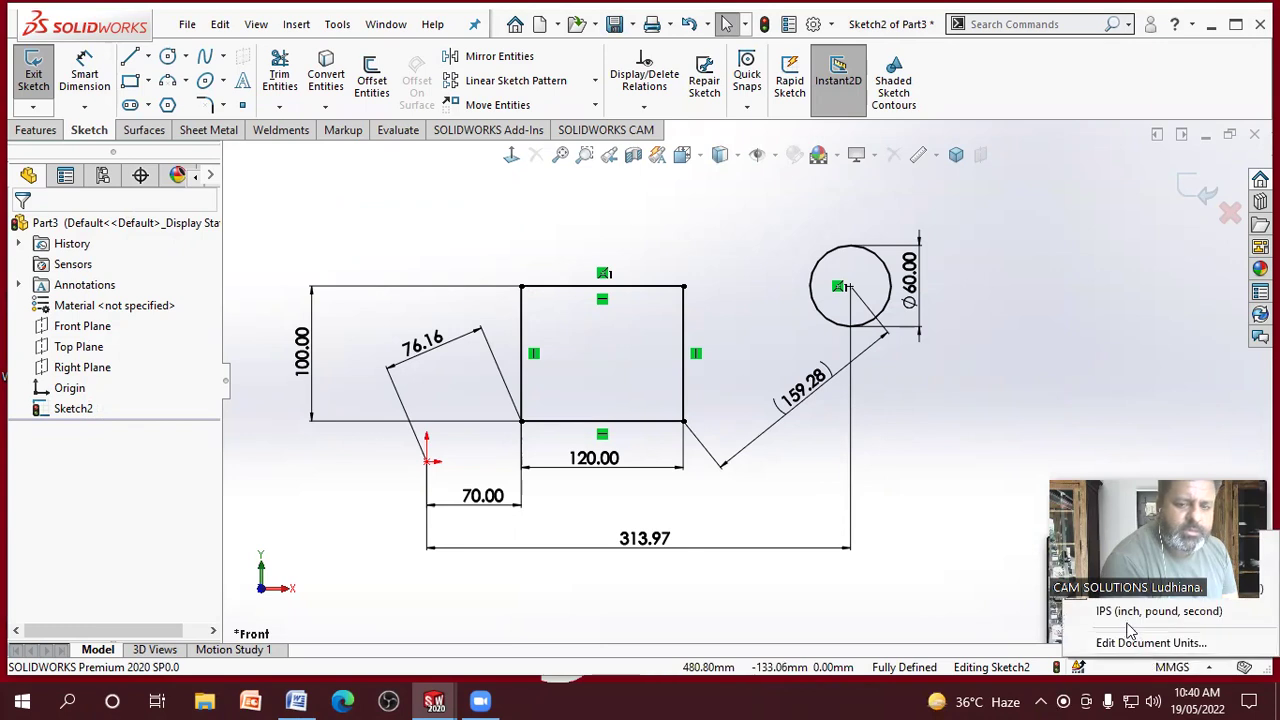
left_click(1117, 613)
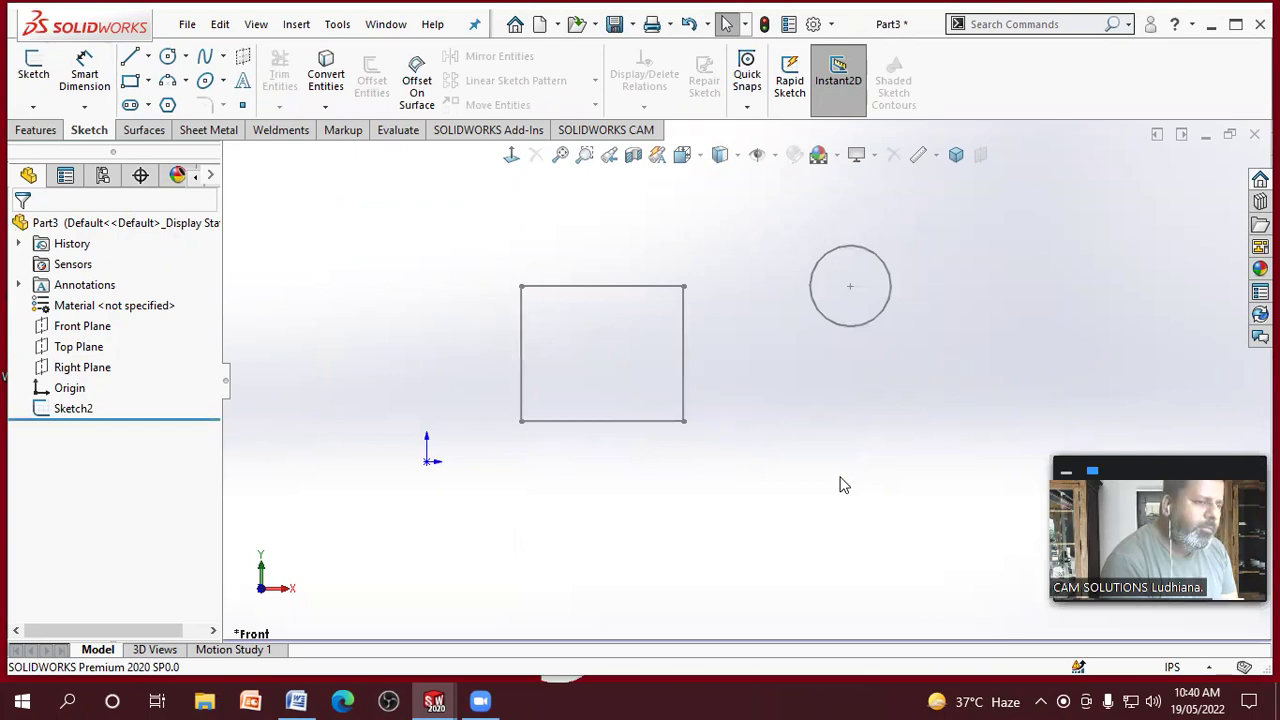
double_click(85, 408)
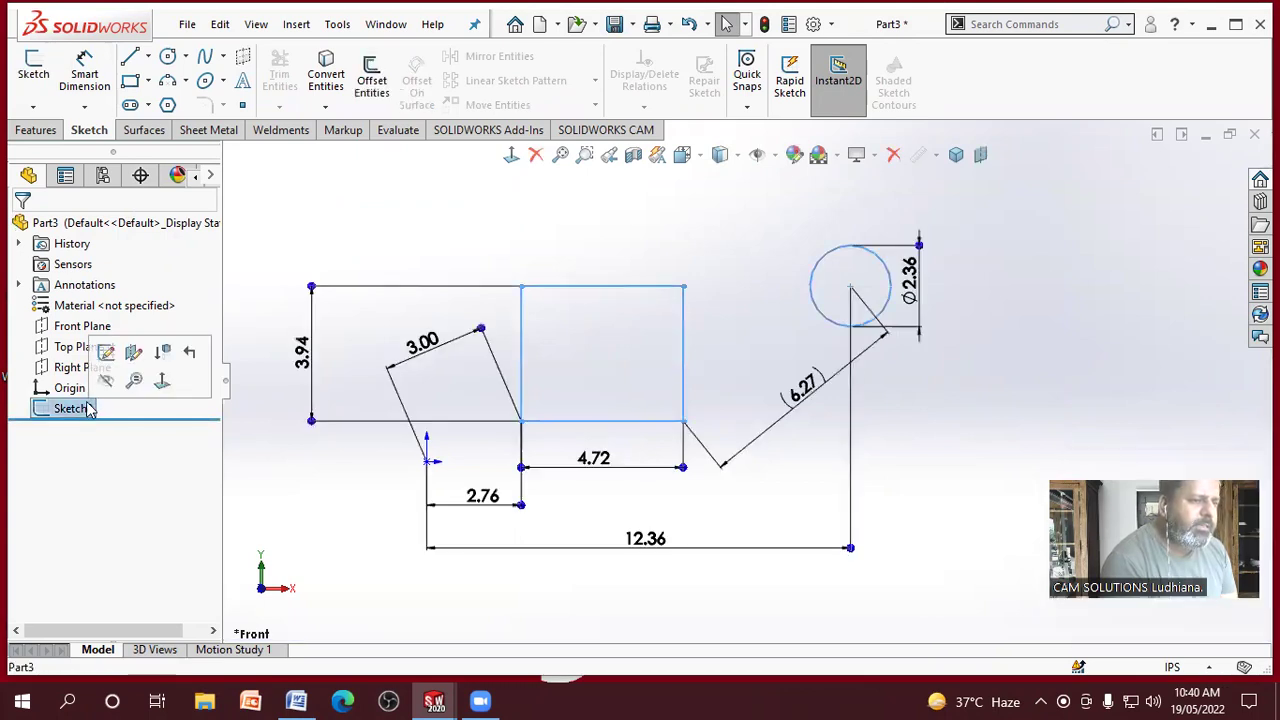
left_click(105, 354)
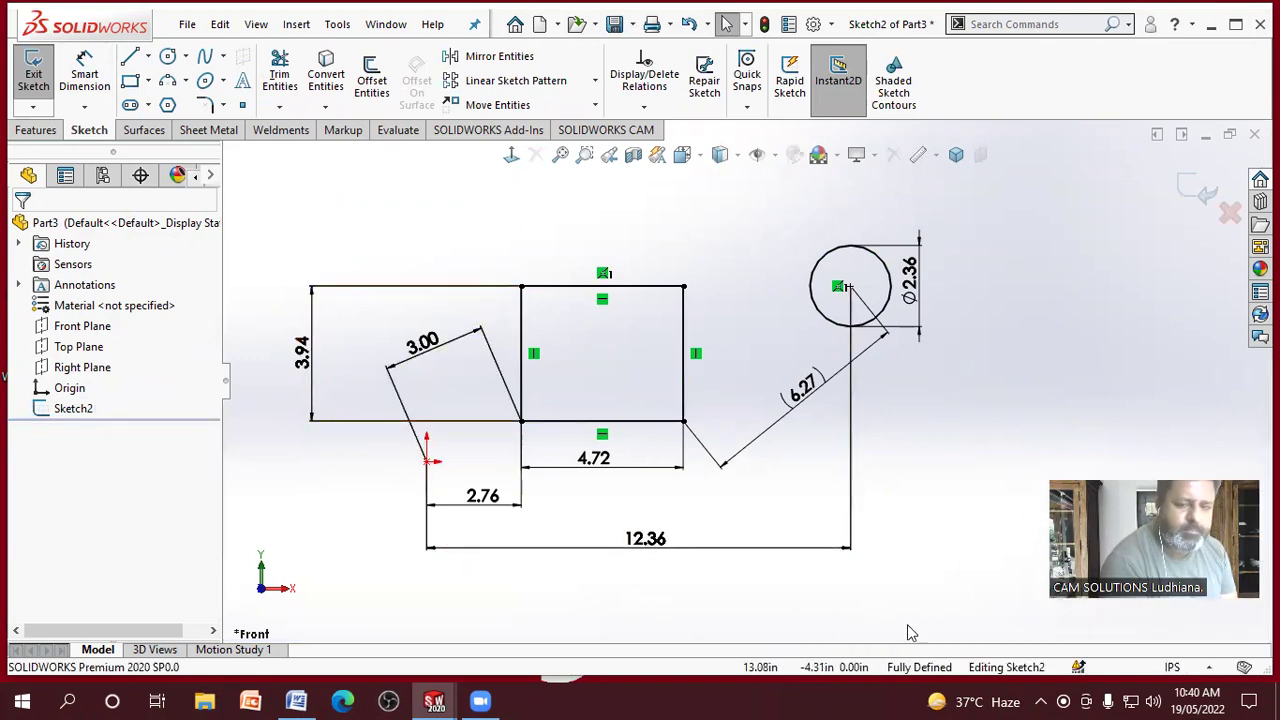
Step: Switch the document units back to MMGS and reopen Sketch2 for editing
left_click(1168, 668)
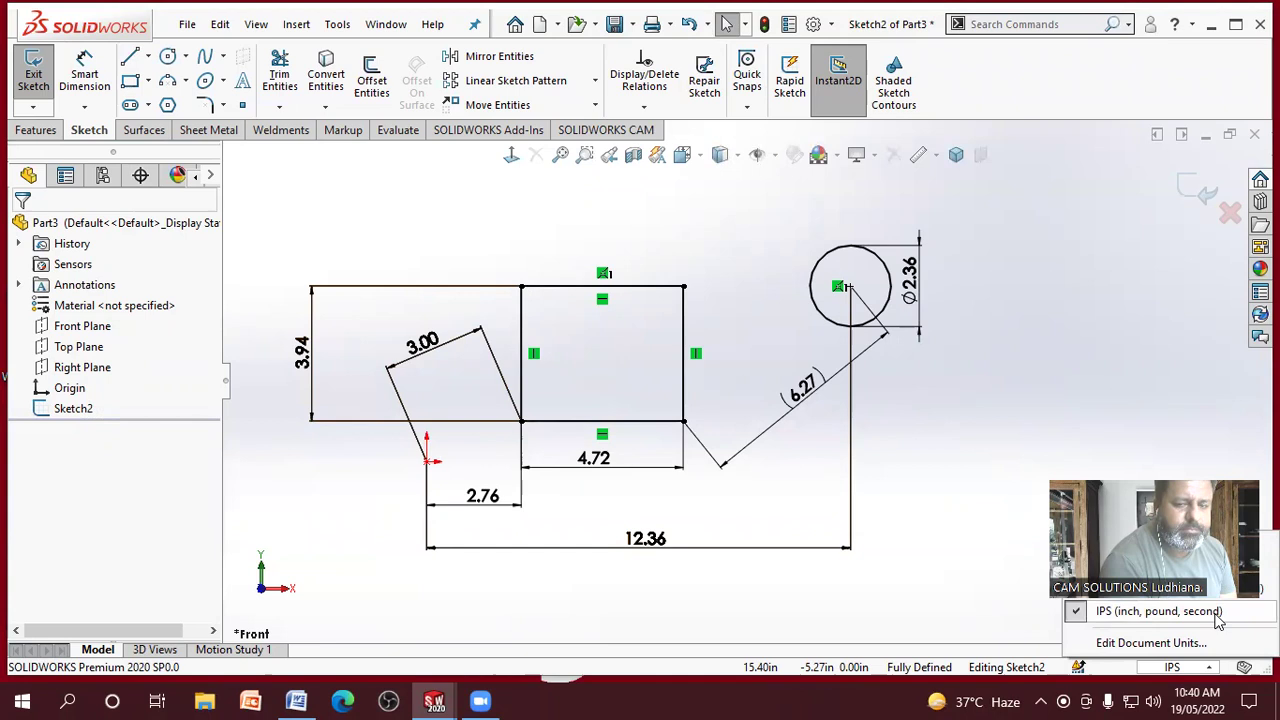
left_click(876, 383)
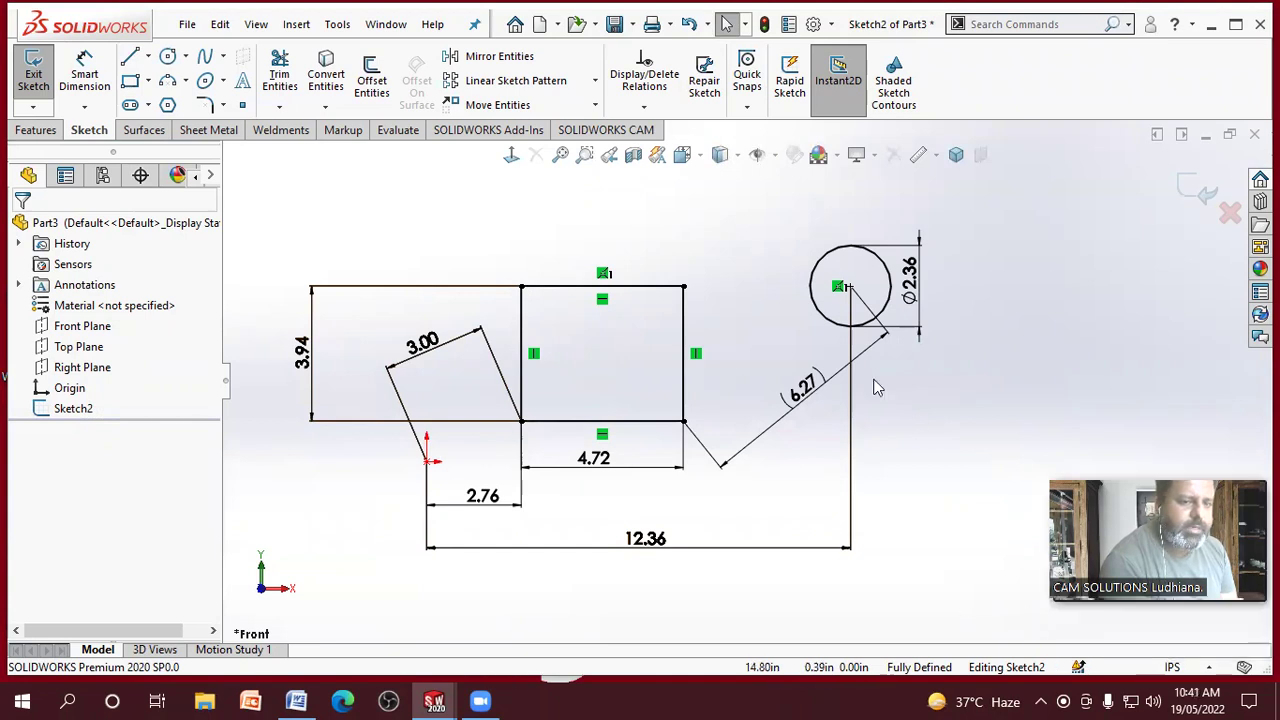
left_click(1172, 667)
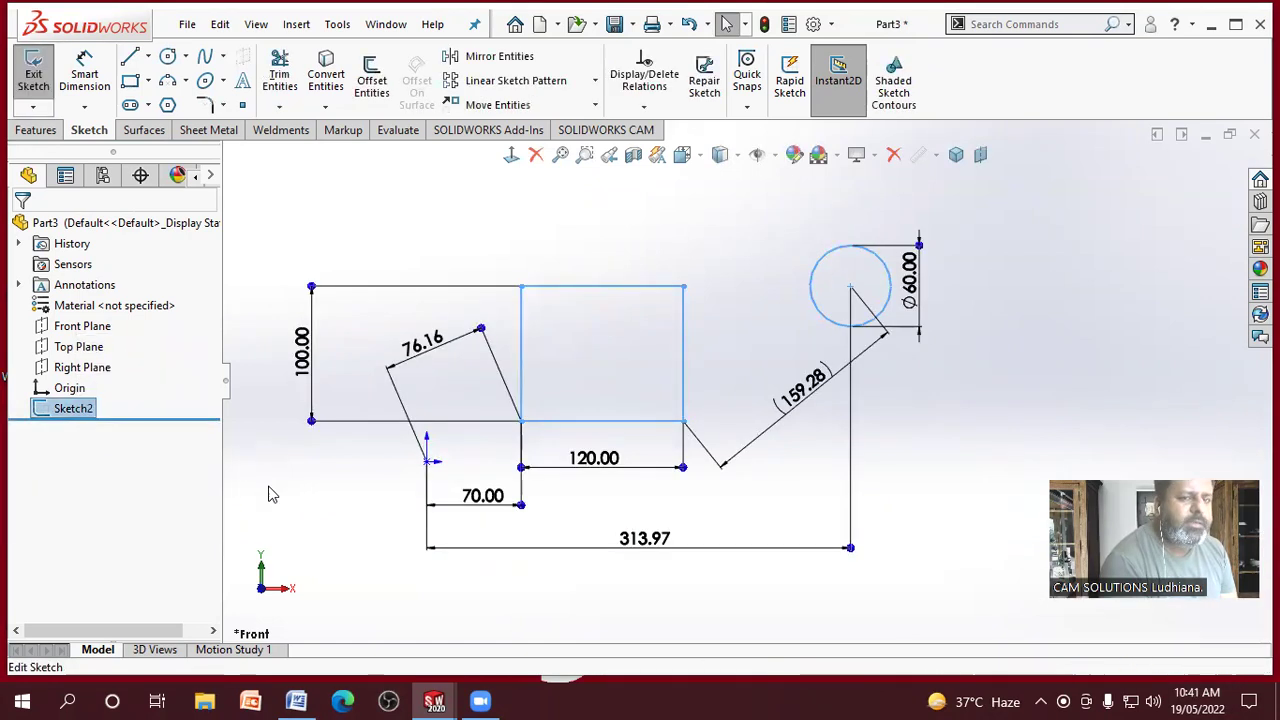
left_click(313, 520)
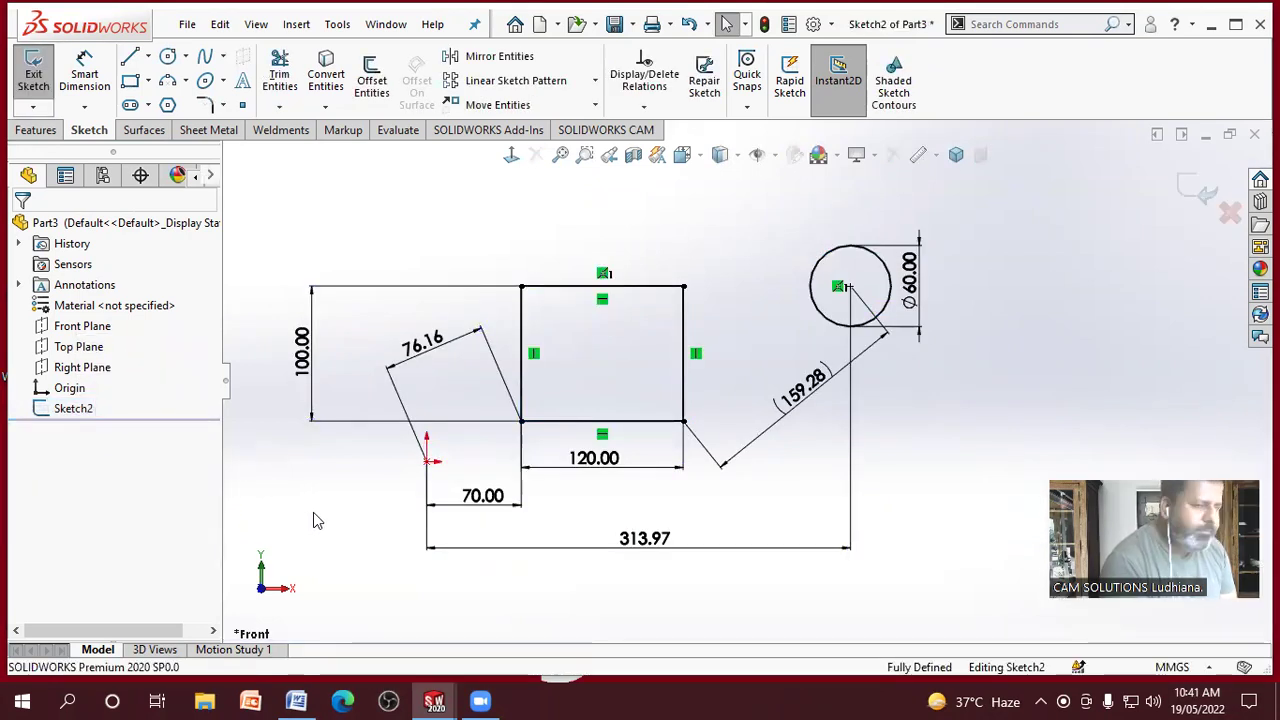
Step: Set the horizontal distance from the origin to the circle's centre to 5in while the document stays in millimetres
left_click(635, 538)
double_click(628, 537)
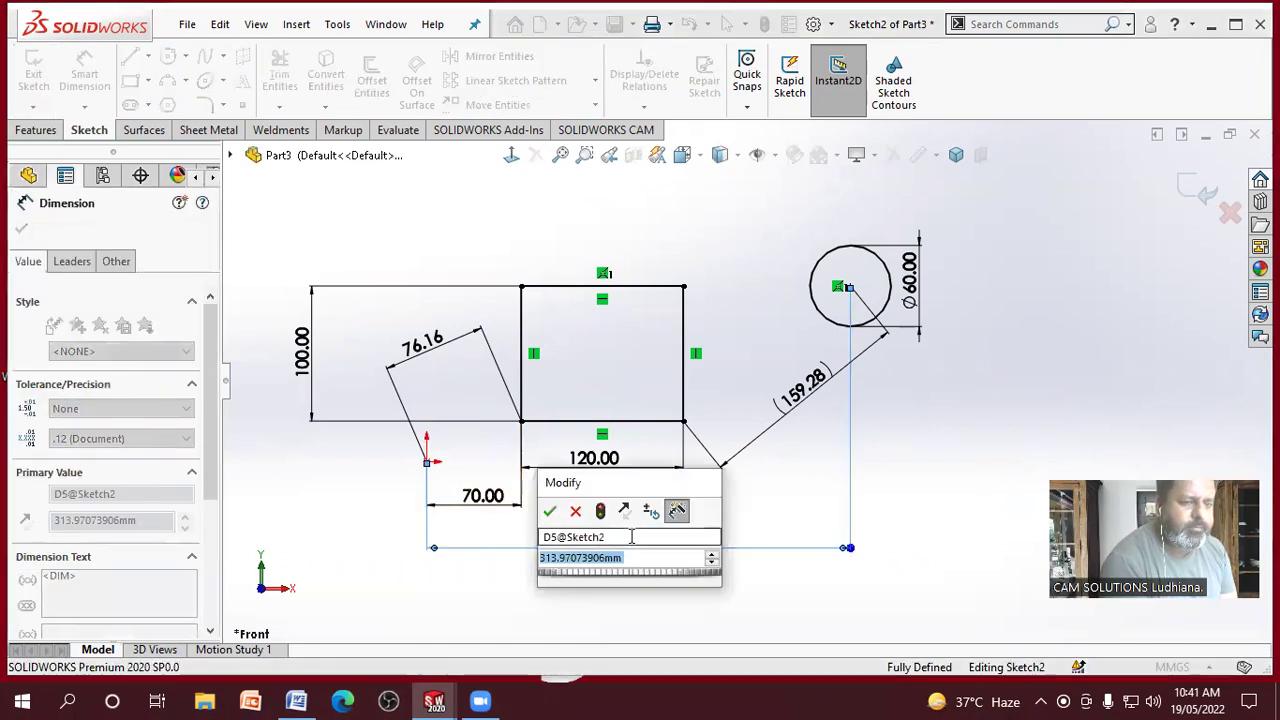
type("50")
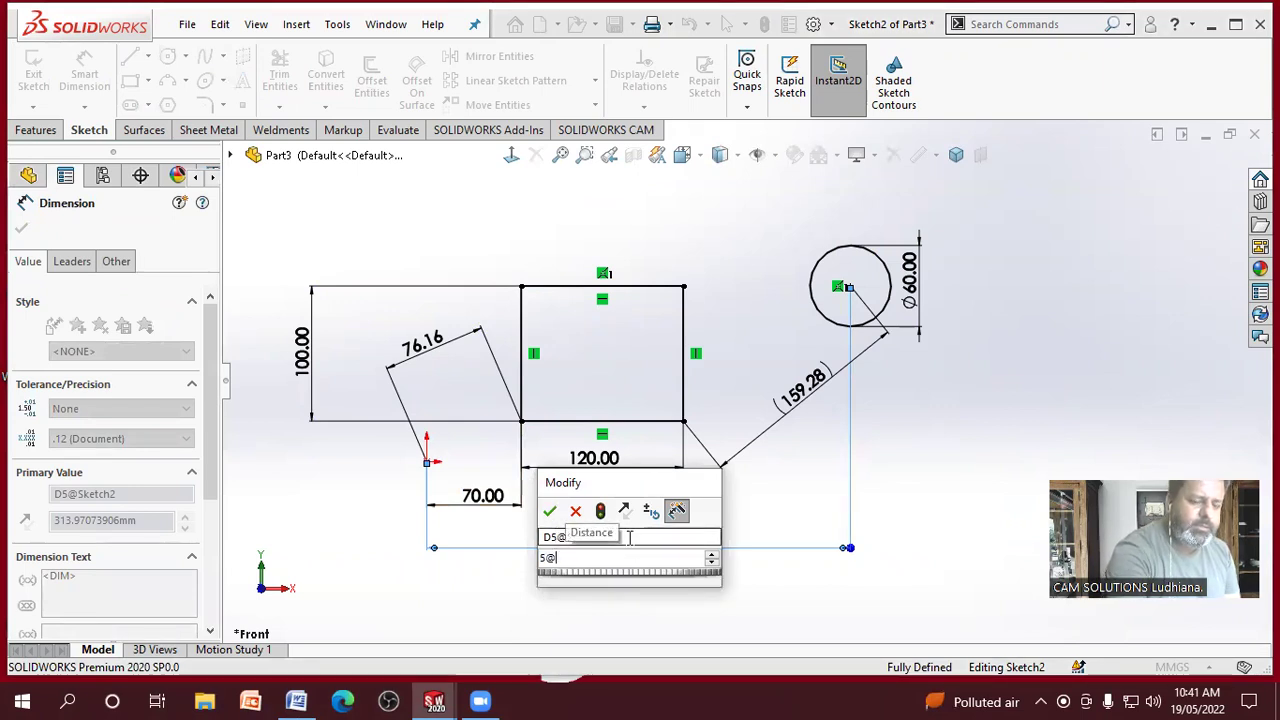
key("BackSpace")
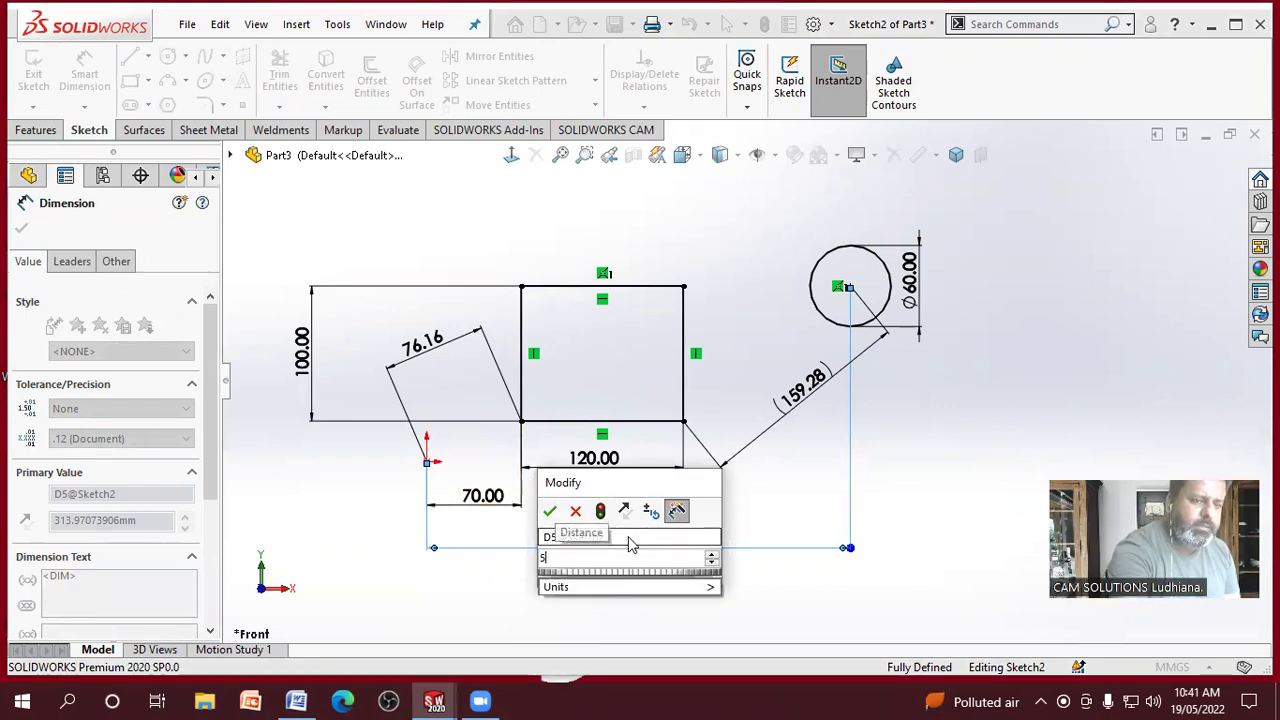
type("in")
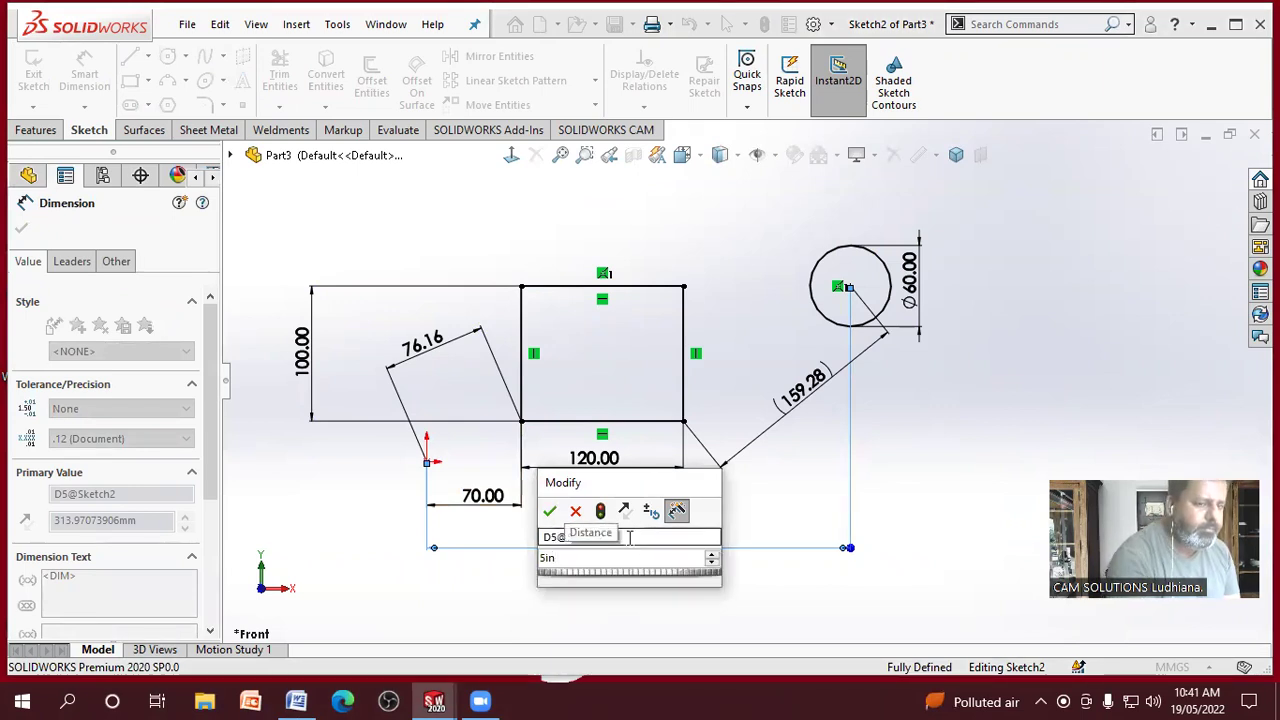
key("Return")
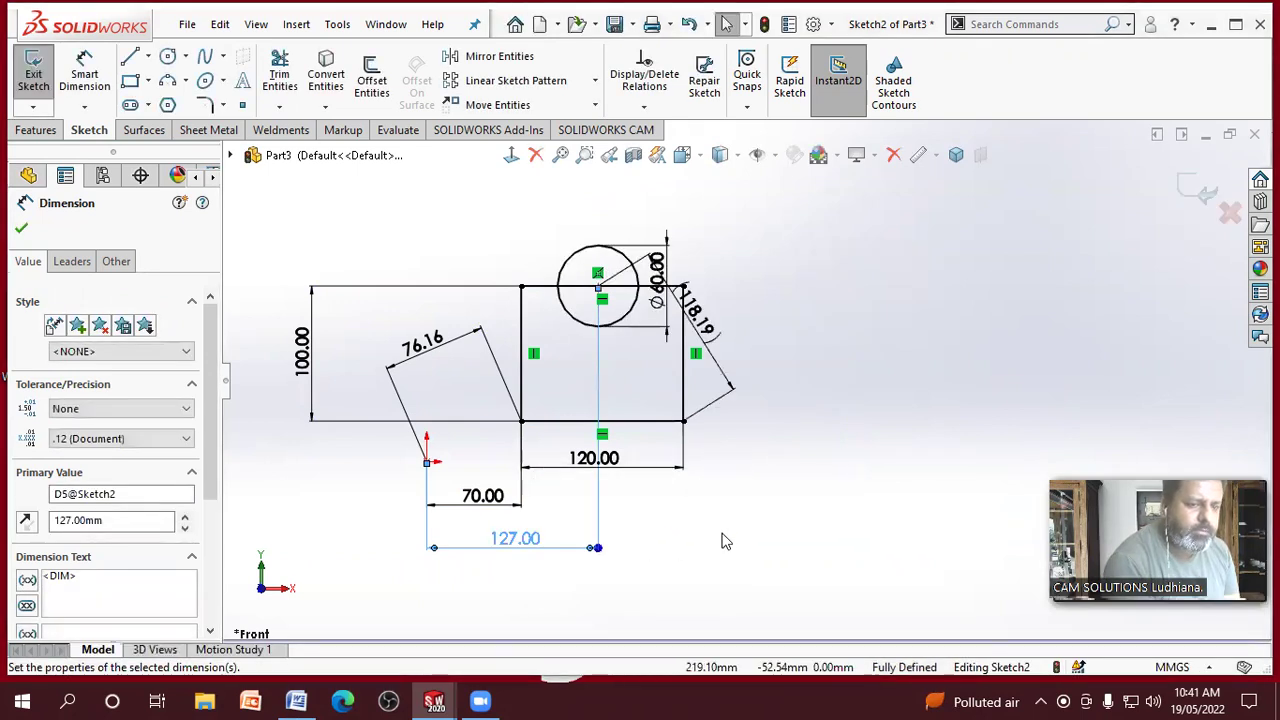
left_click(727, 541)
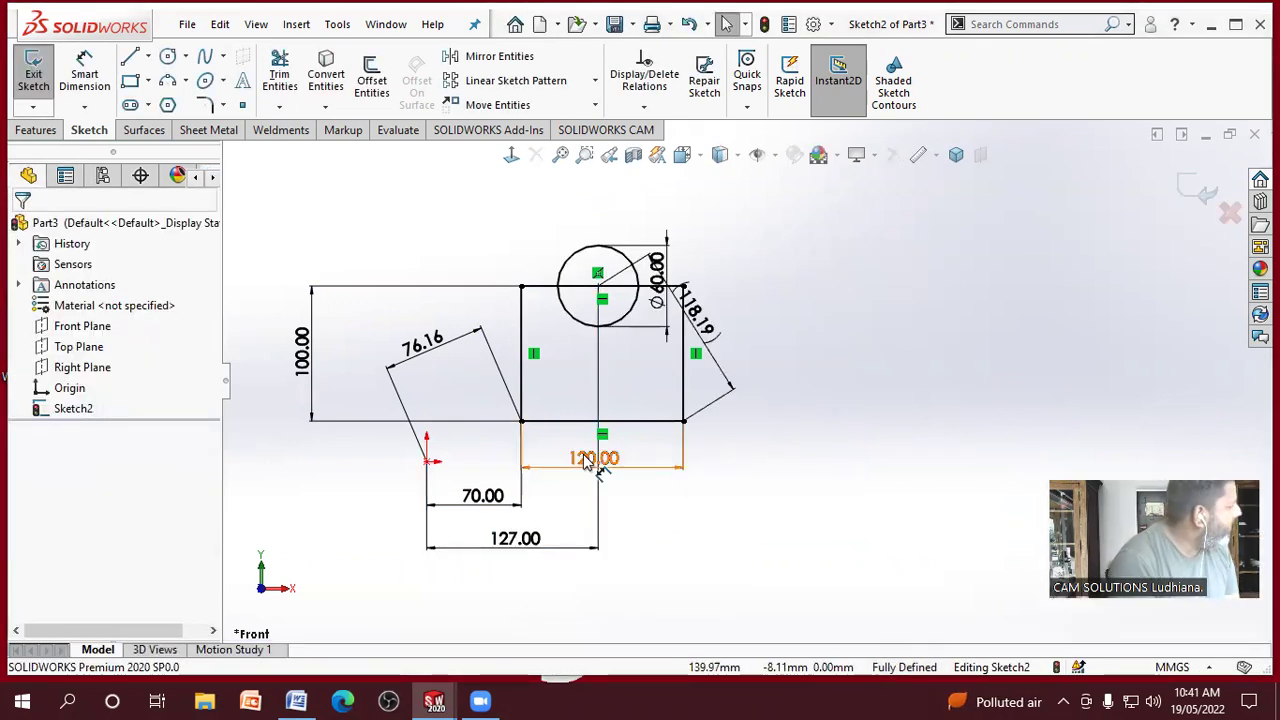
Step: Set the horizontal distance from the origin to the circle's centre to 12in
left_click(515, 538)
left_click(515, 538)
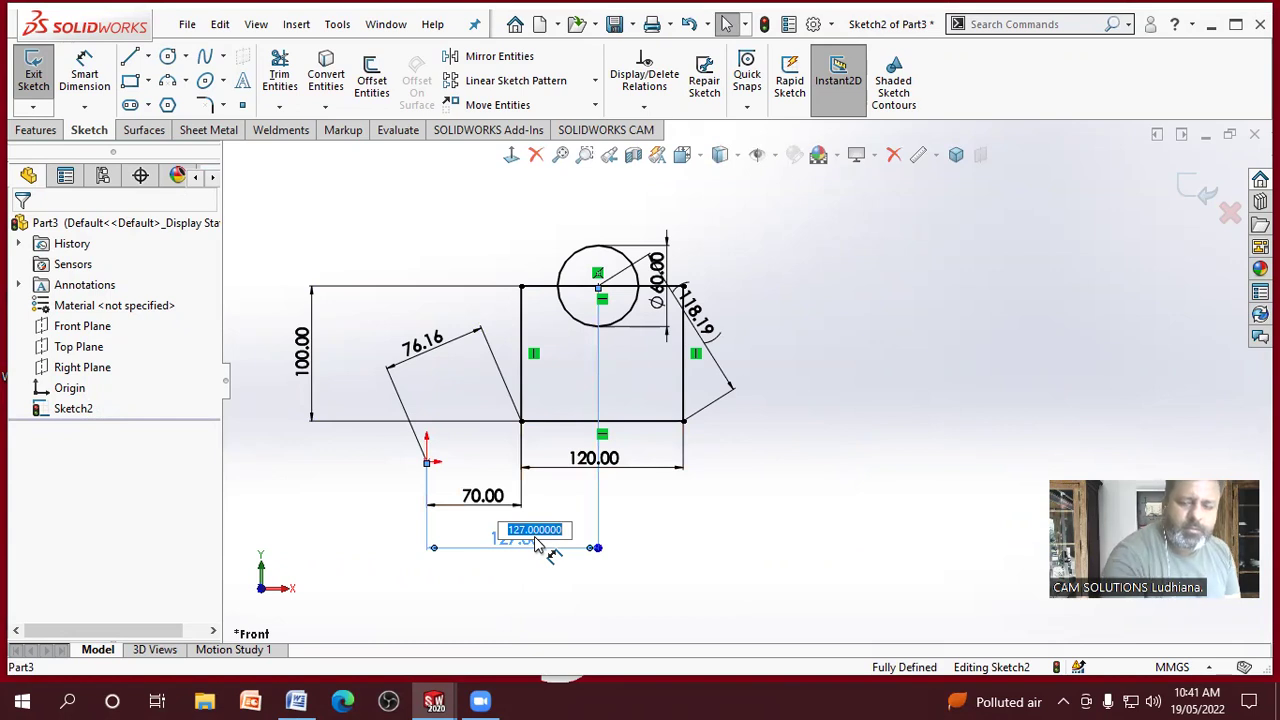
type("12in")
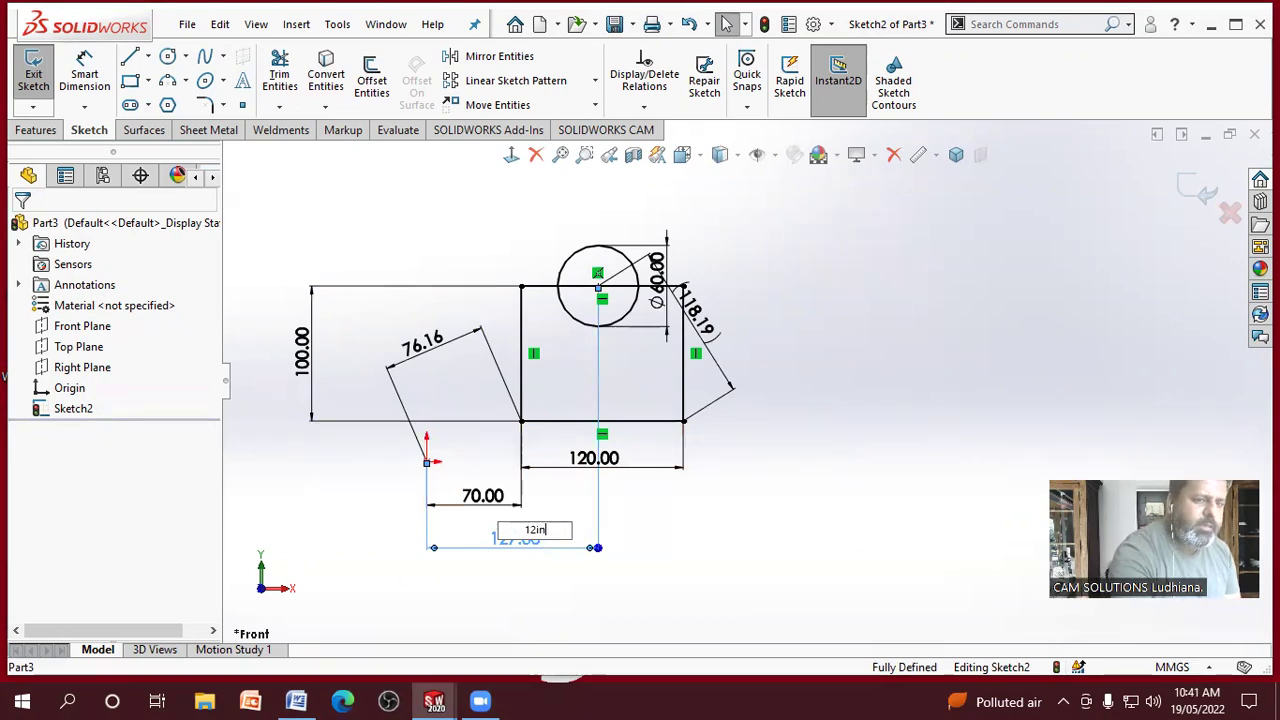
key("Return")
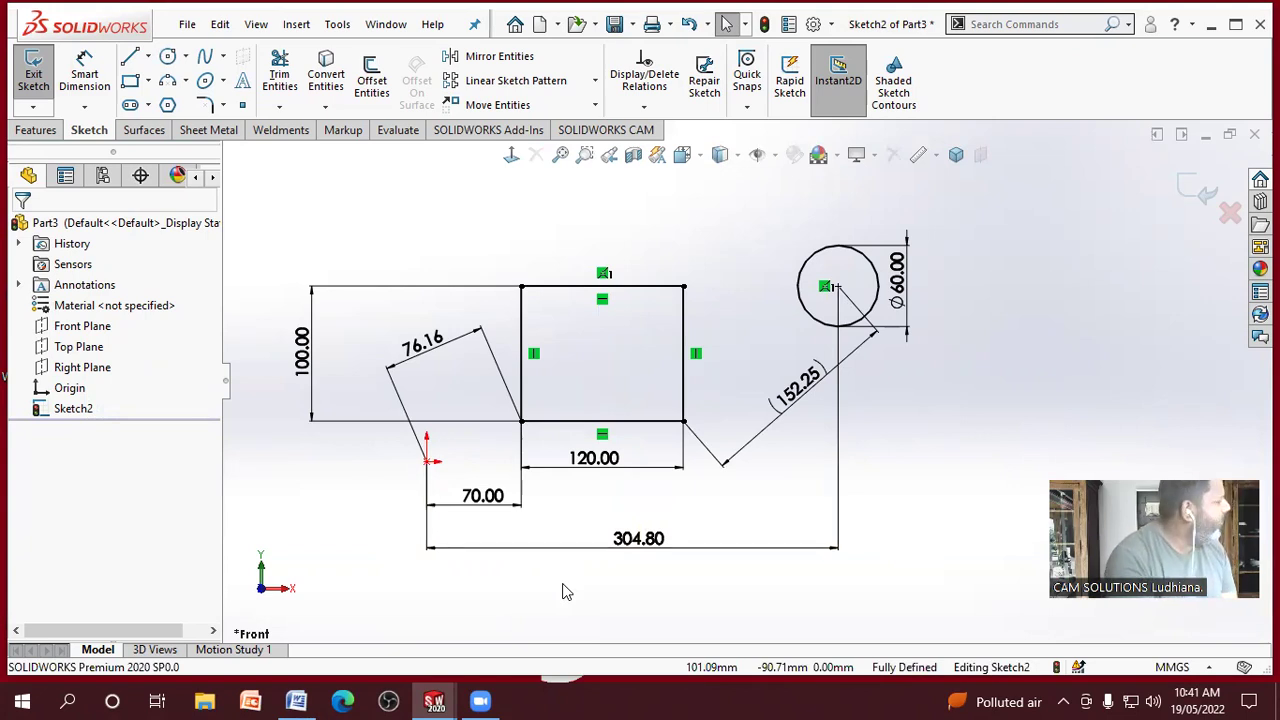
Step: Set the rectangle's height to 2ft while the document stays in millimetres
double_click(303, 355)
type("2")
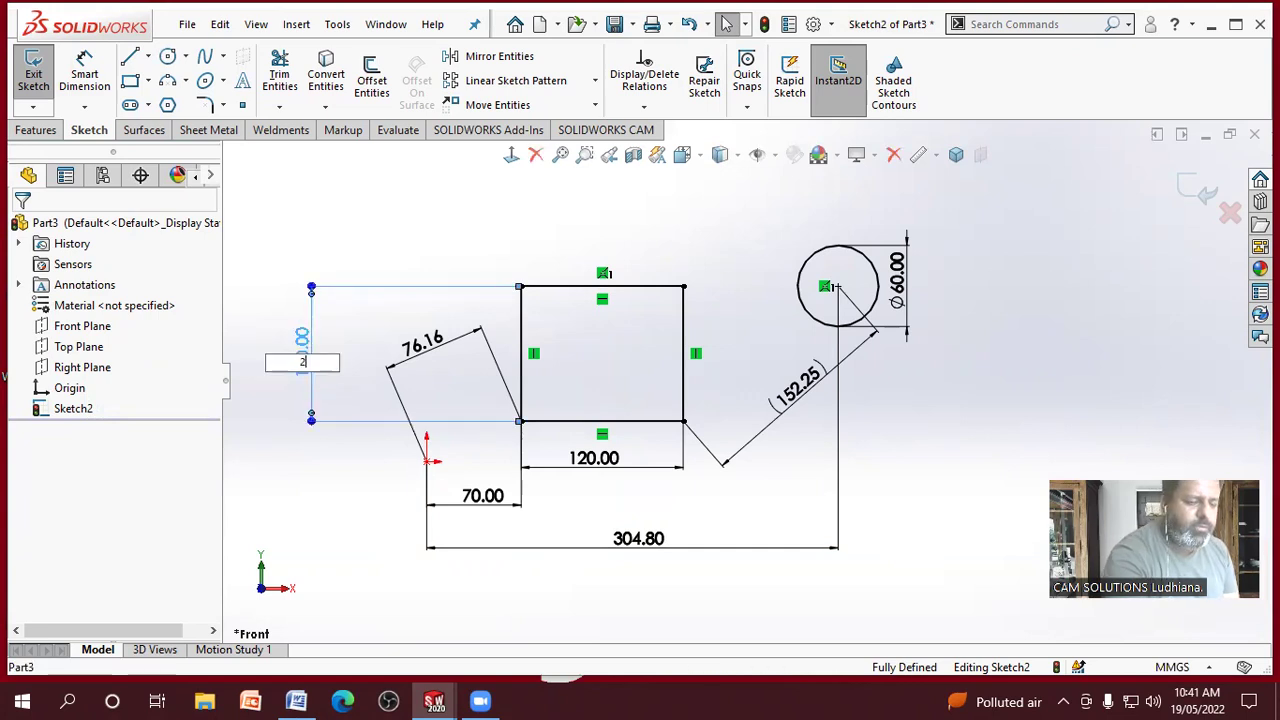
type("ft")
key("Return")
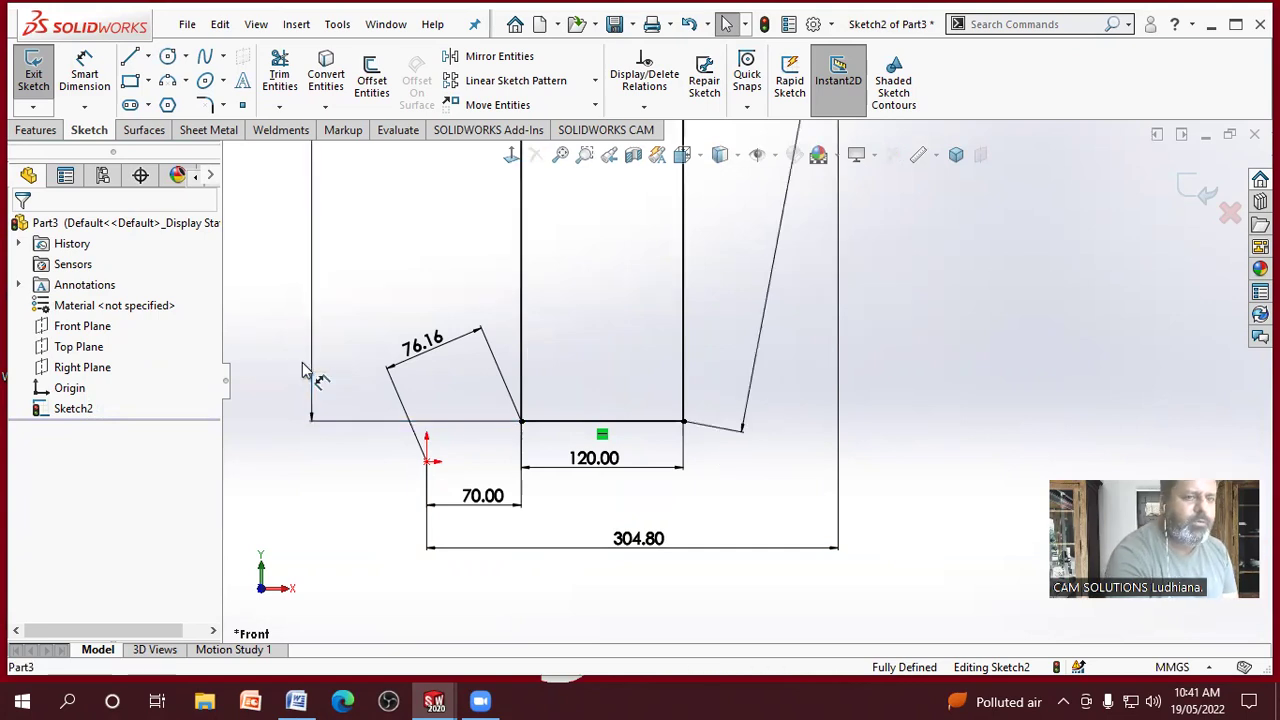
key("f")
scroll(400, 402, "up", 3)
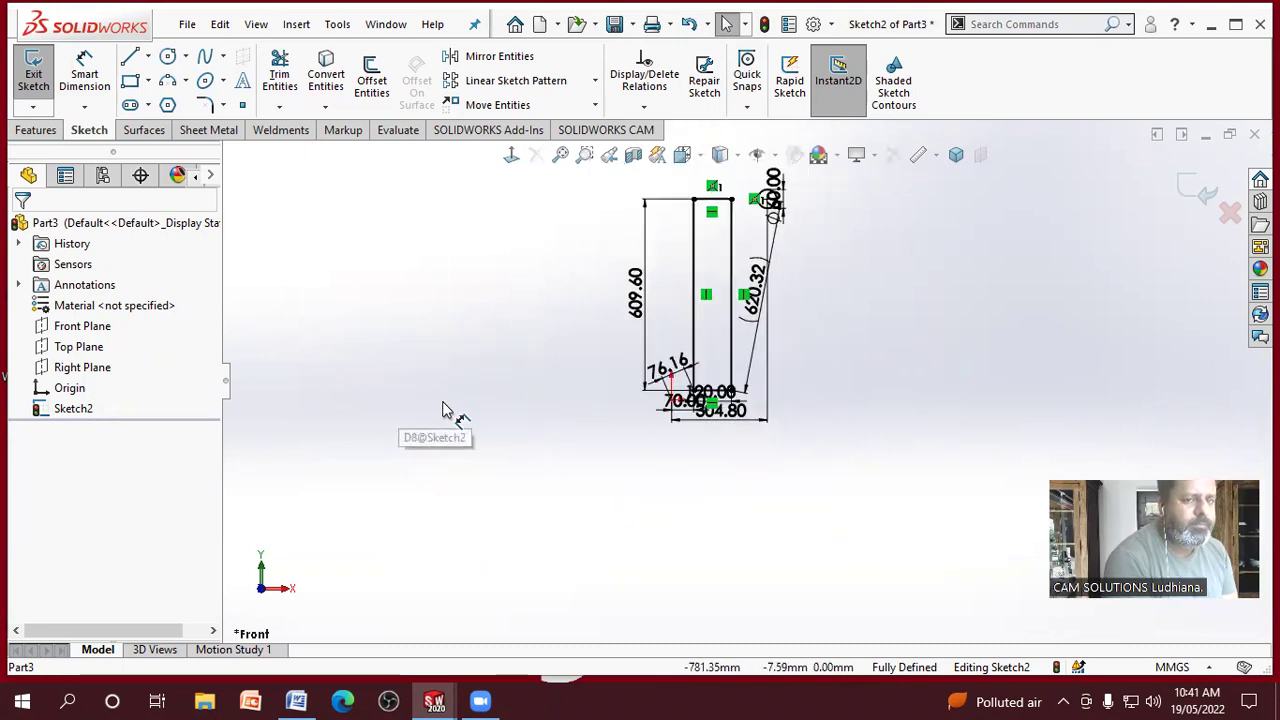
scroll(782, 208, "down", 4)
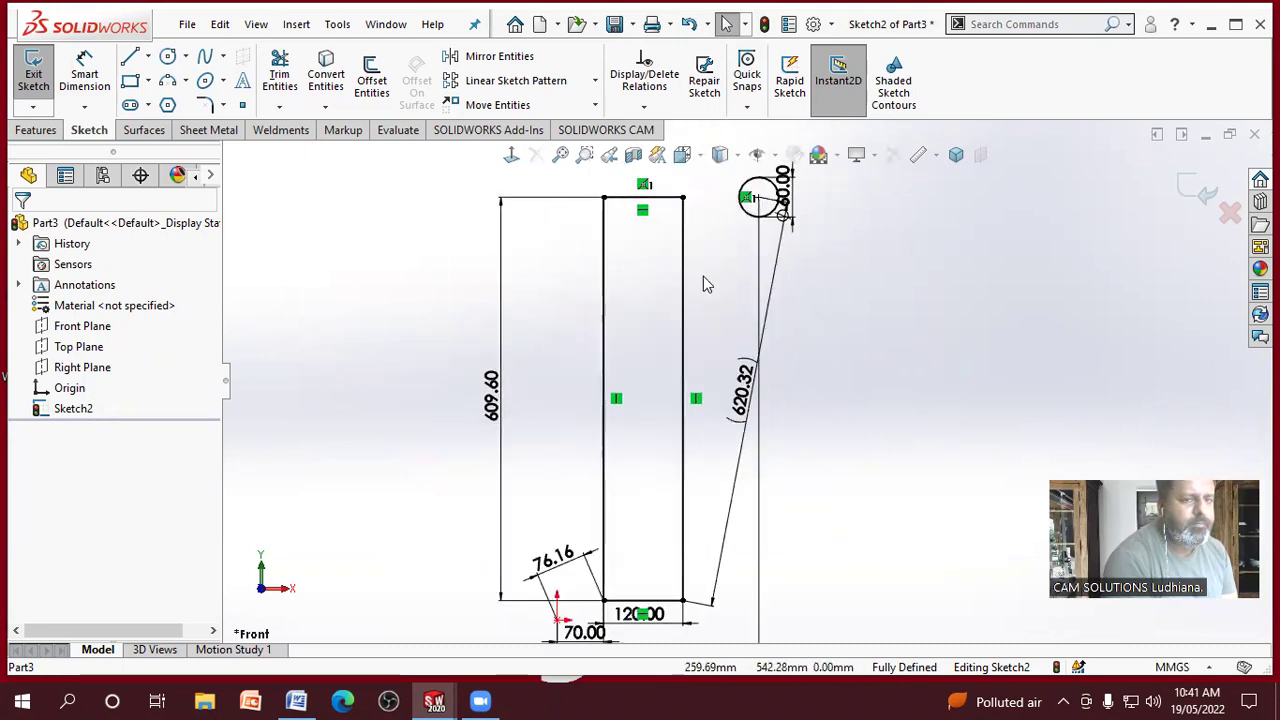
Step: Set the rectangle's height to 1ft
left_click(500, 418)
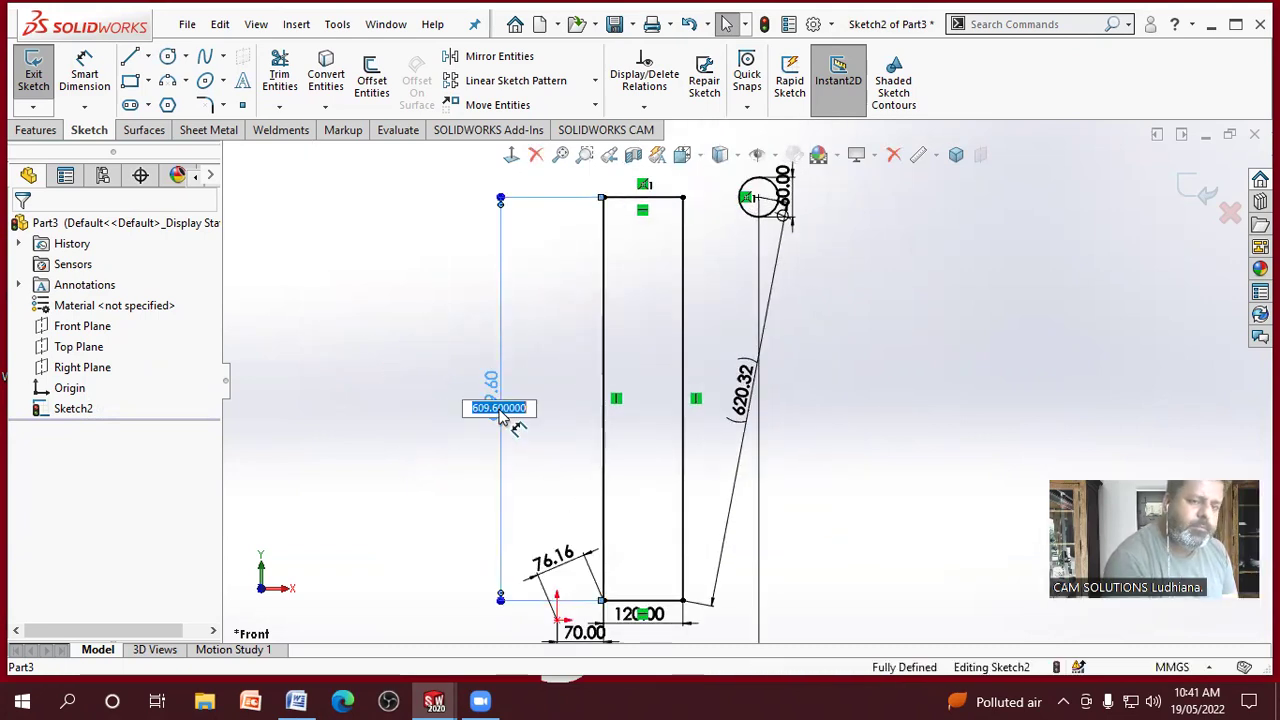
type("1f")
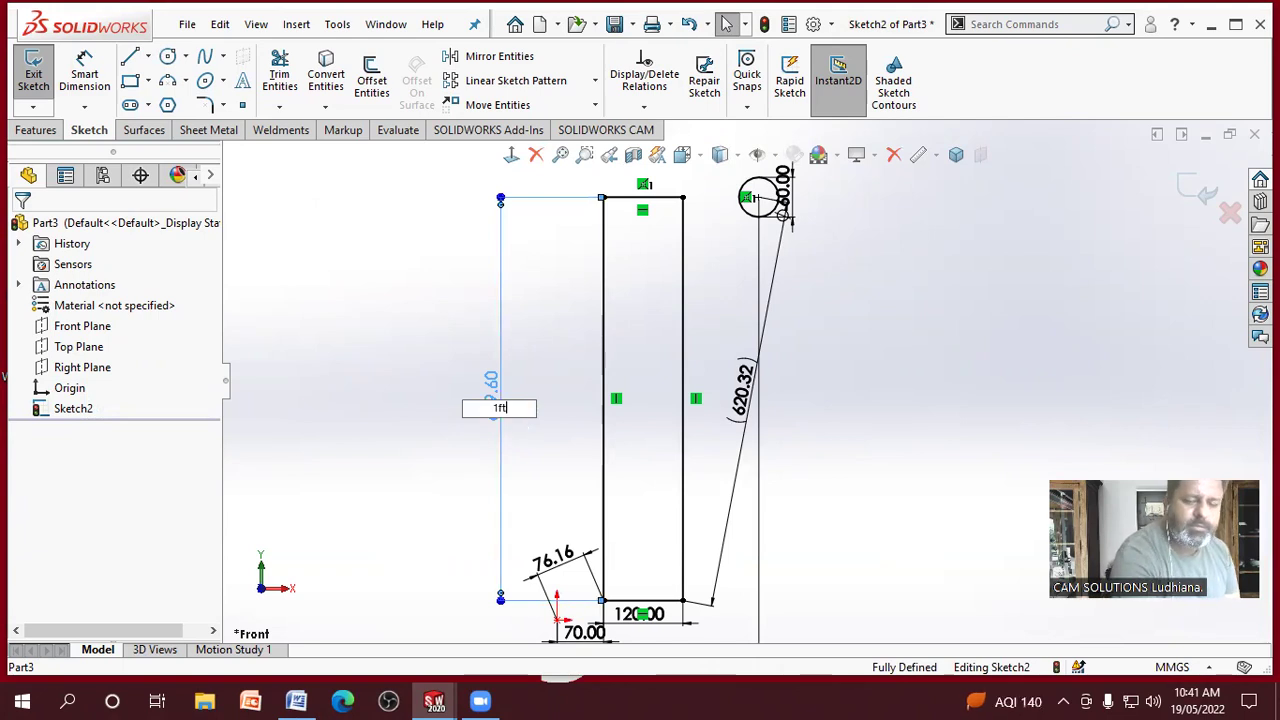
type("t")
key("Return")
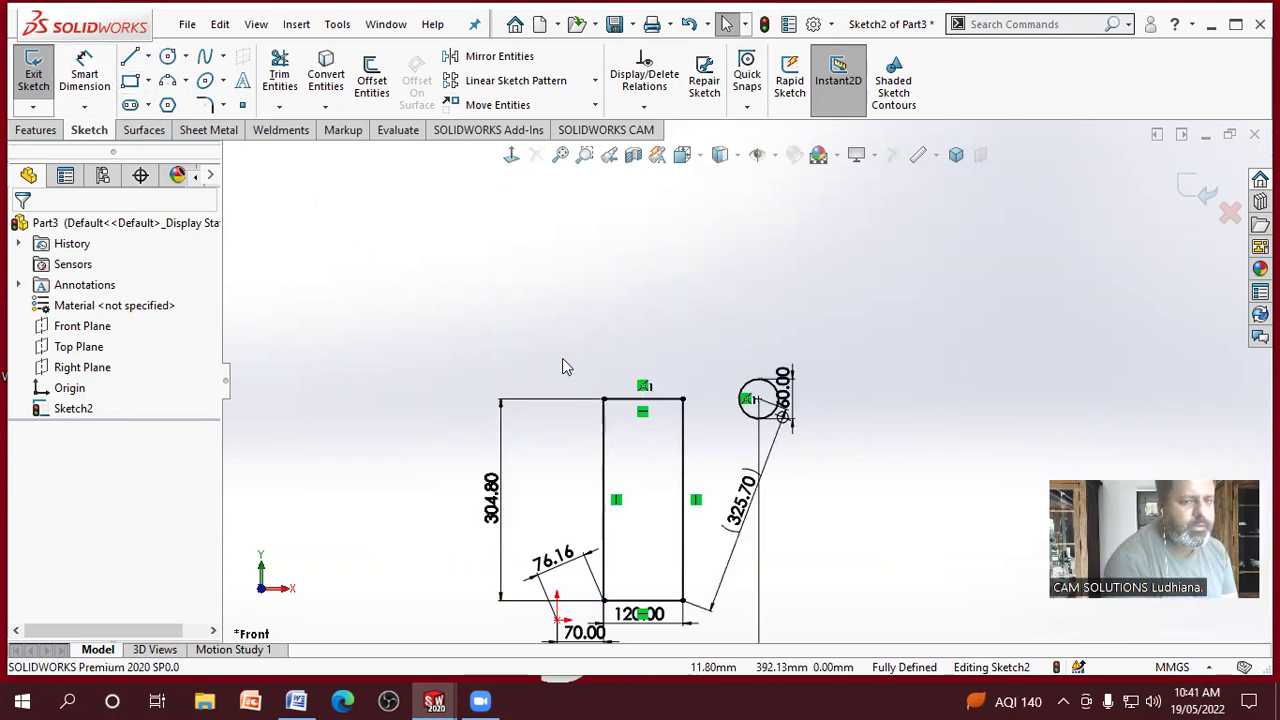
scroll(510, 341, "up", 3)
scroll(838, 523, "down", 4)
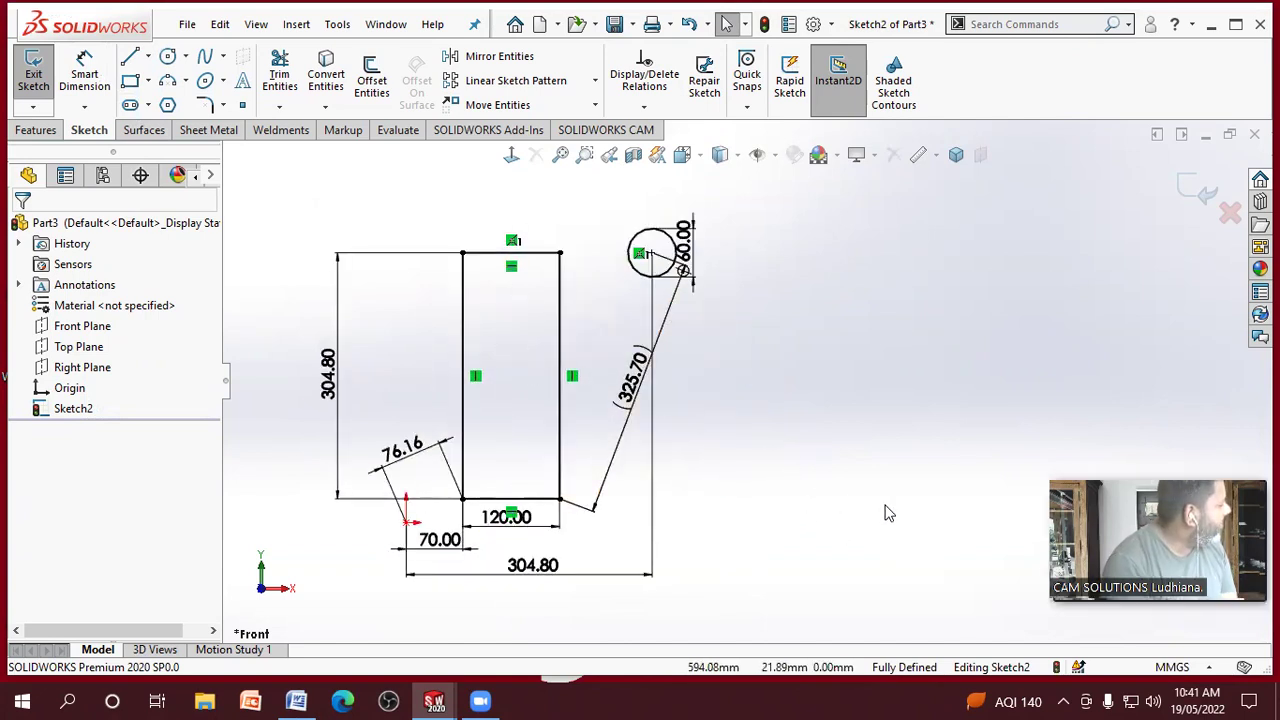
Step: Switch the document units to IPS (inch, pound, second) and extrude the rectangle contour of Sketch2 as a Blind boss by 500mm
left_click(1172, 667)
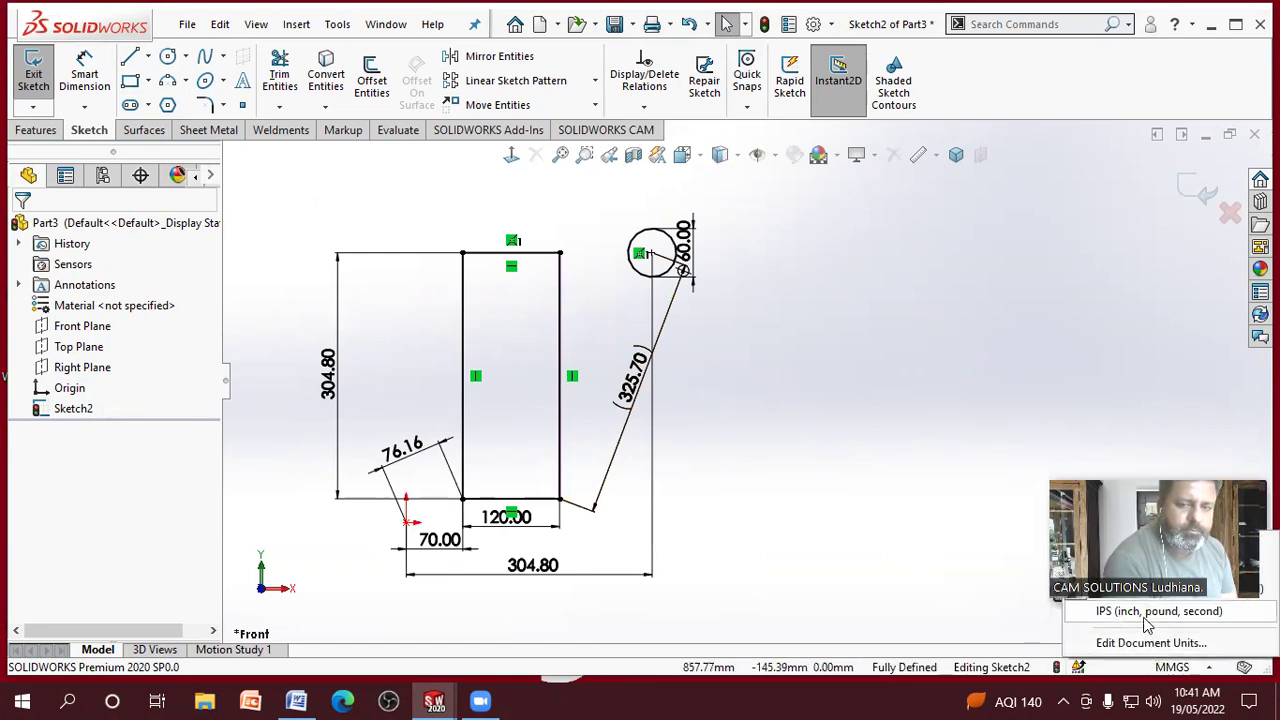
left_click(1150, 612)
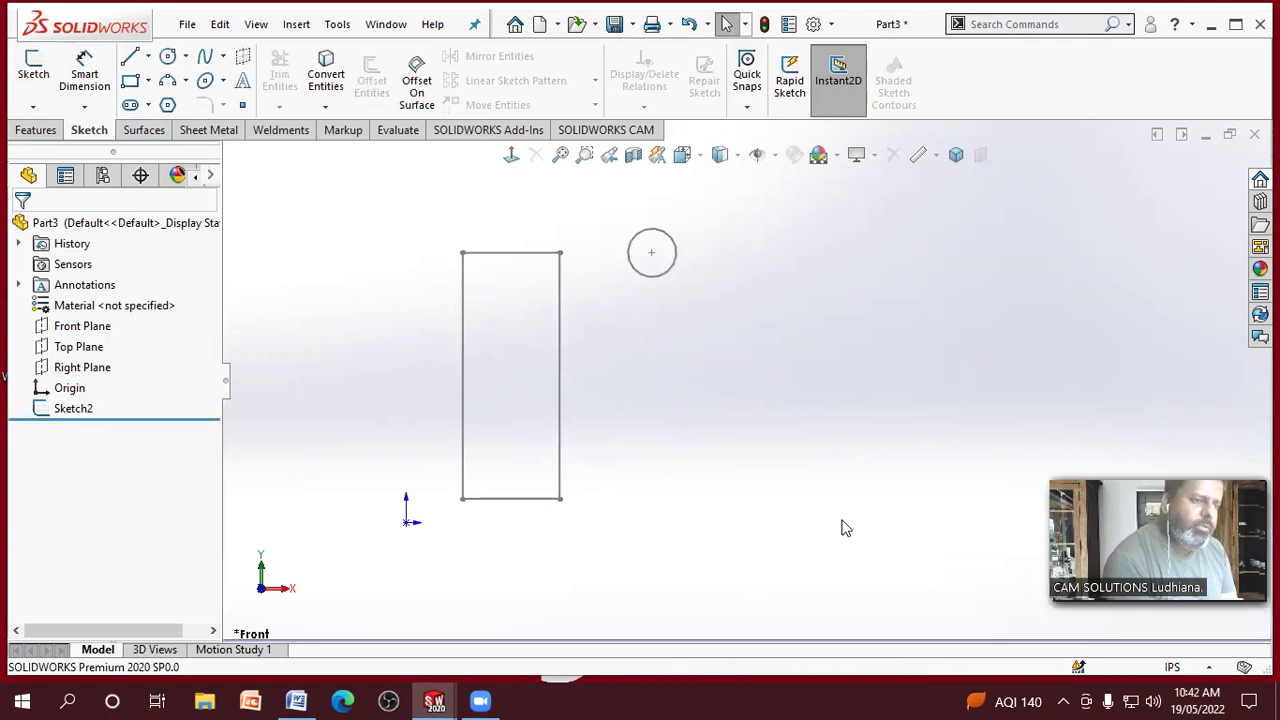
left_click(35, 130)
left_click(41, 75)
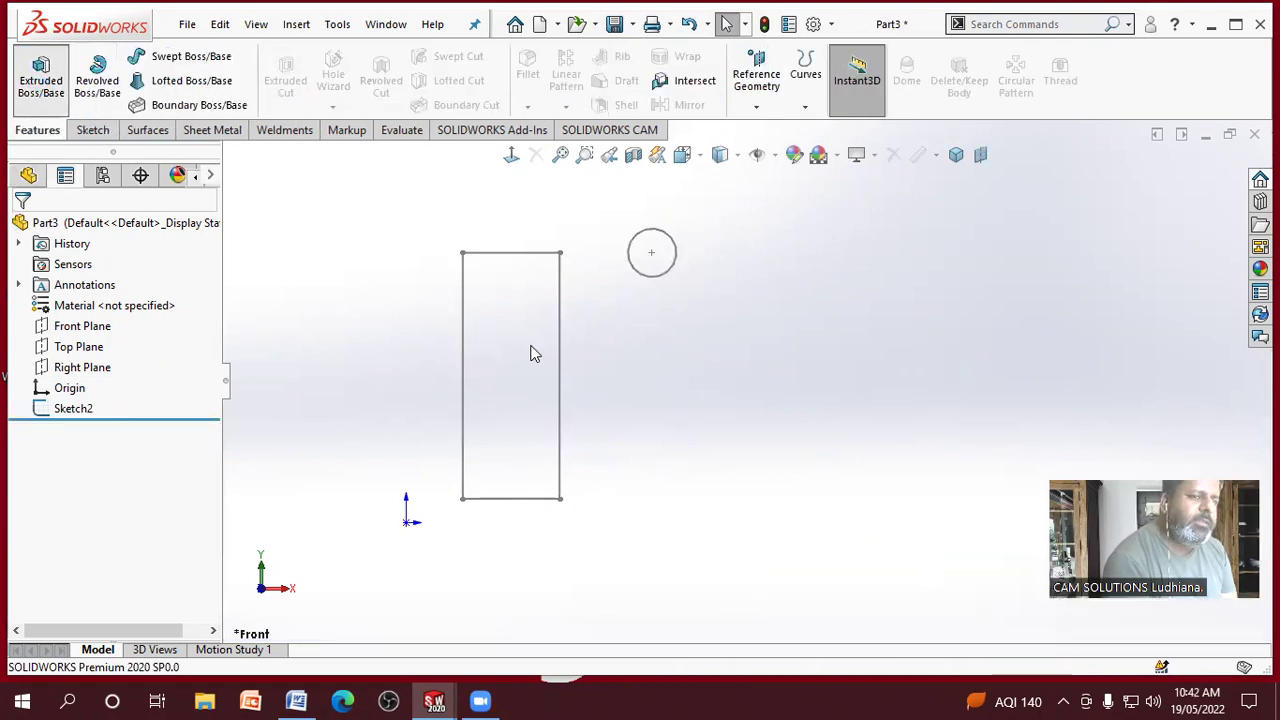
left_click(558, 320)
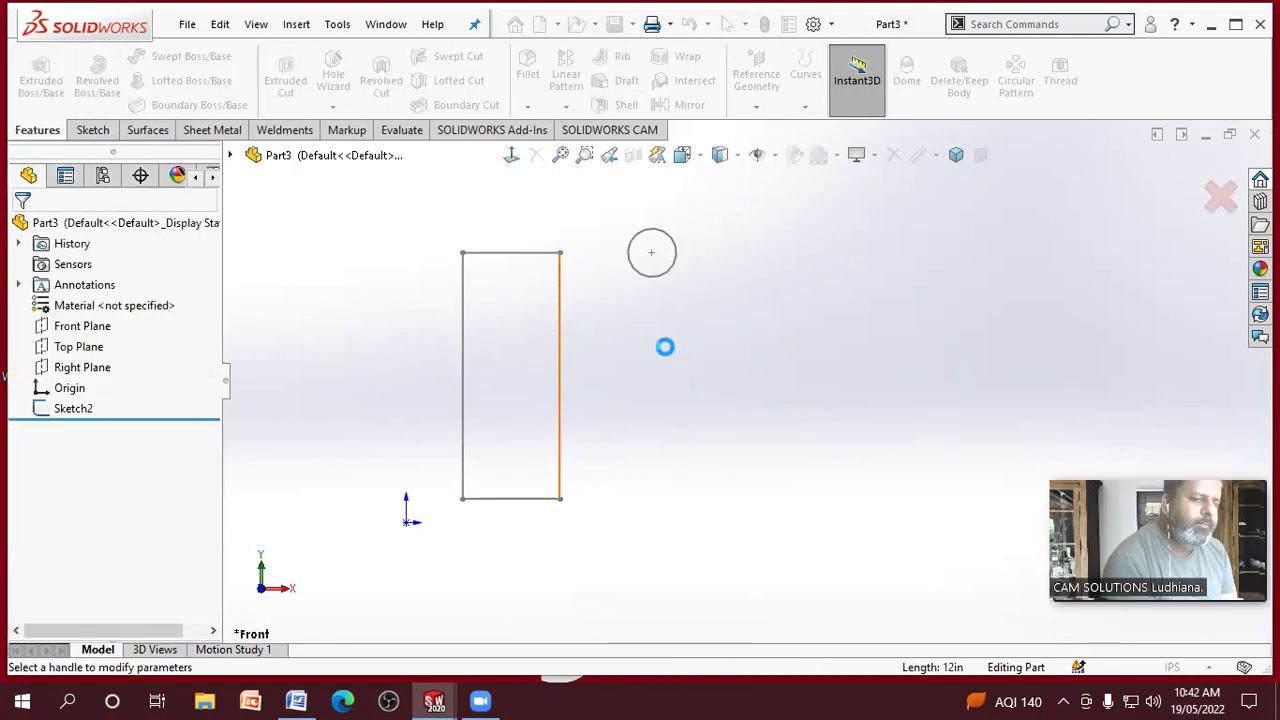
left_click_drag(664, 387, 627, 425)
left_click(110, 408)
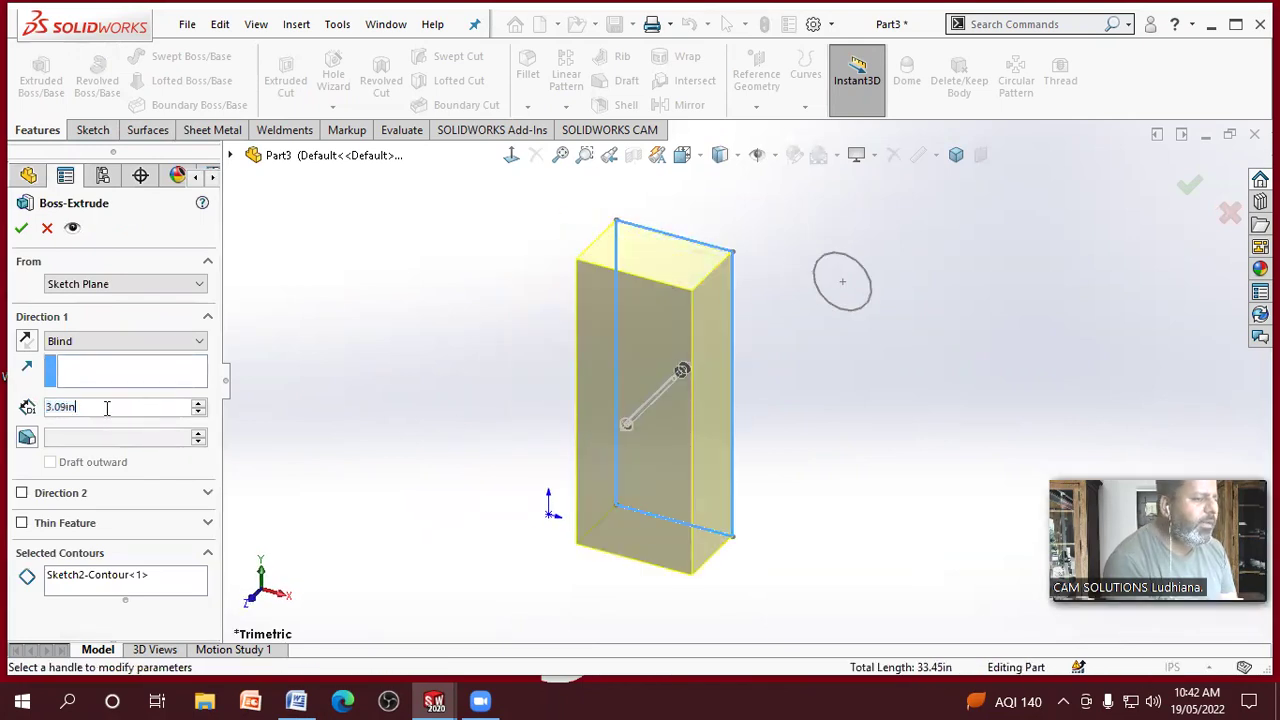
left_click_drag(112, 408, 8, 397)
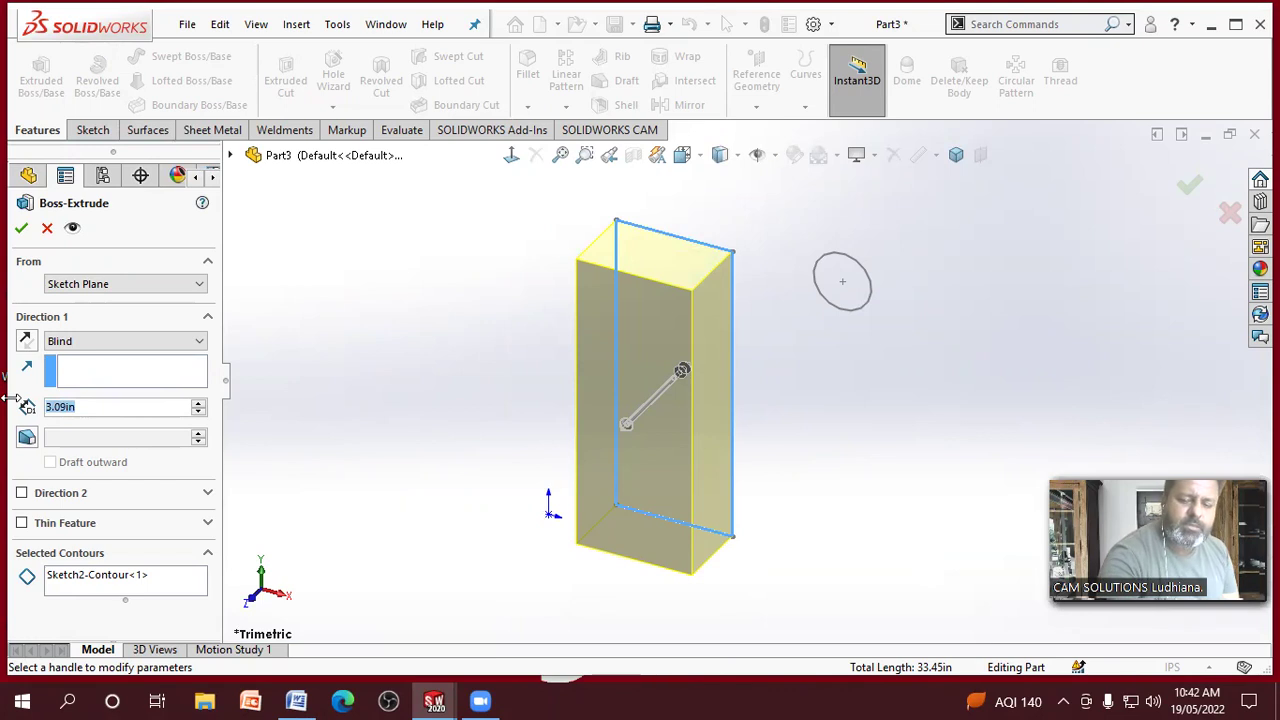
type("500mm")
key("Return")
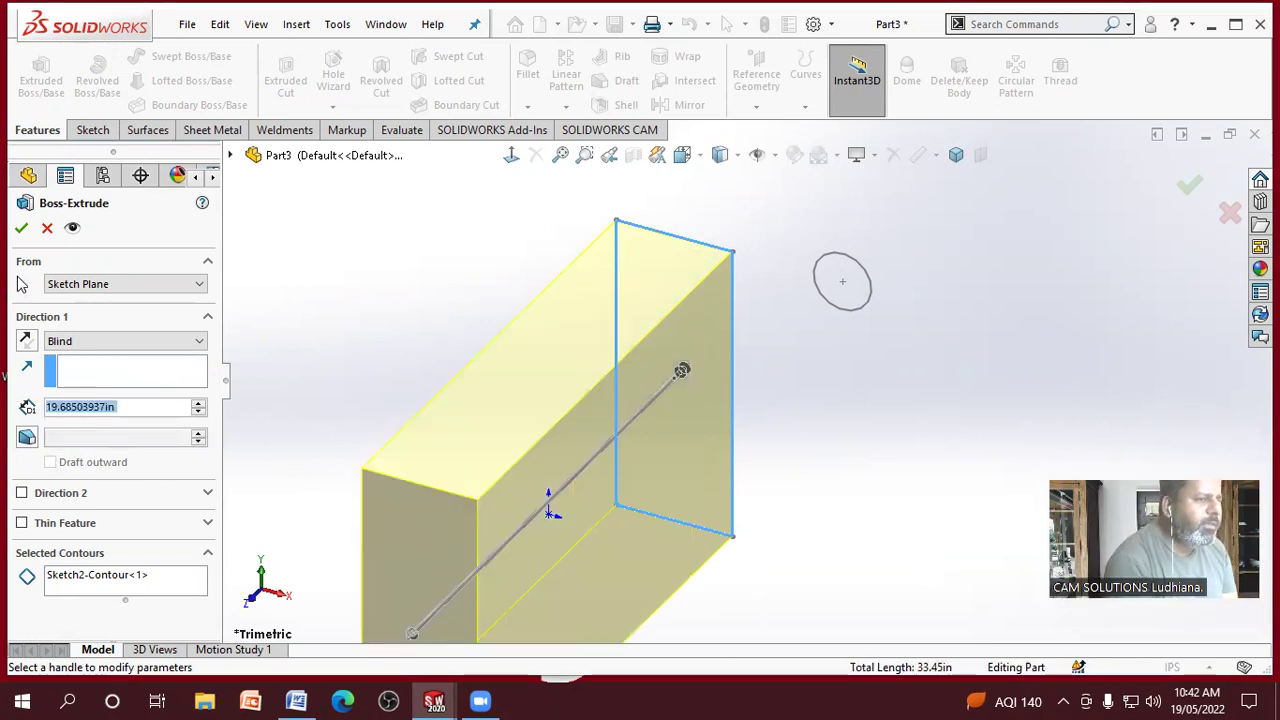
left_click(23, 236)
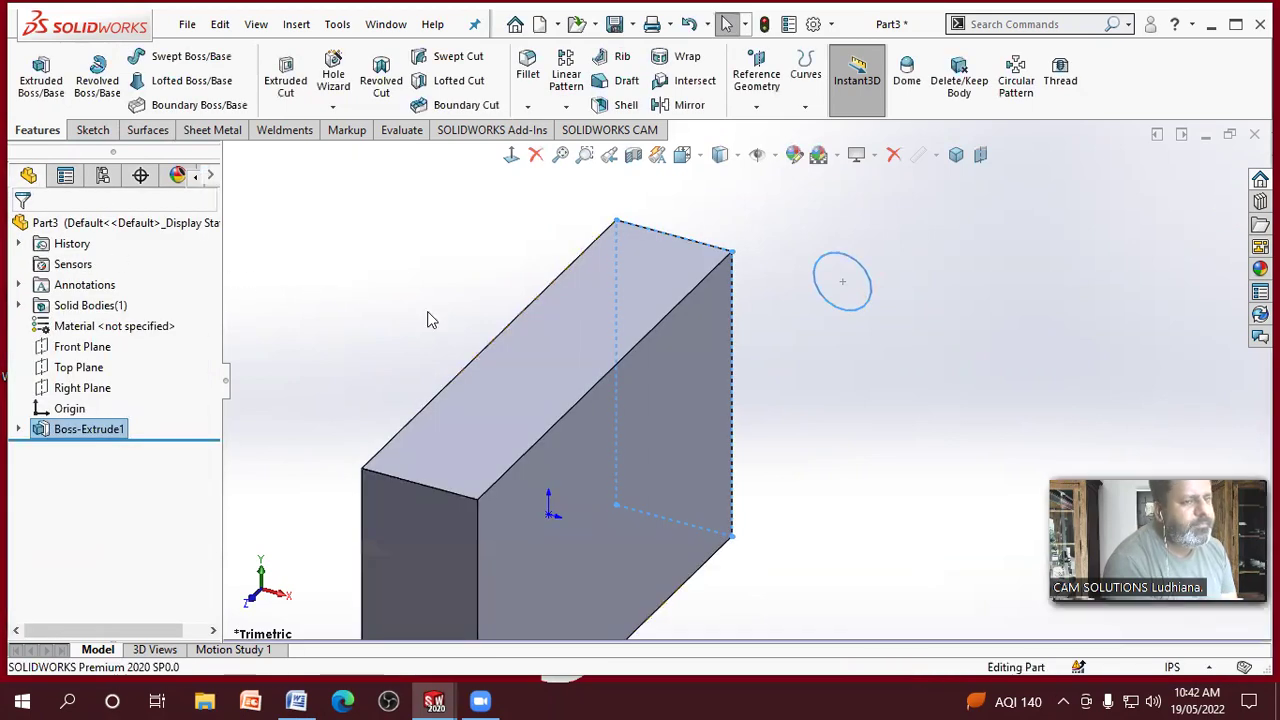
left_click(430, 320)
Step: Switch the document units of the extruded part back to MMGS
scroll(544, 389, "up", 3)
middle_click_drag(858, 503, 819, 510)
mouse_move(799, 274)
middle_mouse_down()
mouse_move(757, 266)
mouse_move(789, 266)
middle_mouse_up()
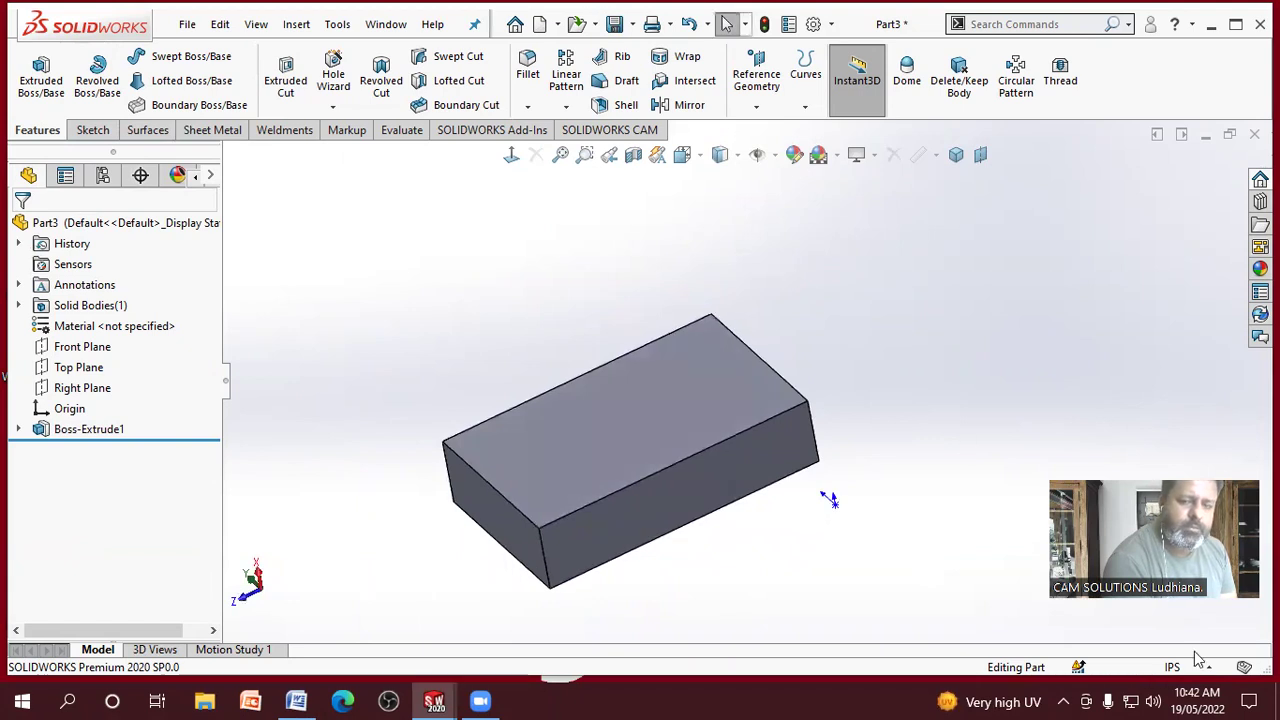
left_click(107, 434)
middle_click_drag(377, 347, 457, 323)
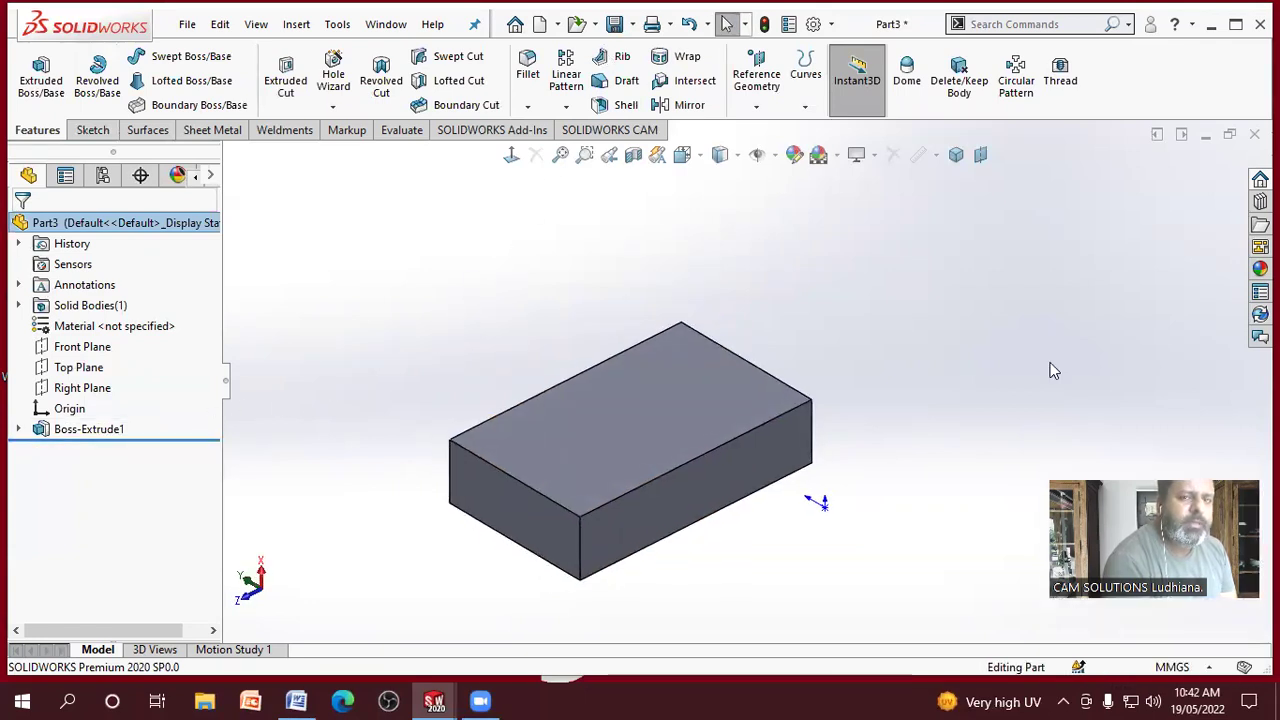
Step: Keep the MMGS unit system and set the basic length decimals to three places (.123) in the document's unit properties
left_click(813, 24)
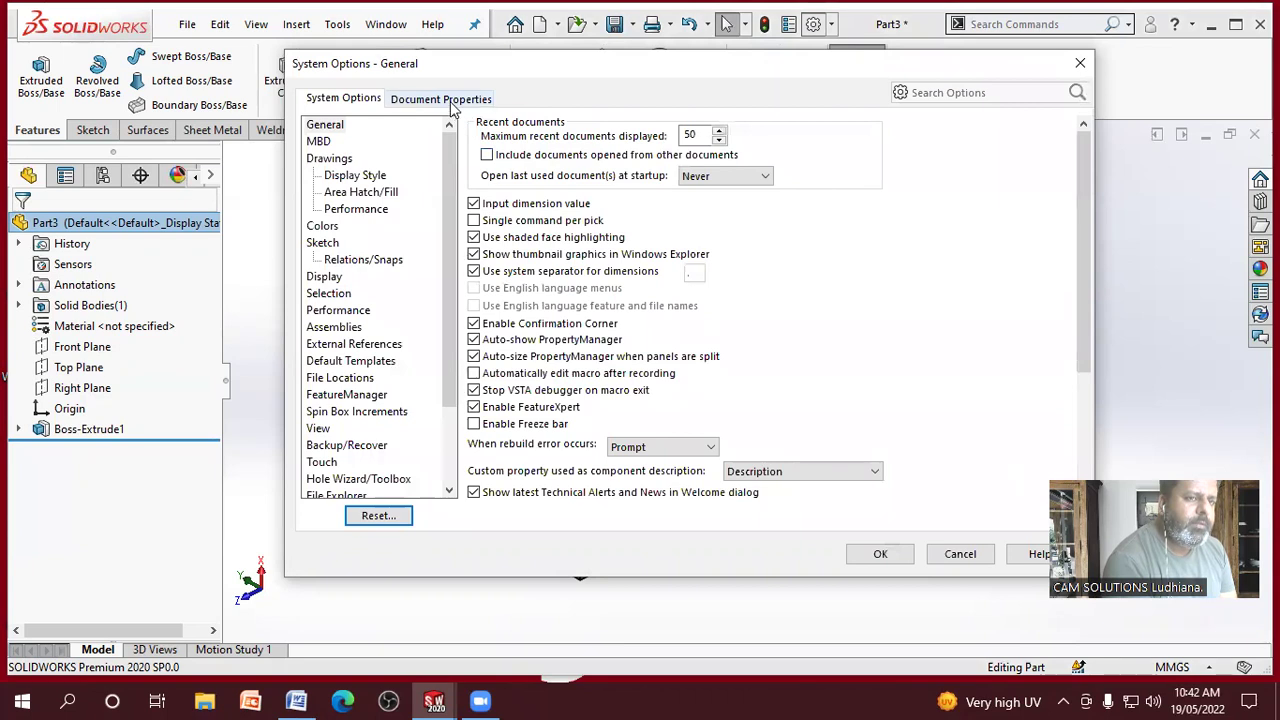
left_click(450, 100)
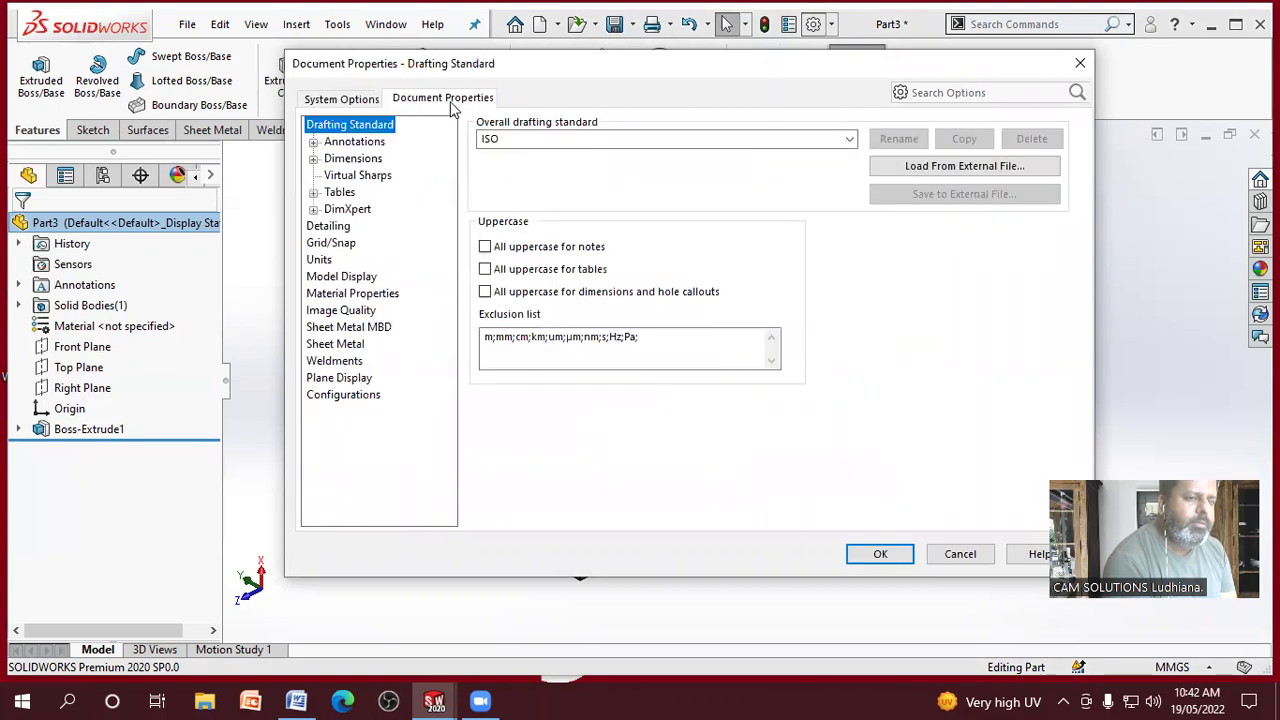
left_click(320, 260)
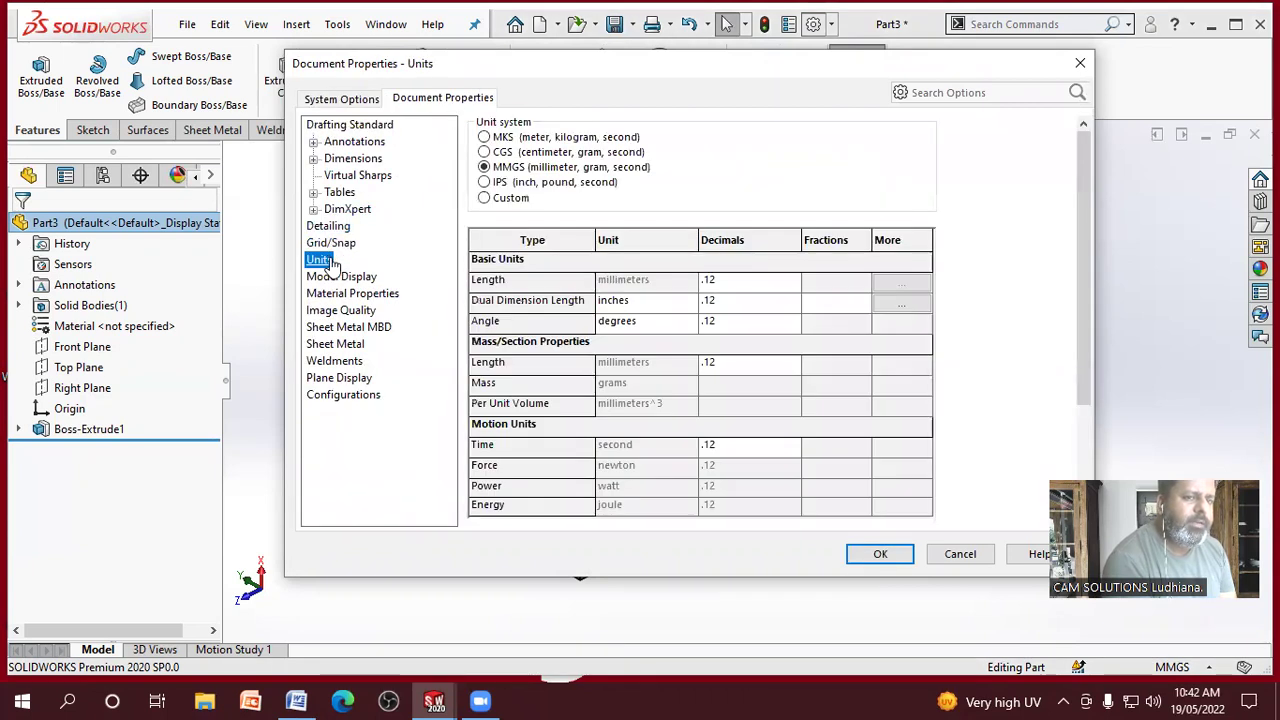
left_click(507, 184)
left_click(508, 168)
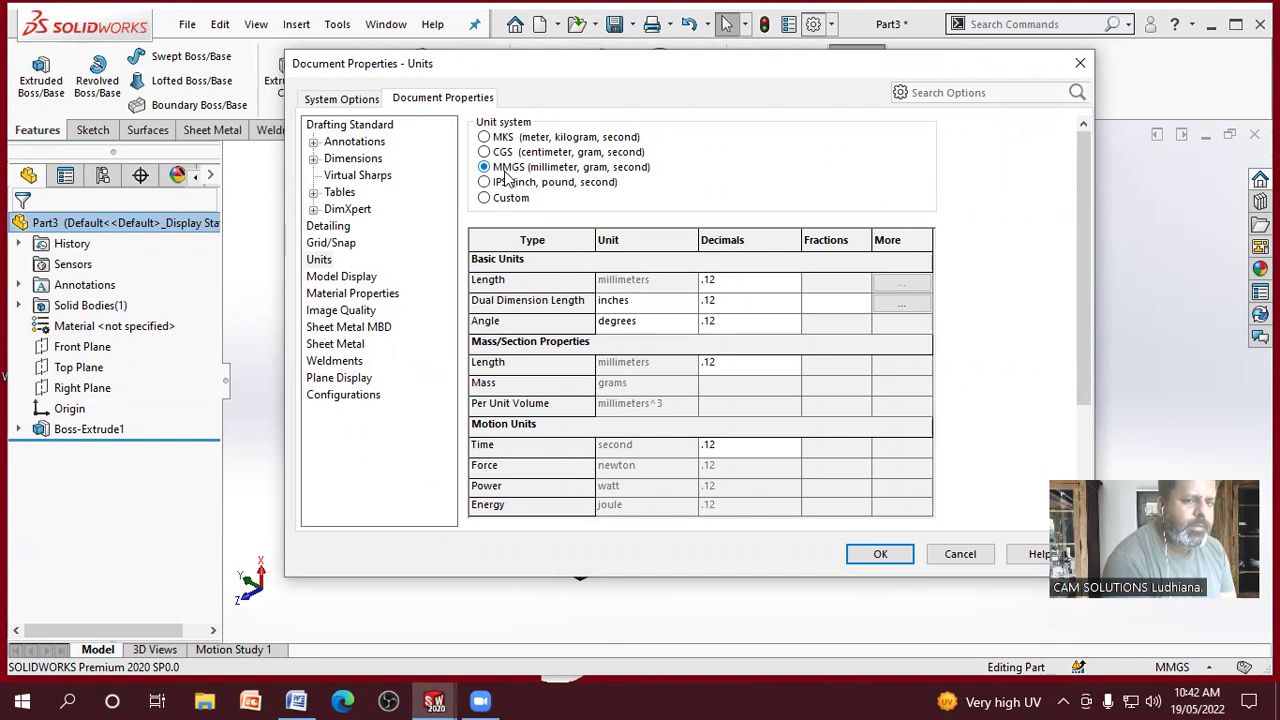
left_click(791, 283)
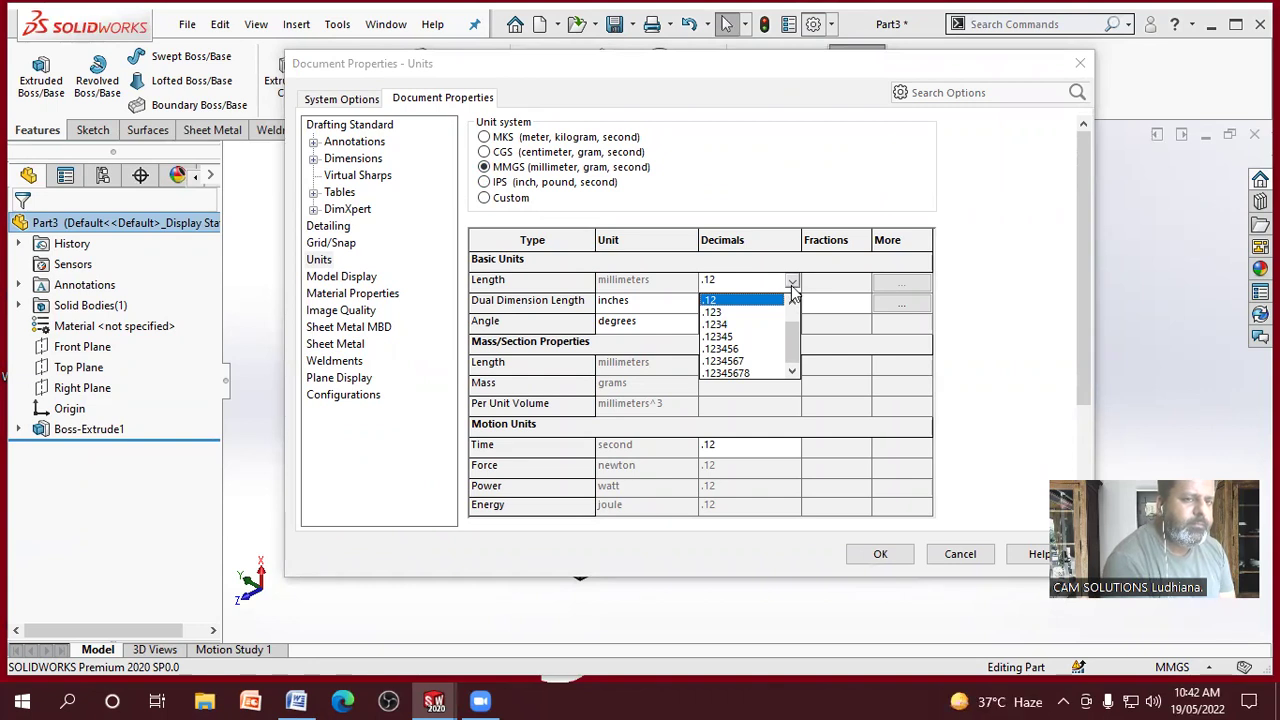
left_click(735, 312)
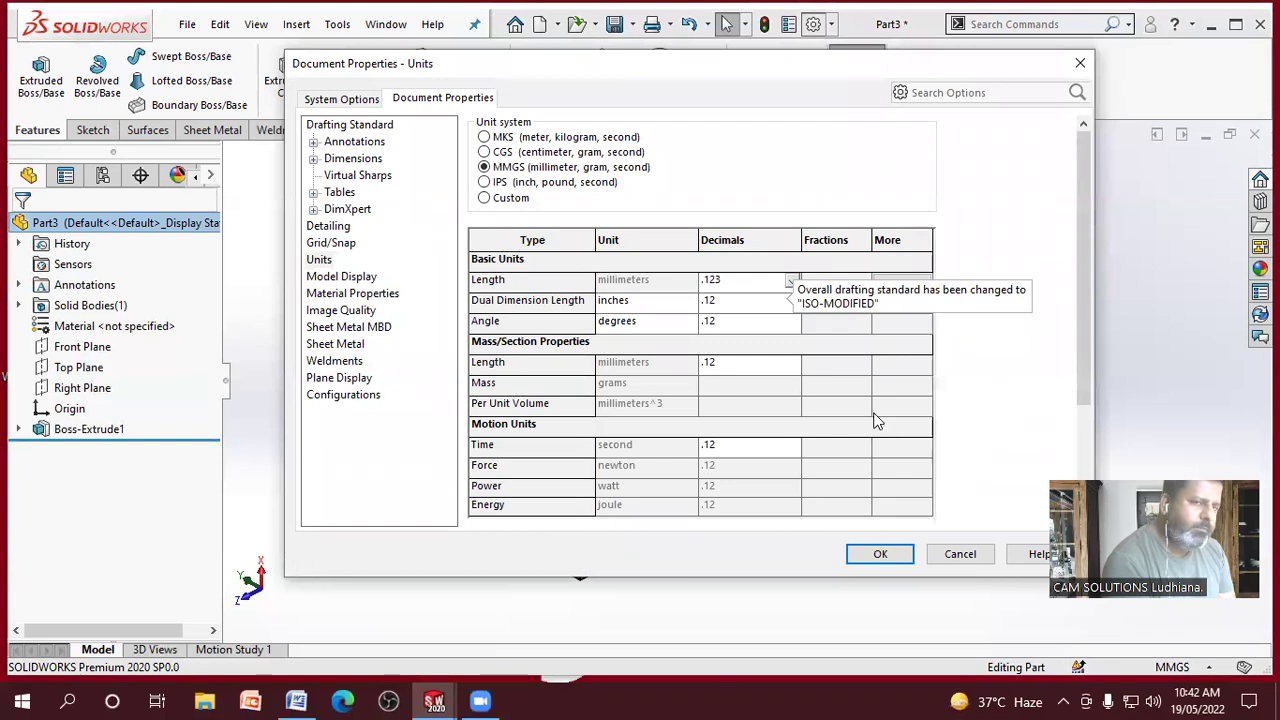
left_click(880, 555)
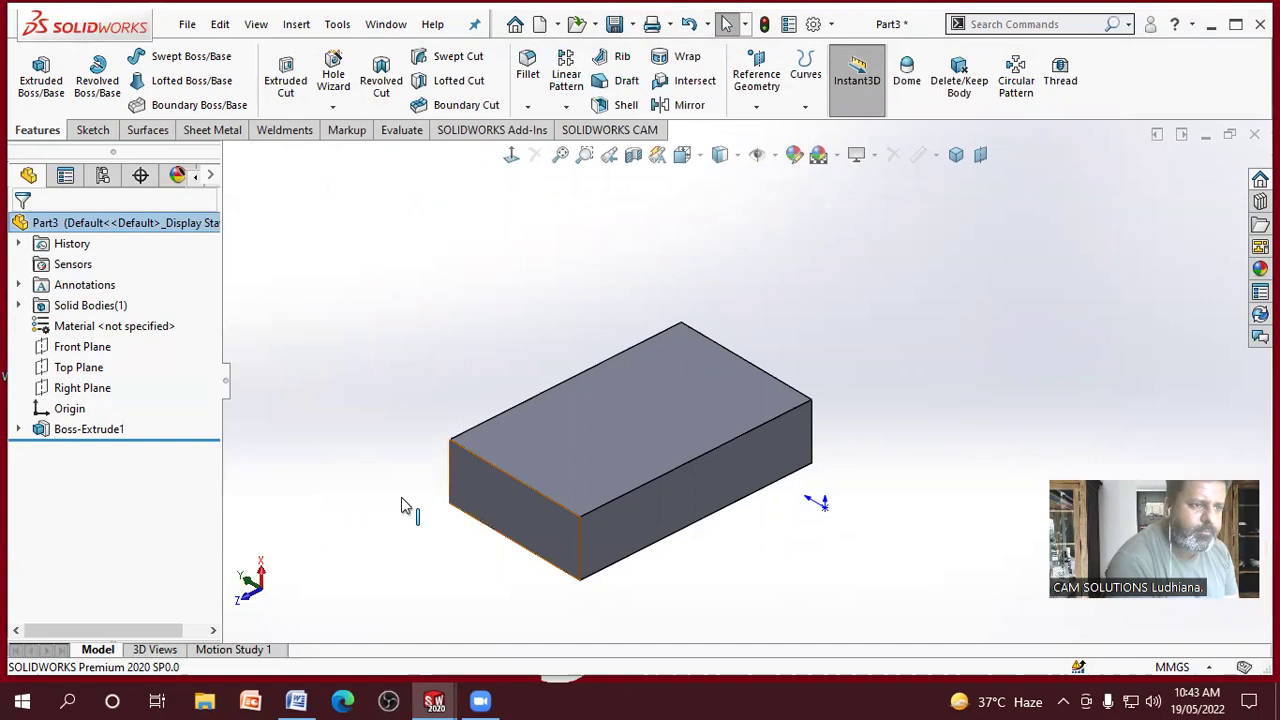
left_click(1172, 667)
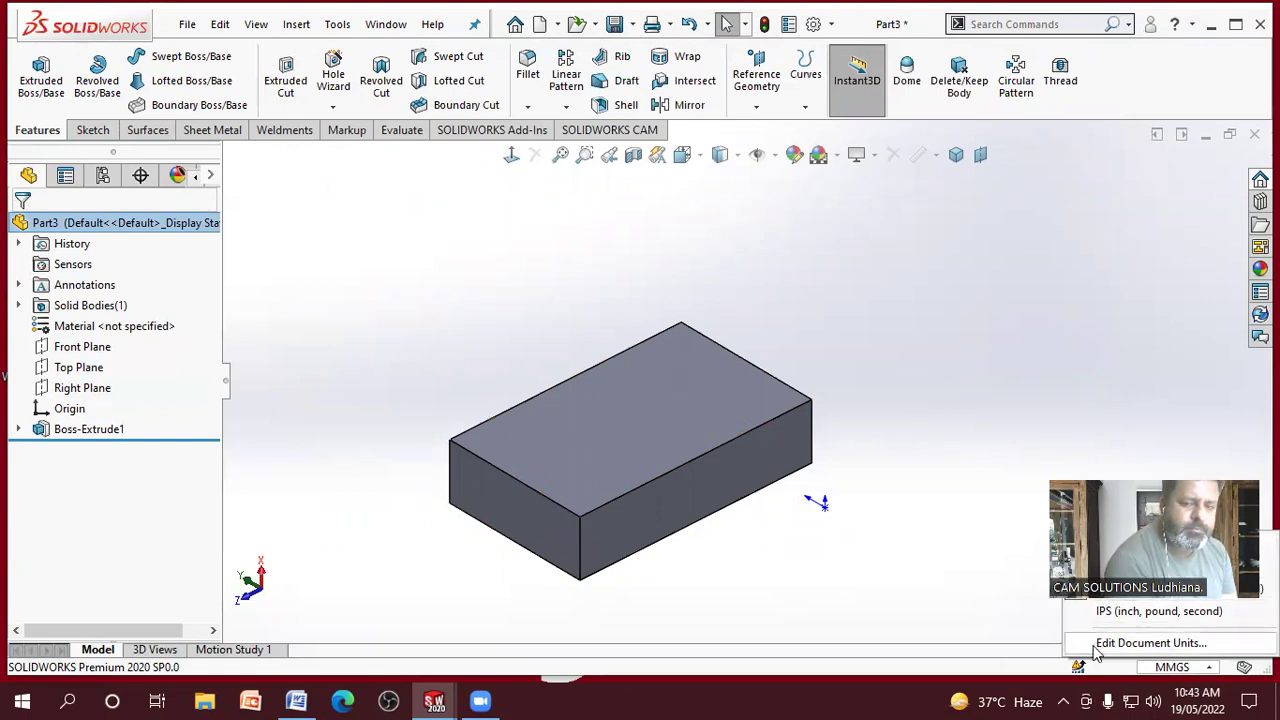
left_click(972, 602)
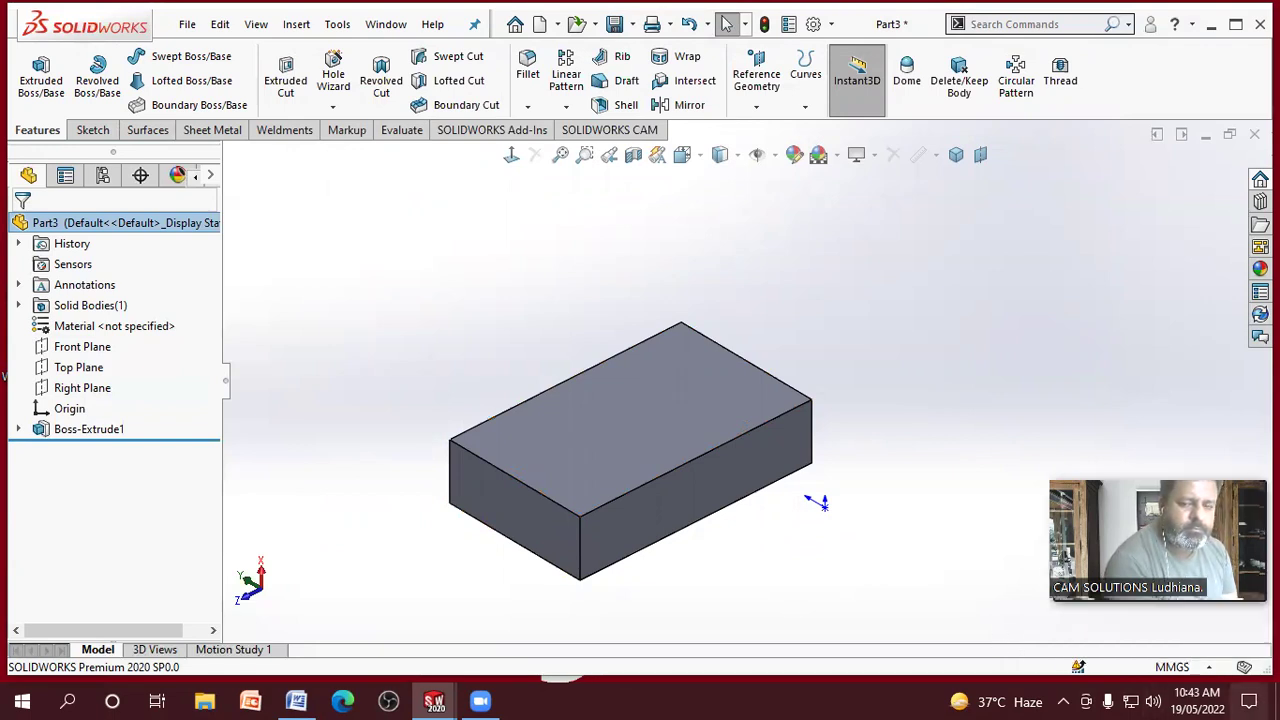
left_click(1196, 668)
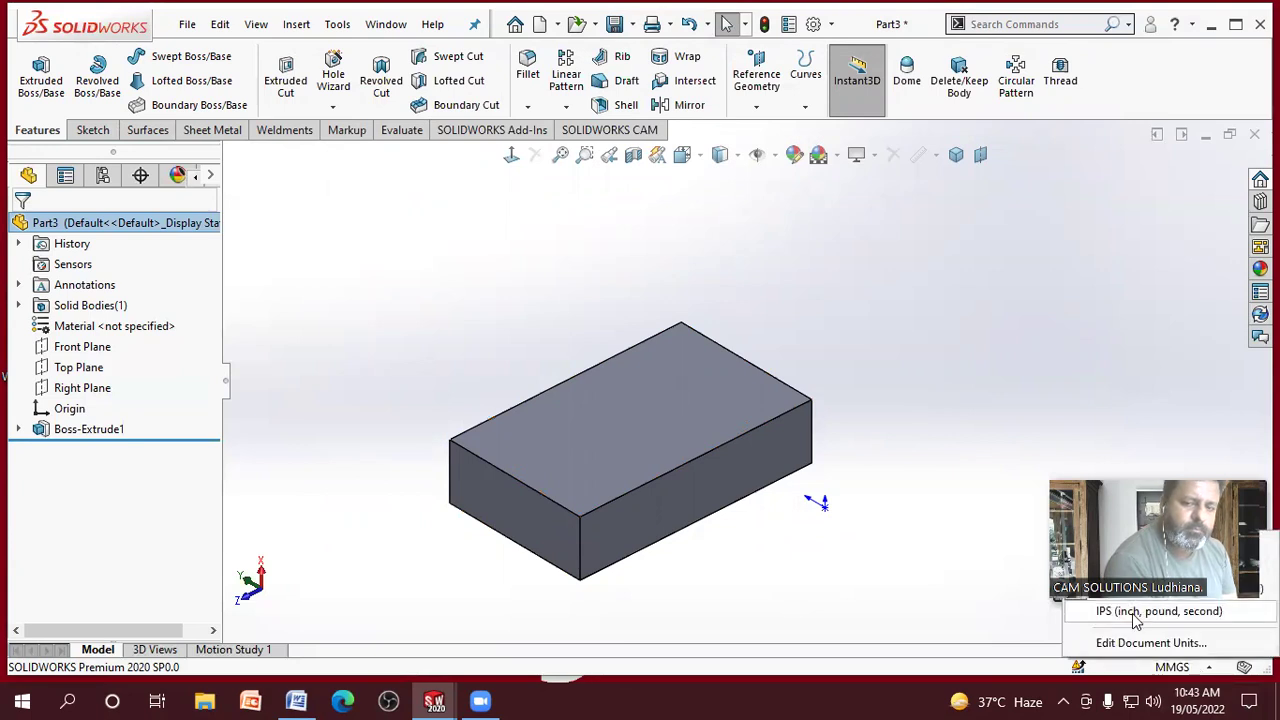
left_click(806, 388)
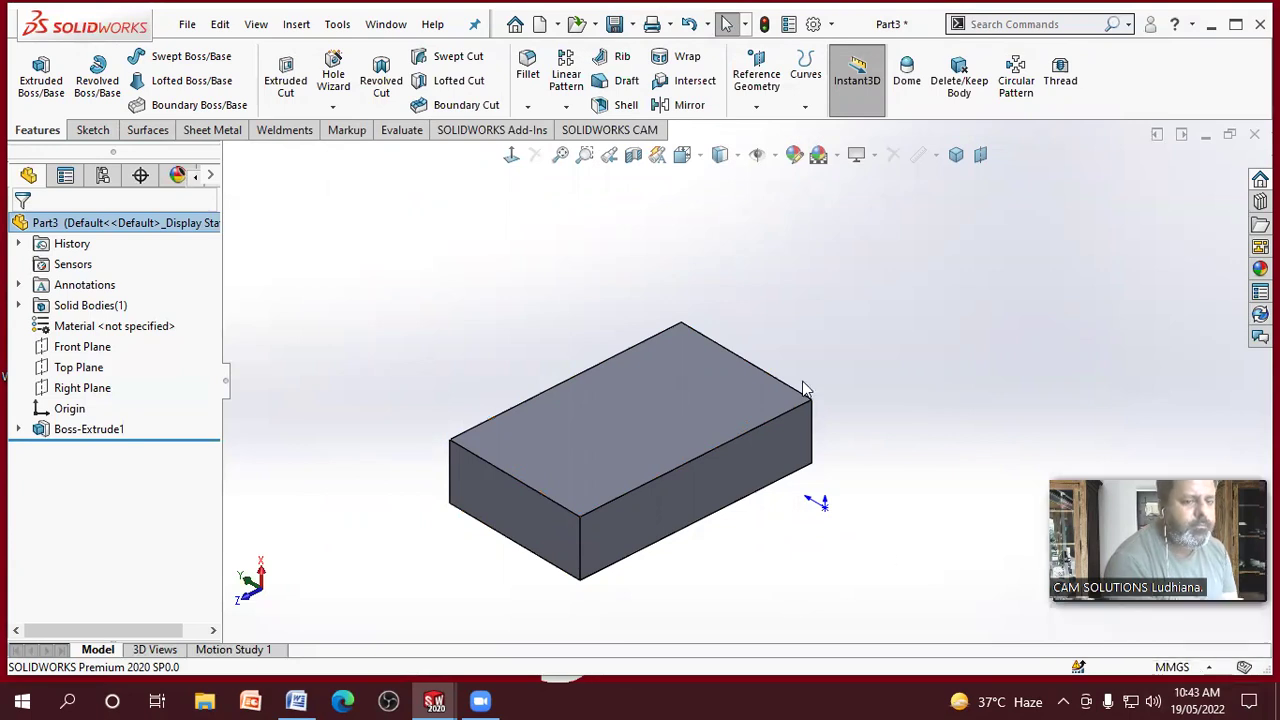
Step: Switch to the Word training outline and colour item 13, "How to change units", red
left_click(285, 700)
left_click_drag(565, 569, 404, 562)
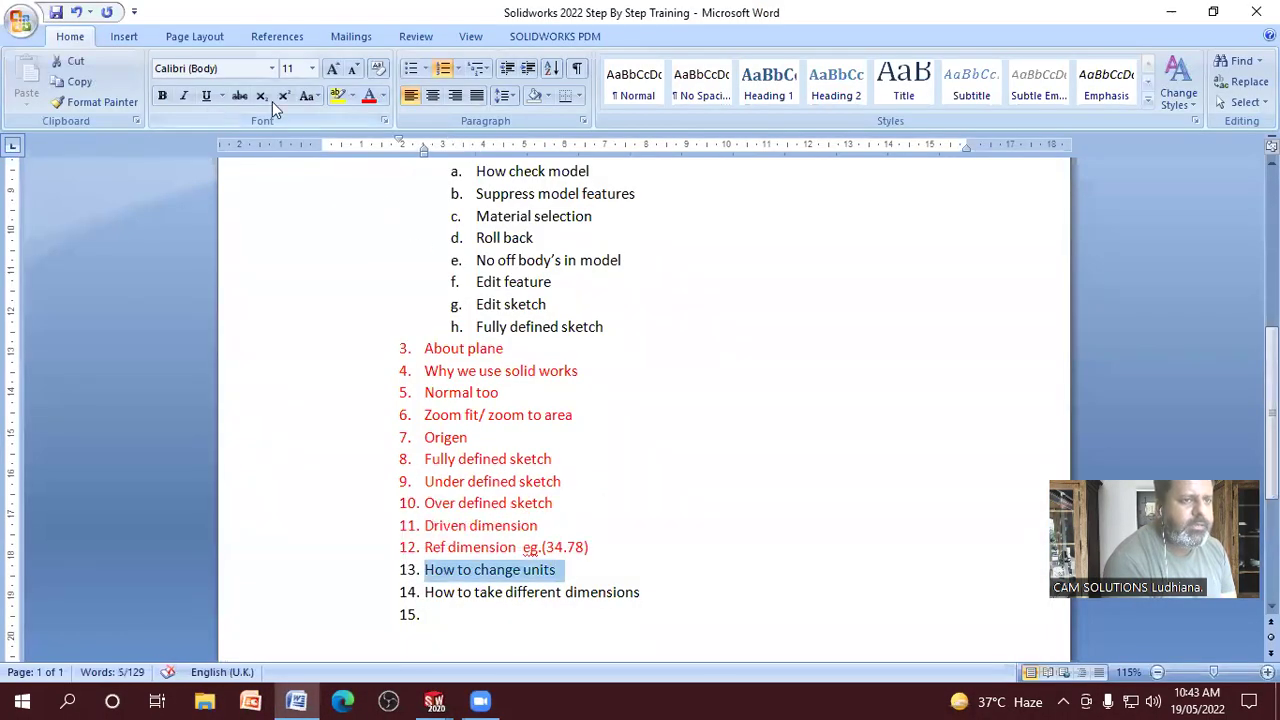
left_click(369, 95)
left_click(633, 544)
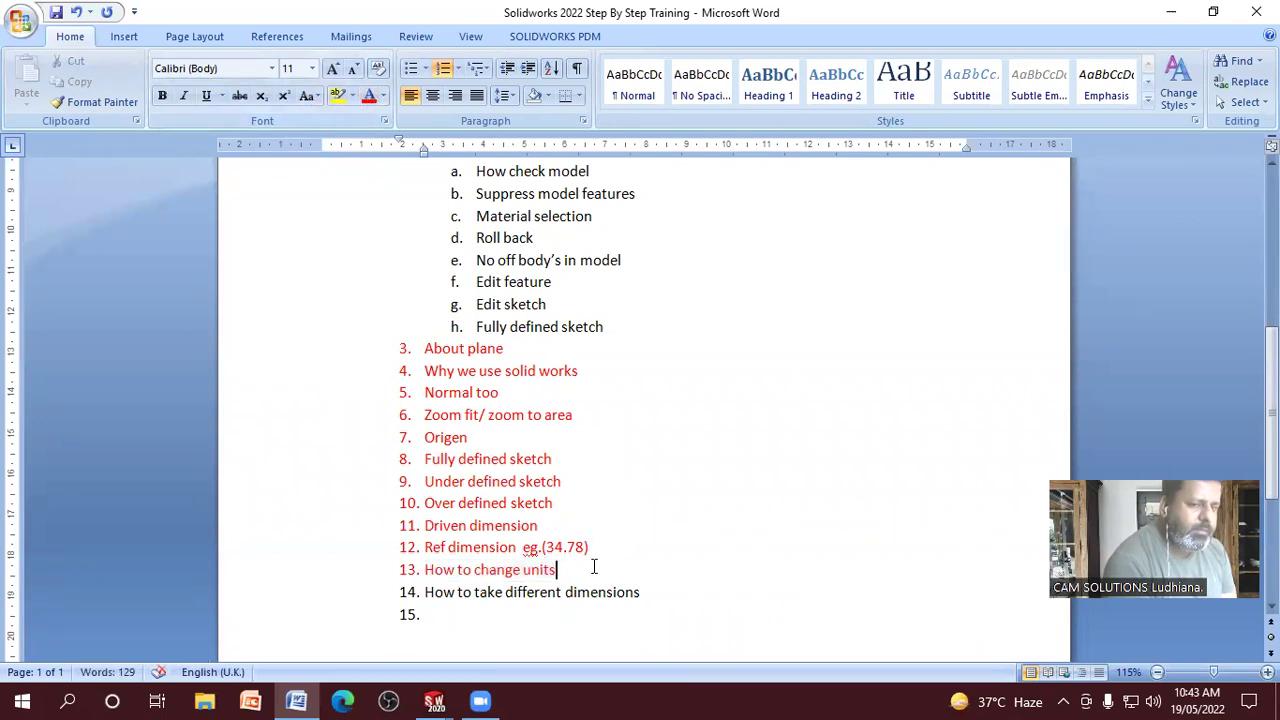
Step: Append "complet units/ dimension units" to the end of item 13, "How to change units"
left_click(596, 567)
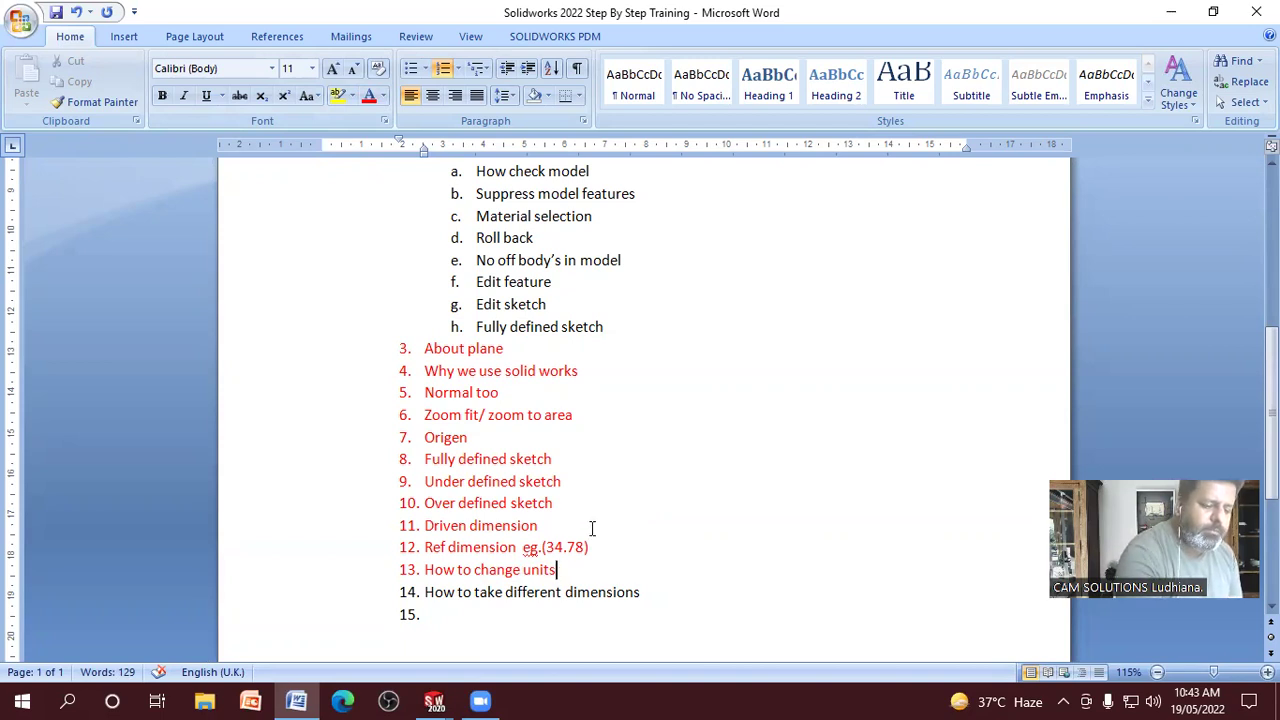
type("complet unit")
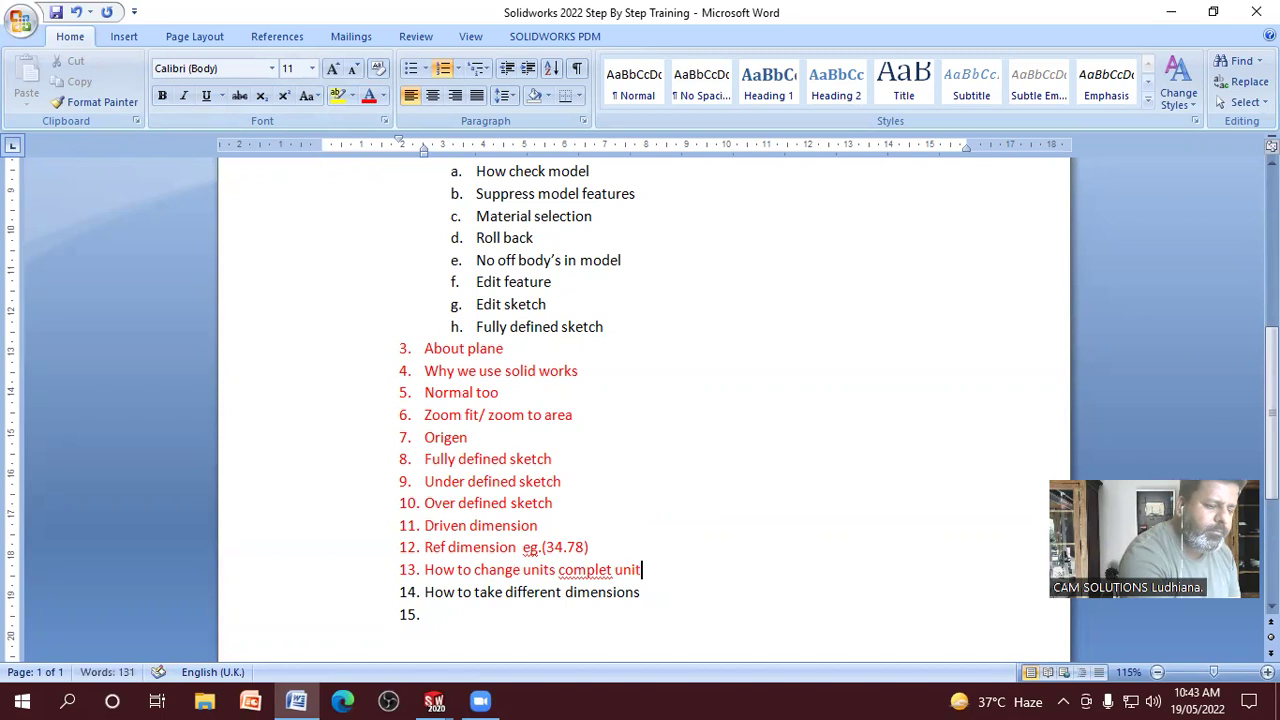
type("s/ dimen")
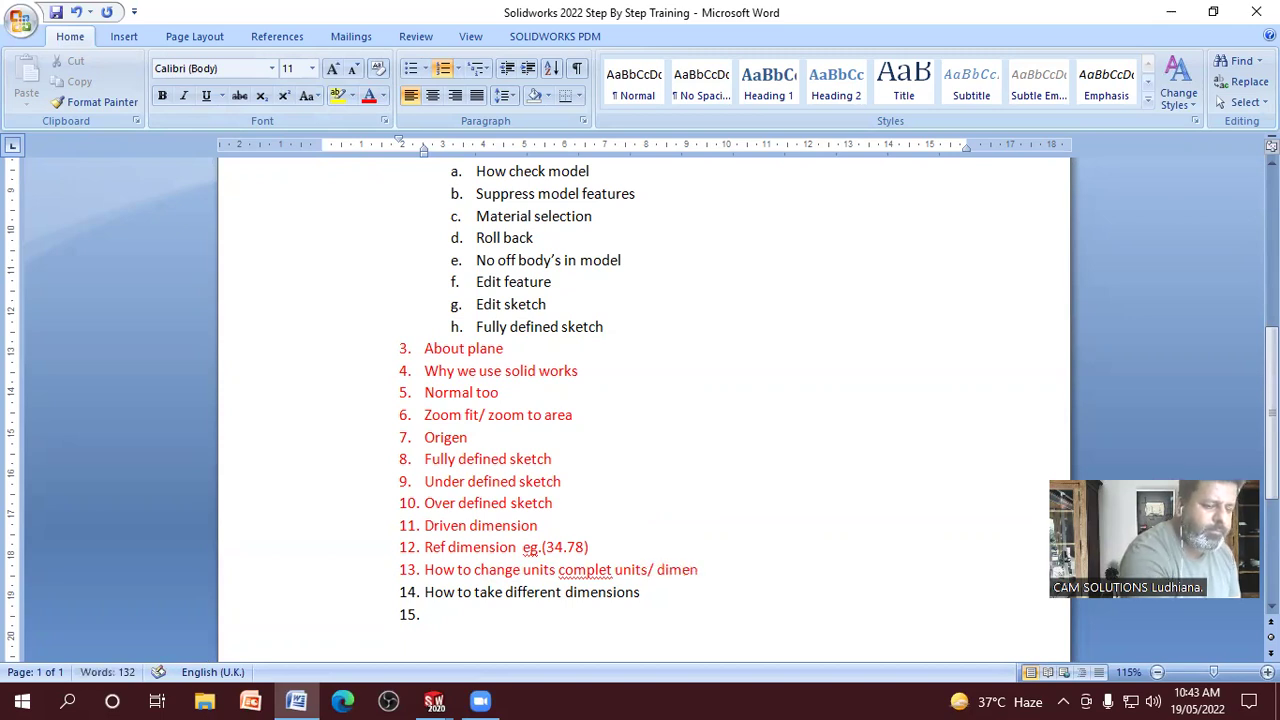
type("sion units")
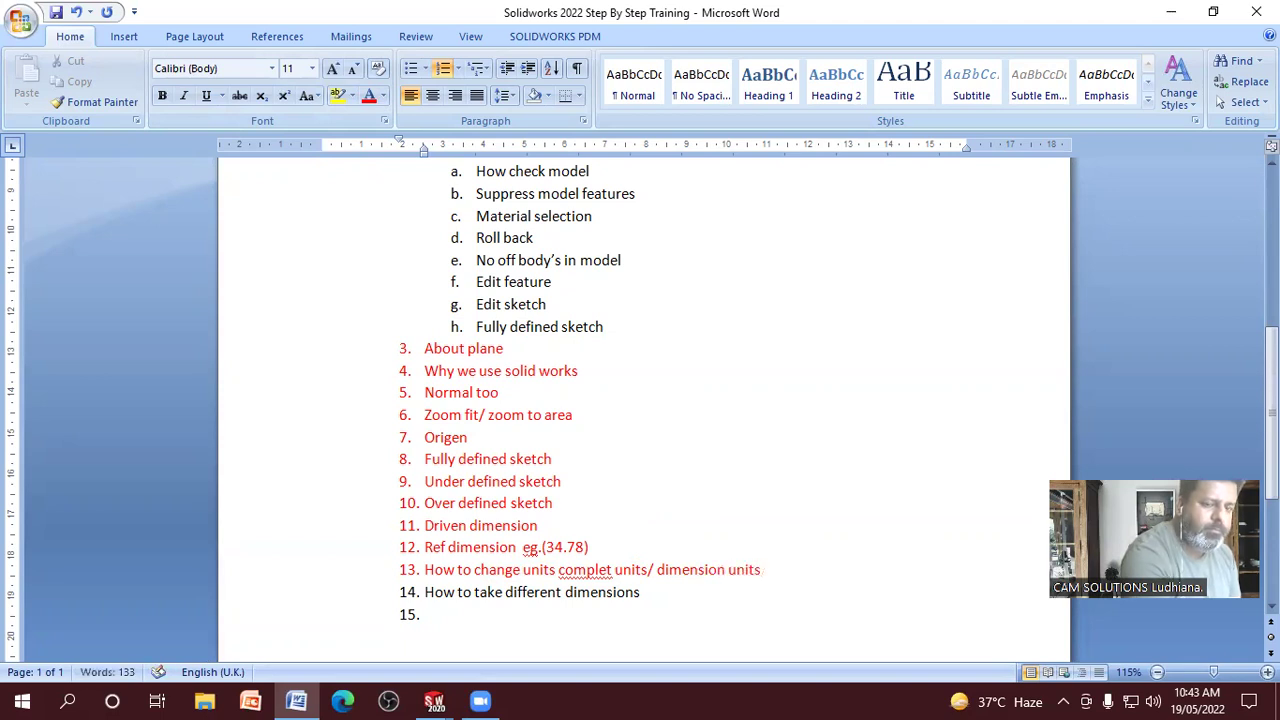
Step: Enclose "complet units/ dimension units" in item 13 in parentheses and correct the misspelled word to "complete"
type(")")
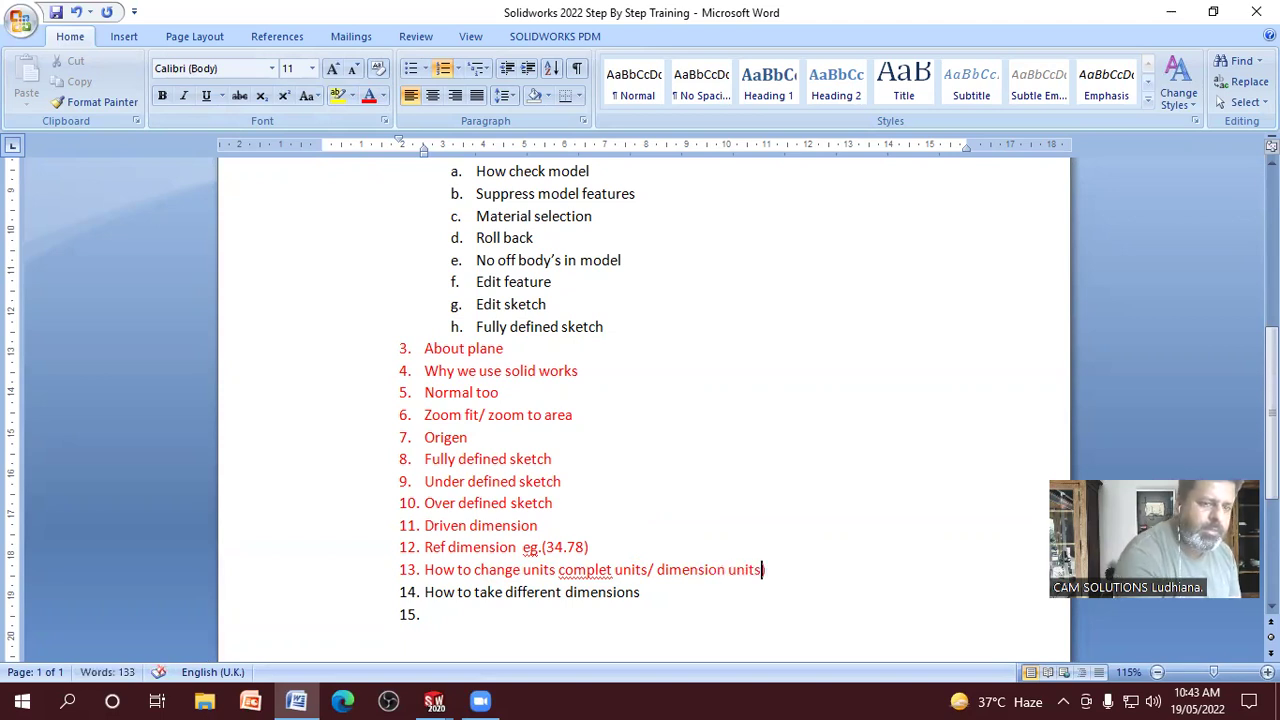
left_click(560, 569)
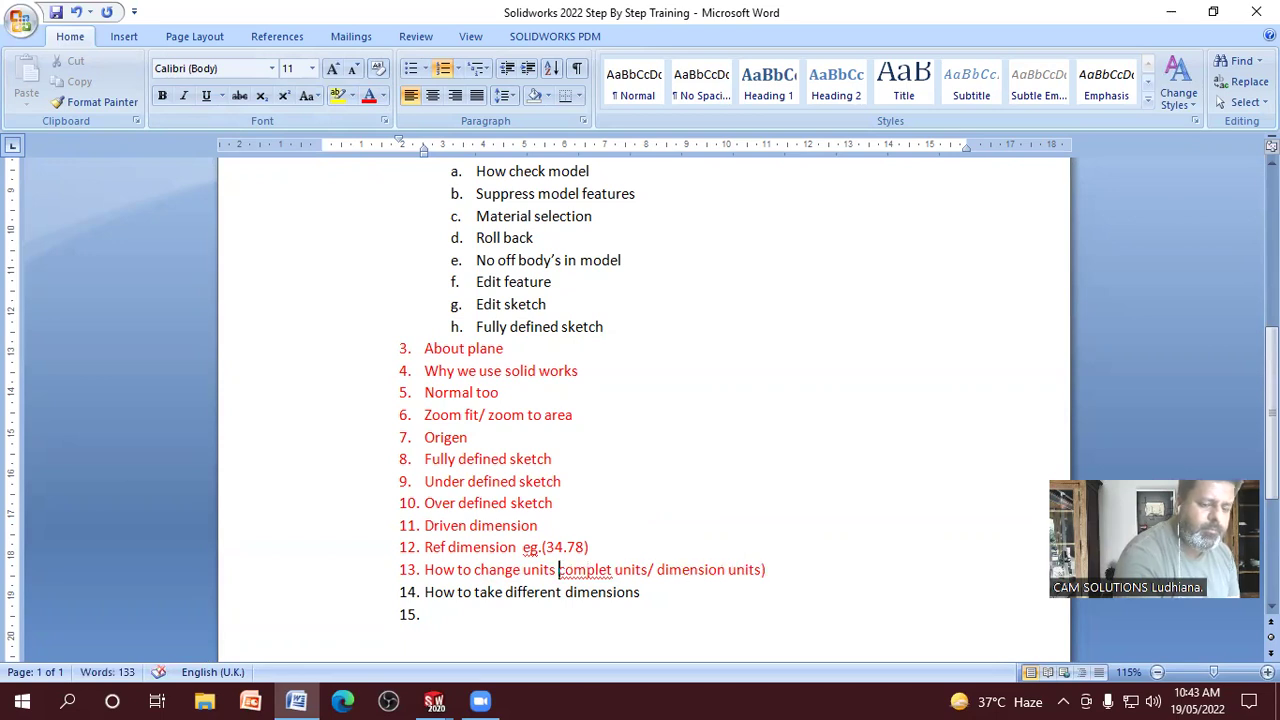
type("(")
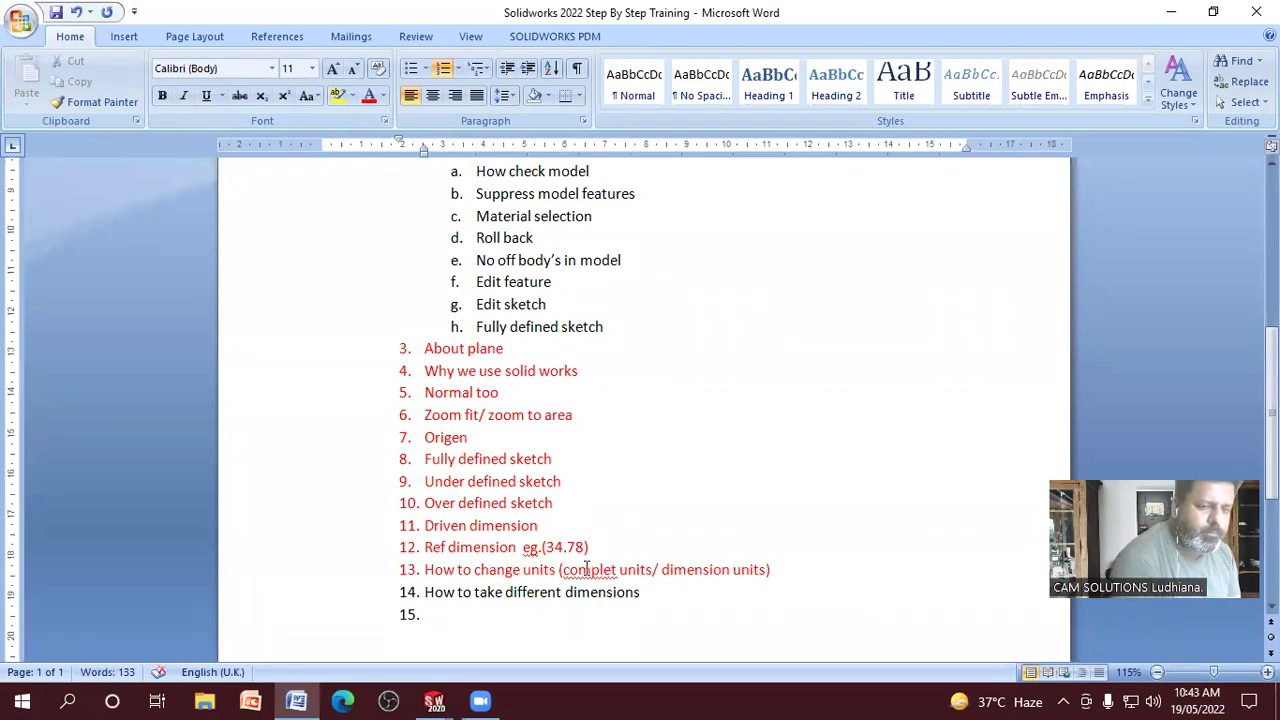
right_click(591, 569)
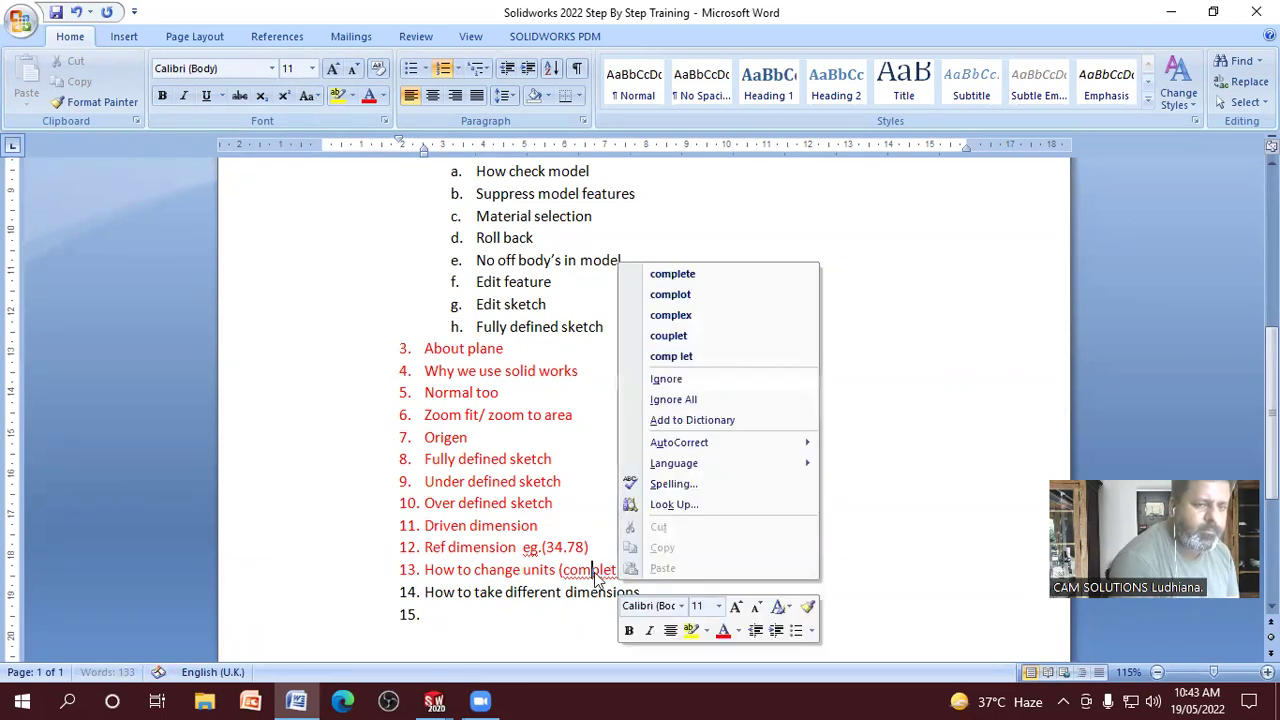
left_click(672, 273)
left_click(695, 569)
Step: Enter "How to take relations" as item 15 of the outline, and return to the extruded part in SOLIDWORKS
scroll(669, 611, "down", 2)
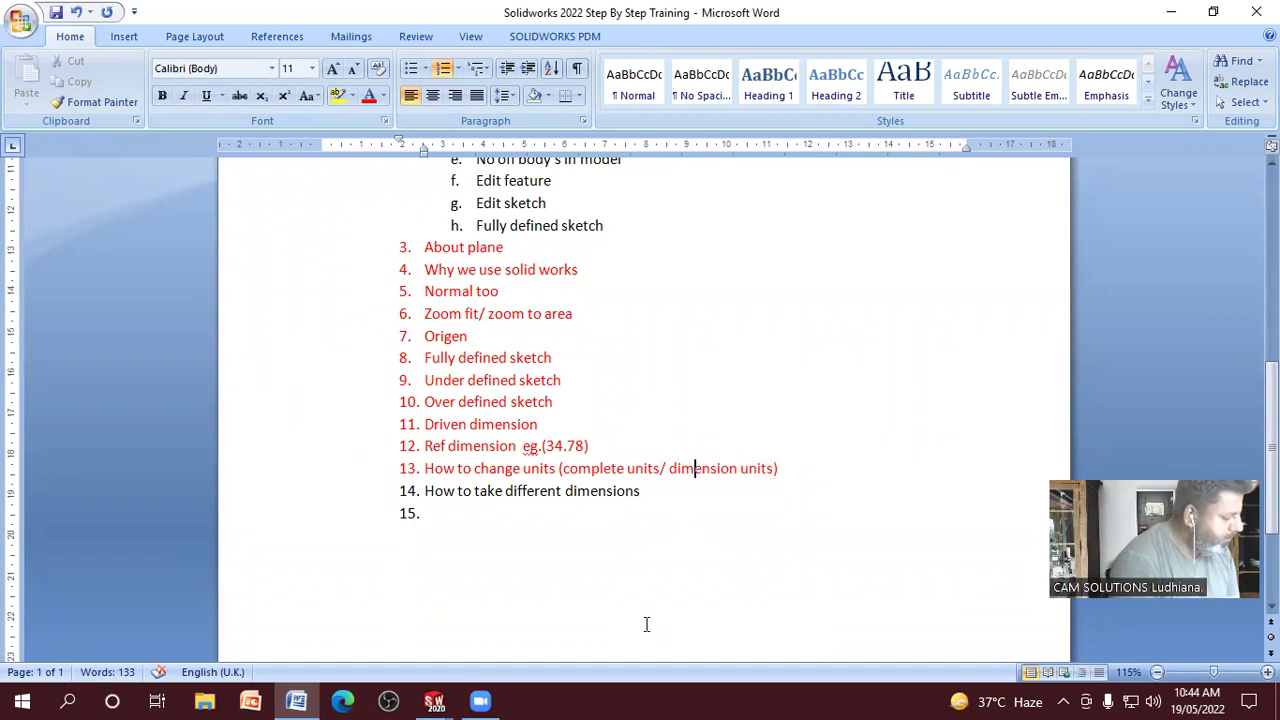
left_click(552, 520)
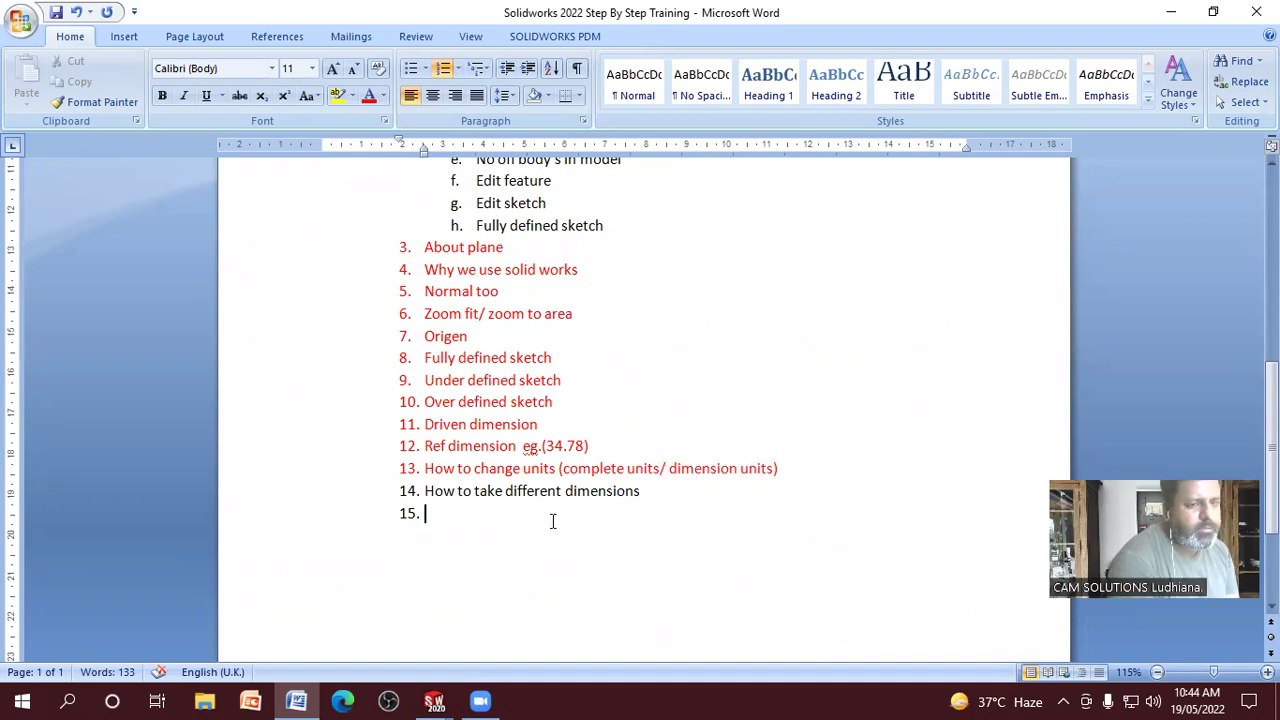
type("How t")
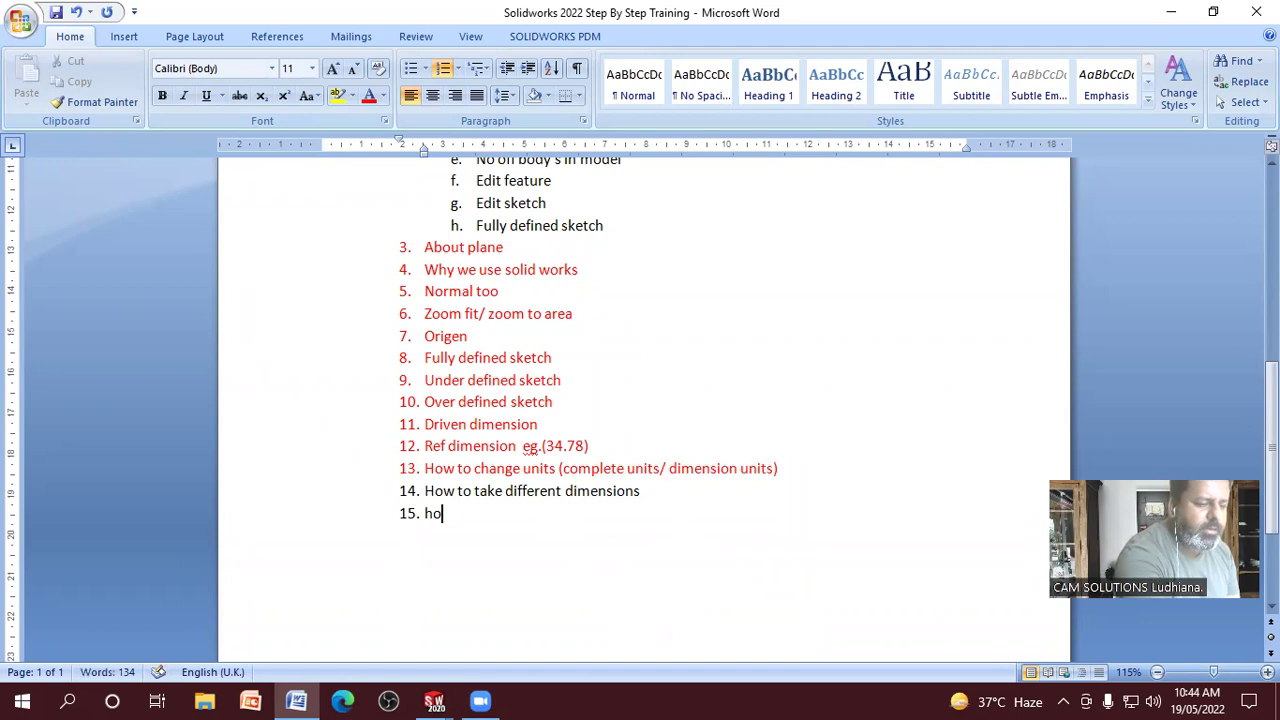
type("o")
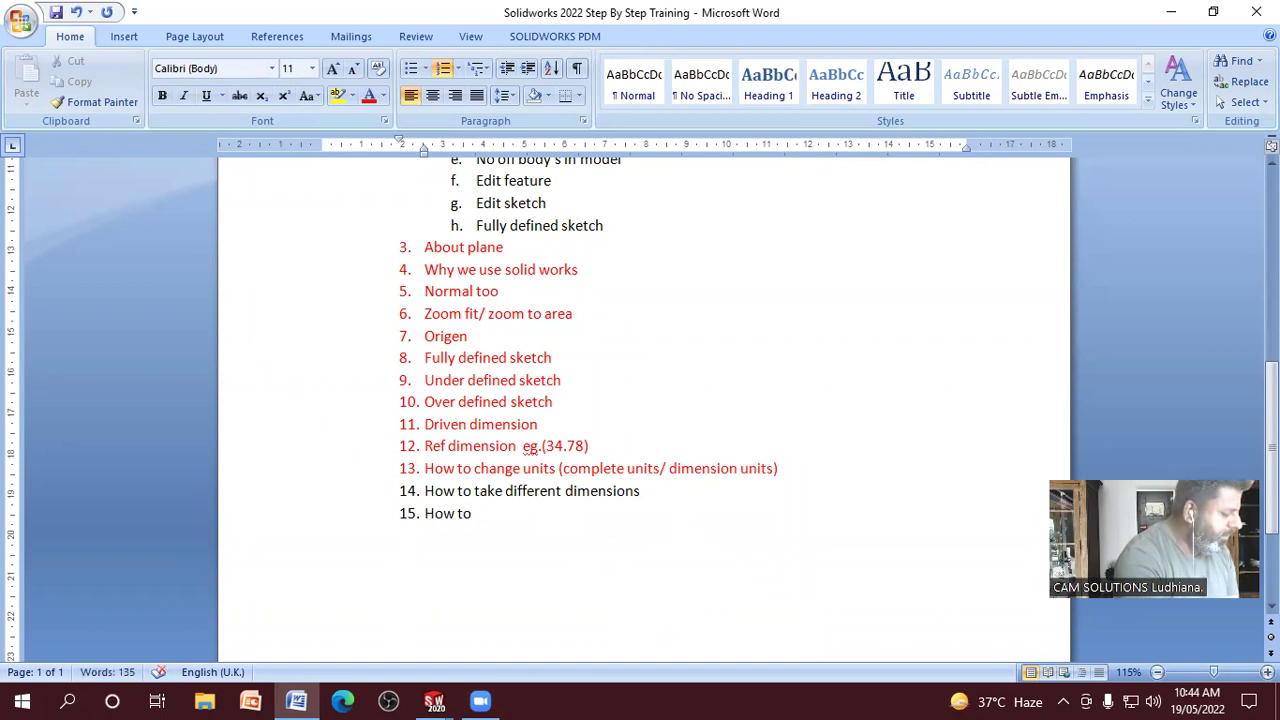
type(" taket")
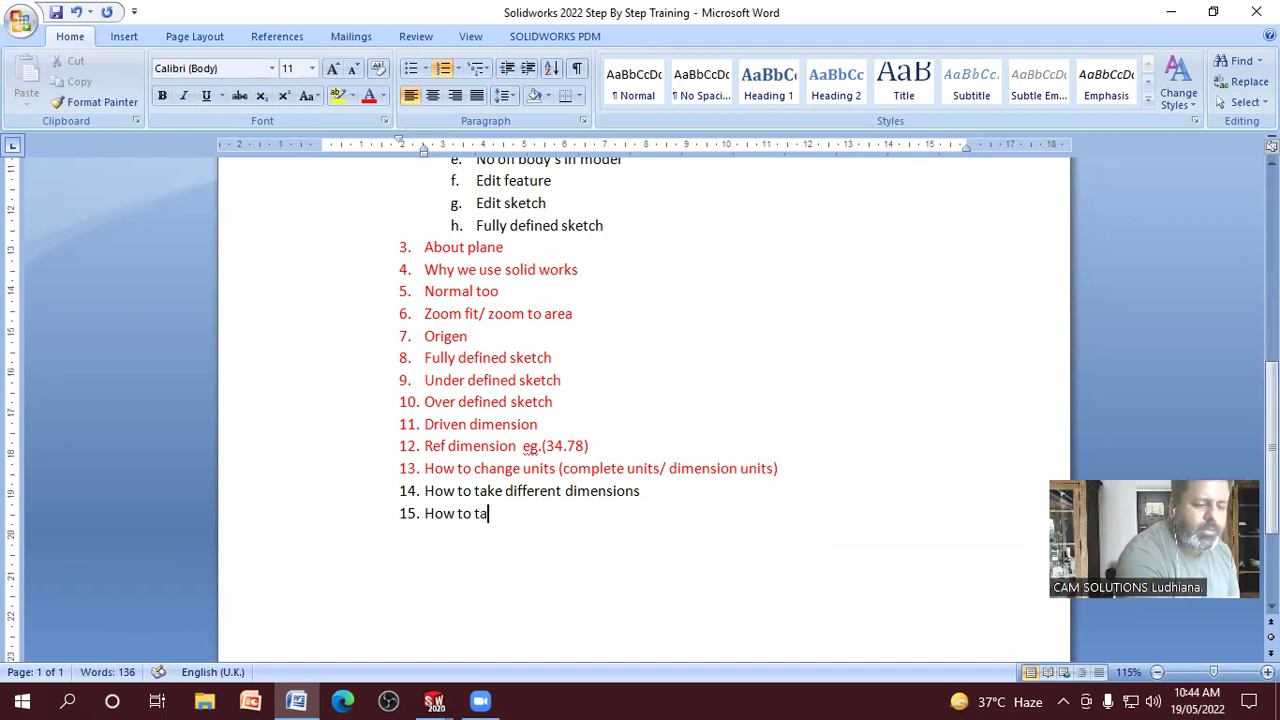
key("BackSpace")
key("BackSpace")
type("e ")
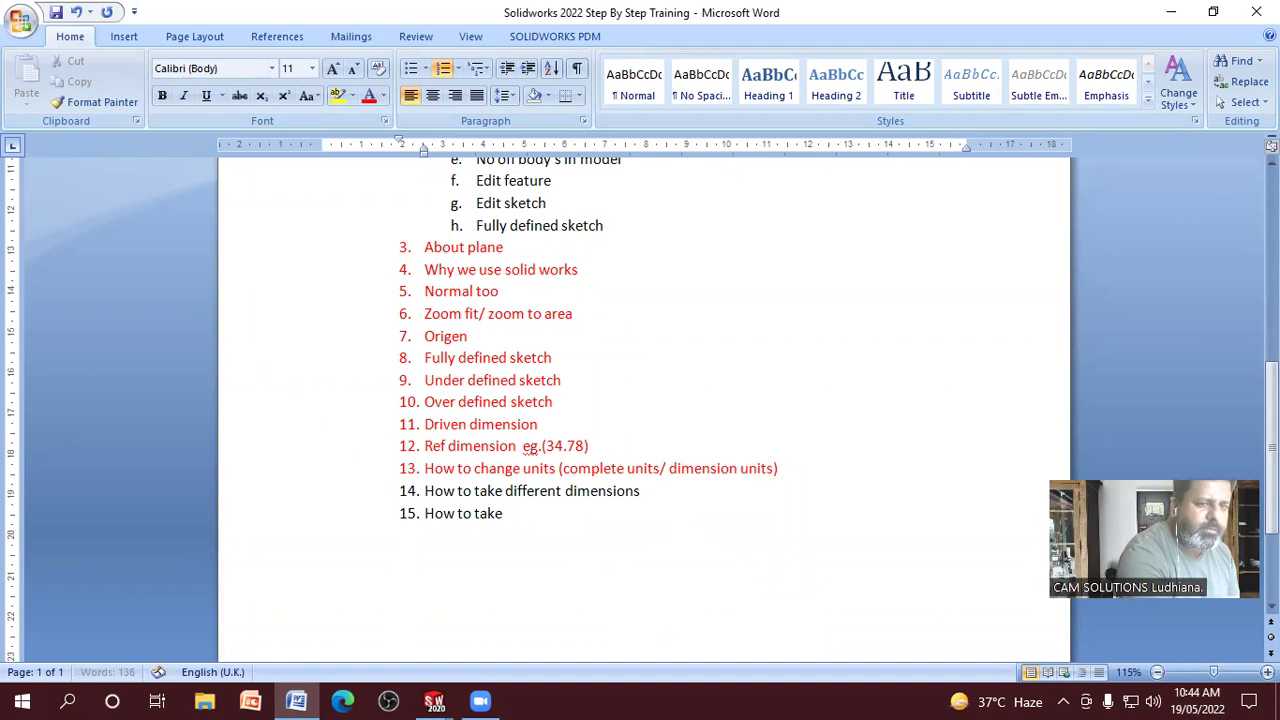
type("relai")
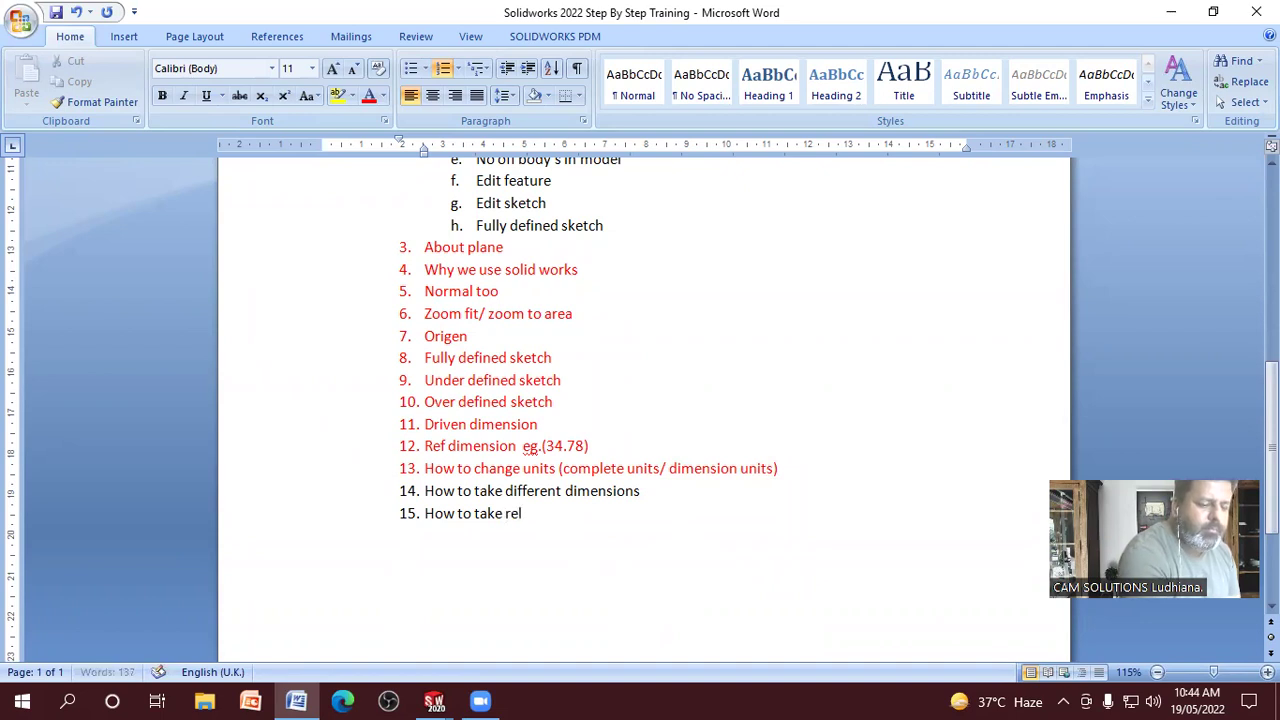
key("BackSpace")
type("tions")
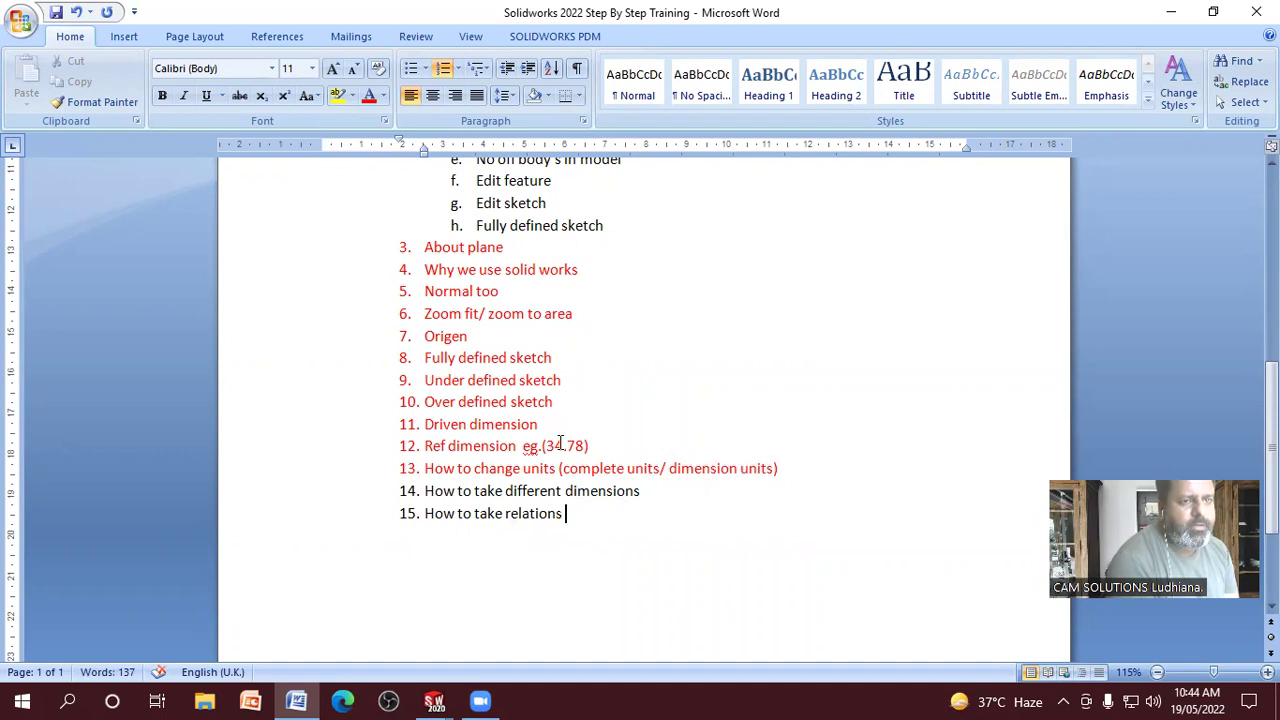
left_click(1172, 12)
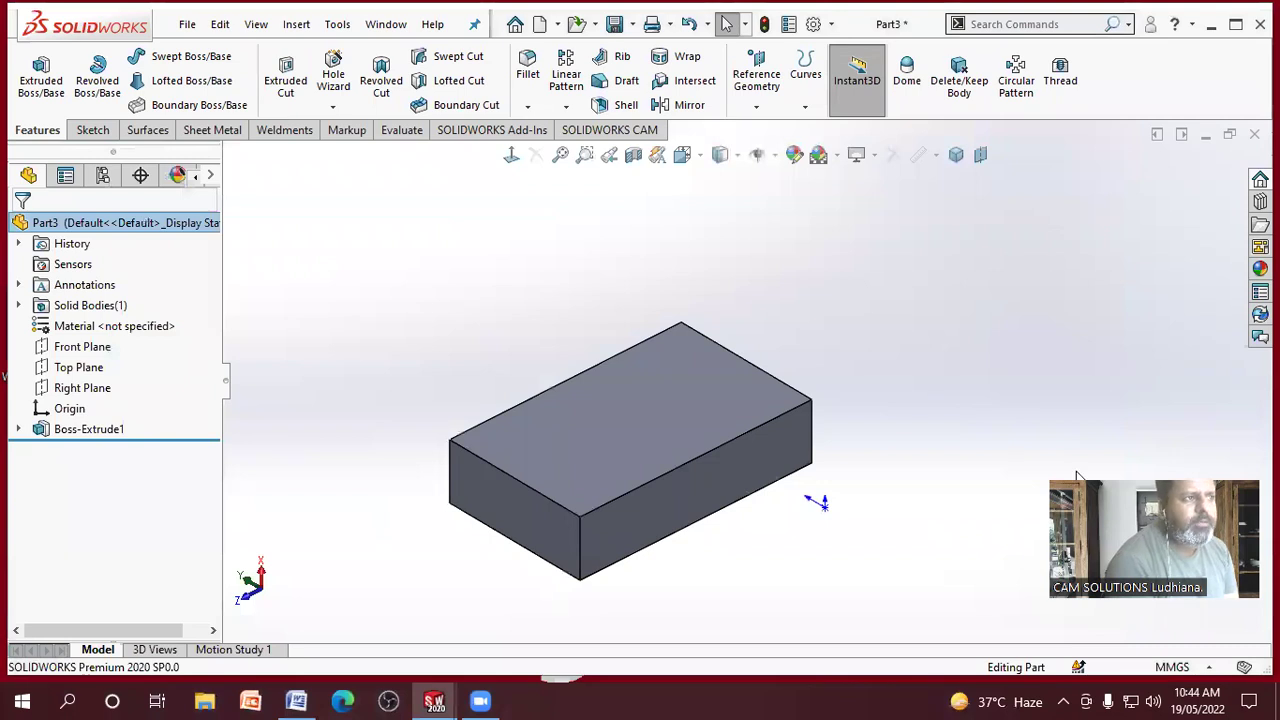